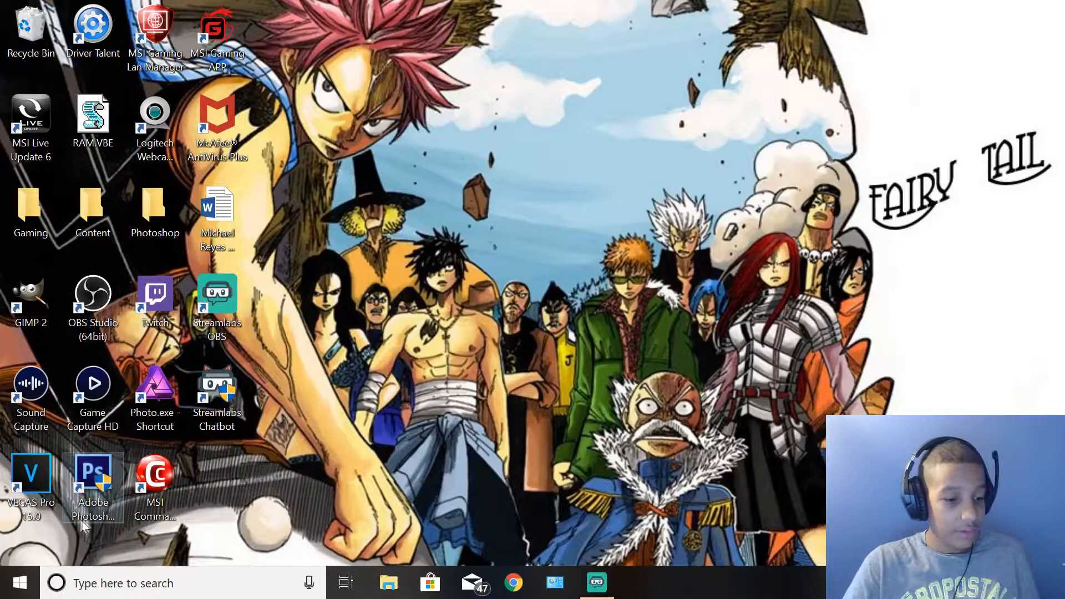
{"action": "left_click_drag", "start_coordinate": [26, 488], "coordinate": [322, 472]}
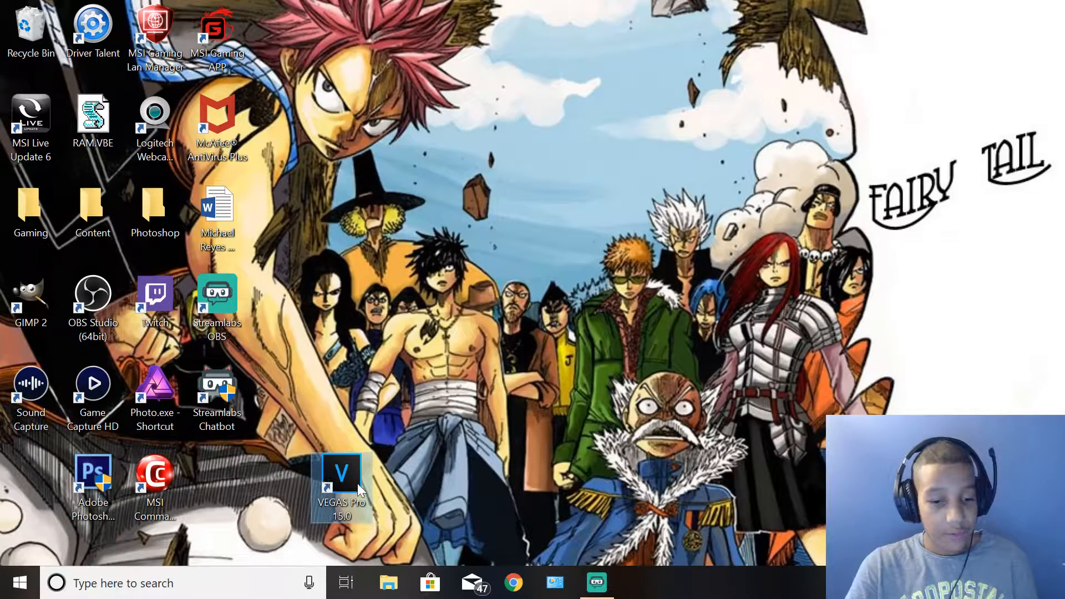
{"action": "left_click_drag", "start_coordinate": [340, 480], "coordinate": [32, 487]}
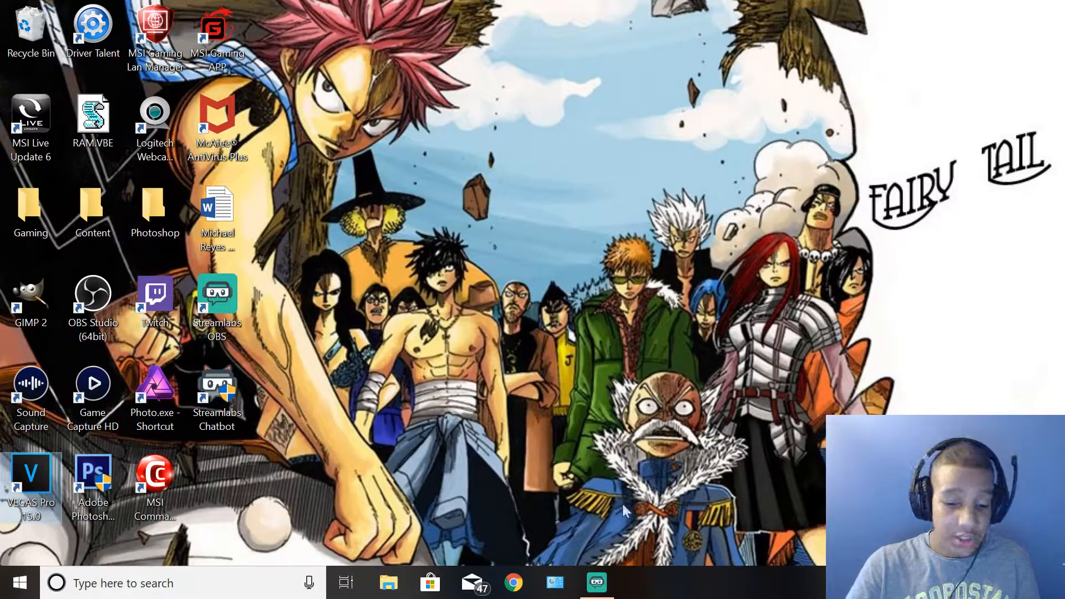
{"action": "left_click", "coordinate": [671, 237]}
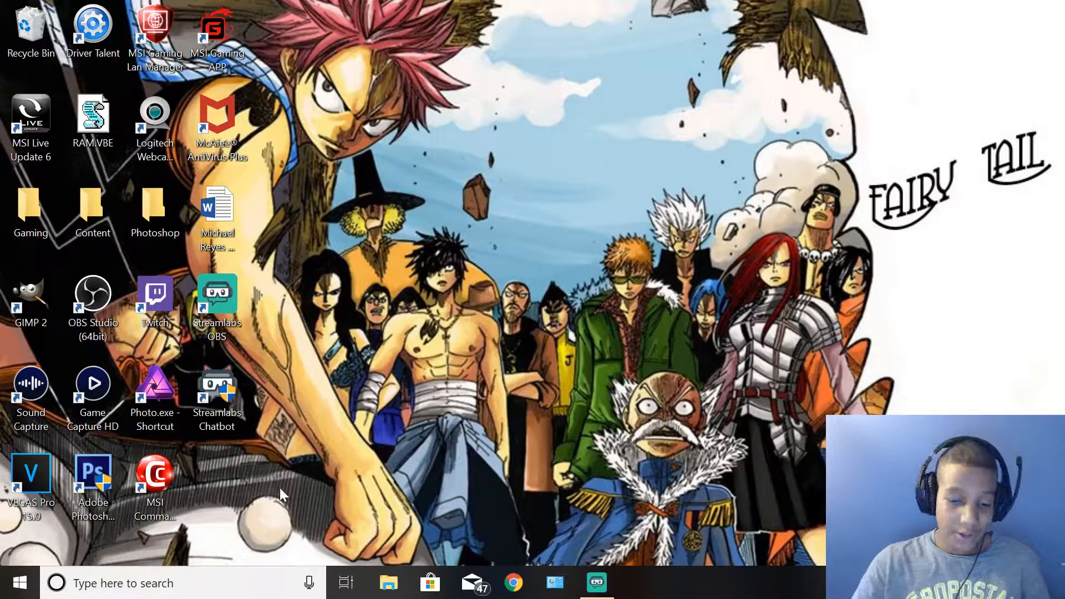
{"action": "left_click", "coordinate": [513, 583]}
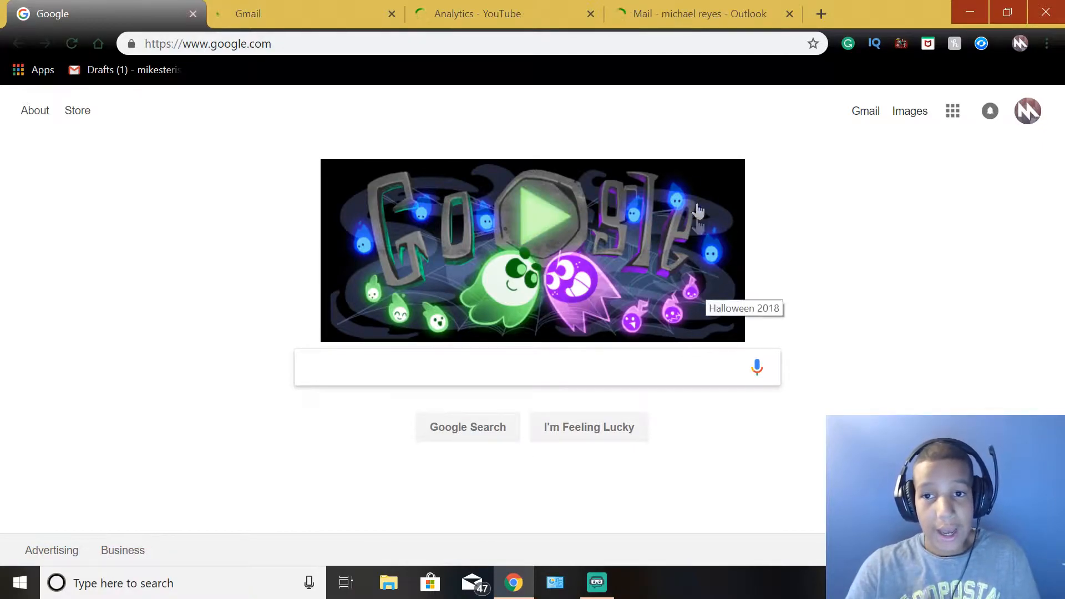
{"action": "left_click_drag", "start_coordinate": [364, 44], "coordinate": [8, 50]}
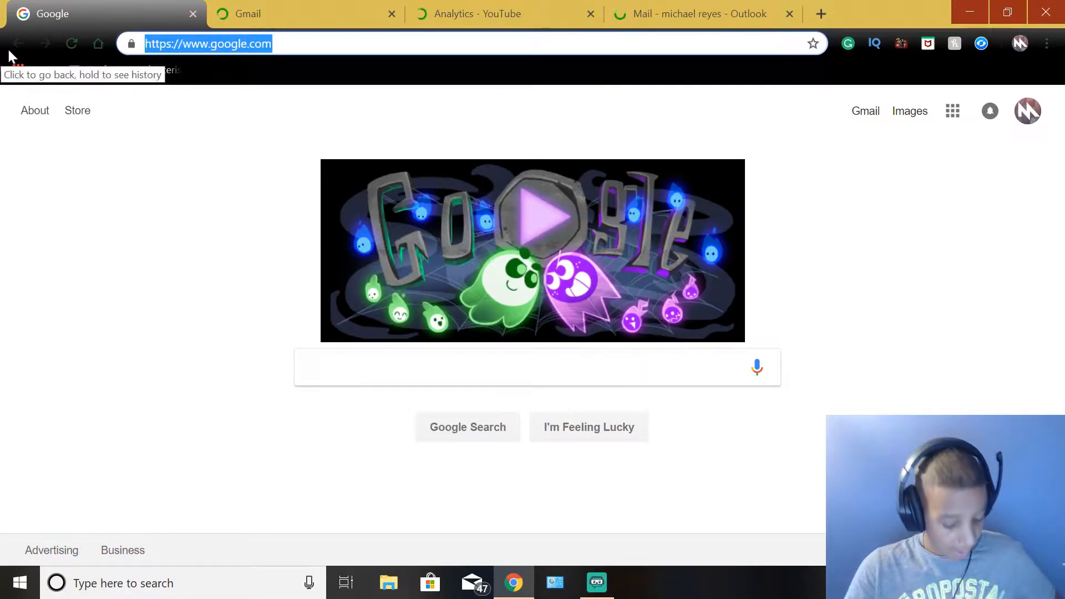
{"action": "type", "text": "http://getintopc.com/softwares/video-editing/sony-vegas-pro-15-free-download/"}
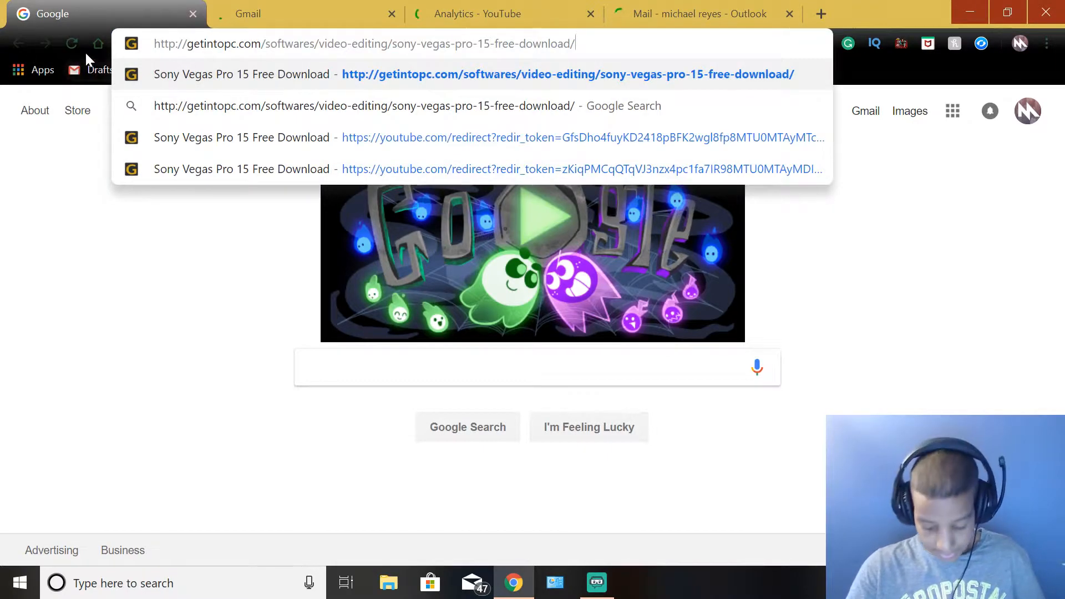
{"action": "key", "text": "Return"}
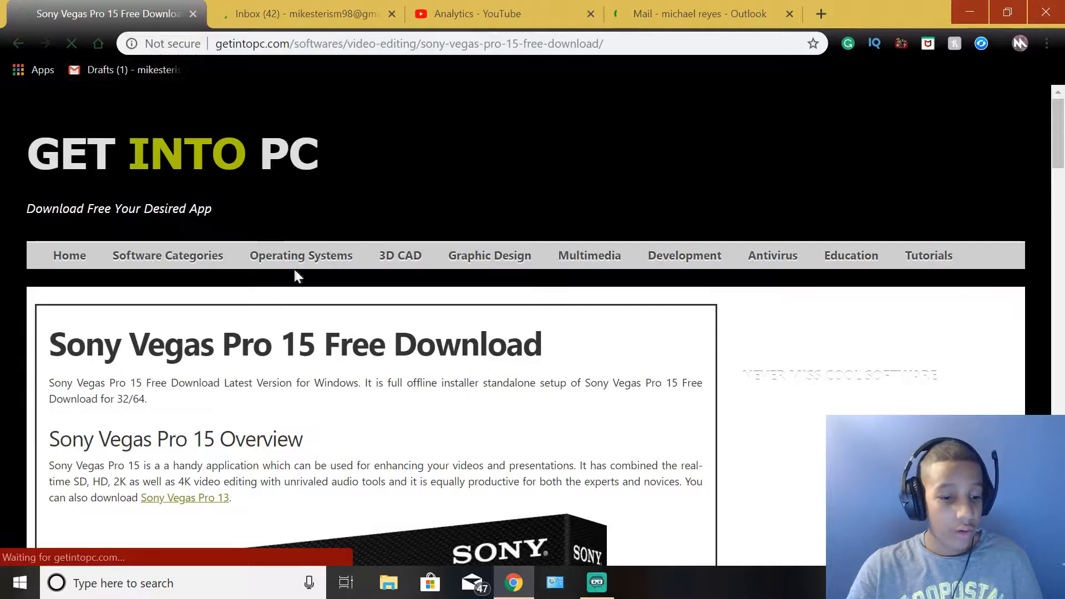
Open the "How to Install this Software" guide from the Sony Vegas Pro 15 page, skim it and close it.
{"action": "scroll", "coordinate": [294, 268], "scroll_direction": "down", "scroll_amount": 15}
{"action": "scroll", "coordinate": [605, 256], "scroll_direction": "down", "scroll_amount": 12}
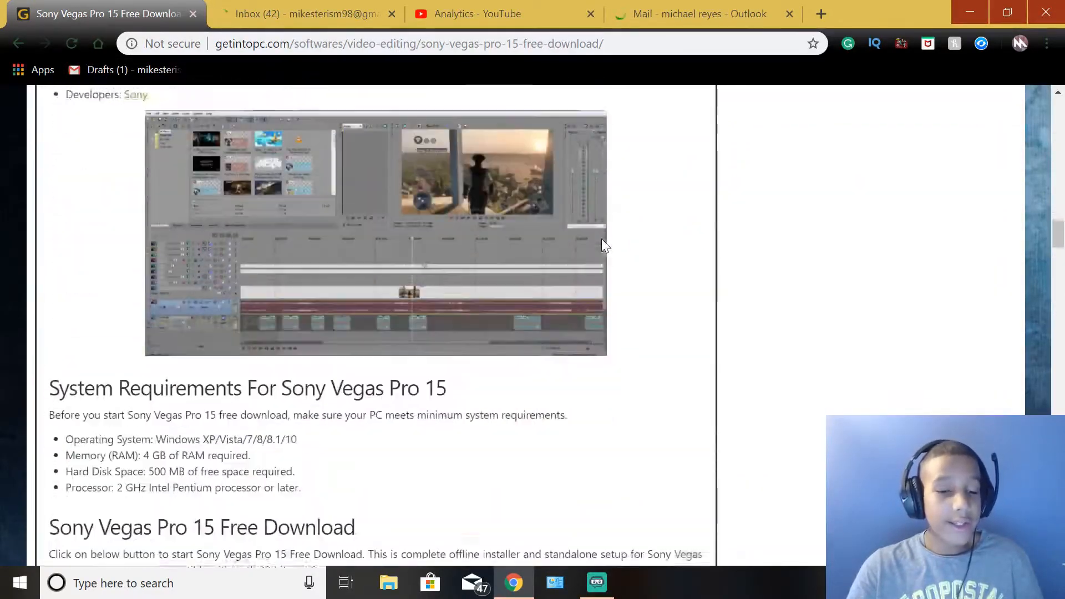
{"action": "scroll", "coordinate": [602, 239], "scroll_direction": "down", "scroll_amount": 8}
{"action": "scroll", "coordinate": [579, 242], "scroll_direction": "up", "scroll_amount": 2}
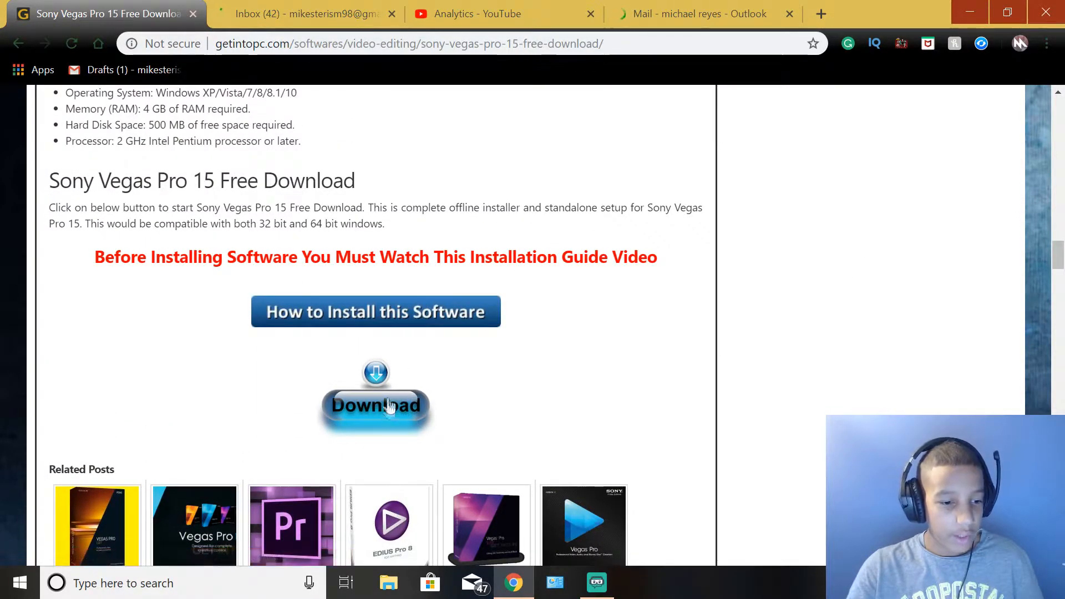
{"action": "left_click", "coordinate": [416, 311]}
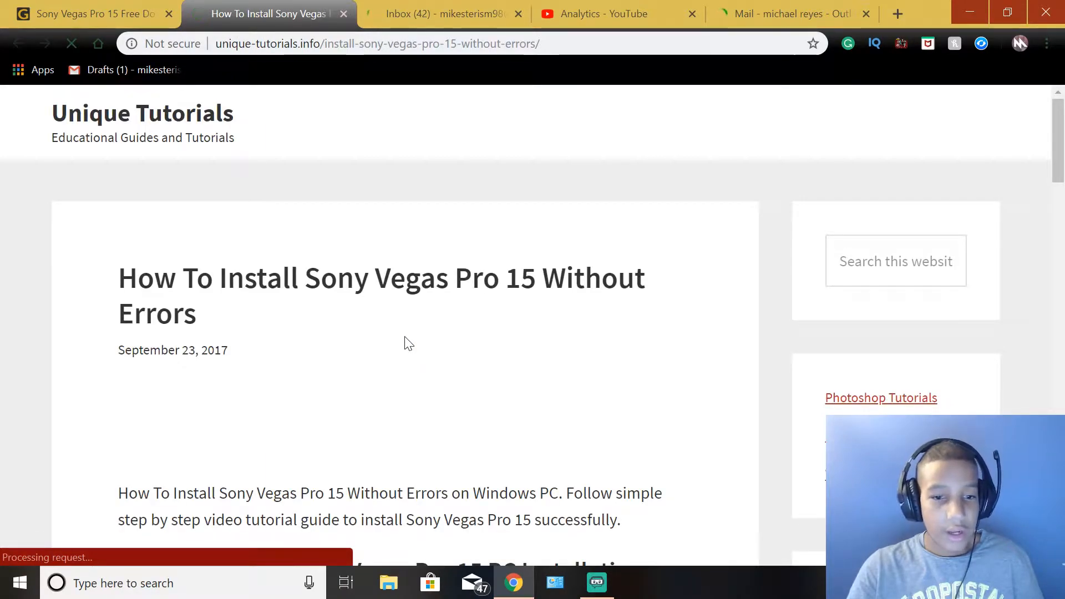
{"action": "scroll", "coordinate": [405, 344], "scroll_direction": "down", "scroll_amount": 12}
{"action": "scroll", "coordinate": [127, 197], "scroll_direction": "up", "scroll_amount": 7}
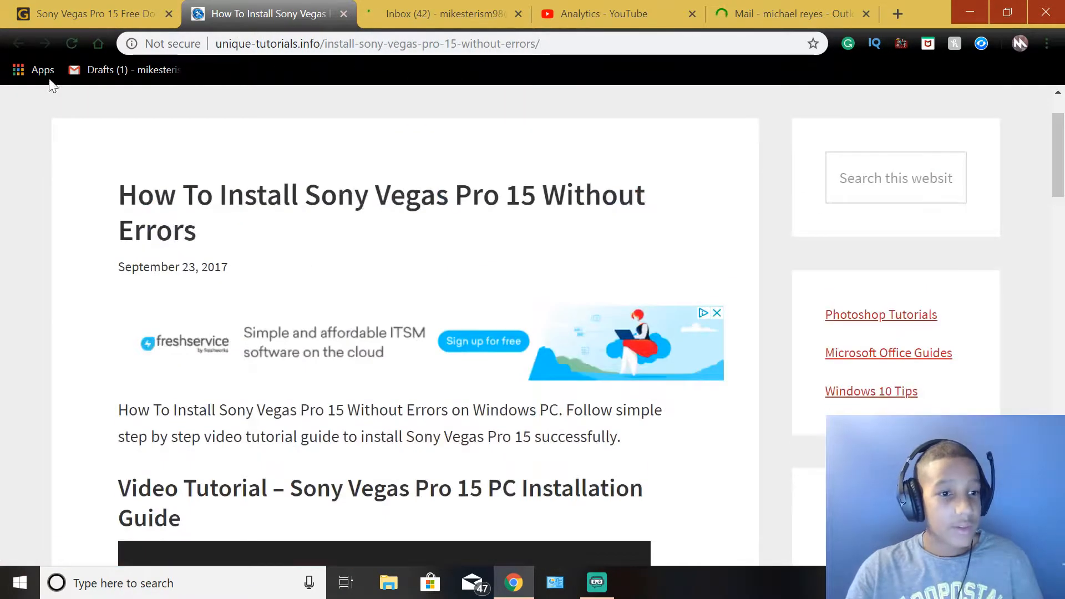
{"action": "left_click", "coordinate": [343, 13]}
Start the Sony Vegas Pro 15 zip download from its download page.
{"action": "left_click", "coordinate": [399, 408]}
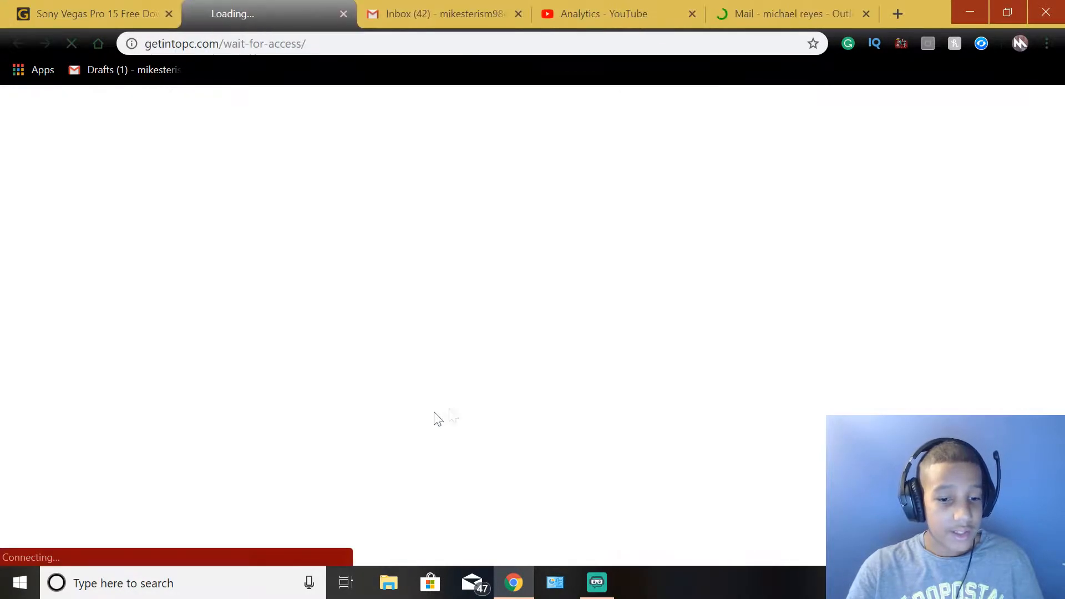
{"action": "scroll", "coordinate": [488, 377], "scroll_direction": "down", "scroll_amount": 5}
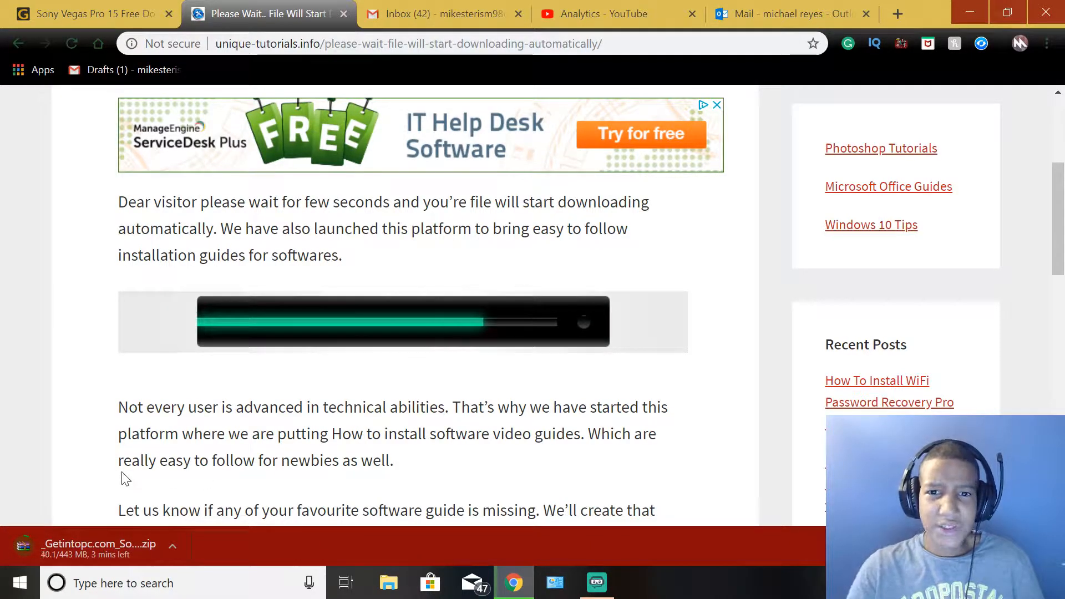
{"action": "right_click", "coordinate": [128, 548]}
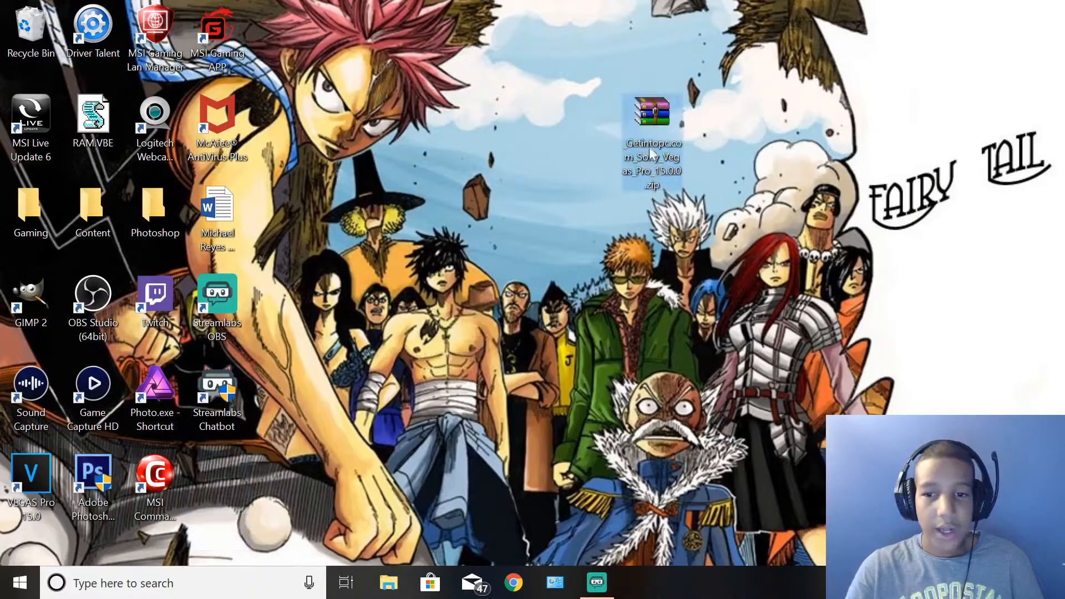
Reposition the downloaded Sony Vegas Pro 15.0.0 zip file near the middle of the desktop.
{"action": "left_click_drag", "start_coordinate": [652, 119], "coordinate": [588, 214]}
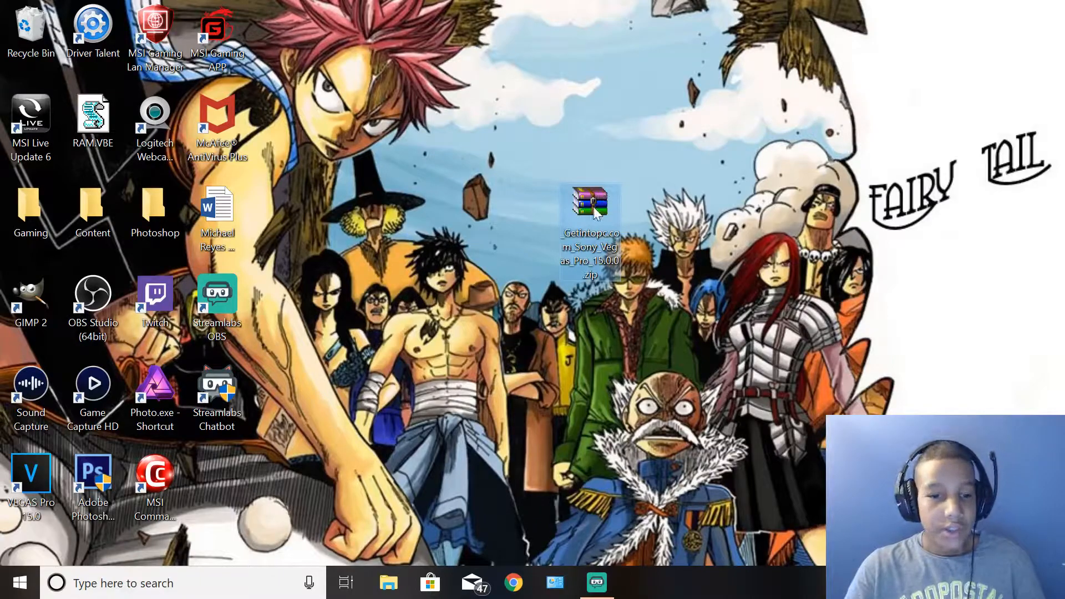
{"action": "left_click_drag", "start_coordinate": [591, 205], "coordinate": [529, 208]}
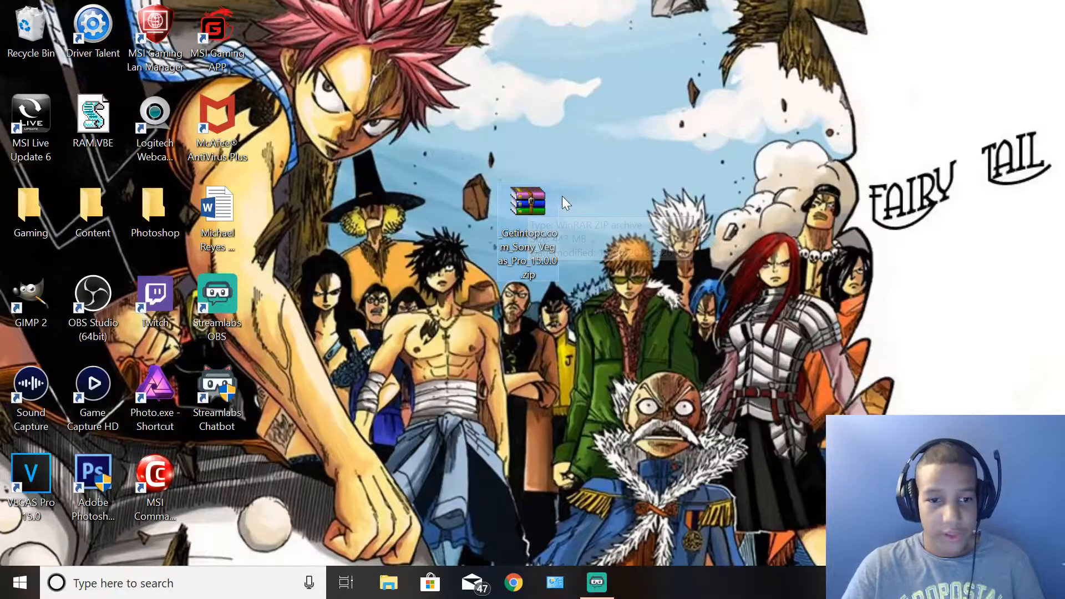
{"action": "left_click_drag", "start_coordinate": [530, 205], "coordinate": [557, 211]}
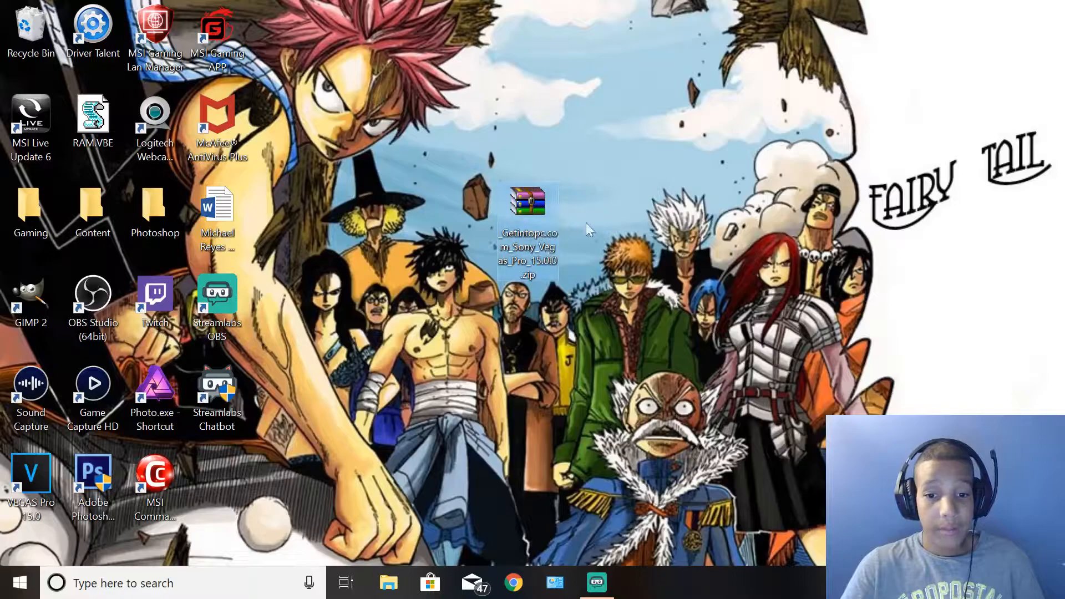
Open the Sony Vegas Pro 15.0.0 zip in WinRAR, look inside its Sony Vegas Pro folder, and close the archive.
{"action": "double_click", "coordinate": [526, 213]}
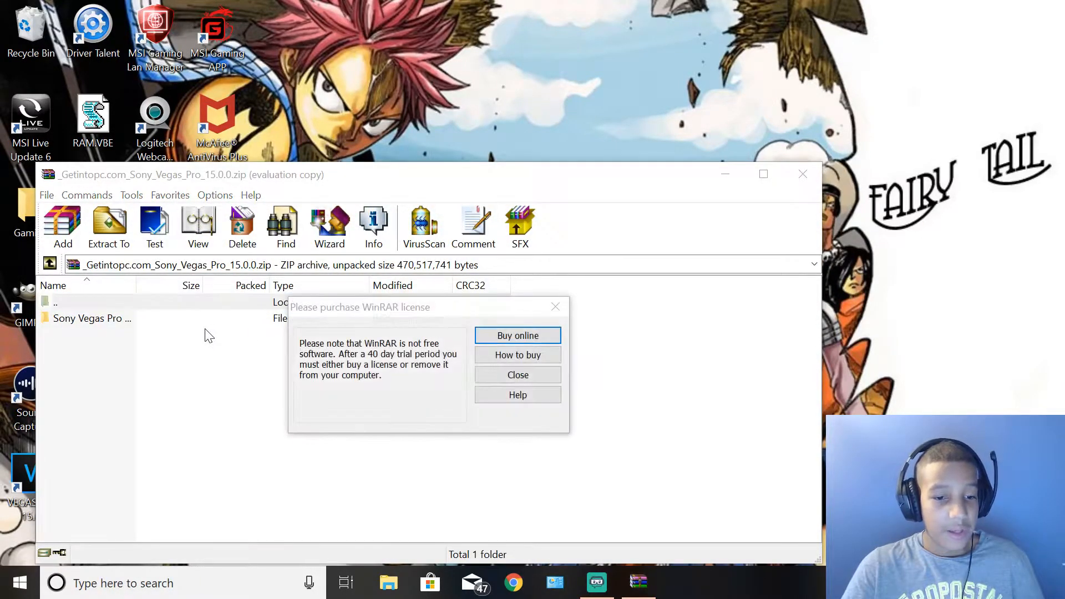
{"action": "left_click", "coordinate": [556, 306]}
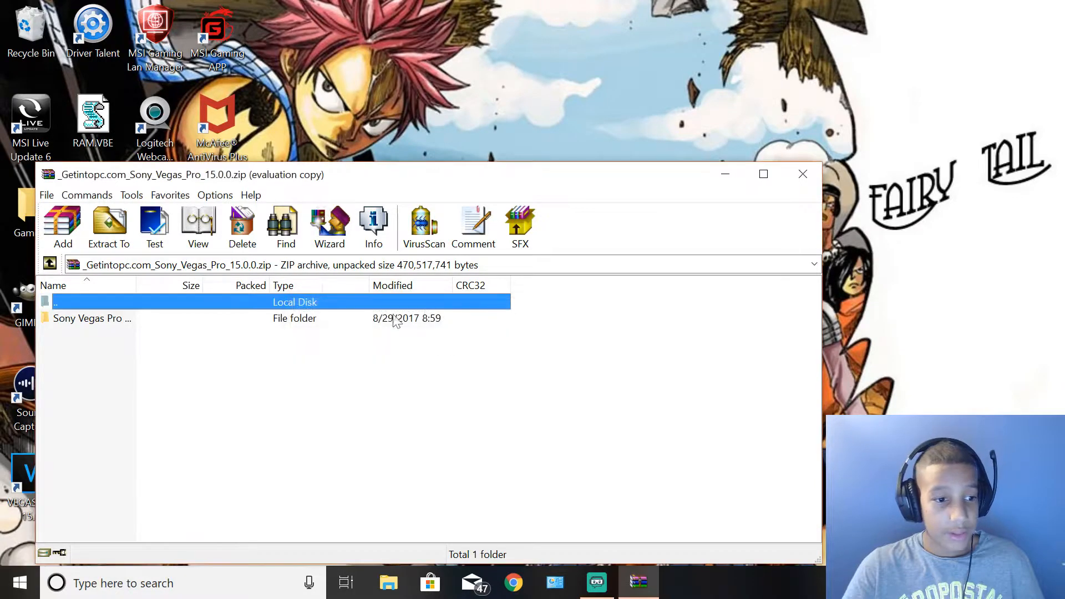
{"action": "double_click", "coordinate": [337, 319]}
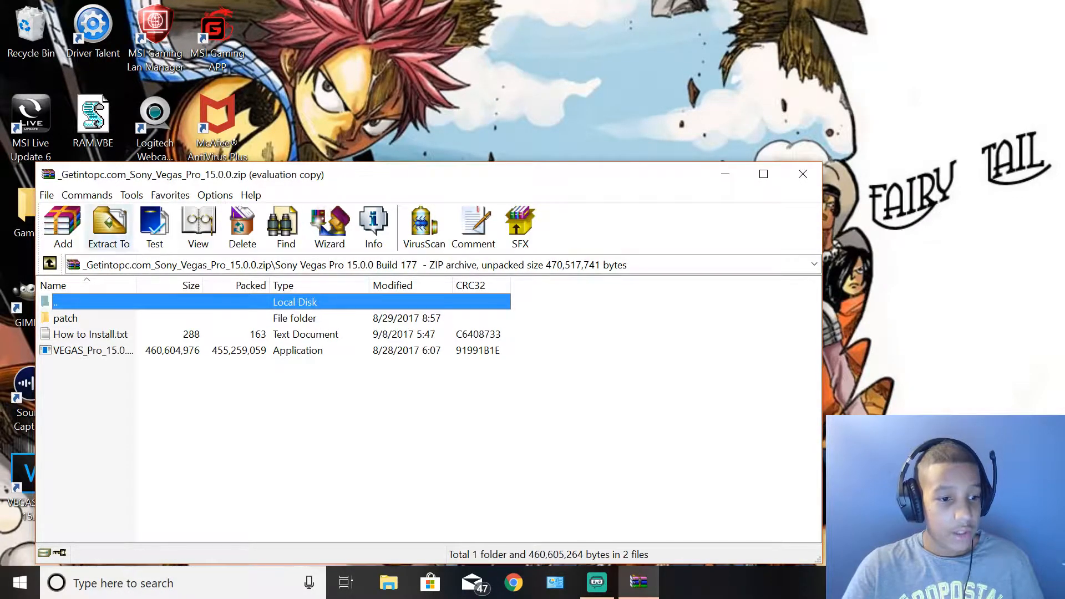
{"action": "left_click", "coordinate": [51, 264]}
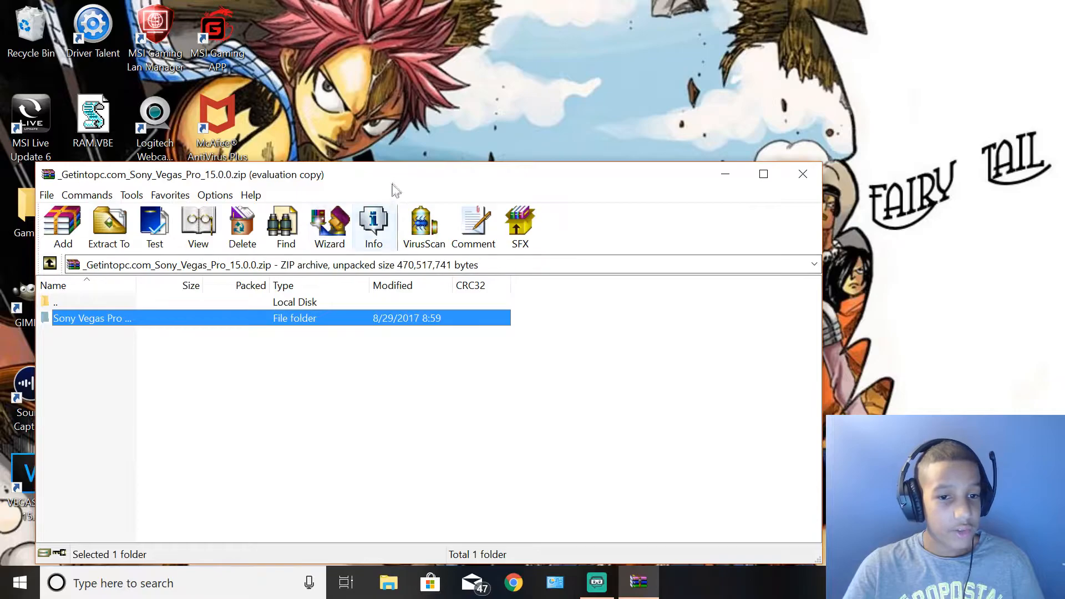
{"action": "left_click_drag", "start_coordinate": [394, 181], "coordinate": [391, 79]}
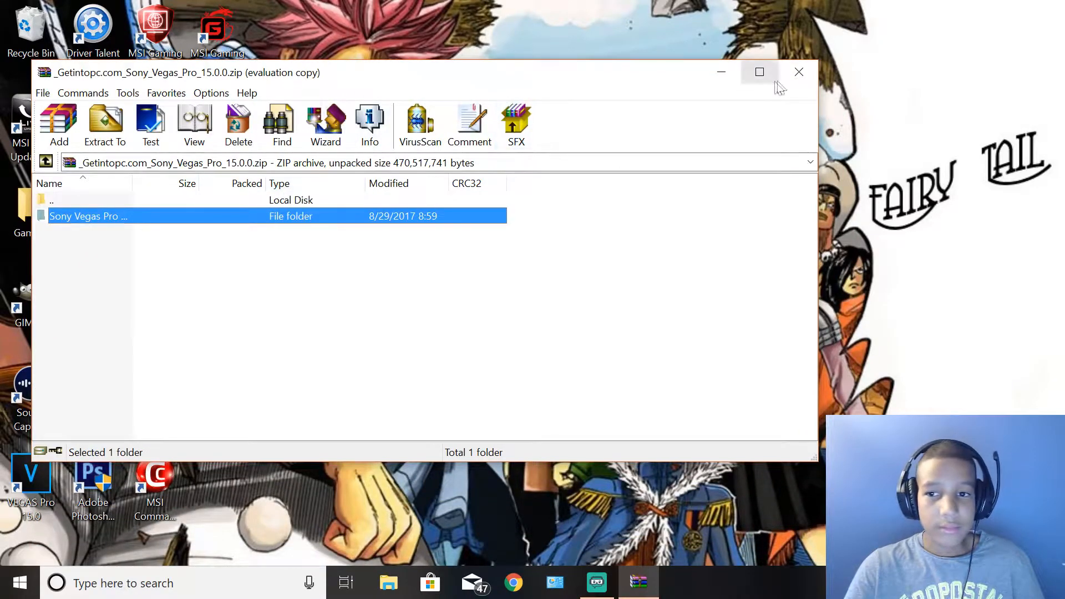
{"action": "left_click", "coordinate": [798, 72]}
{"action": "right_click", "coordinate": [527, 213]}
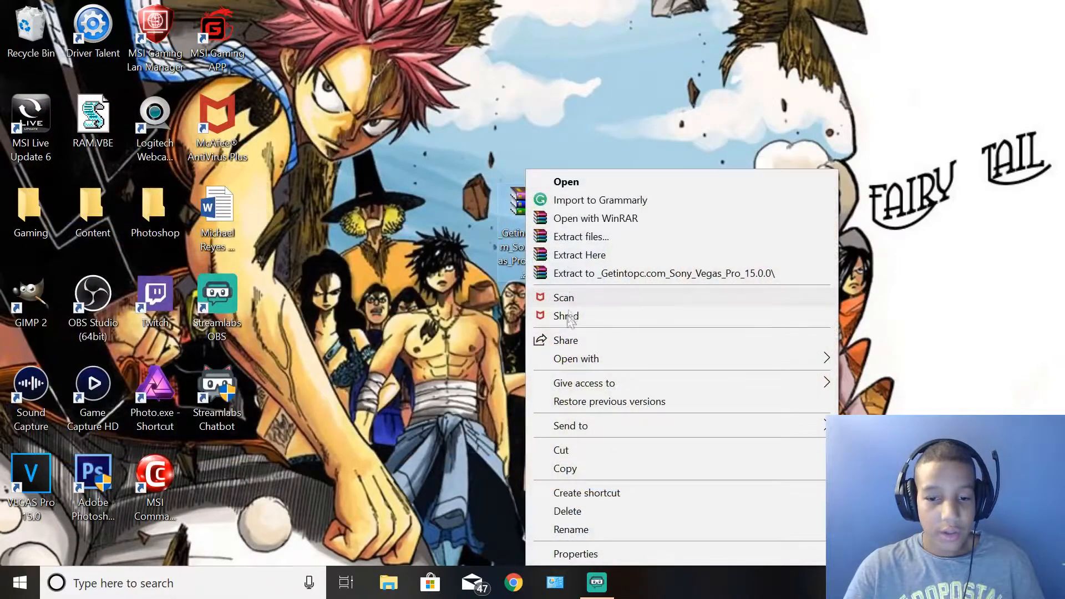
{"action": "left_click", "coordinate": [491, 273]}
Open the zip archive from the desktop, dismiss the licence reminder, and enter the Sony Vegas Pro 15.0.0 Build 177 folder.
{"action": "double_click", "coordinate": [528, 214]}
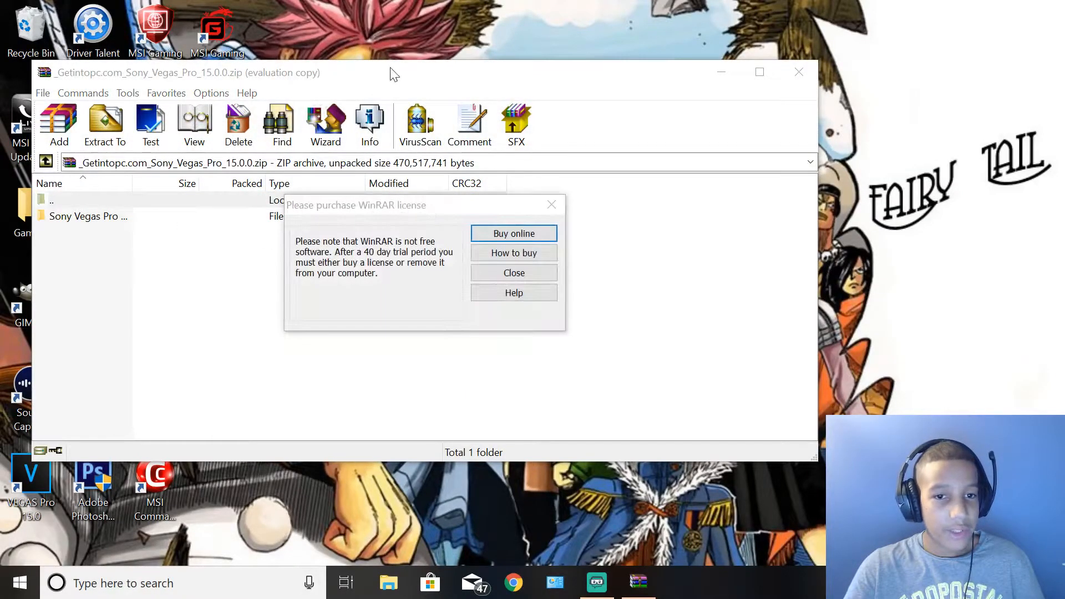
{"action": "left_click", "coordinate": [555, 204]}
{"action": "left_click_drag", "start_coordinate": [538, 85], "coordinate": [888, 194]}
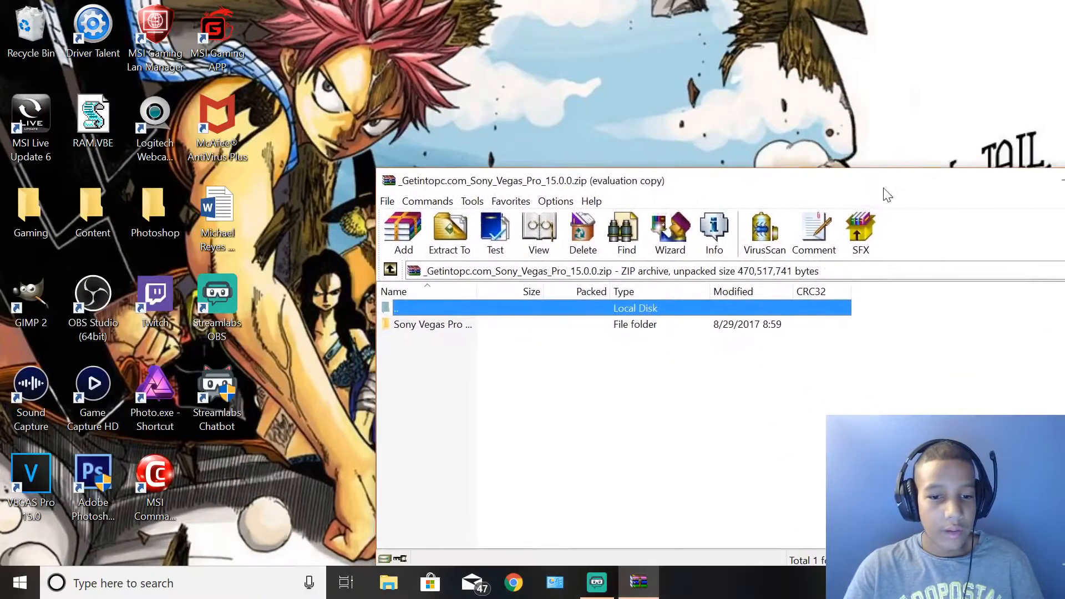
{"action": "left_click", "coordinate": [451, 328]}
{"action": "double_click", "coordinate": [451, 327]}
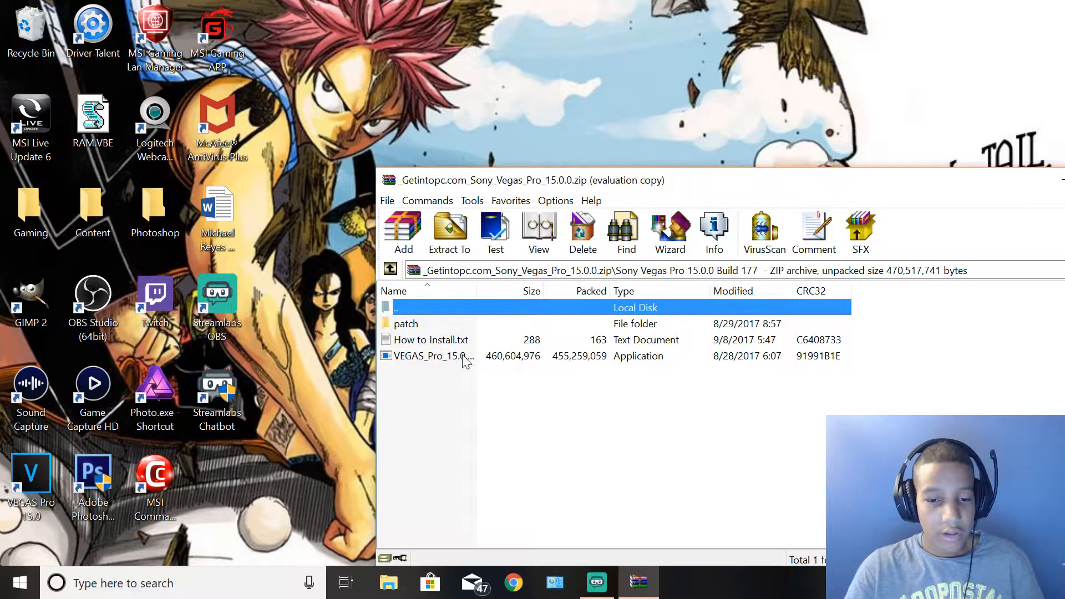
Try to run VEGAS_Pro_15.0.0.177_INT_Trial.exe from the archive, then close the diagnostic messages.
{"action": "double_click", "coordinate": [432, 356]}
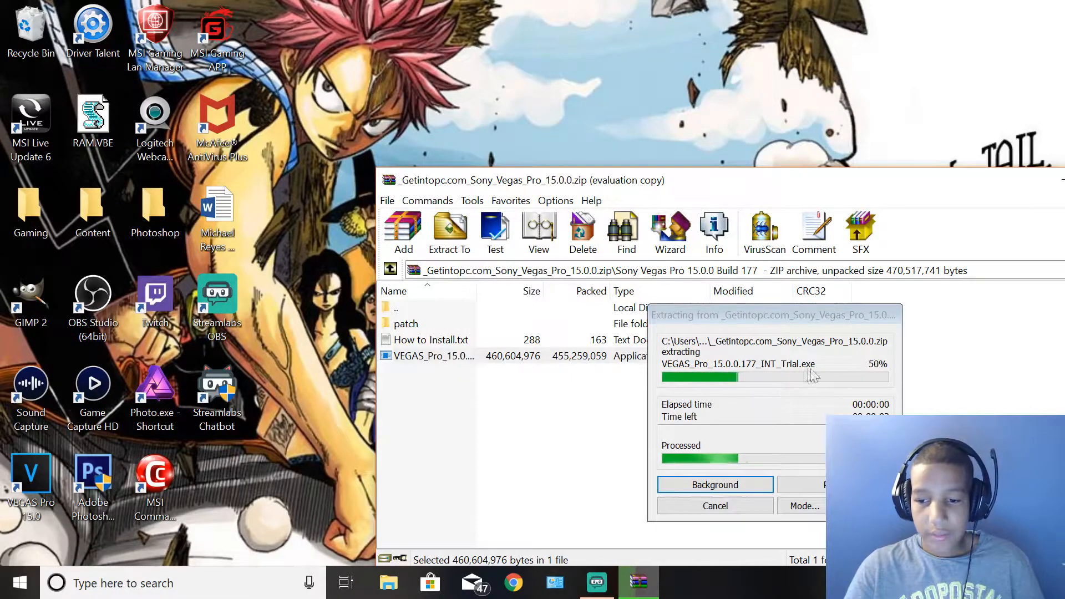
{"action": "left_click_drag", "start_coordinate": [792, 319], "coordinate": [537, 213]}
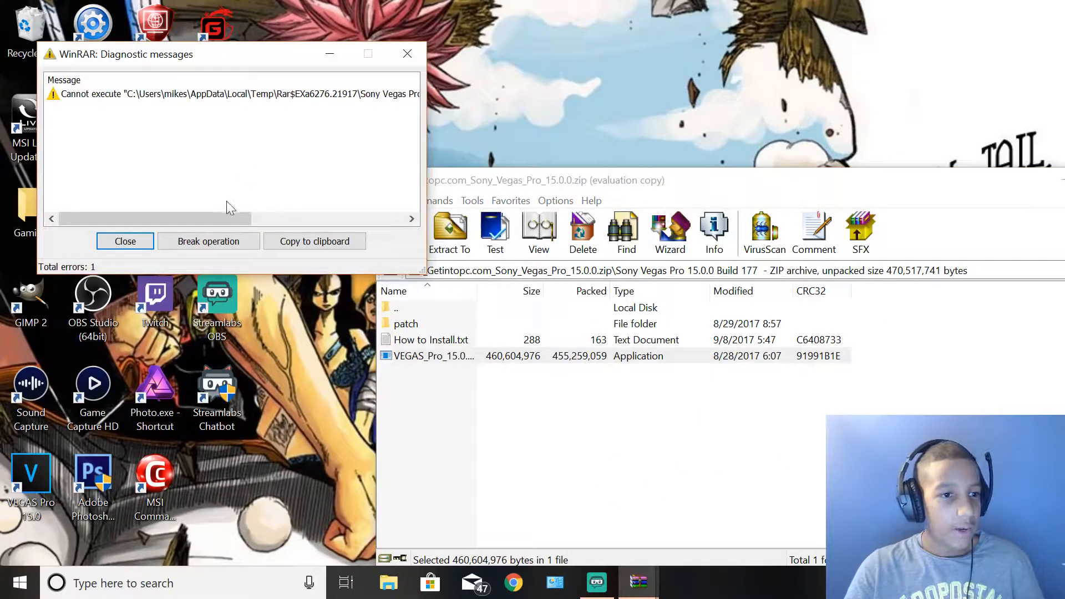
{"action": "left_click", "coordinate": [411, 218]}
{"action": "left_click_drag", "start_coordinate": [411, 218], "coordinate": [411, 218]}
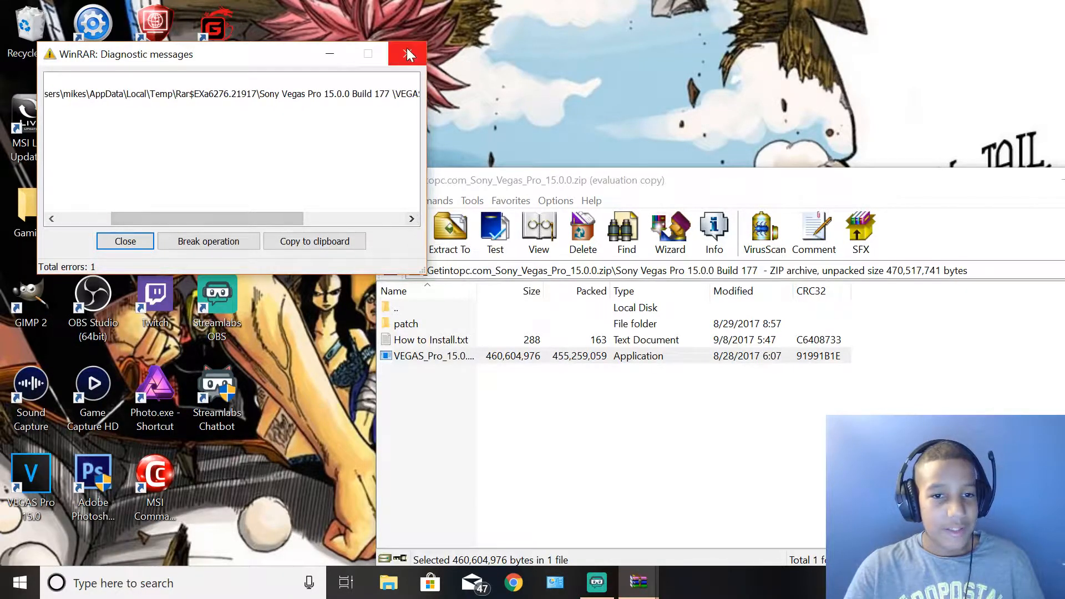
{"action": "left_click", "coordinate": [407, 53]}
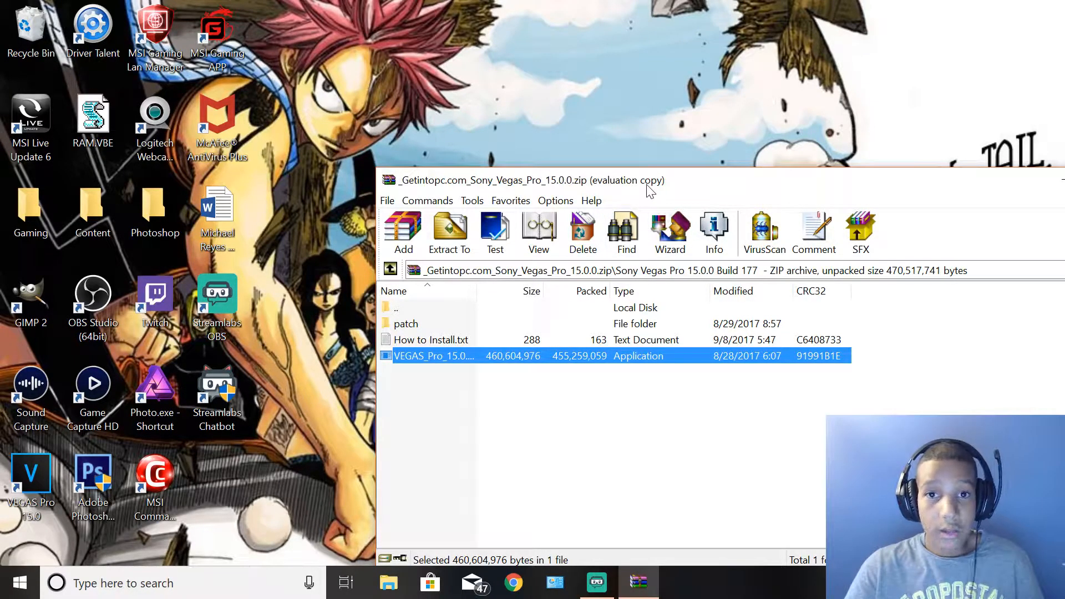
Read How to Install.txt in the archive, close it, and view the patch folder's contents before returning to its parent folder.
{"action": "left_click_drag", "start_coordinate": [630, 186], "coordinate": [593, 181]}
{"action": "left_click_drag", "start_coordinate": [712, 177], "coordinate": [695, 140]}
{"action": "left_click", "coordinate": [394, 282]}
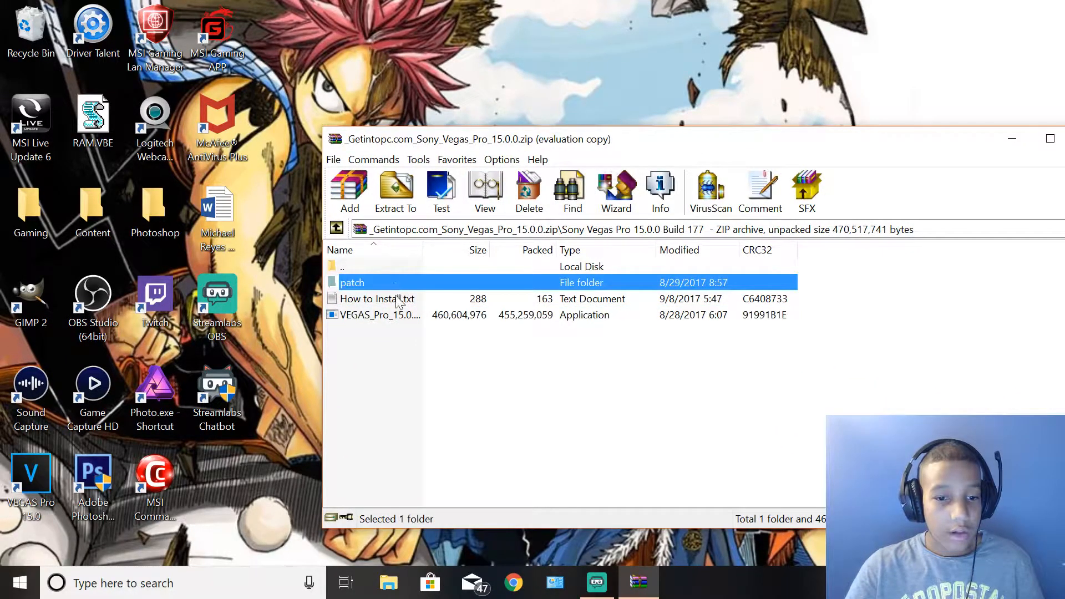
{"action": "double_click", "coordinate": [396, 298]}
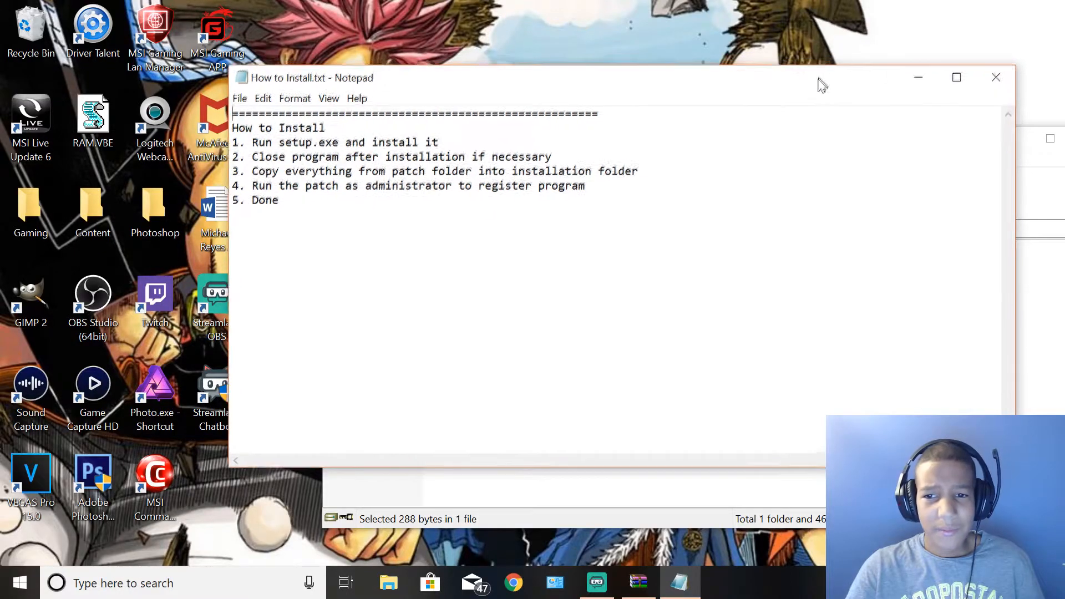
{"action": "left_click_drag", "start_coordinate": [820, 82], "coordinate": [732, 143]}
{"action": "left_click", "coordinate": [898, 148]}
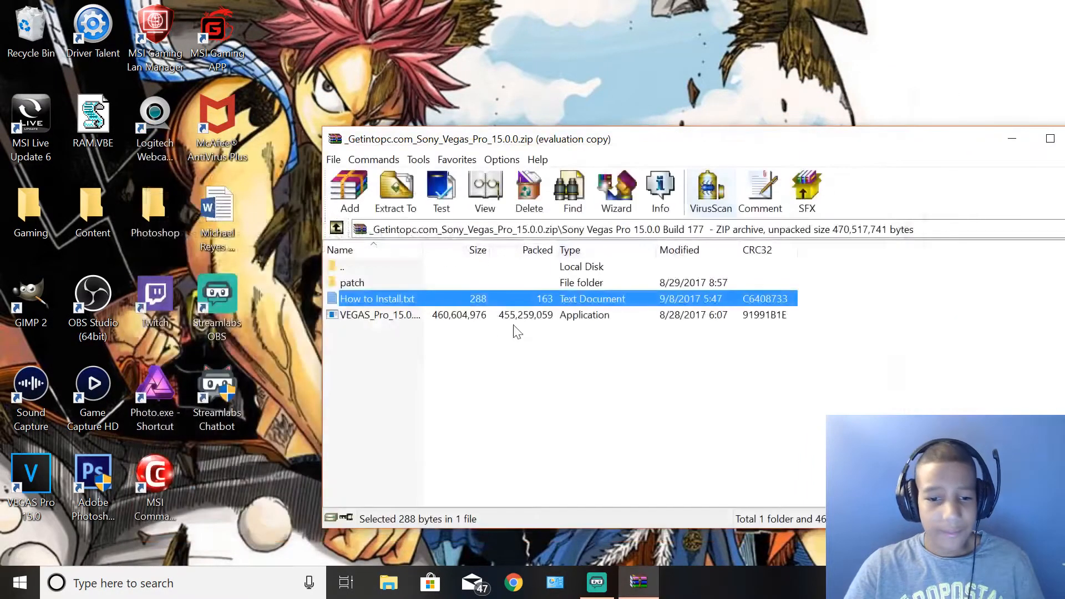
{"action": "double_click", "coordinate": [356, 284]}
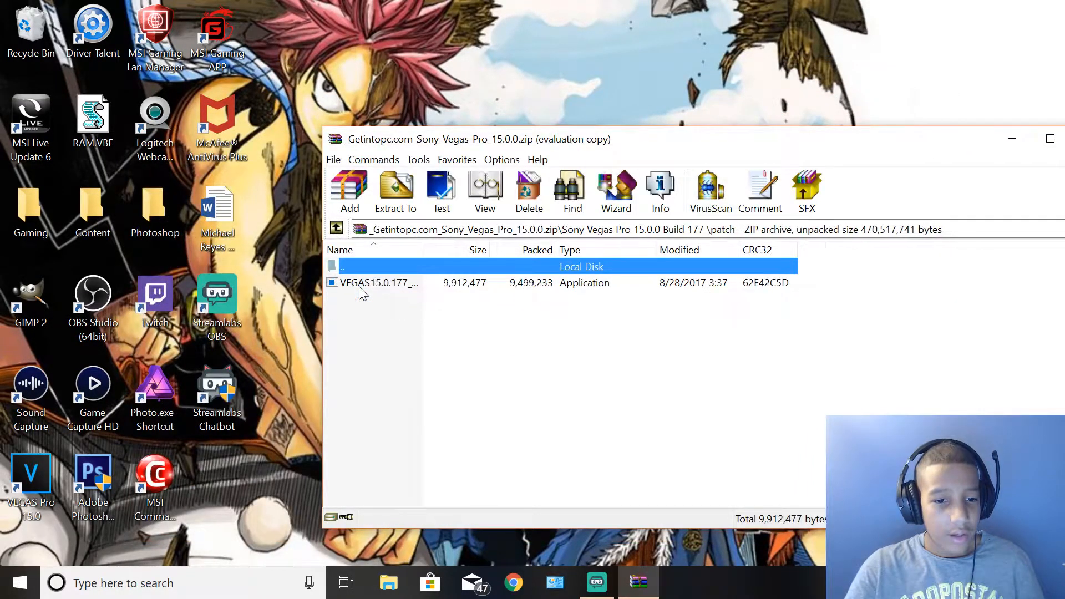
{"action": "left_click", "coordinate": [346, 236]}
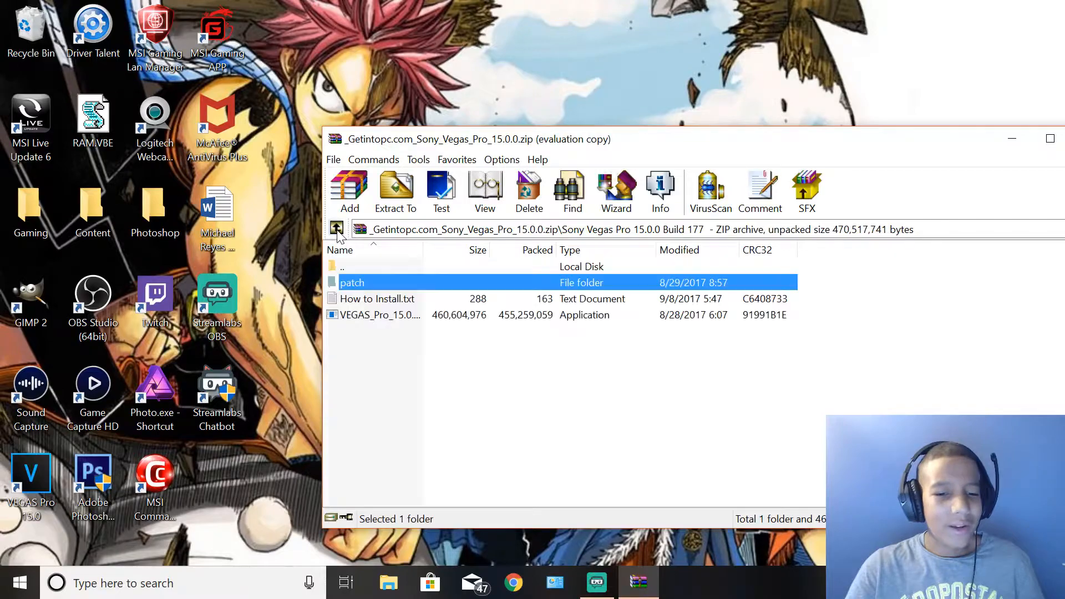
Open the archive's patch folder, try to run VEGAS15.0.177_patch.exe, and close the archive.
{"action": "double_click", "coordinate": [353, 284]}
{"action": "left_click", "coordinate": [386, 285]}
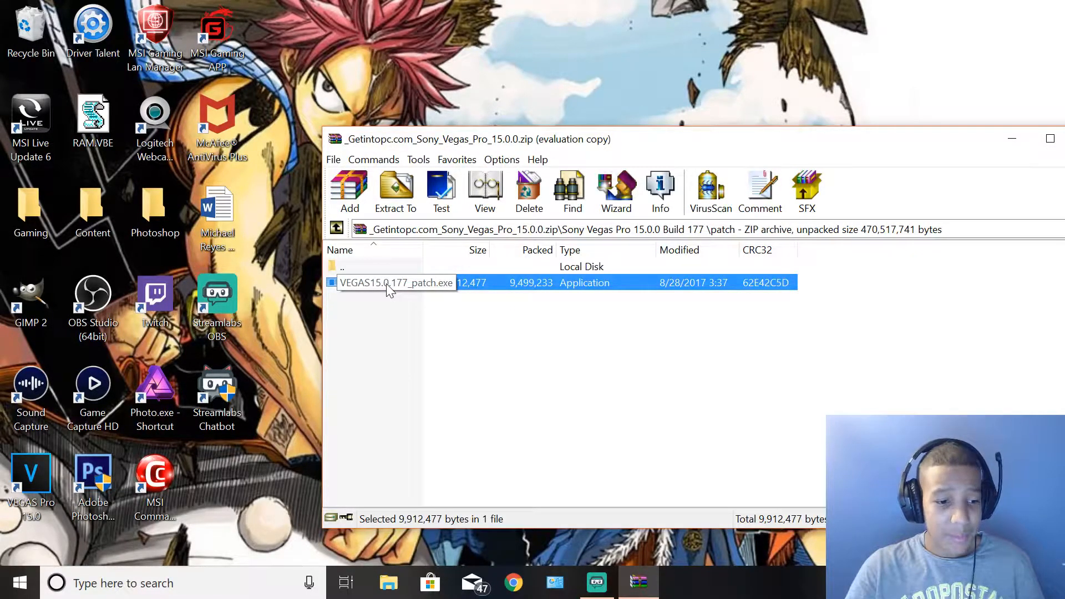
{"action": "double_click", "coordinate": [475, 283]}
{"action": "left_click", "coordinate": [663, 465]}
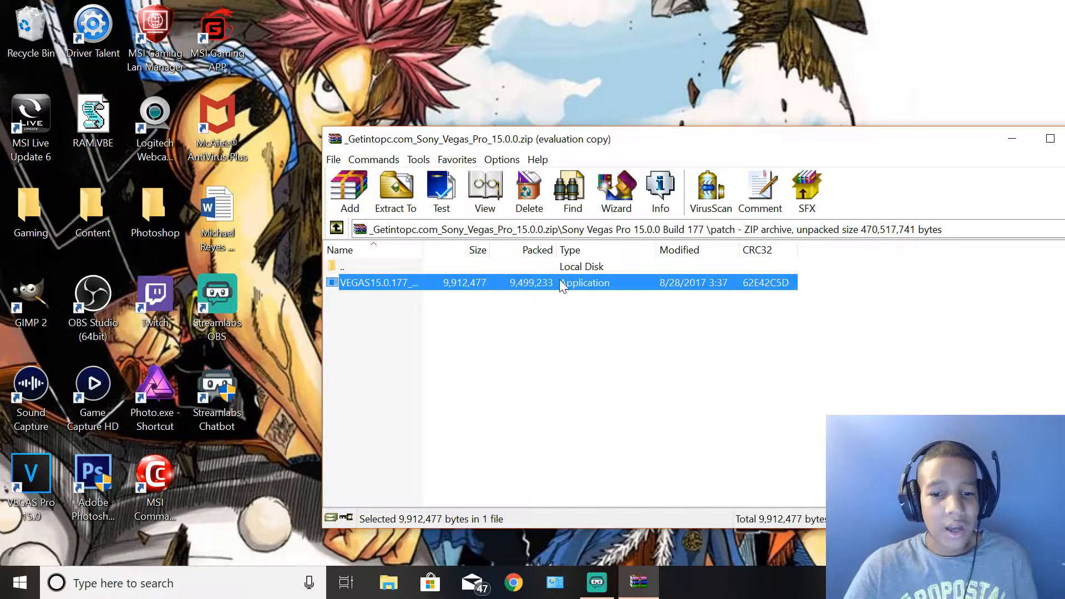
{"action": "left_click_drag", "start_coordinate": [1038, 138], "coordinate": [905, 127]}
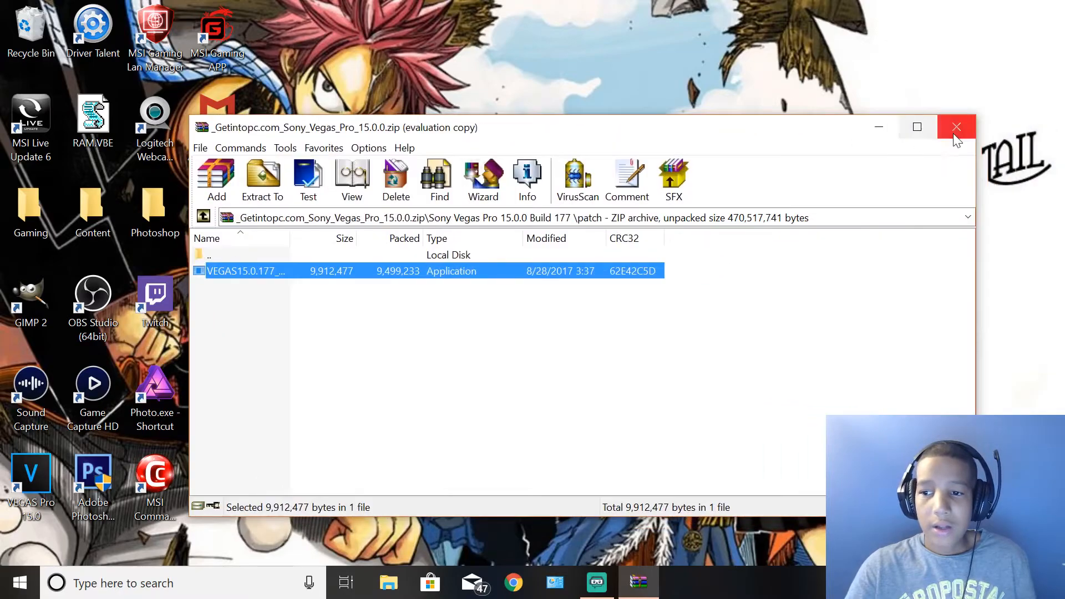
{"action": "left_click", "coordinate": [956, 127]}
{"action": "left_click_drag", "start_coordinate": [529, 219], "coordinate": [111, 225]}
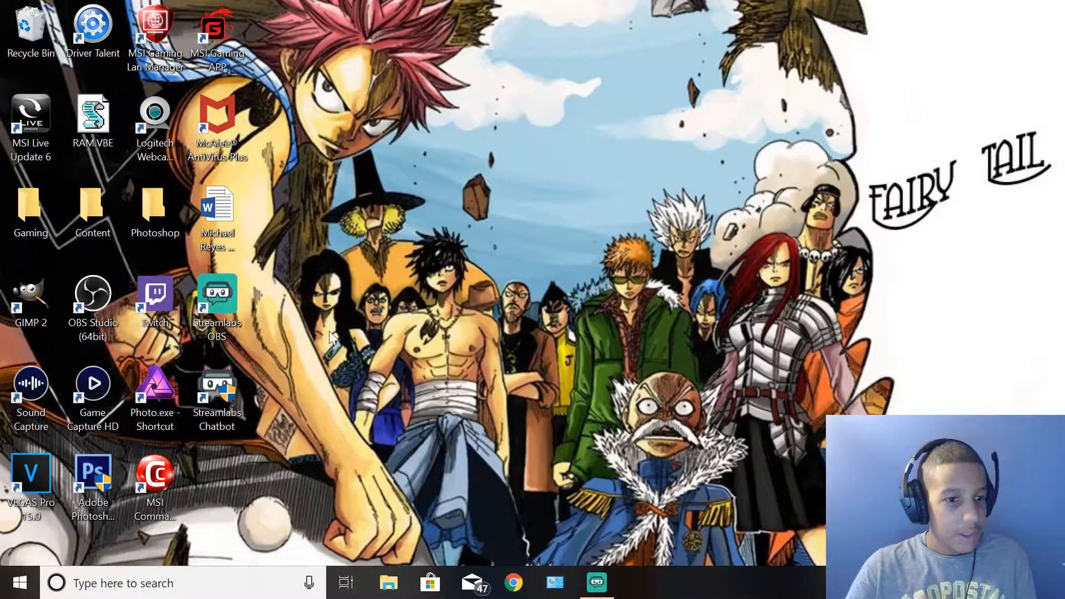
{"action": "left_click_drag", "start_coordinate": [331, 21], "coordinate": [665, 361]}
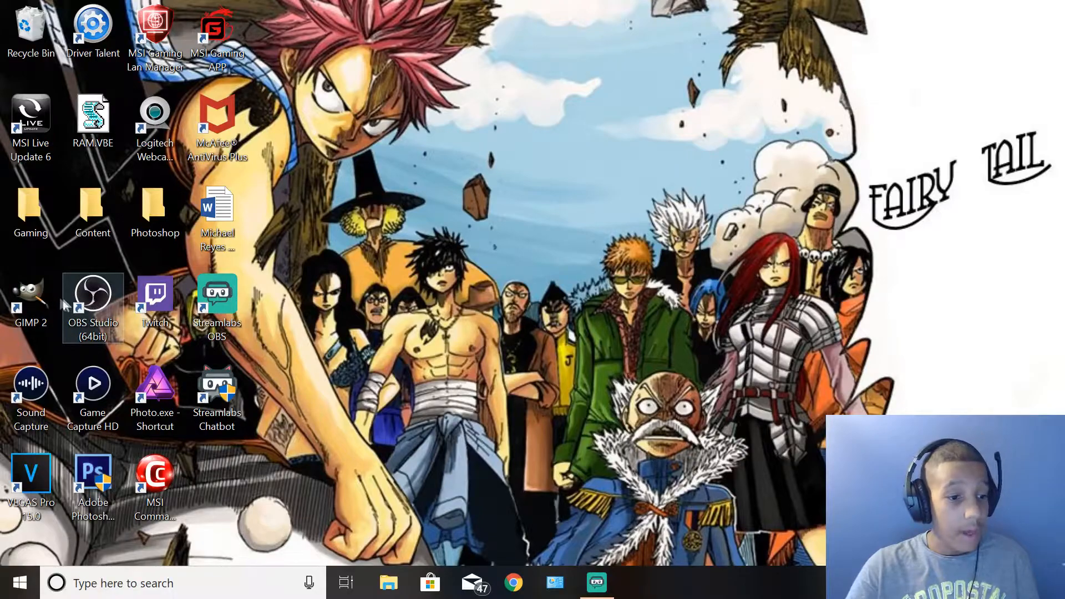
{"action": "left_click_drag", "start_coordinate": [272, 21], "coordinate": [225, 330]}
{"action": "left_click", "coordinate": [227, 325]}
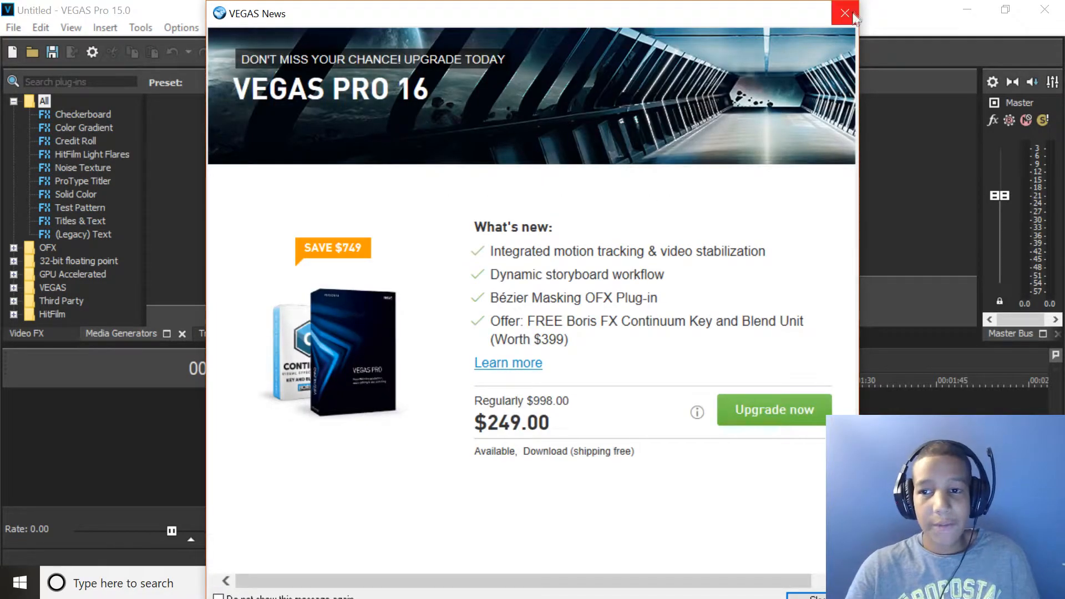
Dismiss the VEGAS News window and the VEGAS Pro 16 upgrade offer.
{"action": "left_click", "coordinate": [845, 12]}
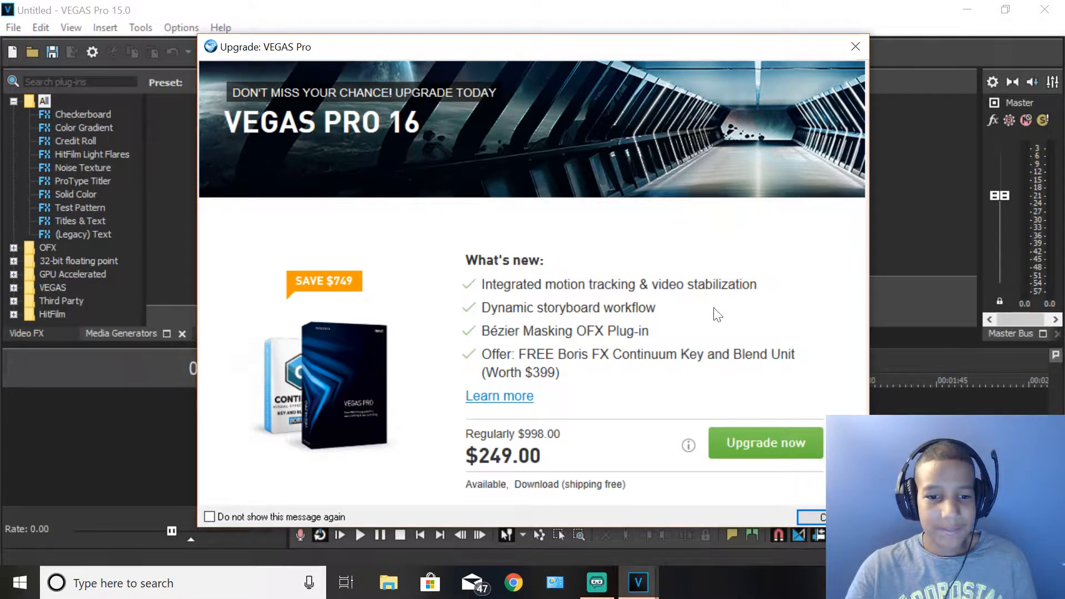
{"action": "left_click", "coordinate": [855, 46]}
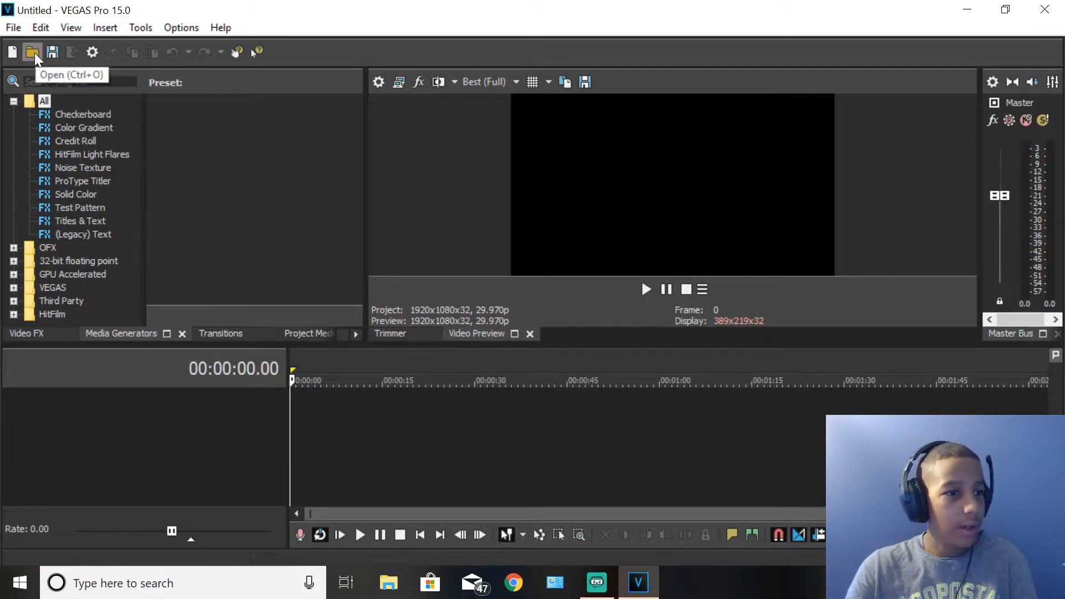
Open Intro.mp4 from the In&Out folder inside Content\Videos to place it on the timeline.
{"action": "left_click", "coordinate": [9, 29]}
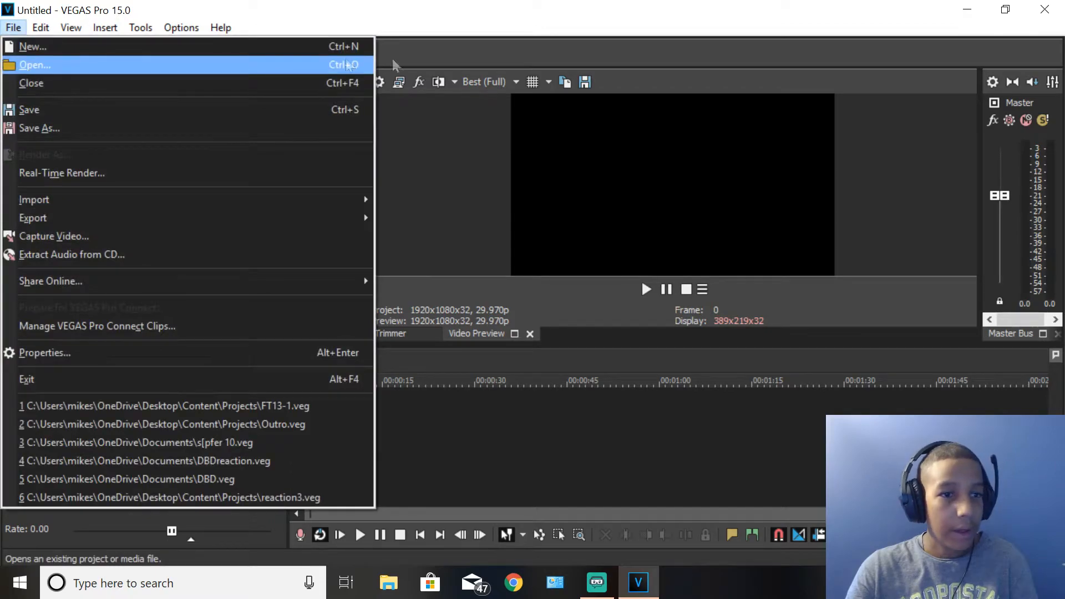
{"action": "left_click", "coordinate": [46, 65]}
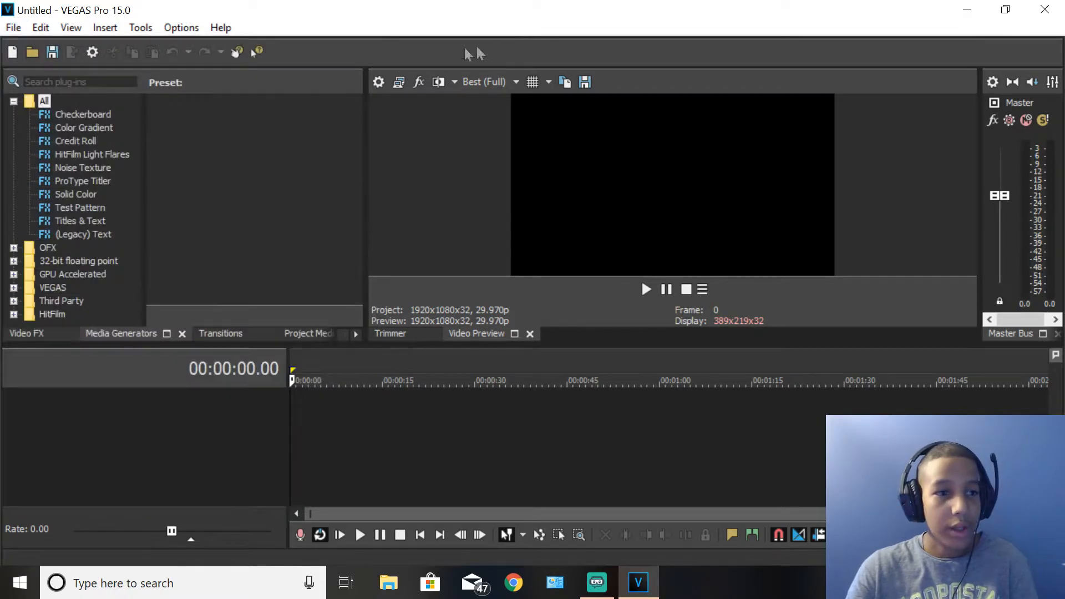
{"action": "left_click", "coordinate": [32, 52]}
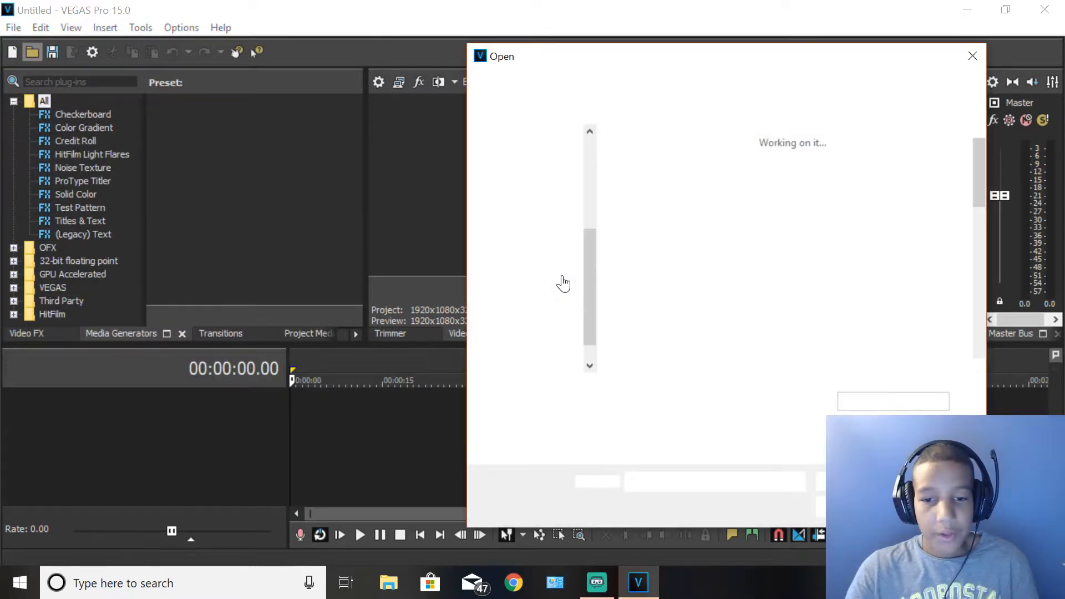
{"action": "scroll", "coordinate": [527, 199], "scroll_direction": "up", "scroll_amount": 3}
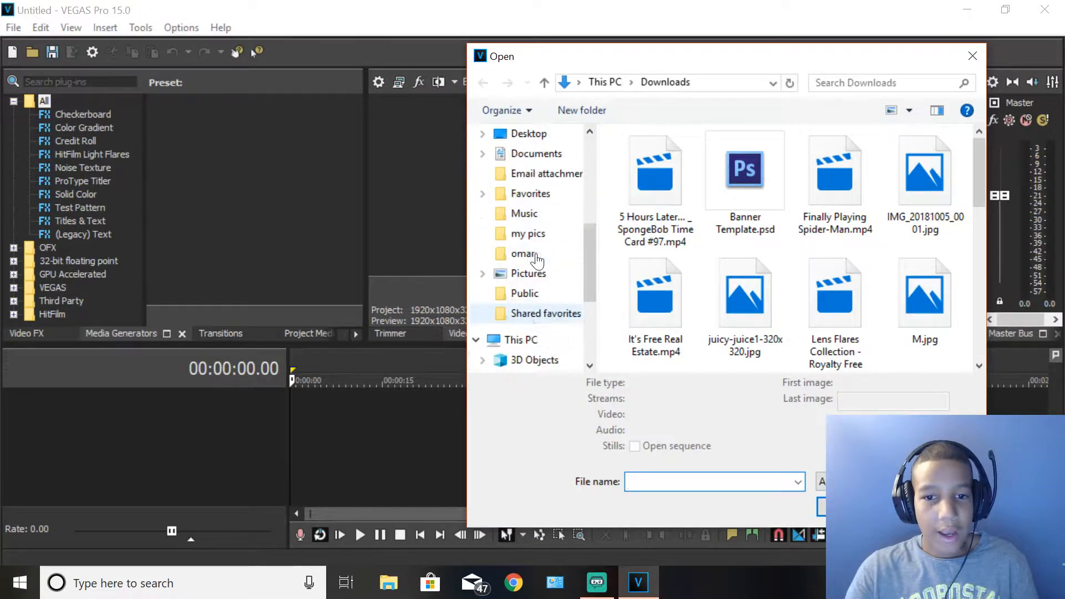
{"action": "scroll", "coordinate": [537, 200], "scroll_direction": "up", "scroll_amount": 5}
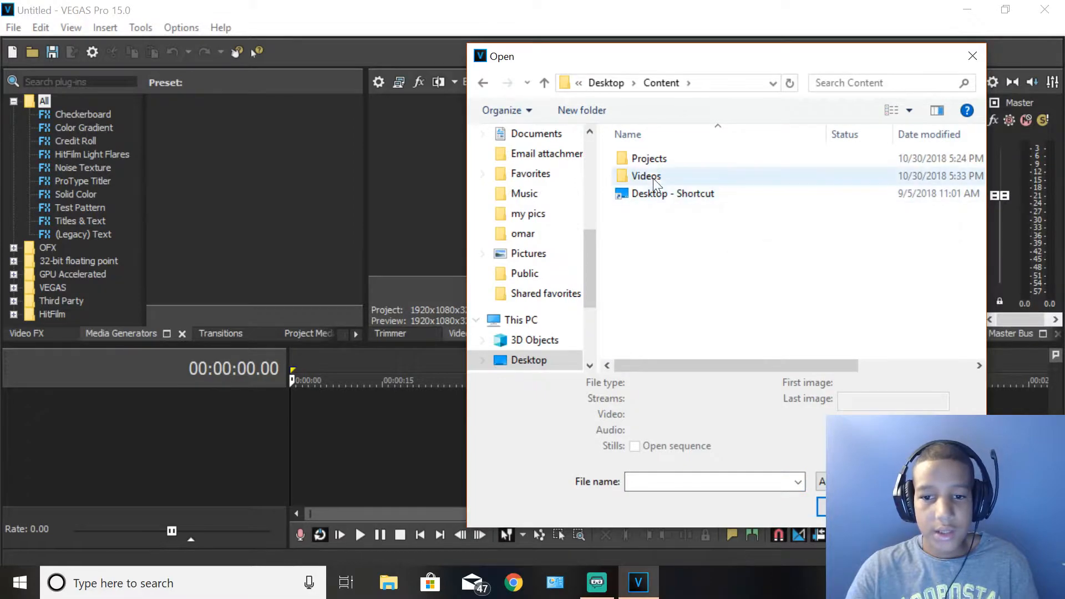
{"action": "double_click", "coordinate": [650, 173]}
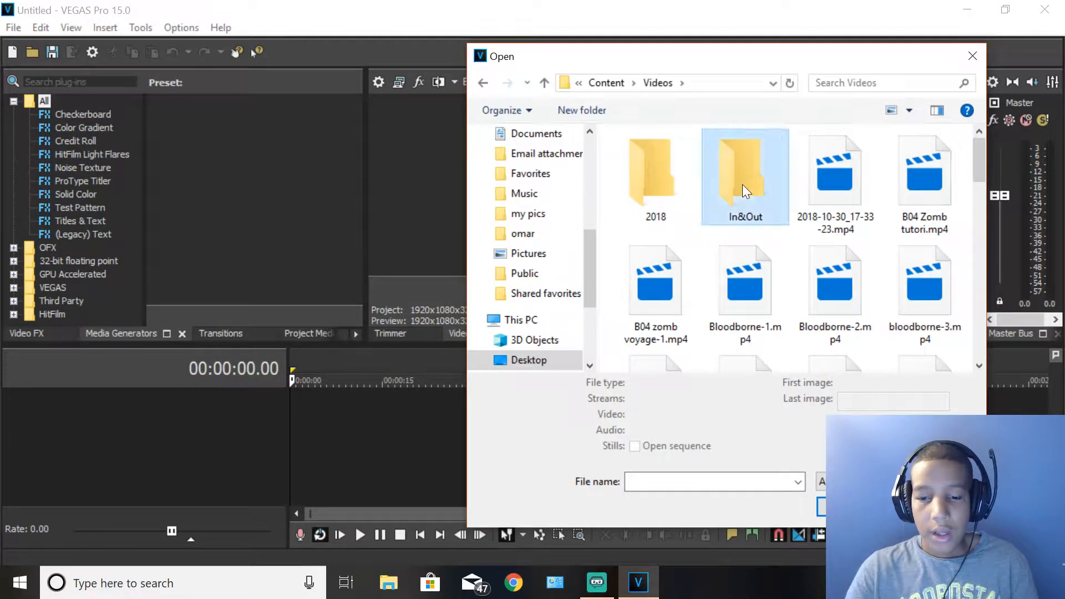
{"action": "double_click", "coordinate": [742, 183]}
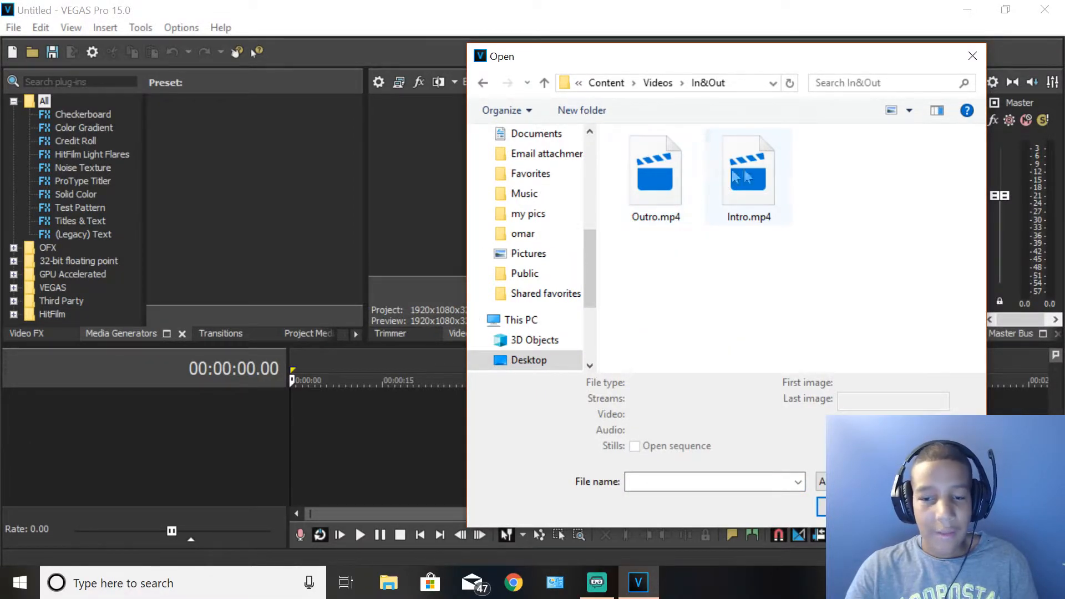
{"action": "double_click", "coordinate": [743, 176]}
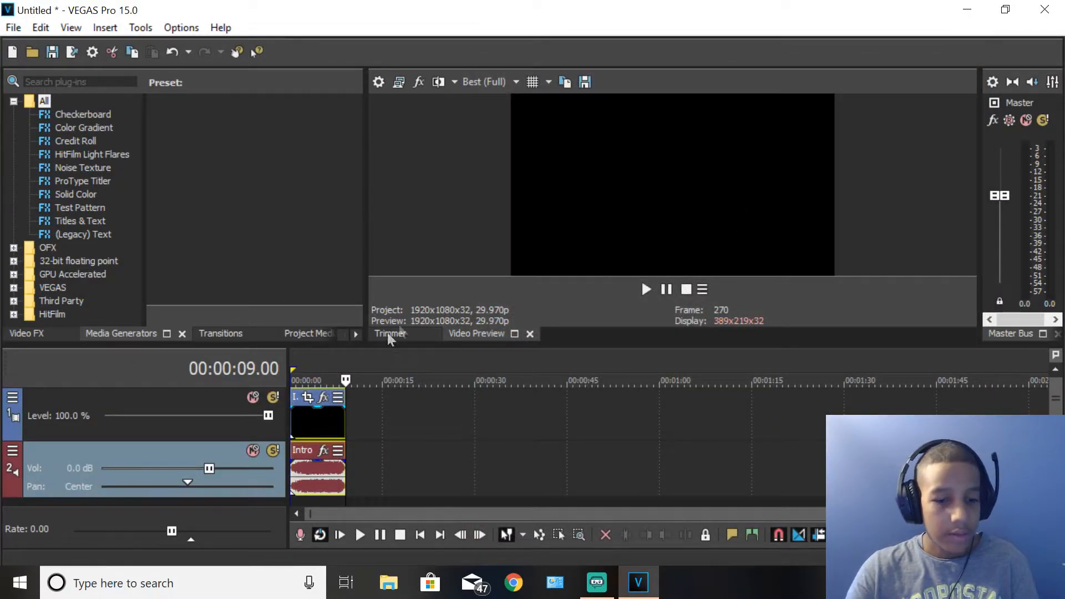
Place the cursor at the end of the Intro clip and add Outro.mp4 there.
{"action": "left_click", "coordinate": [342, 382]}
{"action": "key", "text": "space"}
{"action": "key", "text": "j"}
{"action": "left_click_drag", "start_coordinate": [349, 381], "coordinate": [347, 380]}
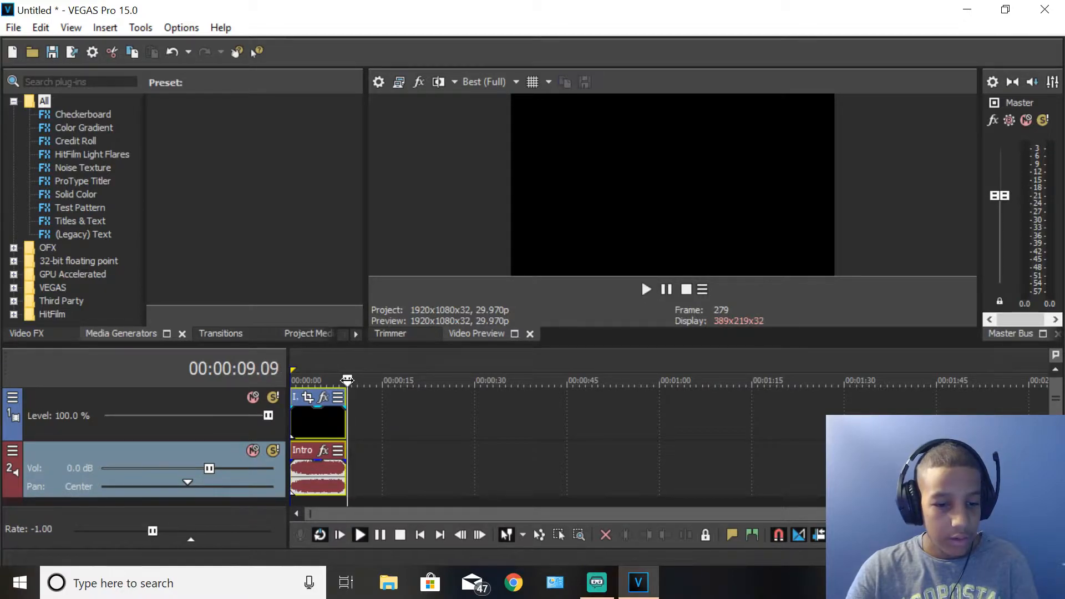
{"action": "left_click", "coordinate": [355, 442]}
{"action": "left_click", "coordinate": [349, 434]}
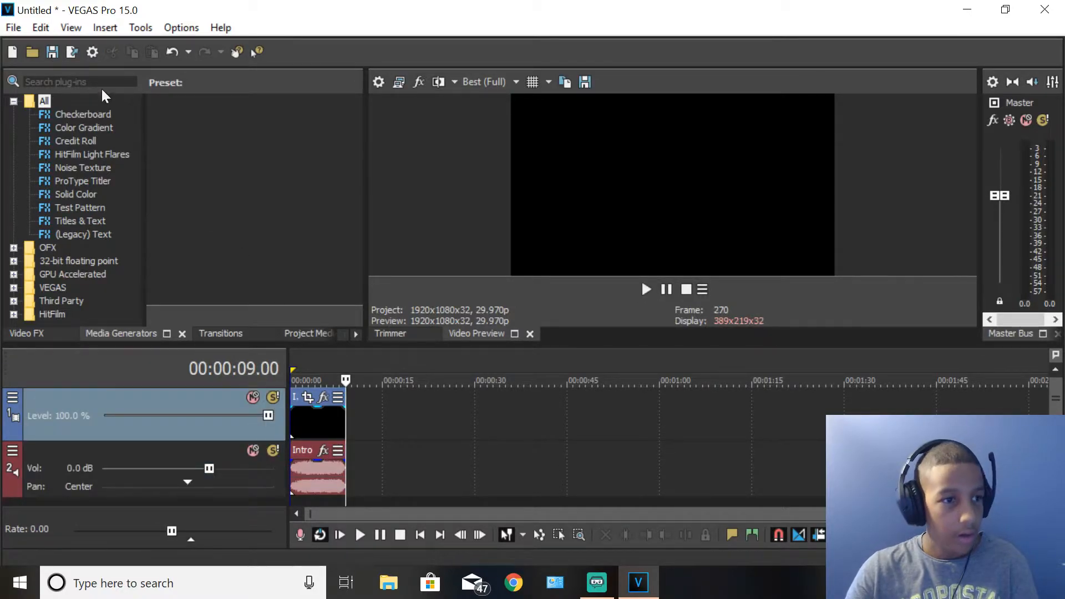
{"action": "key", "text": "ctrl+o"}
{"action": "double_click", "coordinate": [661, 172]}
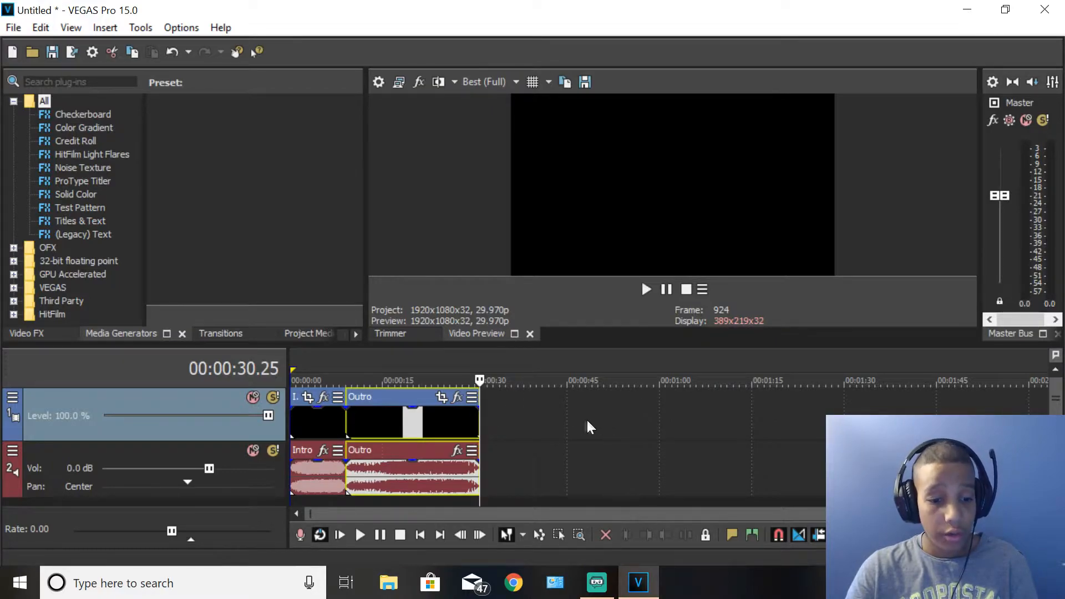
Preview frames within the Intro and Outro clips on the timeline, closing the audio plug-in chooser without adding an effect.
{"action": "left_click", "coordinate": [348, 442]}
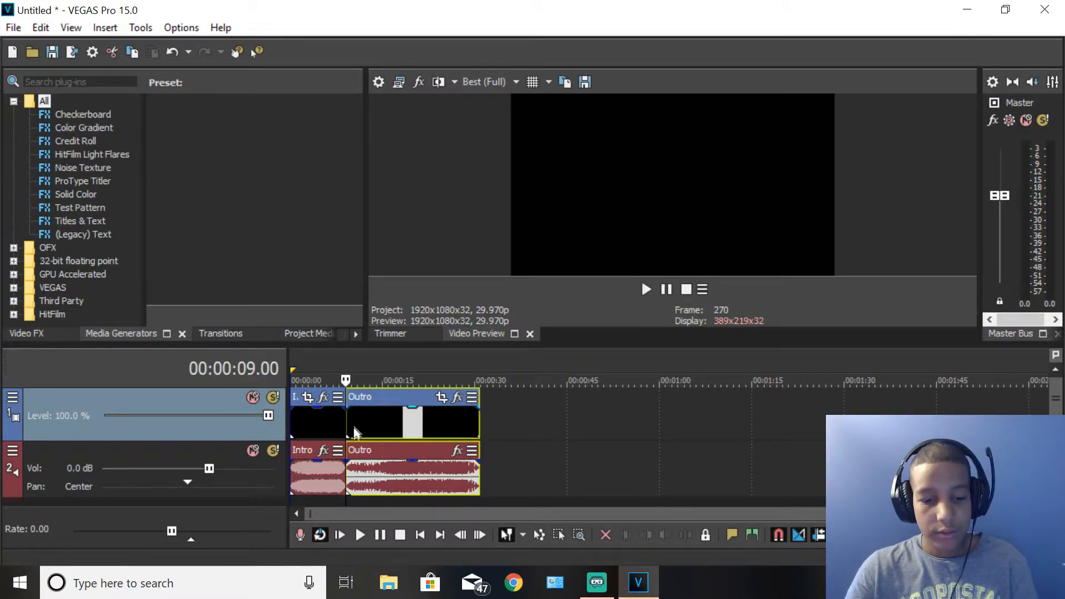
{"action": "left_click", "coordinate": [372, 428]}
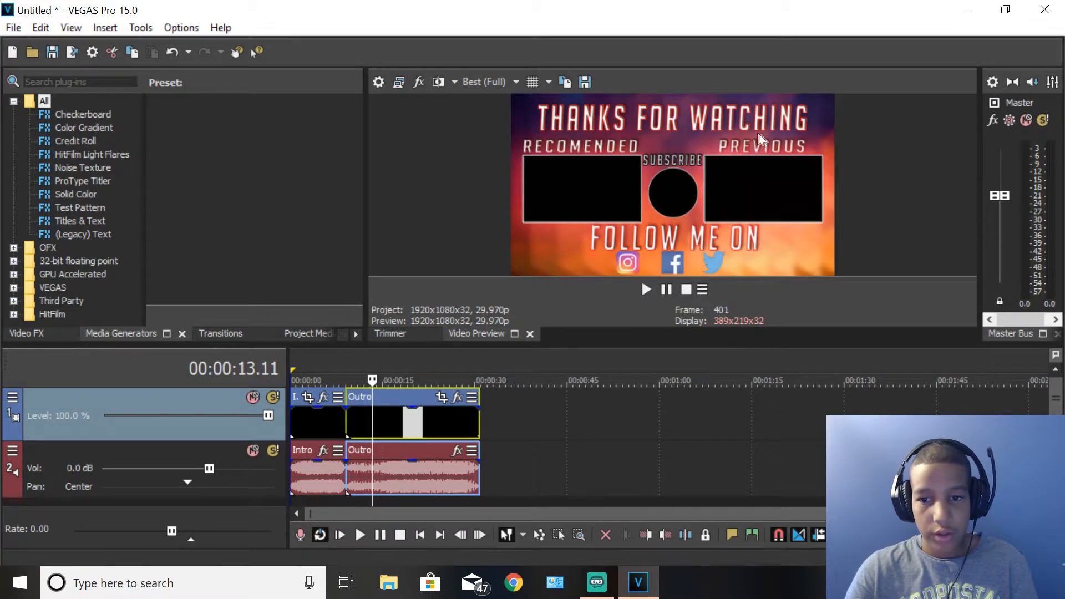
{"action": "left_click", "coordinate": [323, 450]}
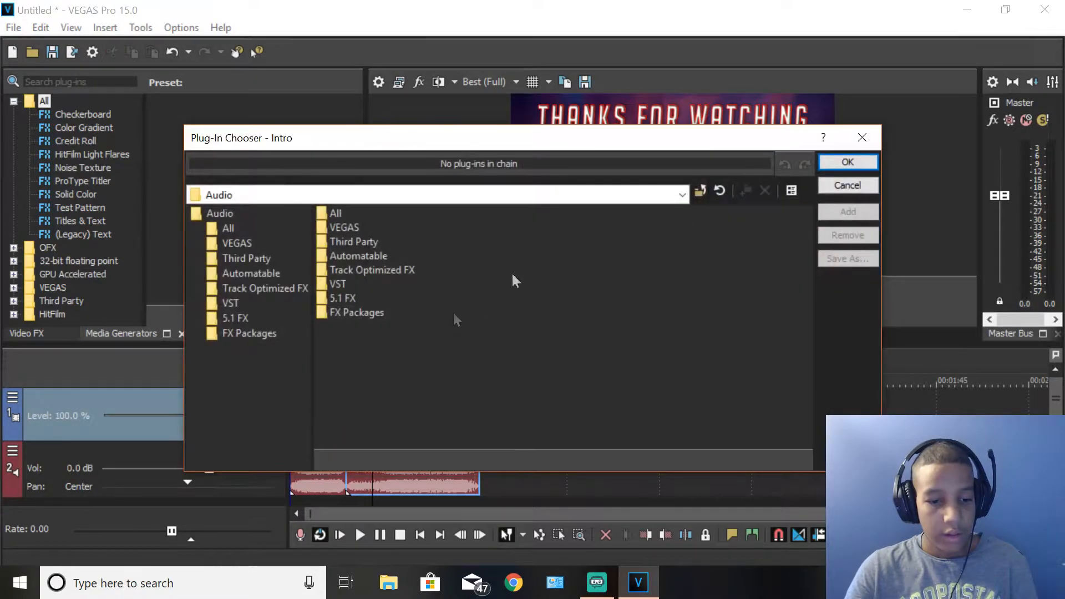
{"action": "left_click", "coordinate": [872, 139]}
{"action": "left_click", "coordinate": [324, 417]}
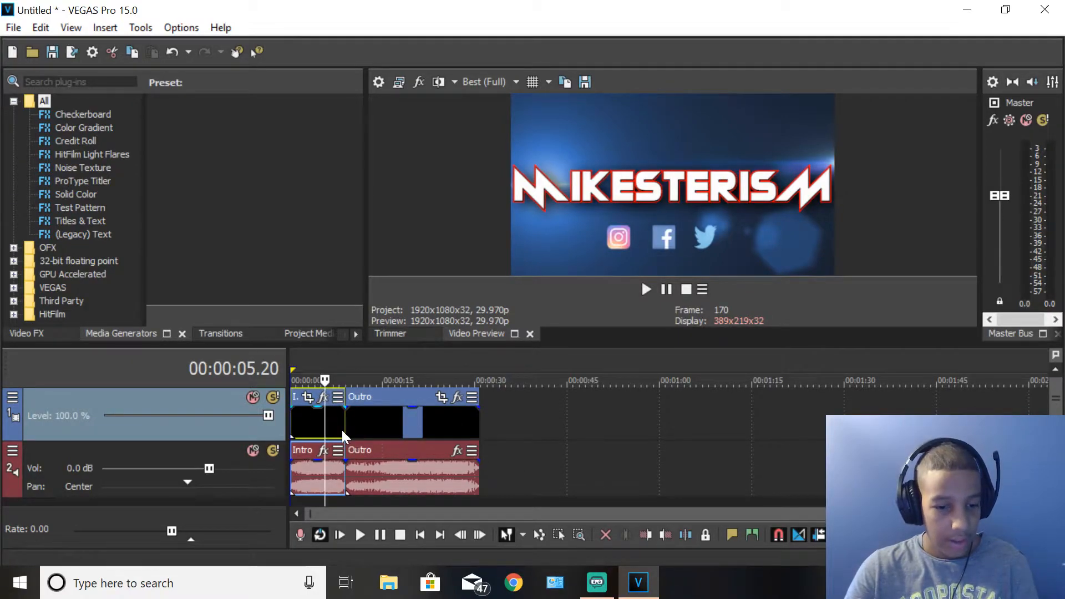
{"action": "left_click", "coordinate": [387, 428]}
{"action": "left_click", "coordinate": [461, 422]}
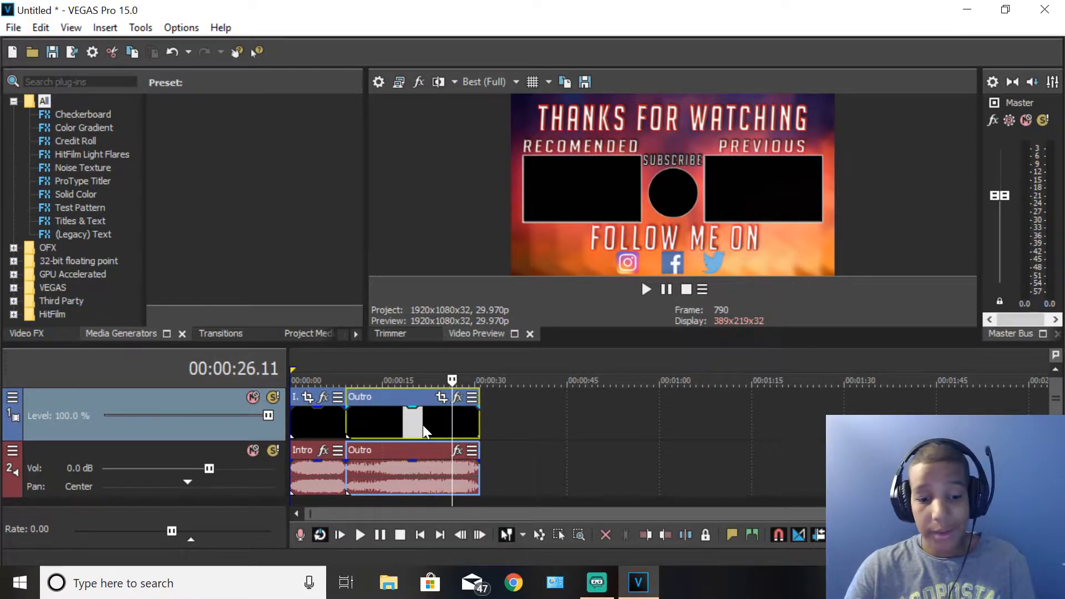
Set the cursor at the boundary between Intro and Outro and open the Bo4 Zomb IX video from the Content folder.
{"action": "left_click", "coordinate": [345, 424]}
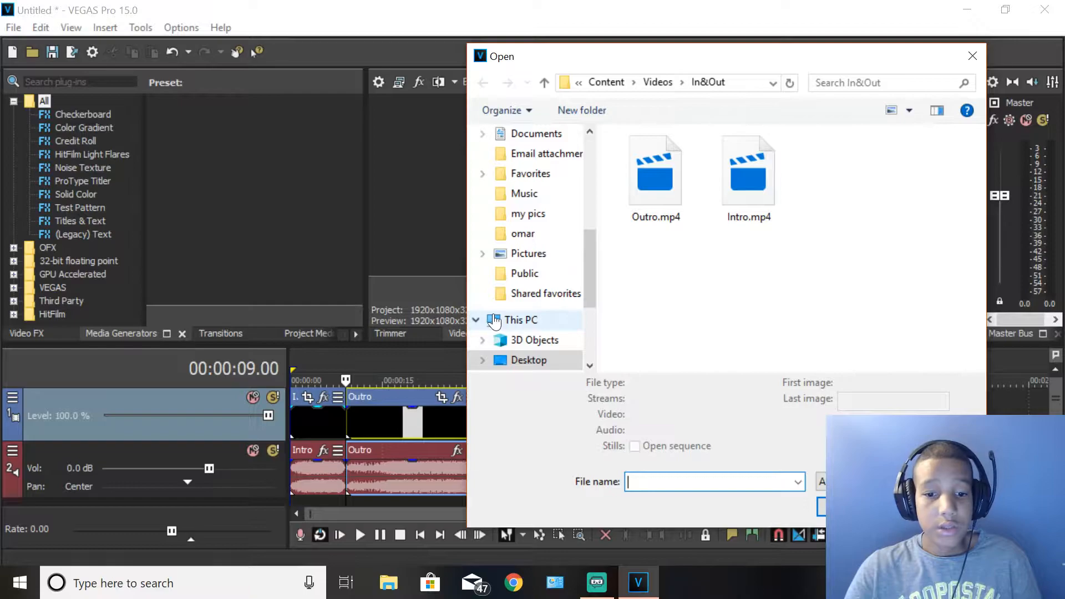
{"action": "left_click", "coordinate": [604, 79]}
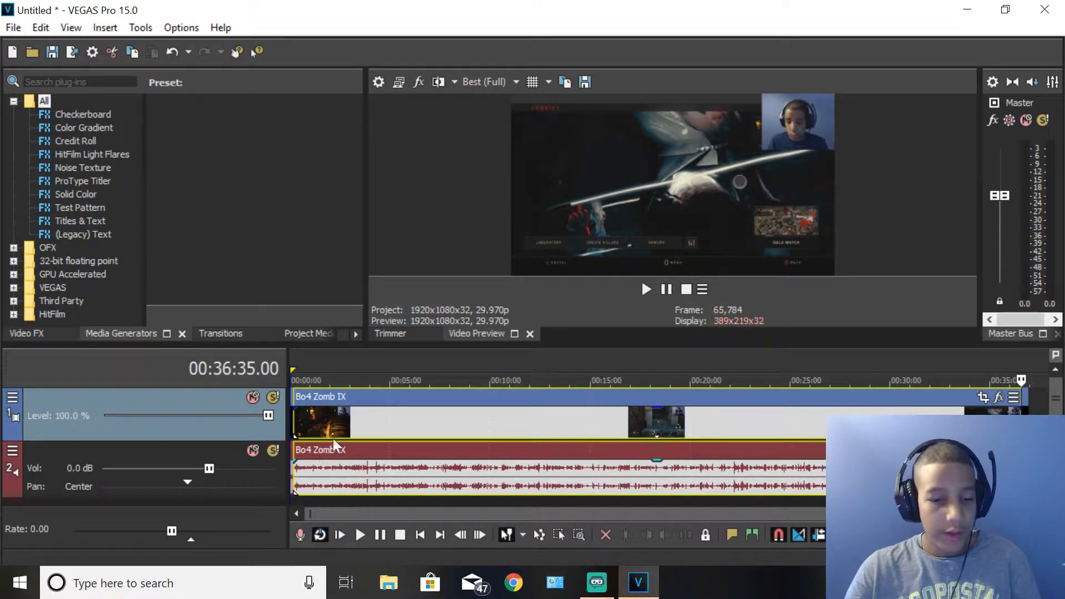
Preview several points along the Bo4 Zomb IX clip's video and audio on the timeline.
{"action": "left_click", "coordinate": [349, 429]}
{"action": "left_click", "coordinate": [415, 472]}
{"action": "left_click", "coordinate": [537, 414]}
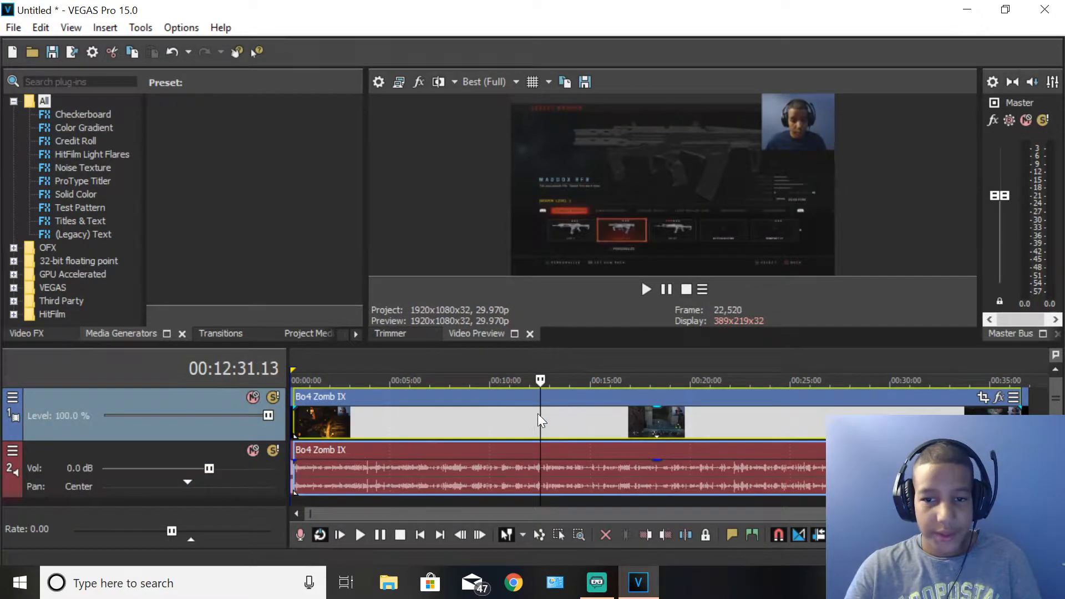
{"action": "left_click", "coordinate": [734, 465]}
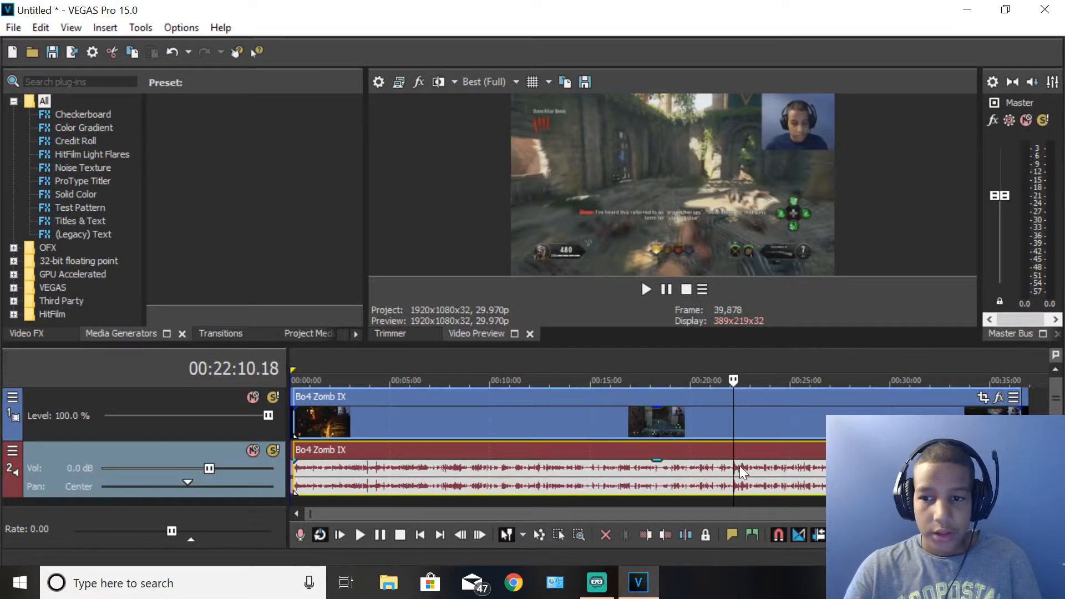
{"action": "left_click", "coordinate": [857, 466]}
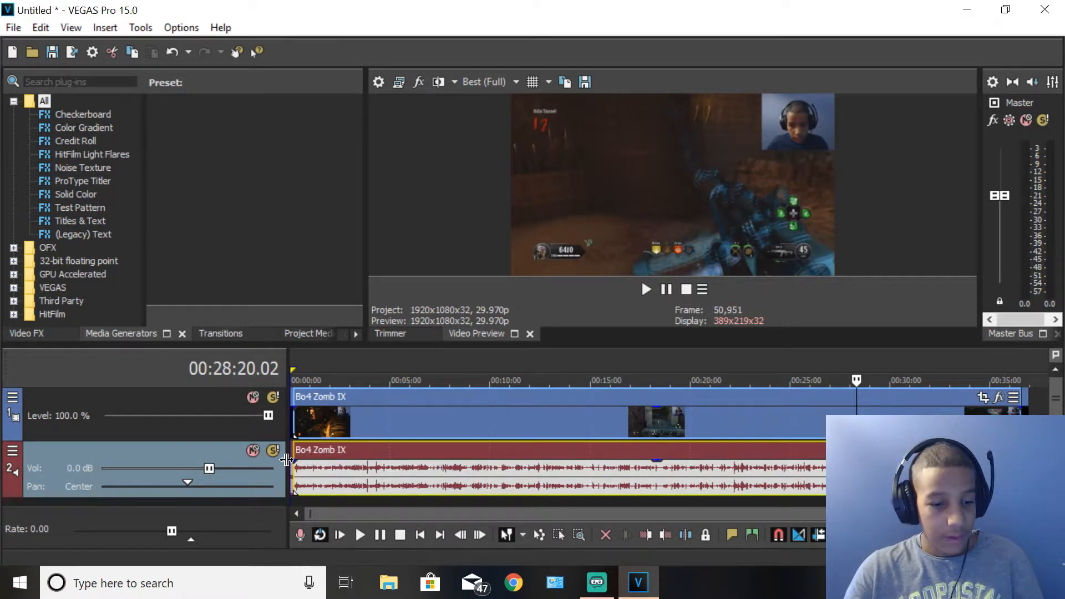
{"action": "left_click", "coordinate": [357, 455]}
{"action": "left_click", "coordinate": [557, 478]}
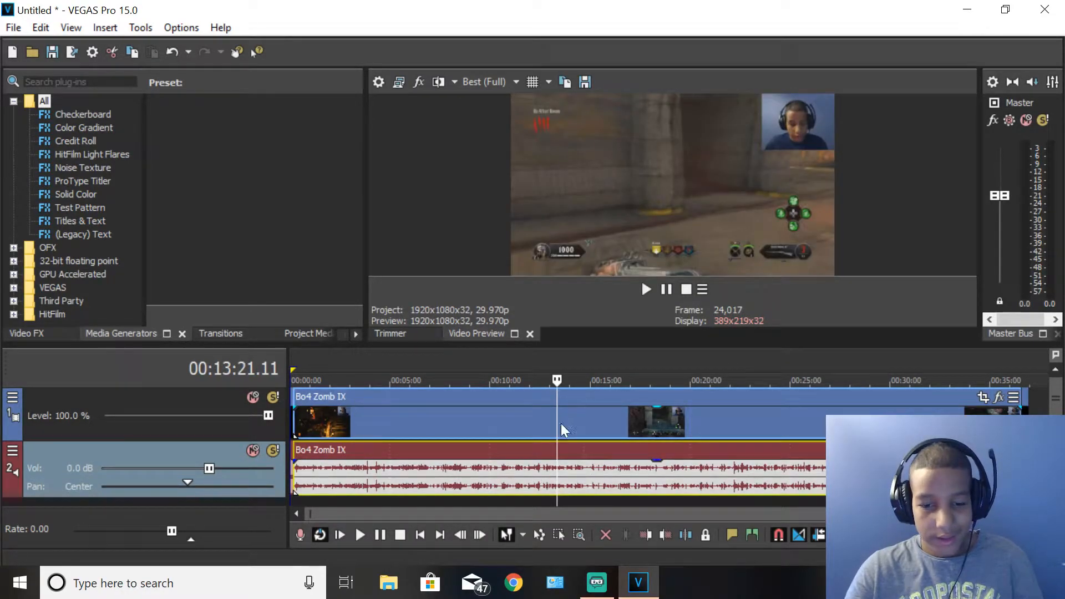
{"action": "mouse_move", "coordinate": [521, 481]}
{"action": "left_mouse_down"}
{"action": "mouse_move", "coordinate": [531, 477]}
{"action": "mouse_move", "coordinate": [508, 474]}
{"action": "left_mouse_up"}
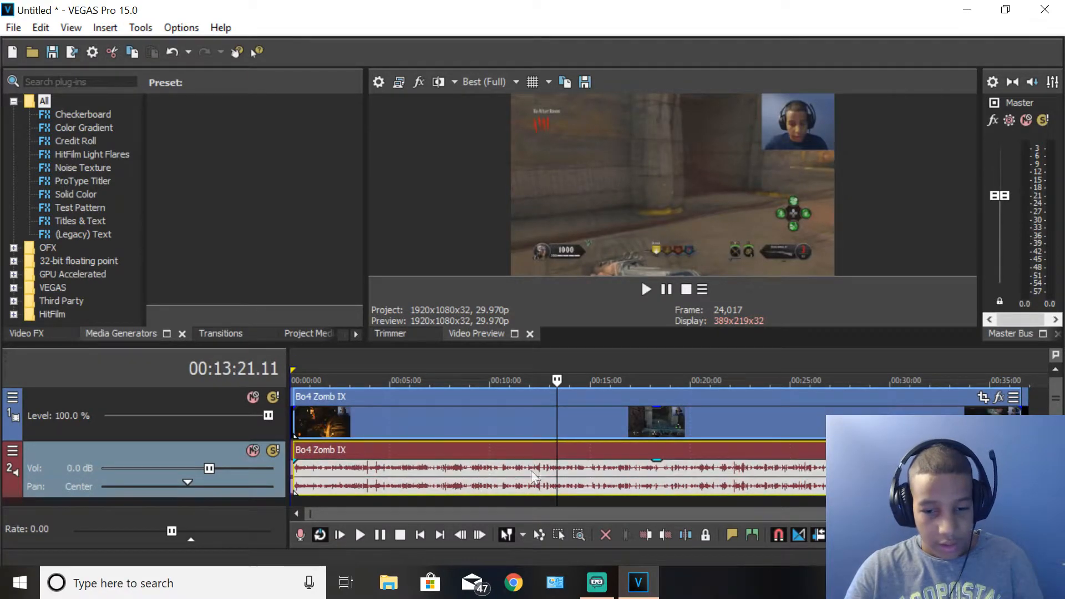
Shift the Bo4 Zomb IX video event 9 seconds earlier, and move it back in line with its audio.
{"action": "left_click_drag", "start_coordinate": [613, 431], "coordinate": [557, 413]}
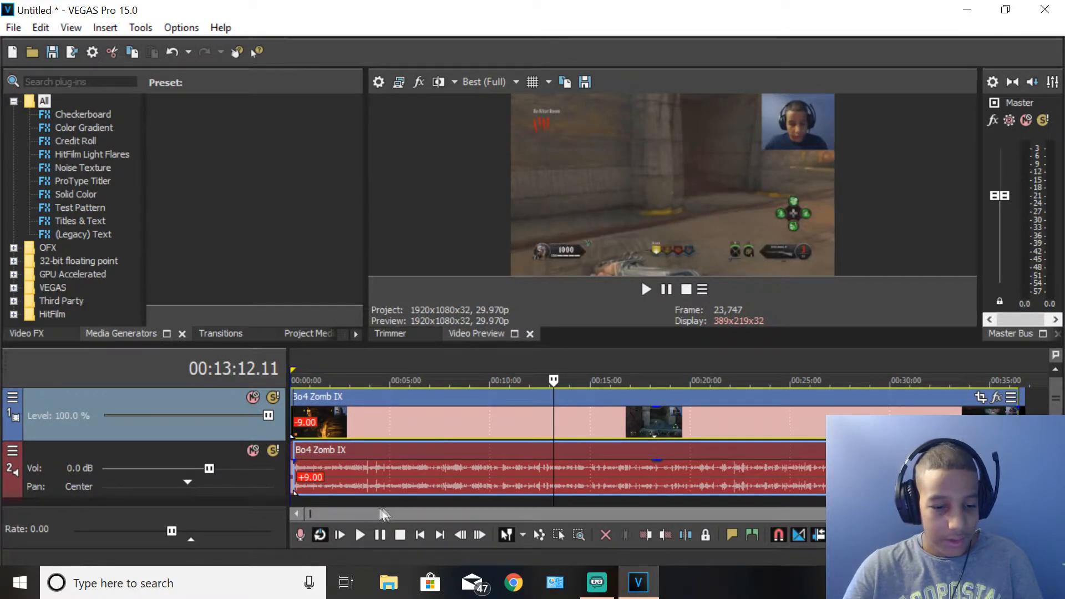
{"action": "left_click_drag", "start_coordinate": [318, 422], "coordinate": [328, 424]}
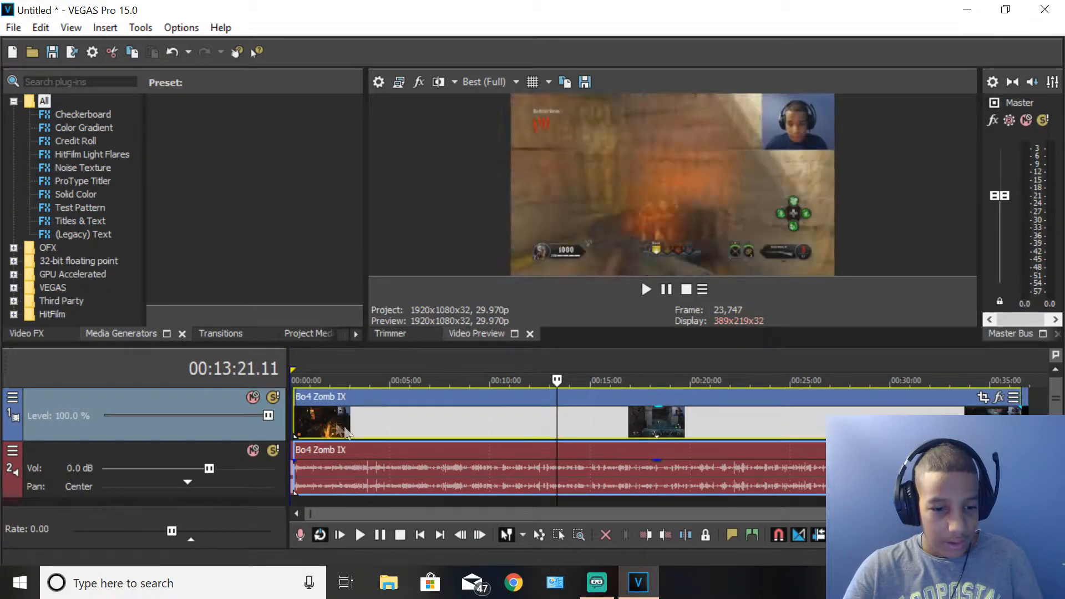
{"action": "scroll", "coordinate": [454, 445], "scroll_direction": "up", "scroll_amount": 3}
{"action": "scroll", "coordinate": [454, 445], "scroll_direction": "down", "scroll_amount": 2}
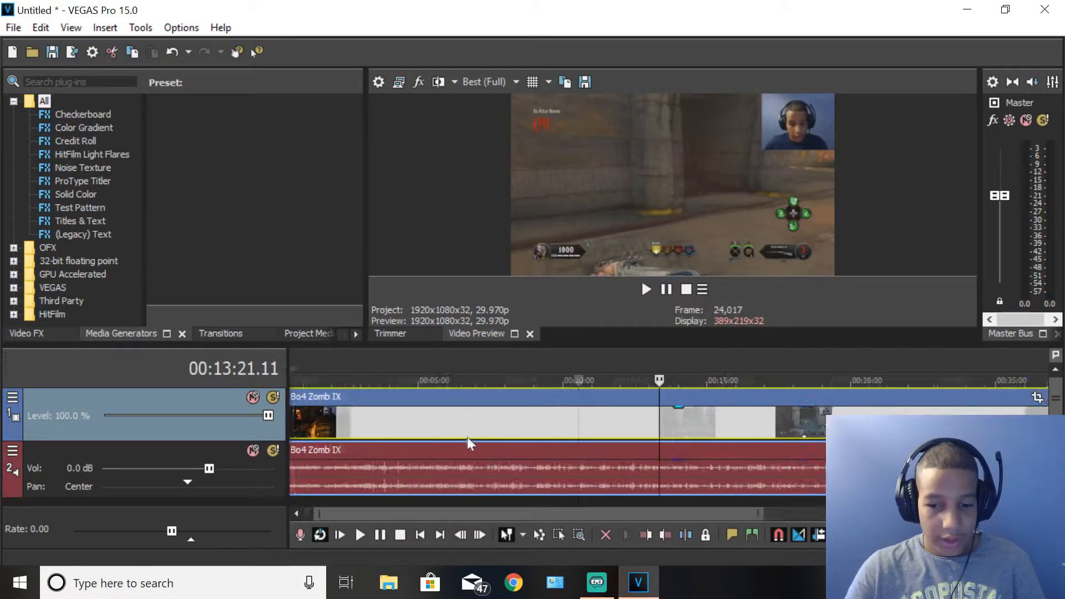
{"action": "scroll", "coordinate": [457, 480], "scroll_direction": "up", "scroll_amount": 2}
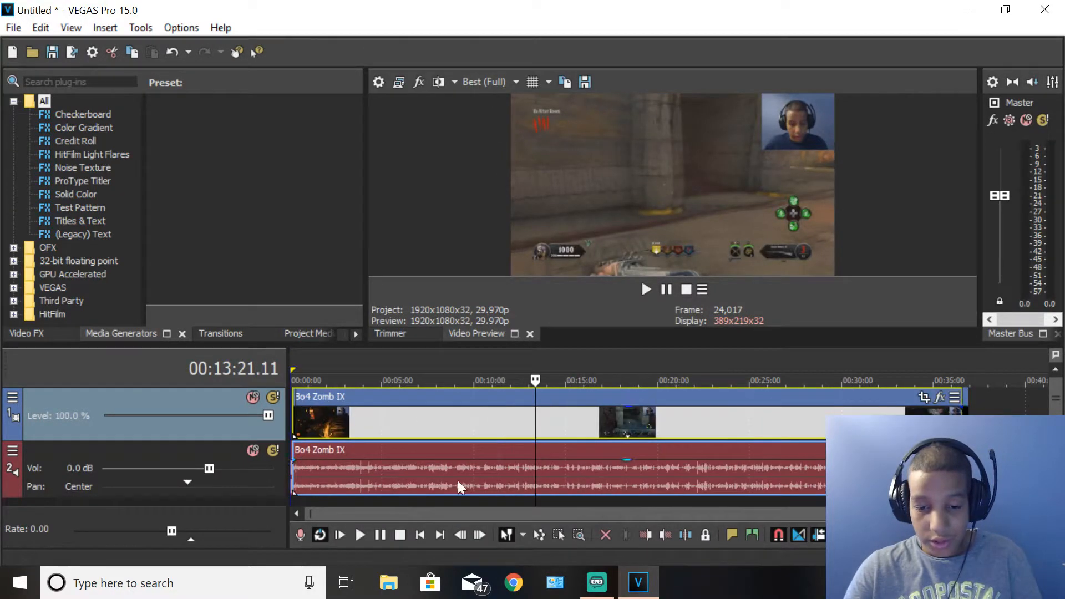
{"action": "scroll", "coordinate": [458, 480], "scroll_direction": "down", "scroll_amount": 2}
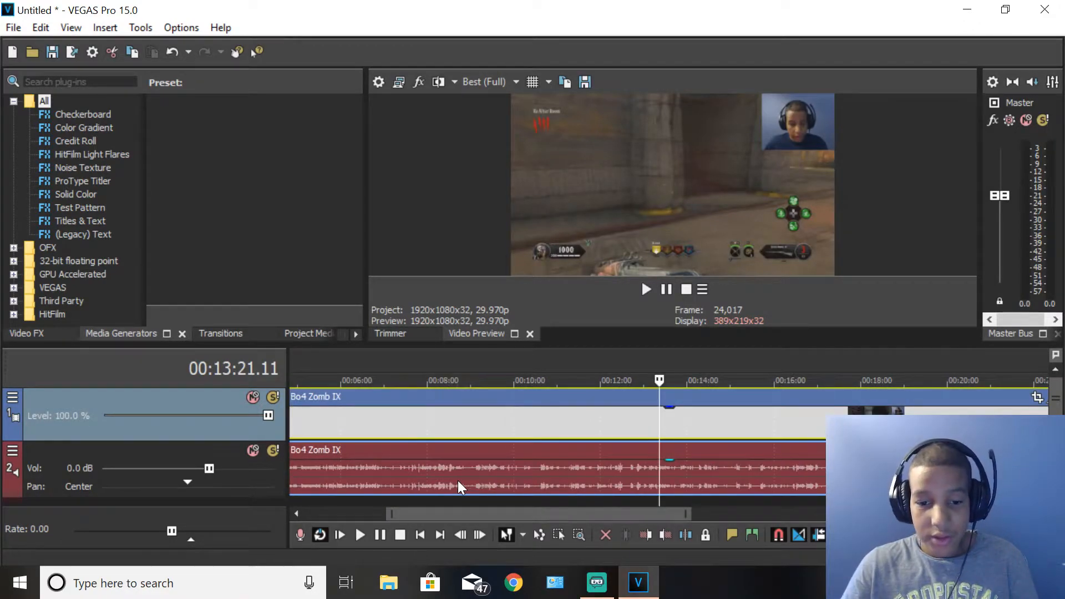
{"action": "scroll", "coordinate": [623, 474], "scroll_direction": "down", "scroll_amount": 3}
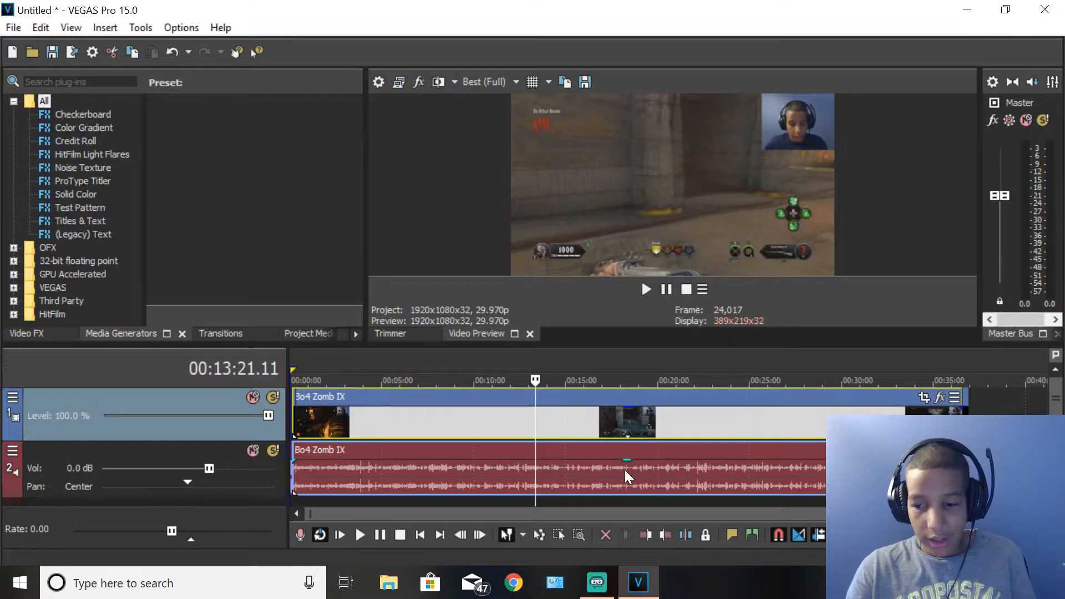
{"action": "scroll", "coordinate": [625, 471], "scroll_direction": "up", "scroll_amount": 8}
{"action": "scroll", "coordinate": [625, 467], "scroll_direction": "down", "scroll_amount": 5}
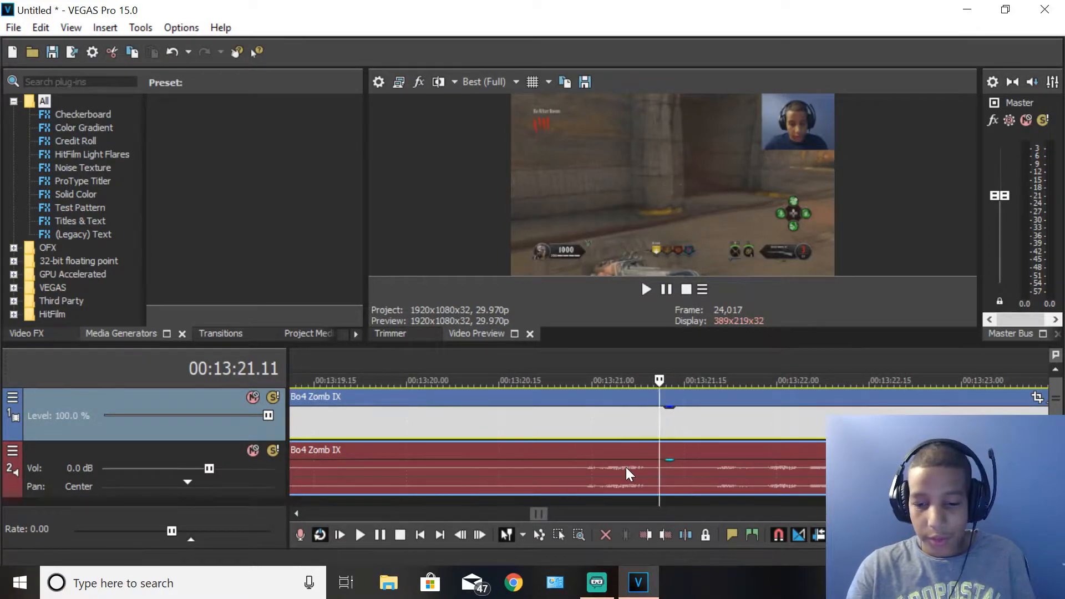
{"action": "scroll", "coordinate": [625, 466], "scroll_direction": "down", "scroll_amount": 4}
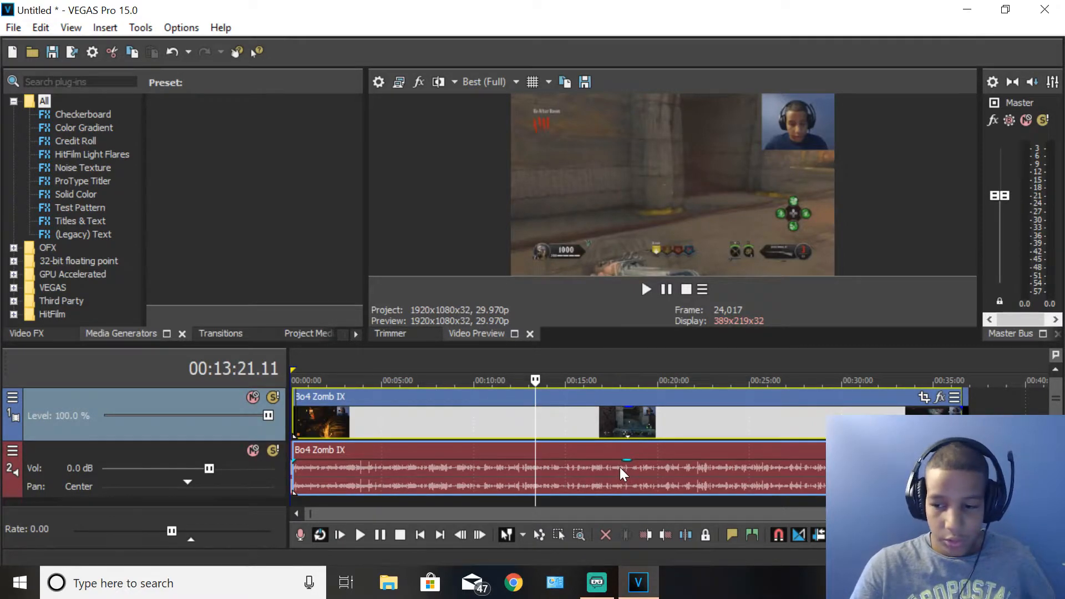
{"action": "scroll", "coordinate": [614, 473], "scroll_direction": "up", "scroll_amount": 5}
{"action": "scroll", "coordinate": [616, 464], "scroll_direction": "down", "scroll_amount": 5}
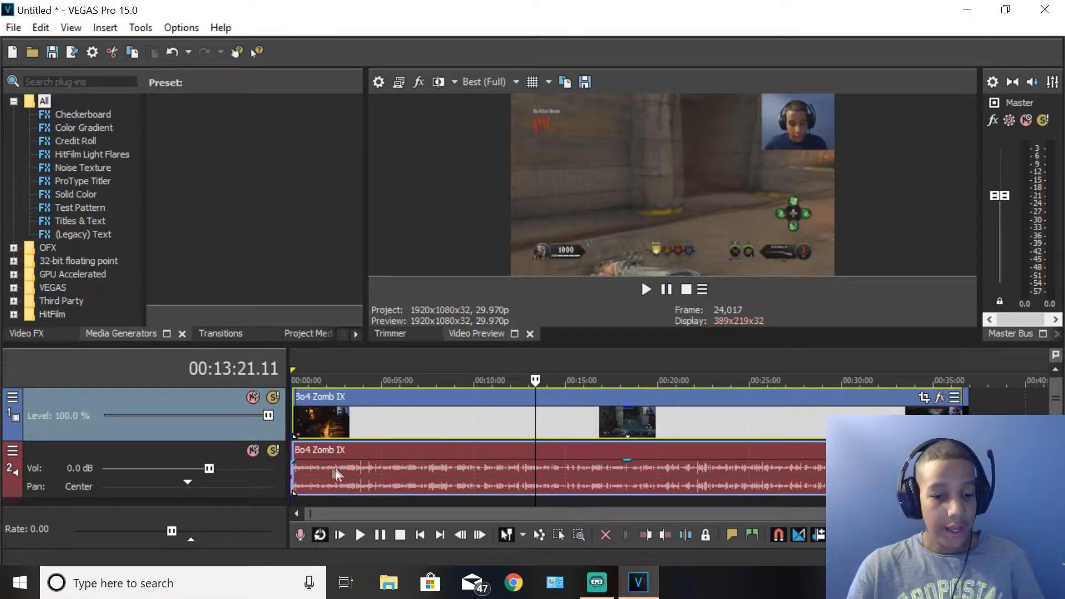
Undo the recent event moves to bring the Intro video back to the timeline start, in line with its audio.
{"action": "left_click", "coordinate": [290, 476]}
{"action": "scroll", "coordinate": [400, 474], "scroll_direction": "up", "scroll_amount": 8}
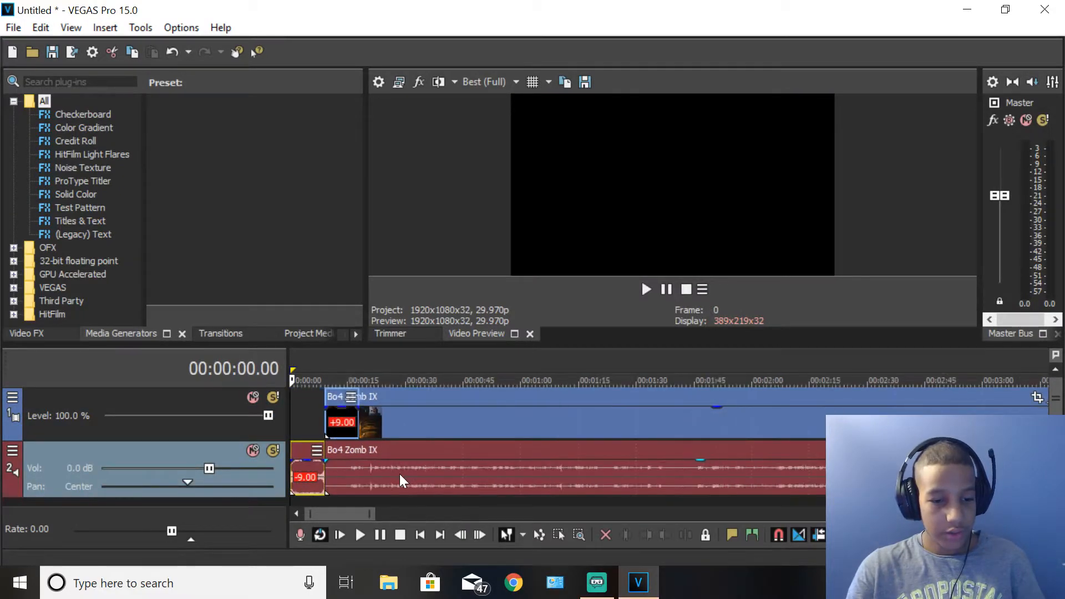
{"action": "scroll", "coordinate": [400, 474], "scroll_direction": "up", "scroll_amount": 3}
{"action": "left_click", "coordinate": [468, 407]}
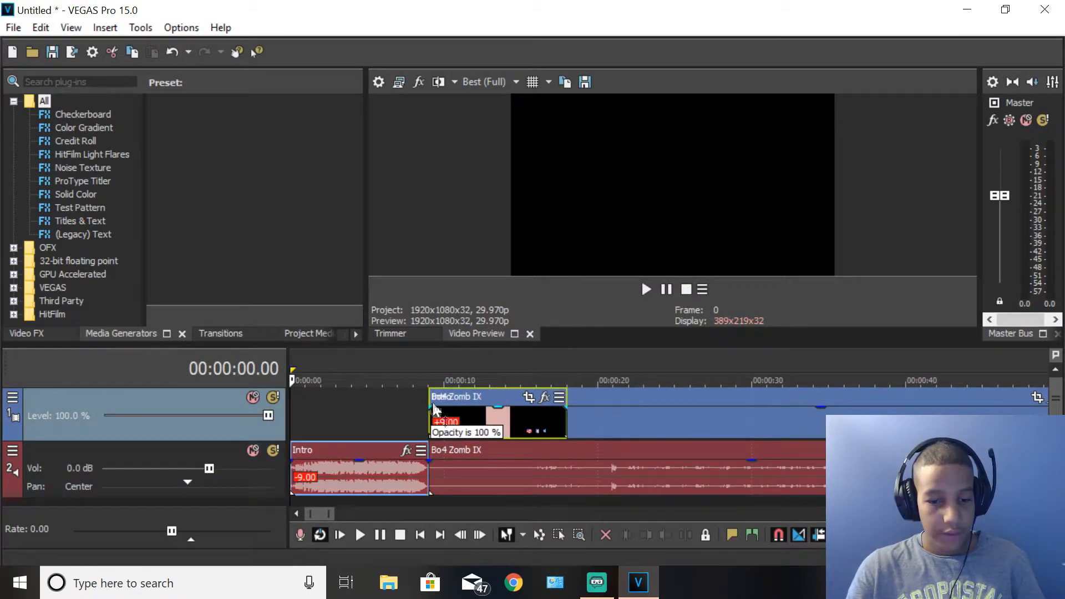
{"action": "left_click_drag", "start_coordinate": [645, 397], "coordinate": [517, 399]}
{"action": "key", "text": "ctrl+z"}
{"action": "key", "text": "ctrl+z"}
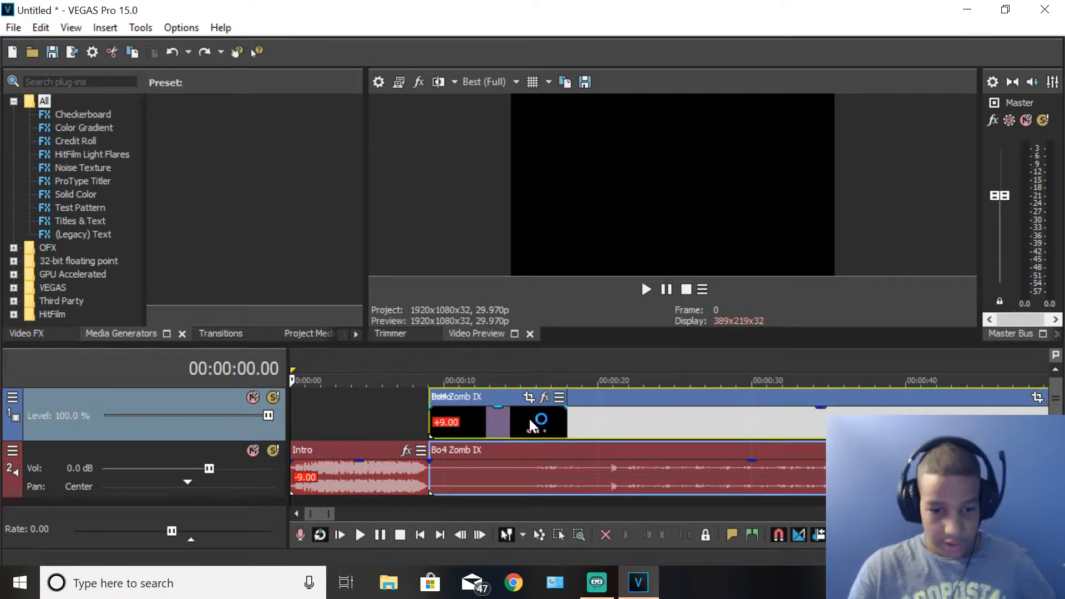
{"action": "left_click", "coordinate": [529, 420], "text": "ctrl"}
{"action": "key", "text": "ctrl+z"}
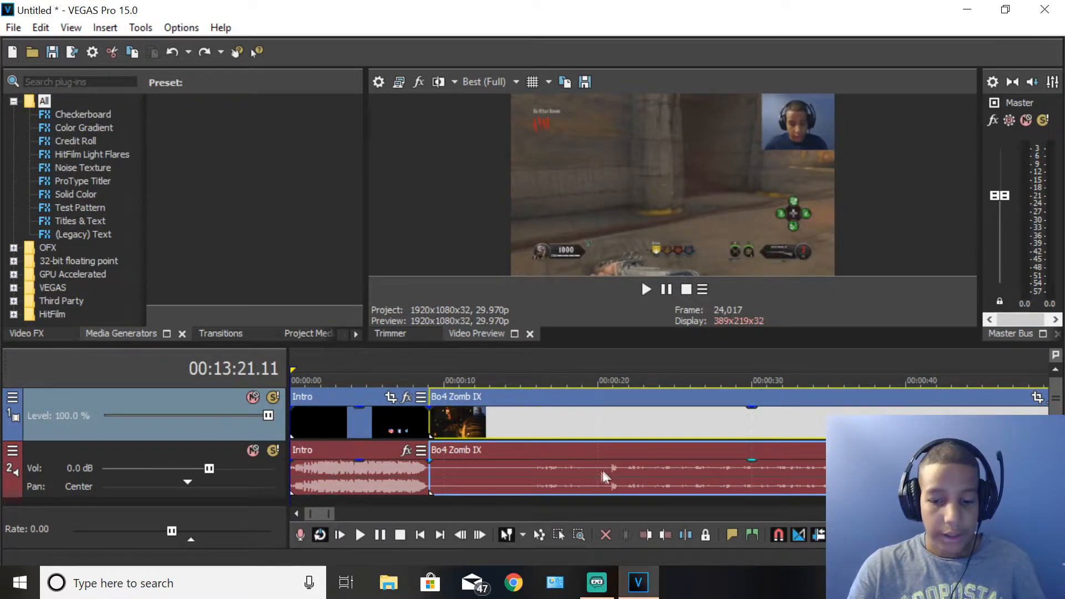
Raise the audio track's volume to 12.0 dB and play a moment of the Bo4 Zomb IX clip to check the sound.
{"action": "scroll", "coordinate": [740, 478], "scroll_direction": "down", "scroll_amount": 20}
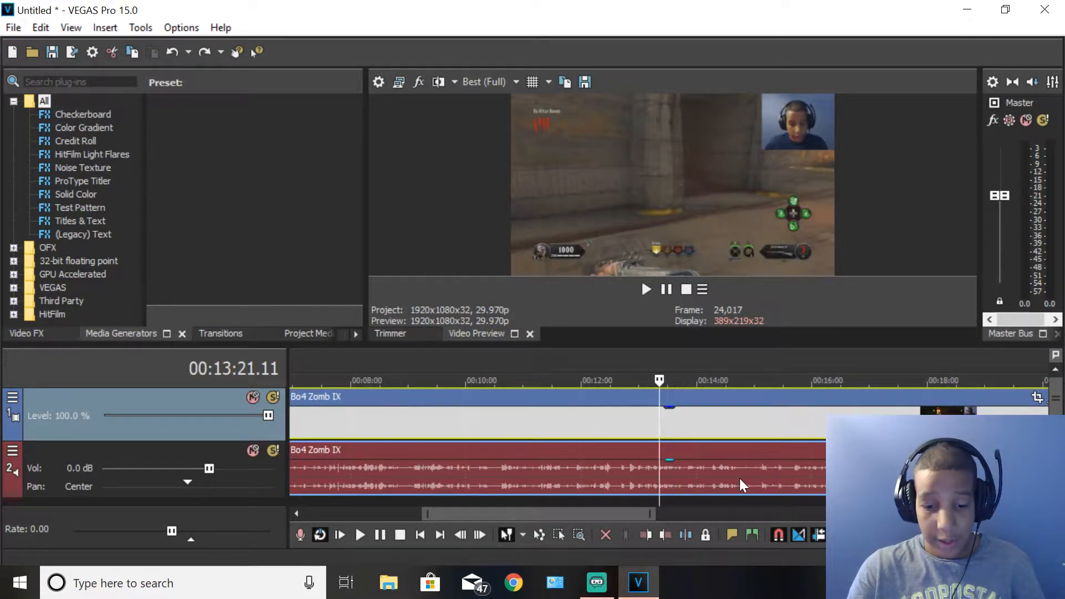
{"action": "scroll", "coordinate": [424, 468], "scroll_direction": "up", "scroll_amount": 1}
{"action": "scroll", "coordinate": [423, 467], "scroll_direction": "up", "scroll_amount": 6}
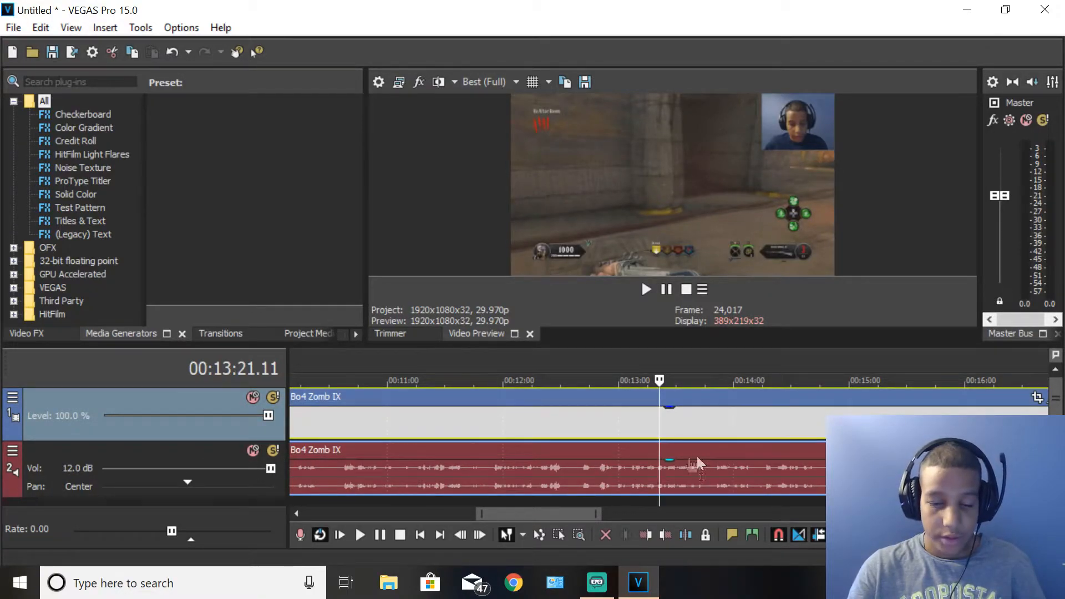
{"action": "left_click", "coordinate": [675, 468]}
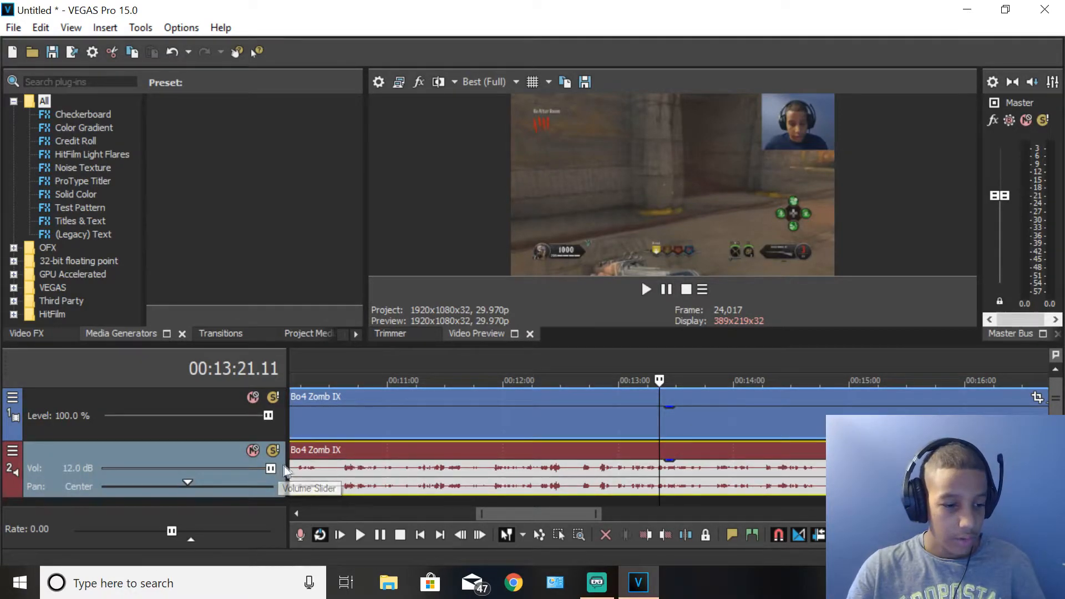
{"action": "key", "text": "space"}
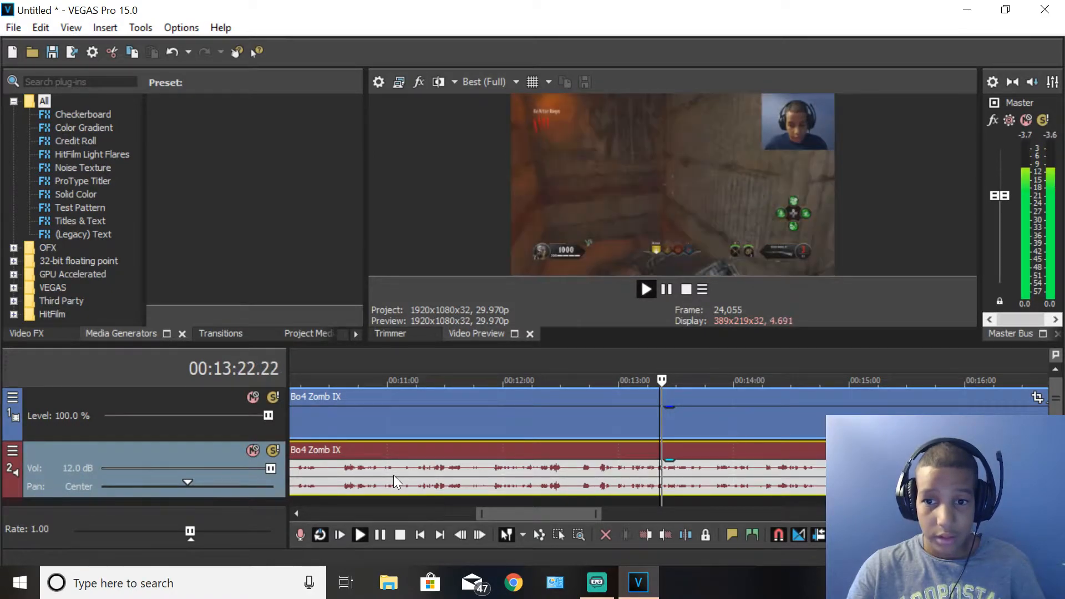
{"action": "key", "text": "space"}
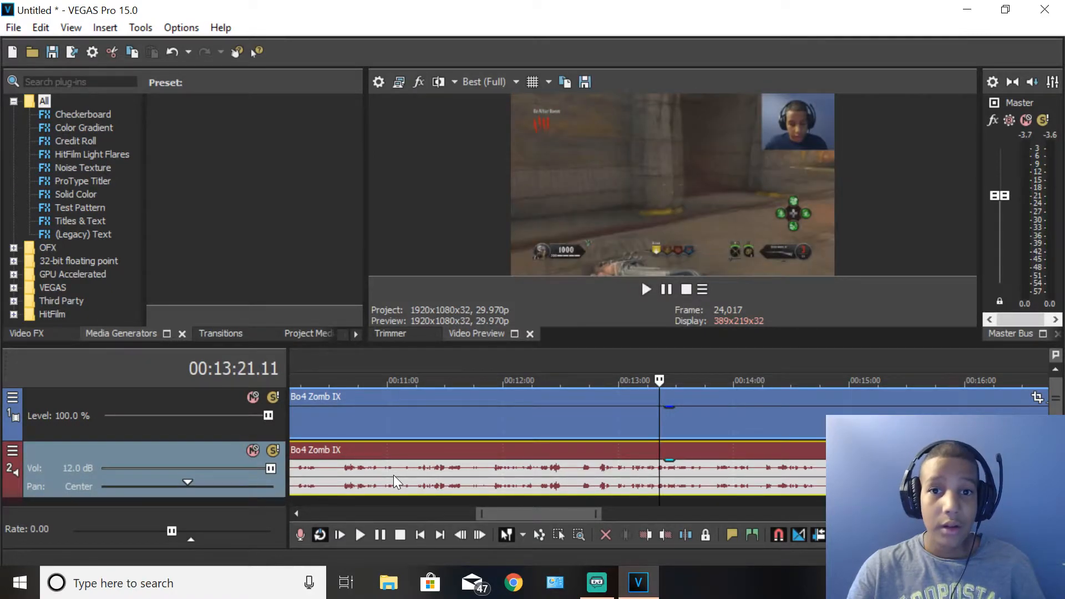
Play the Intro to judge its loudness, lower the audio track's volume to 5.1 dB, and play it again.
{"action": "left_click_drag", "start_coordinate": [529, 514], "coordinate": [303, 513]}
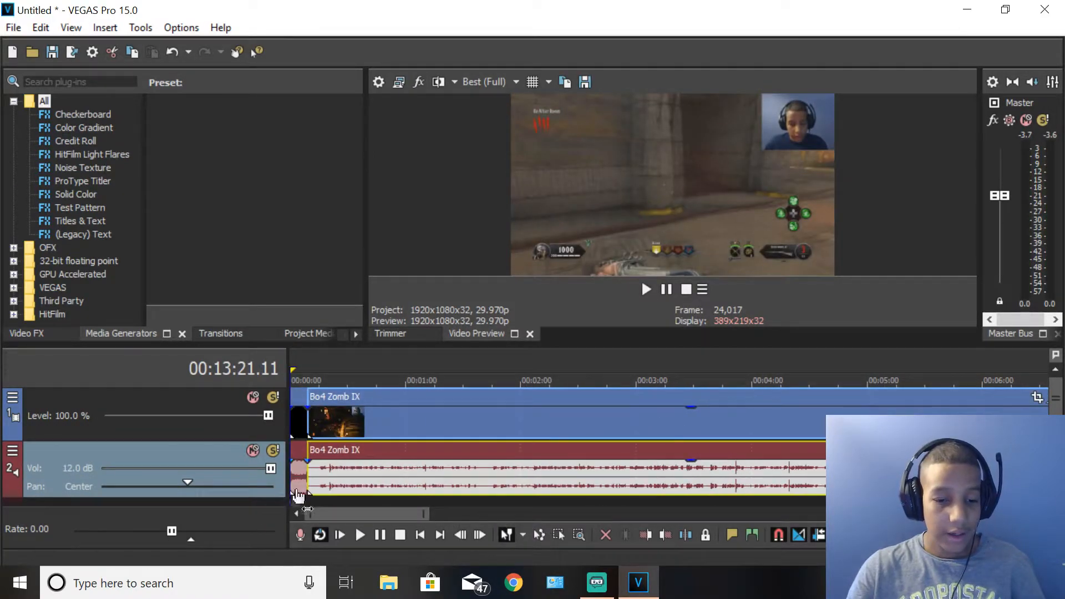
{"action": "left_click", "coordinate": [298, 476]}
{"action": "key", "text": "space"}
{"action": "key", "text": "space"}
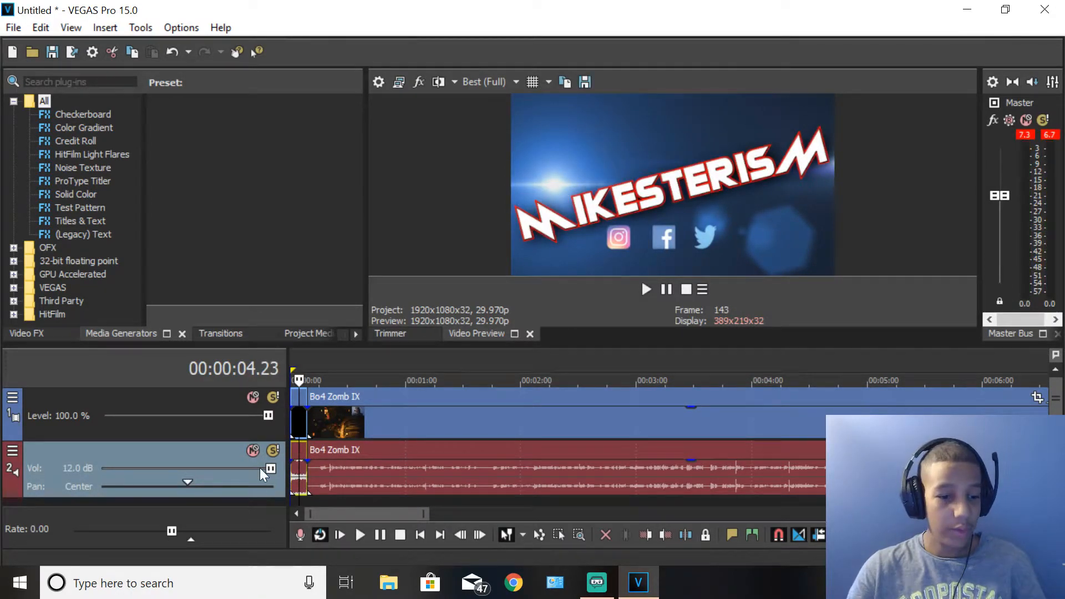
{"action": "left_click_drag", "start_coordinate": [269, 468], "coordinate": [211, 464]}
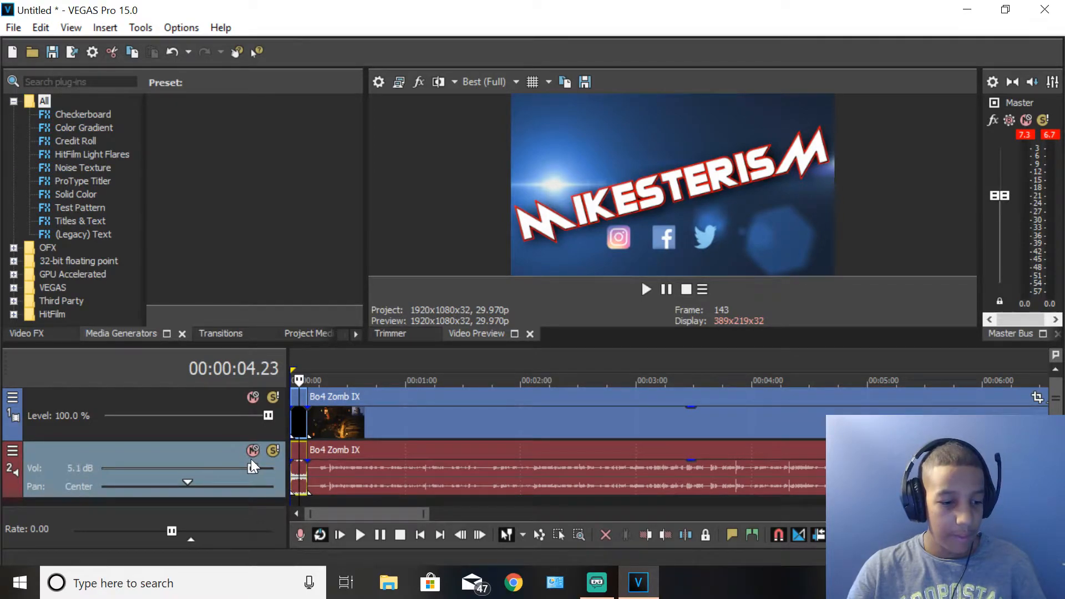
{"action": "key", "text": "space"}
{"action": "key", "text": "space"}
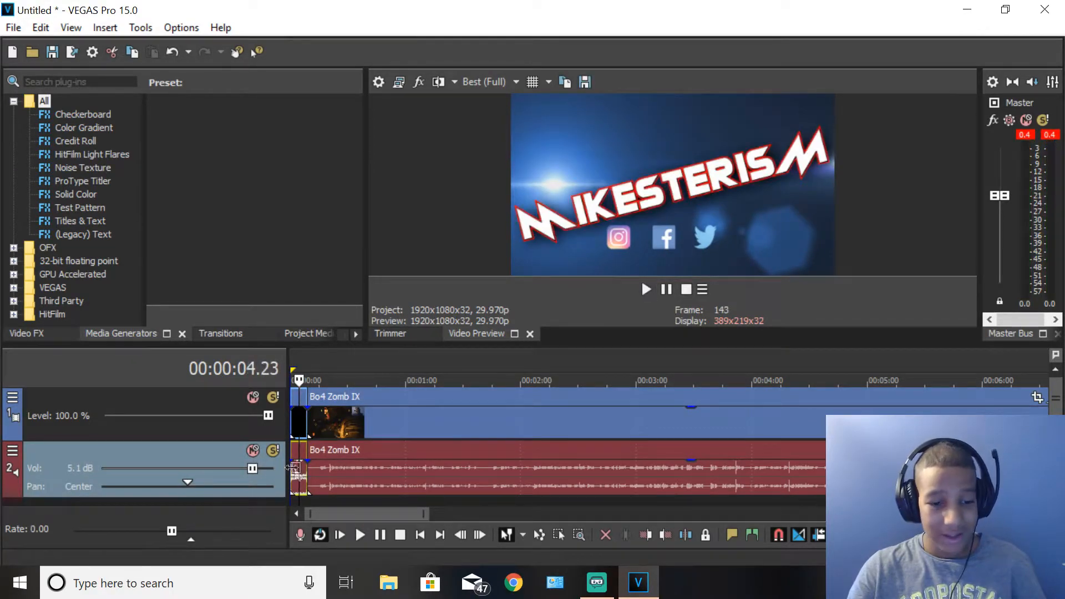
Lower the Intro audio event's gain to -7.8 dB, checking the loudness by playing the Intro.
{"action": "scroll", "coordinate": [339, 482], "scroll_direction": "up", "scroll_amount": 10}
{"action": "scroll", "coordinate": [436, 480], "scroll_direction": "up", "scroll_amount": 3}
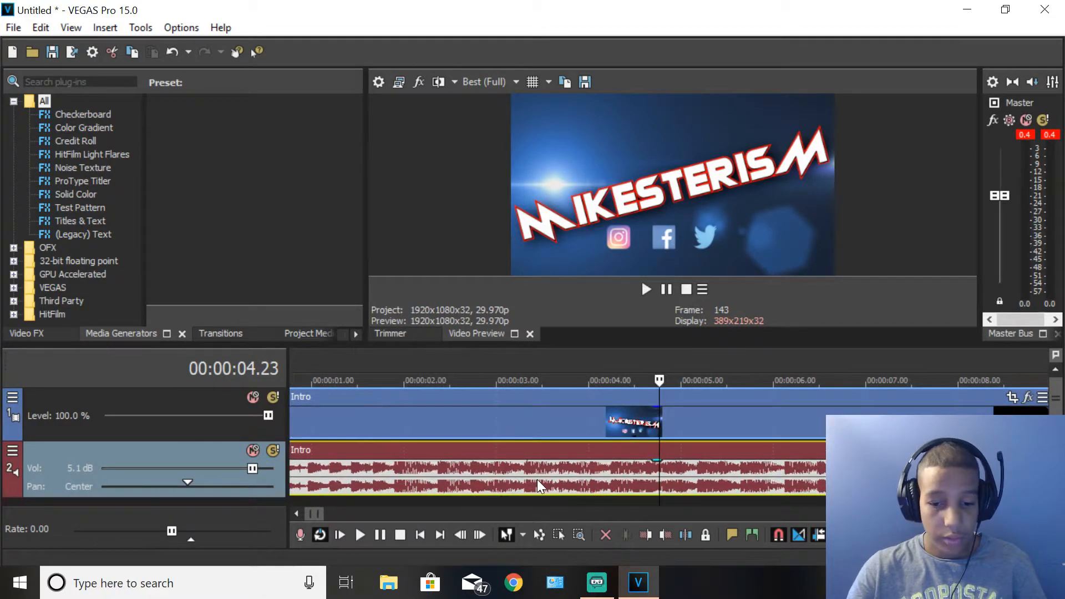
{"action": "left_click_drag", "start_coordinate": [664, 462], "coordinate": [661, 481]}
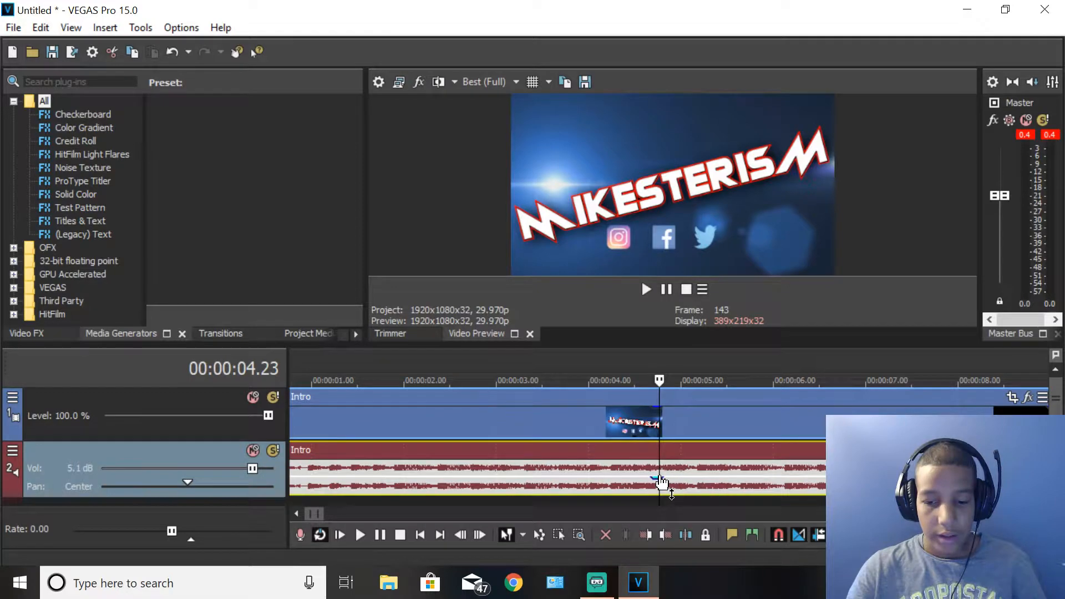
{"action": "key", "text": "space"}
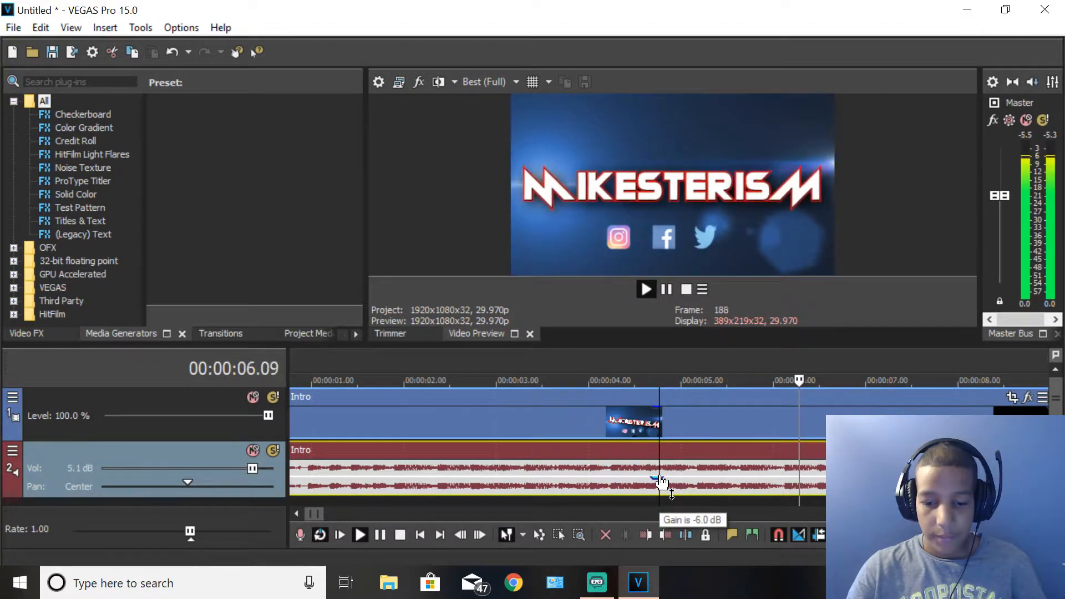
{"action": "key", "text": "space"}
{"action": "left_click_drag", "start_coordinate": [662, 482], "coordinate": [663, 486]}
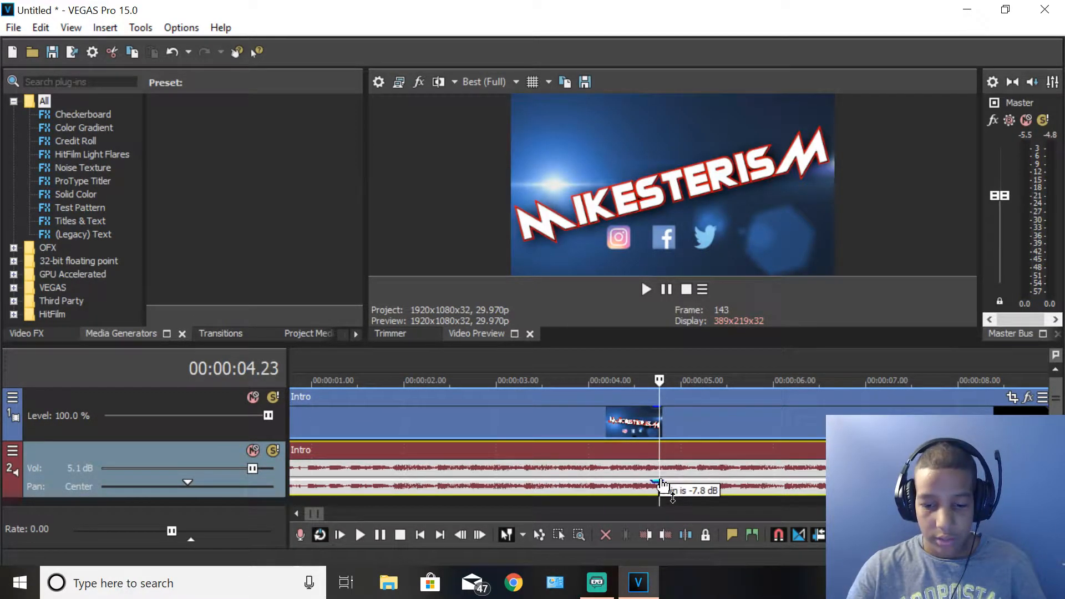
{"action": "key", "text": "space"}
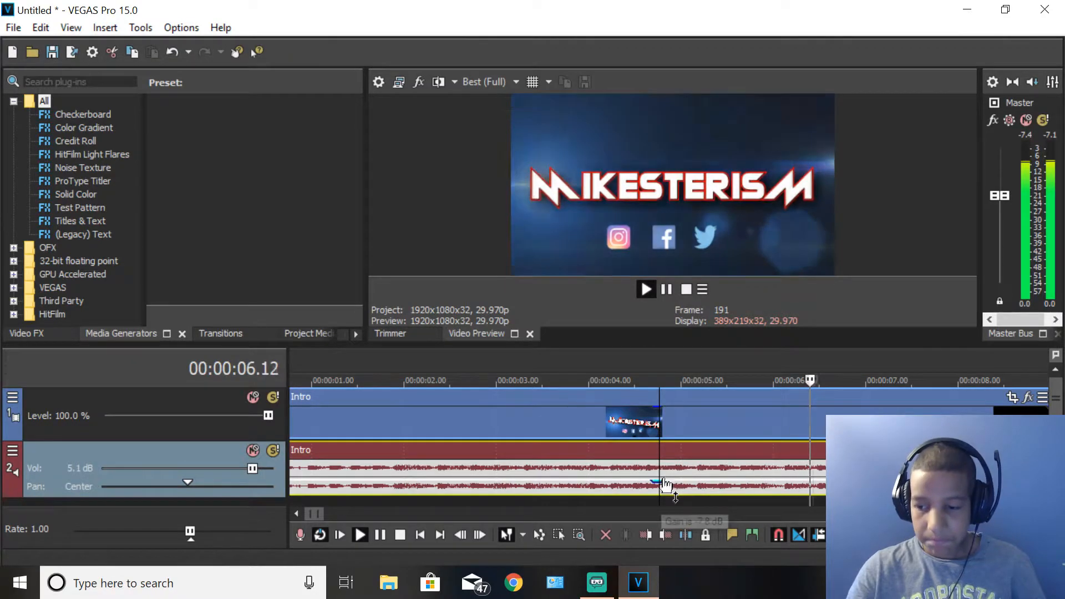
{"action": "key", "text": "space"}
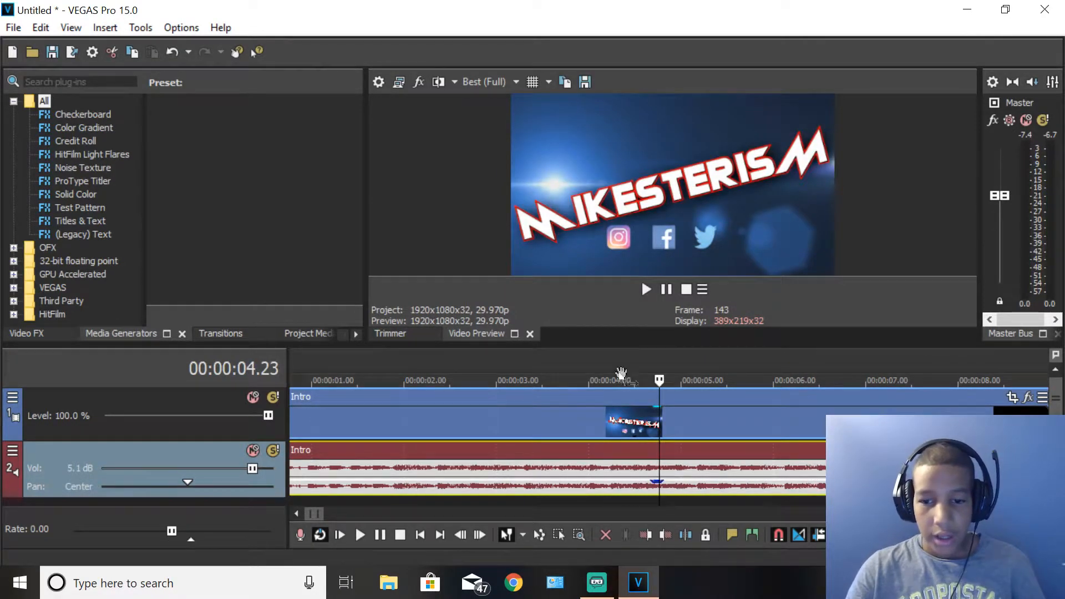
{"action": "scroll", "coordinate": [580, 495], "scroll_direction": "down", "scroll_amount": 10}
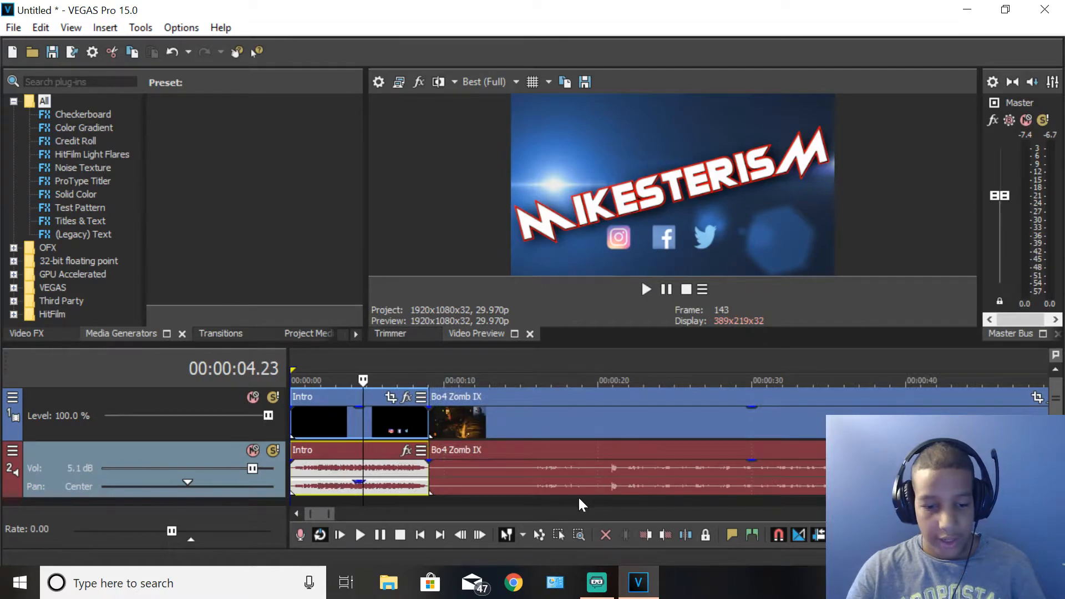
{"action": "key", "text": "space"}
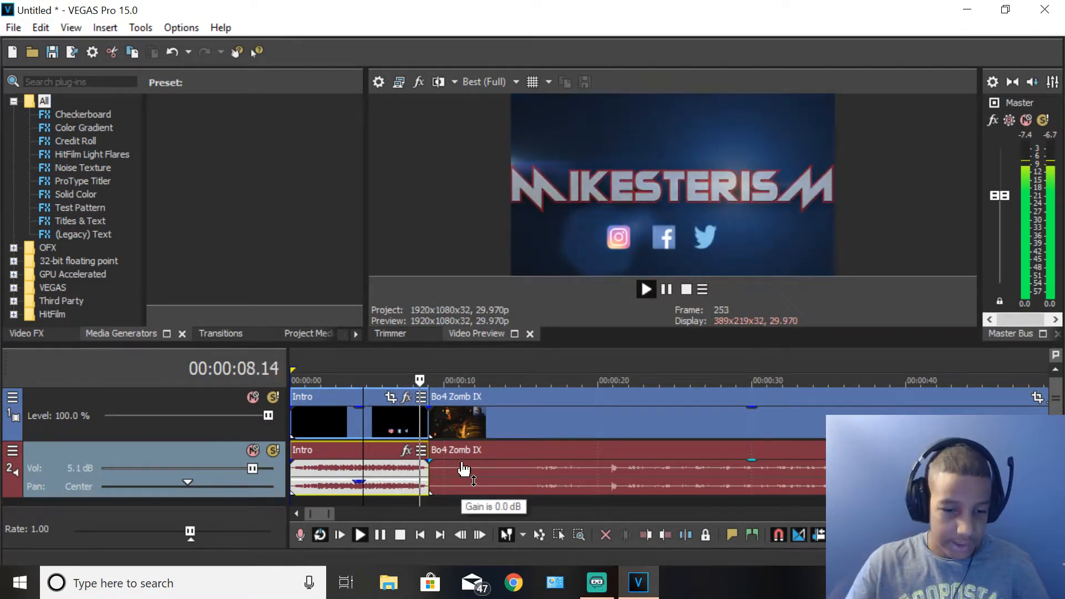
{"action": "key", "text": "space"}
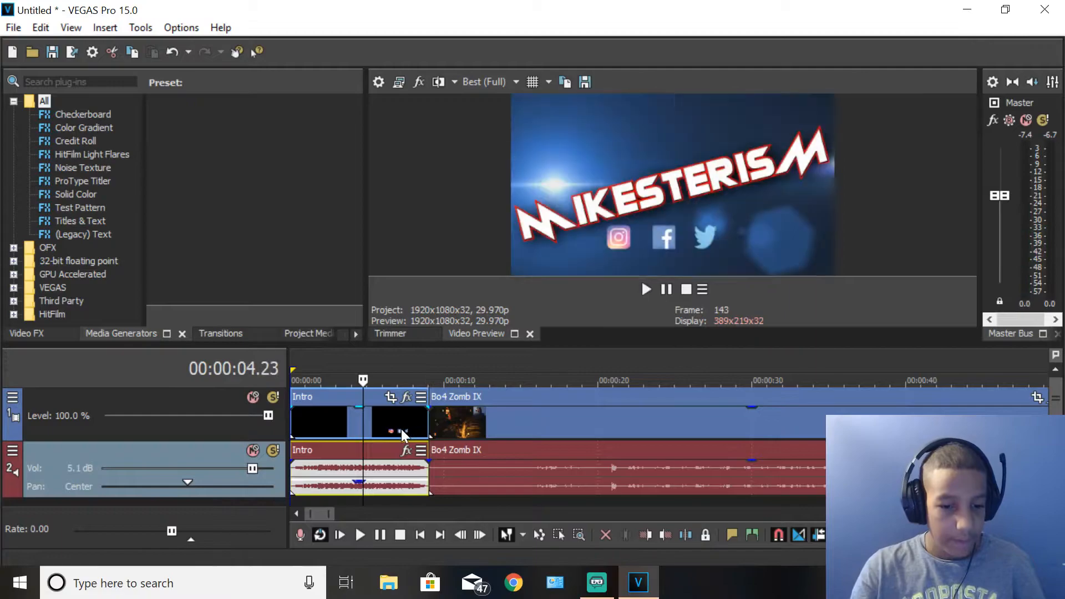
Play the opening of the Bo4 Zomb IX clip from several points to locate where the unwanted start ends.
{"action": "left_click", "coordinate": [431, 481]}
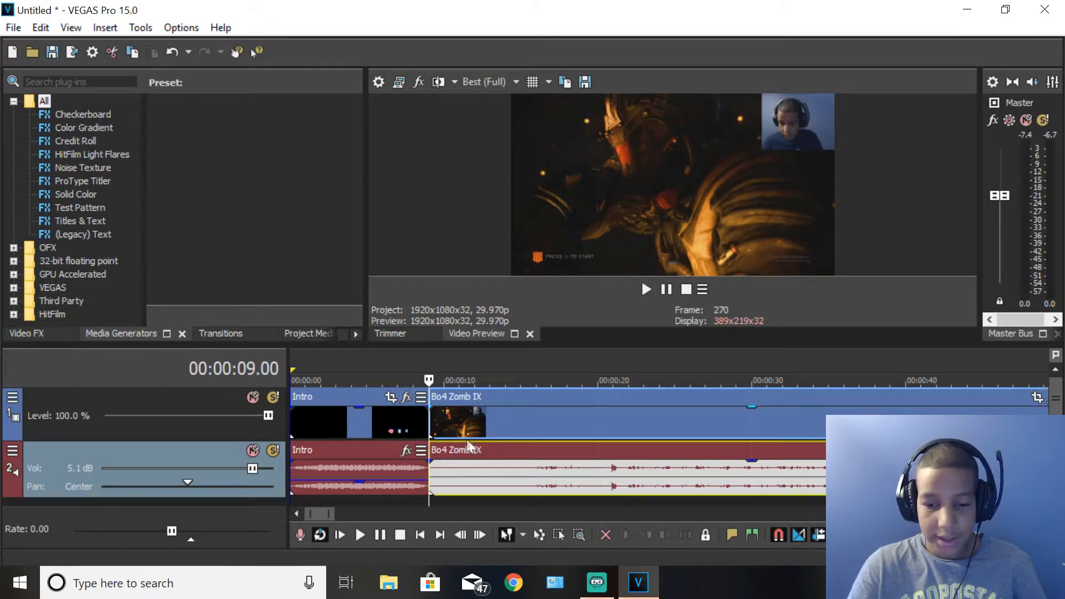
{"action": "key", "text": "space"}
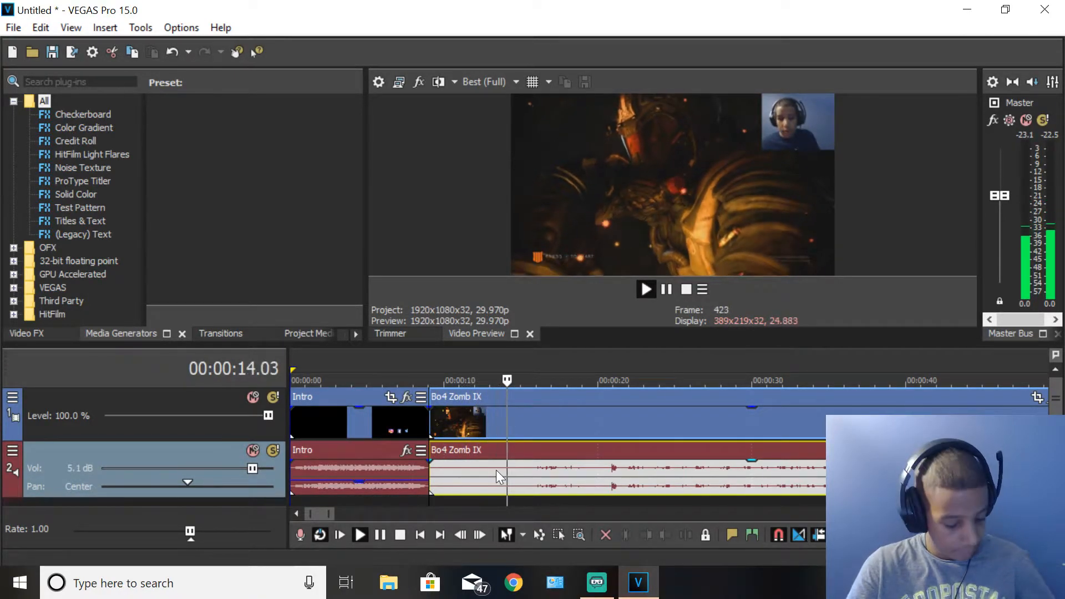
{"action": "key", "text": "space"}
{"action": "left_click", "coordinate": [545, 474]}
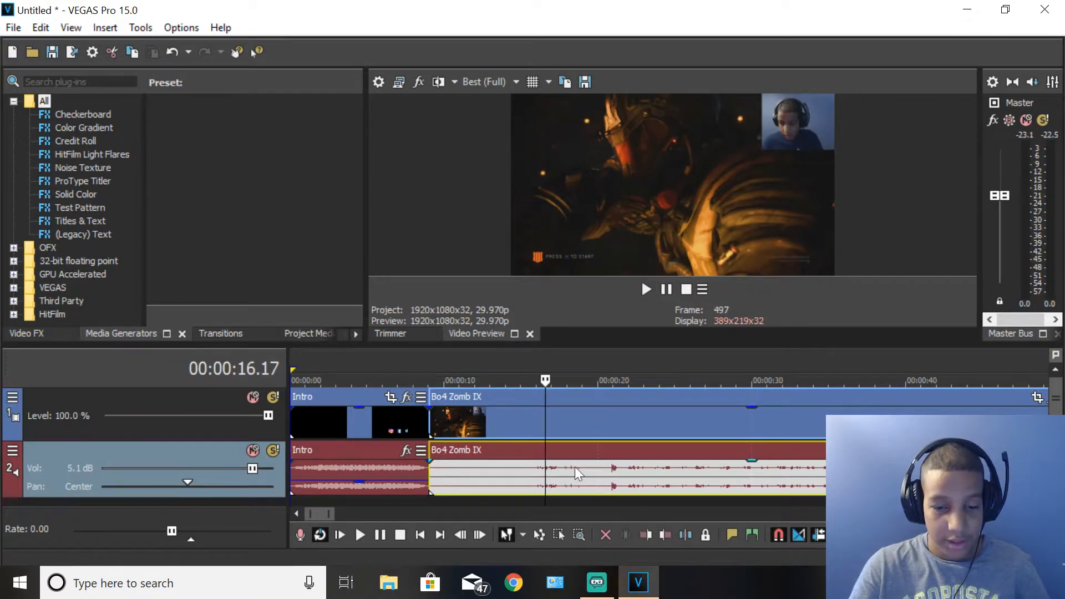
{"action": "key", "text": "space"}
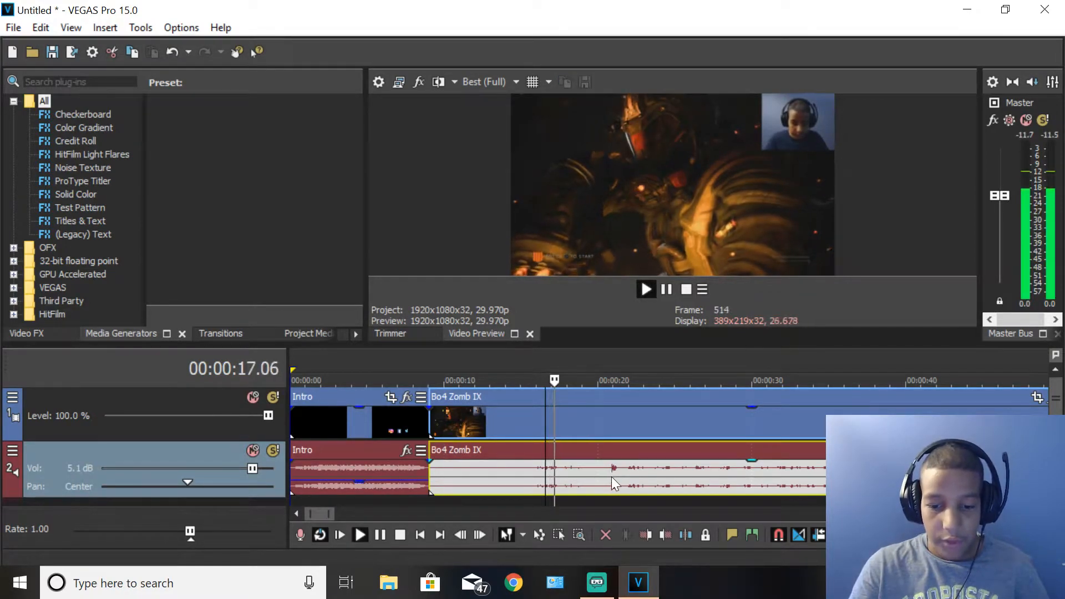
{"action": "left_click", "coordinate": [610, 475]}
{"action": "key", "text": "space"}
{"action": "key", "text": "space"}
{"action": "key", "text": "space"}
Split the Bo4 Zomb IX video and audio at 00:00:20.28, just before the loud peak in the waveform.
{"action": "scroll", "coordinate": [615, 480], "scroll_direction": "up", "scroll_amount": 10}
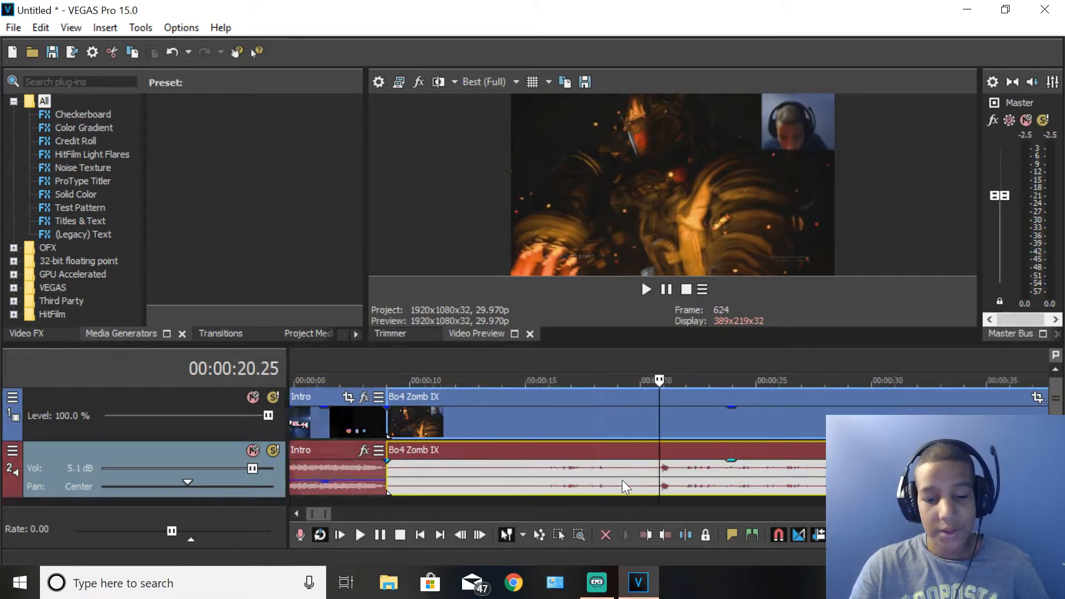
{"action": "left_click", "coordinate": [682, 481]}
{"action": "key", "text": "space"}
{"action": "key", "text": "space"}
{"action": "scroll", "coordinate": [694, 479], "scroll_direction": "down", "scroll_amount": 6}
{"action": "key", "text": "space"}
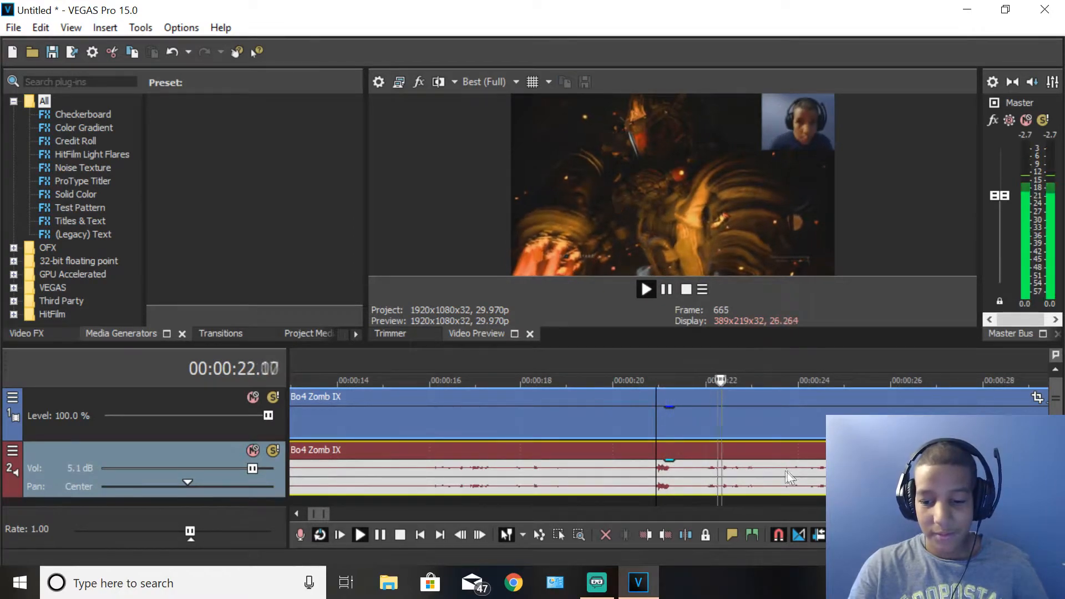
{"action": "key", "text": "space"}
{"action": "key", "text": "s"}
Try deleting the Bo4 Zomb IX audio and video before the split at 00:00:20.28, then undo the deletions and the split.
{"action": "left_click", "coordinate": [646, 432]}
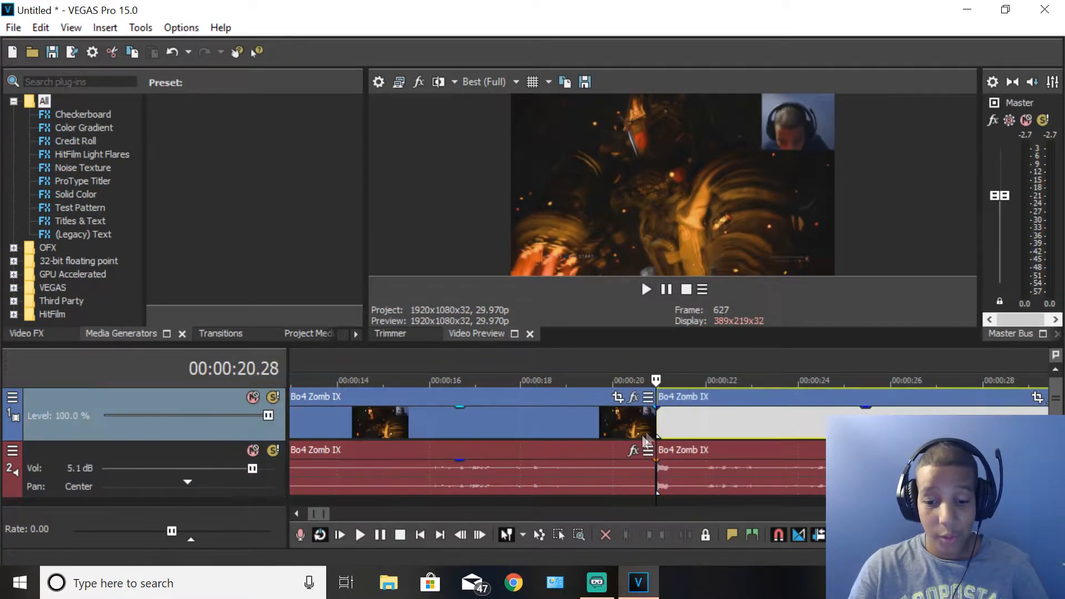
{"action": "right_click", "coordinate": [511, 481]}
{"action": "left_click", "coordinate": [547, 258]}
{"action": "right_click", "coordinate": [500, 428]}
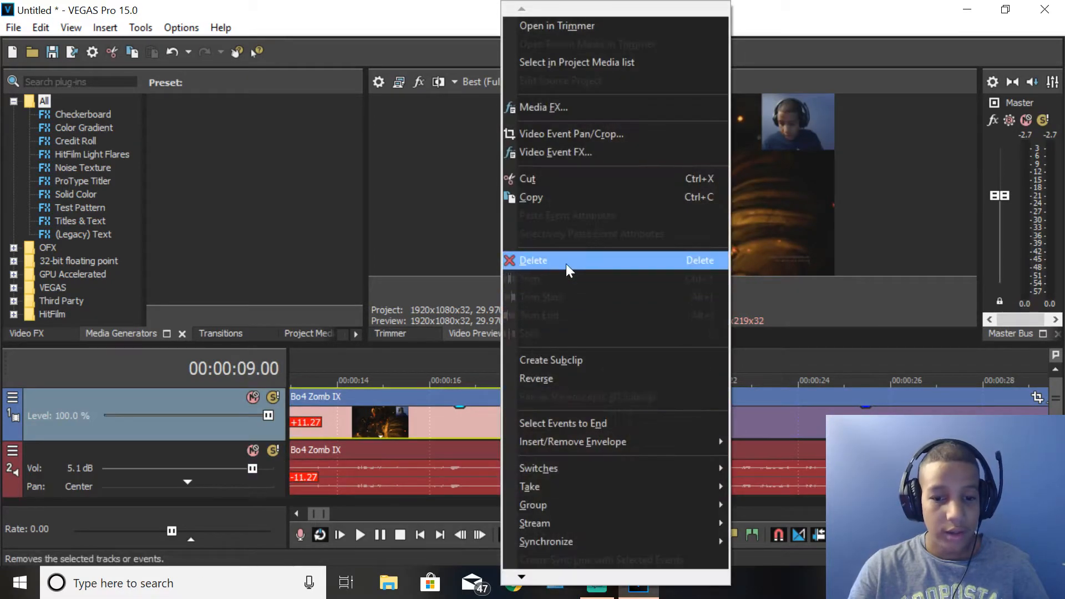
{"action": "left_click", "coordinate": [454, 470]}
{"action": "key", "text": "ctrl+z"}
{"action": "key", "text": "ctrl+z"}
{"action": "key", "text": "ctrl+z"}
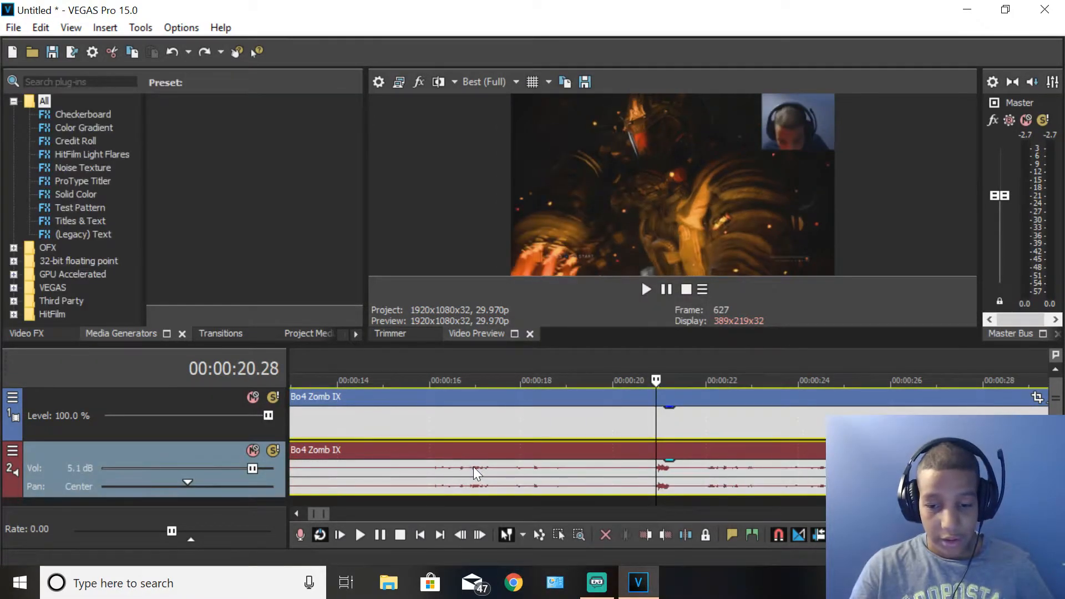
Split only the Bo4 Zomb IX audio at 00:00:20.28, just before the loud peak in its waveform.
{"action": "left_click", "coordinate": [541, 471]}
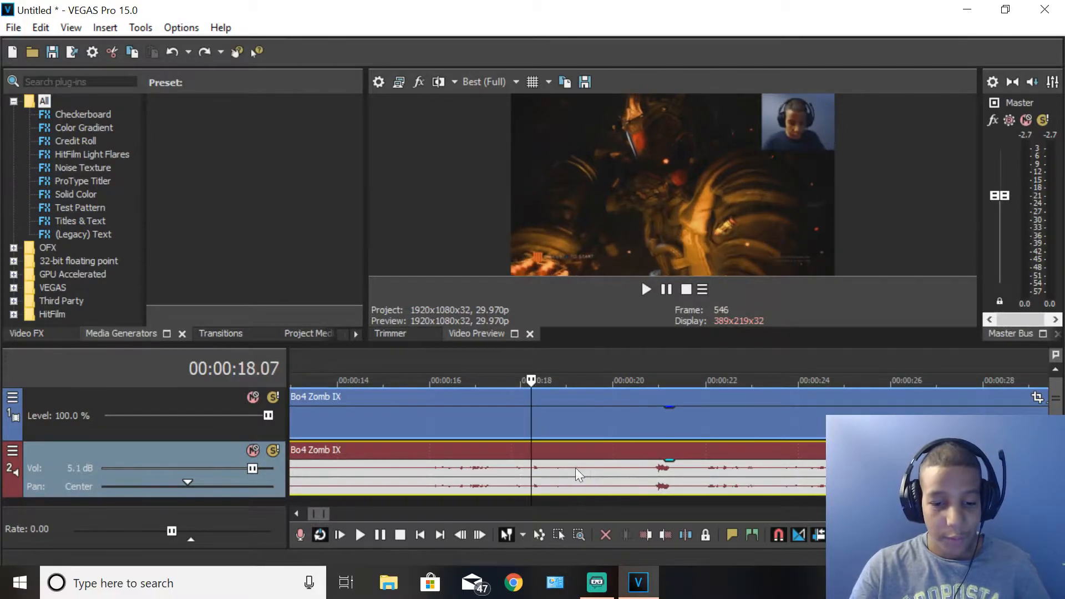
{"action": "left_click", "coordinate": [656, 470]}
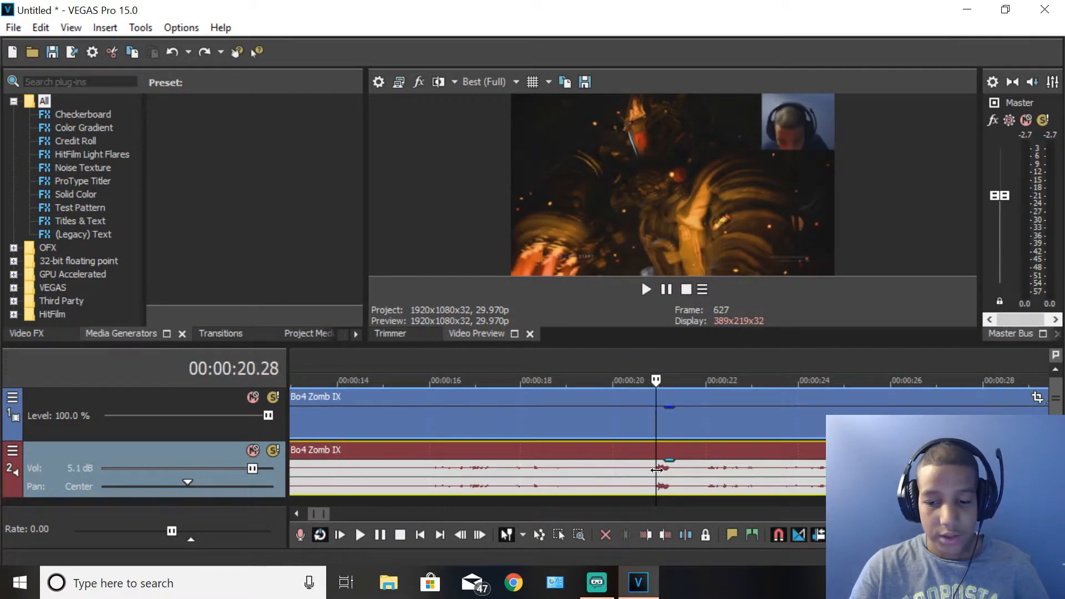
{"action": "key", "text": "s"}
Select the audio pieces before and after the 00:00:20.28 cut in turn to check that they are separate events.
{"action": "left_click", "coordinate": [632, 470]}
{"action": "left_click", "coordinate": [677, 472]}
{"action": "left_click", "coordinate": [633, 470]}
{"action": "left_click", "coordinate": [689, 467]}
{"action": "left_click", "coordinate": [631, 466]}
{"action": "left_click", "coordinate": [711, 462]}
{"action": "left_click", "coordinate": [614, 459]}
{"action": "left_click_drag", "start_coordinate": [683, 457], "coordinate": [711, 445]}
{"action": "left_click", "coordinate": [630, 460]}
{"action": "left_click", "coordinate": [716, 461]}
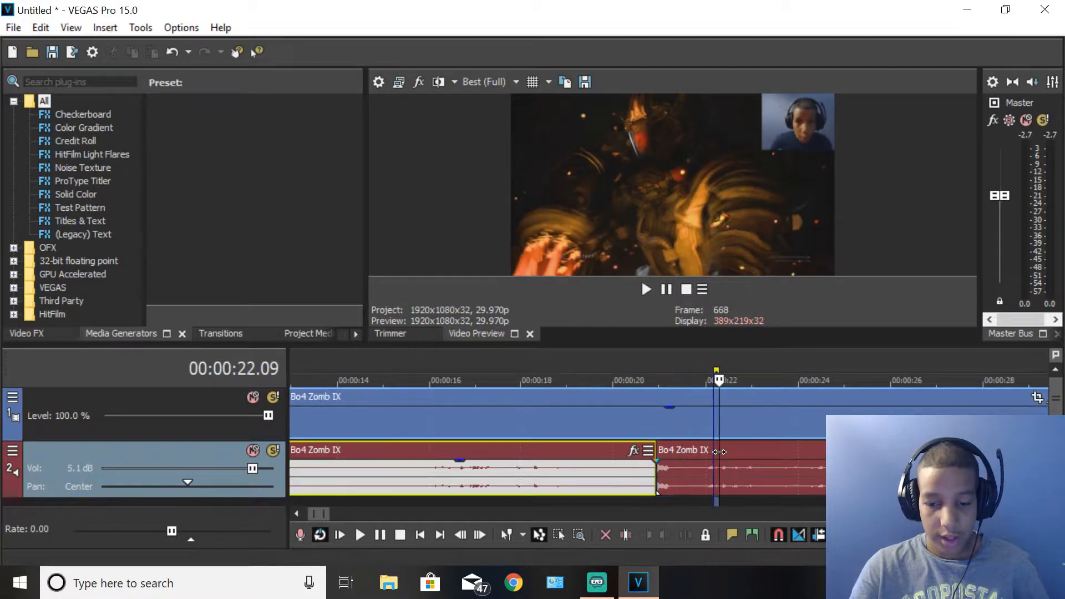
{"action": "left_click", "coordinate": [679, 449]}
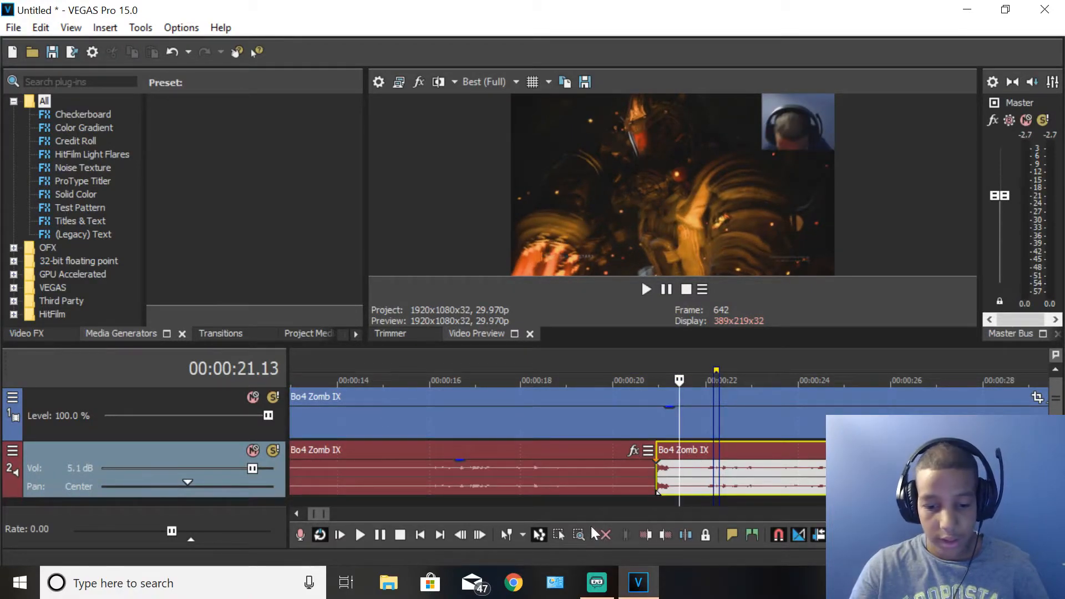
Return to the normal editing tool and alternate the selection between the two audio pieces.
{"action": "left_click", "coordinate": [538, 533]}
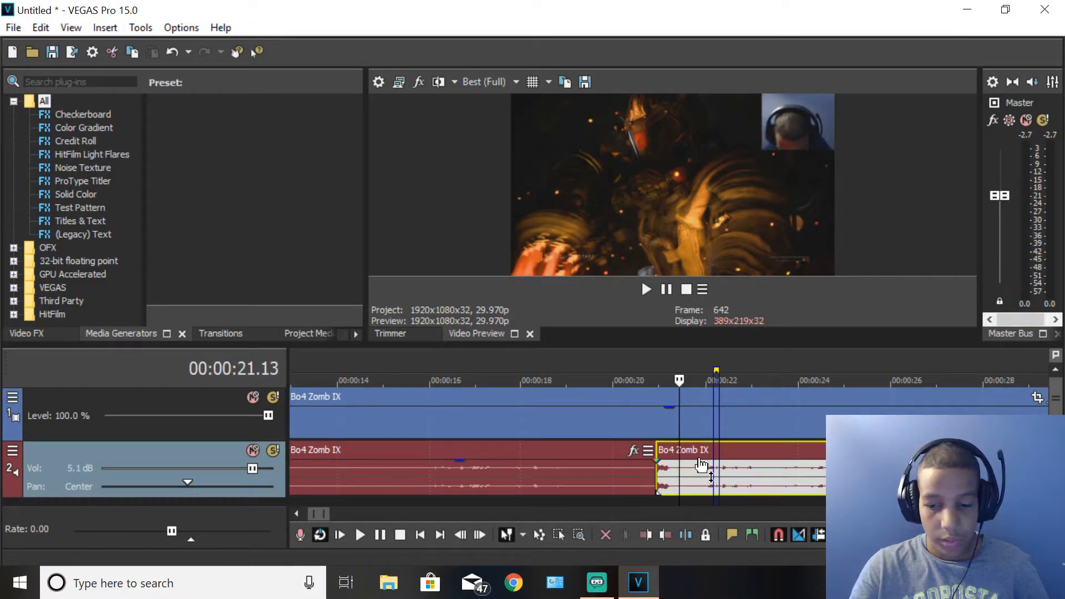
{"action": "mouse_move", "coordinate": [698, 448]}
{"action": "left_mouse_down"}
{"action": "mouse_move", "coordinate": [757, 447]}
{"action": "mouse_move", "coordinate": [696, 446]}
{"action": "left_mouse_up"}
{"action": "mouse_move", "coordinate": [626, 458]}
{"action": "left_mouse_down"}
{"action": "mouse_move", "coordinate": [558, 452]}
{"action": "mouse_move", "coordinate": [619, 448]}
{"action": "left_mouse_up"}
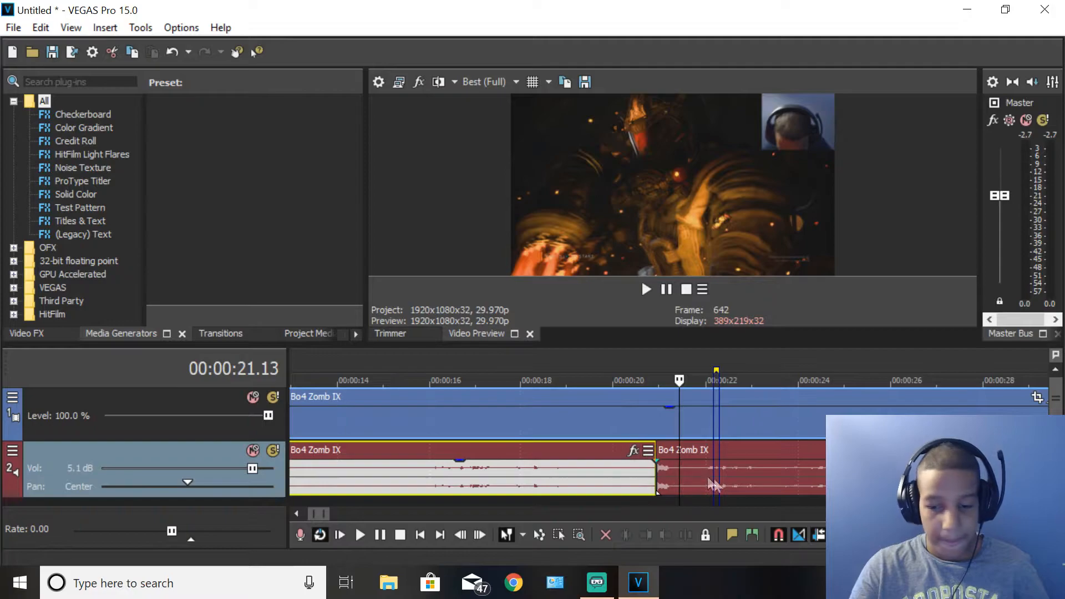
{"action": "mouse_move", "coordinate": [713, 451]}
{"action": "left_mouse_down"}
{"action": "mouse_move", "coordinate": [724, 450]}
{"action": "mouse_move", "coordinate": [701, 450]}
{"action": "left_mouse_up"}
{"action": "left_click_drag", "start_coordinate": [594, 449], "coordinate": [649, 448]}
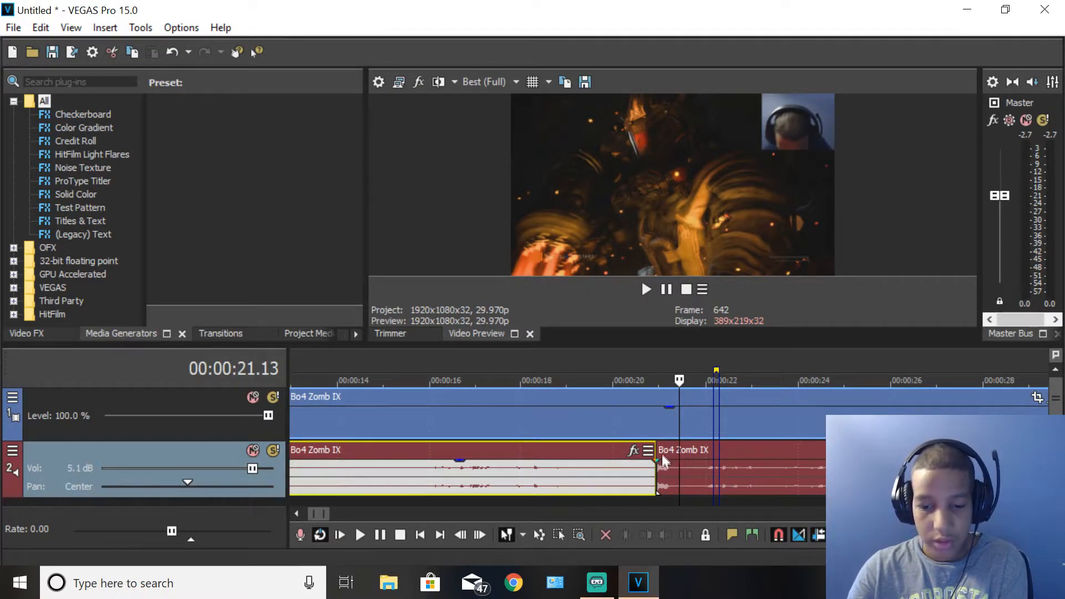
Try to split the Bo4 Zomb IX audio at 00:00:23.06 and delete the piece between the two cuts.
{"action": "left_click", "coordinate": [761, 469]}
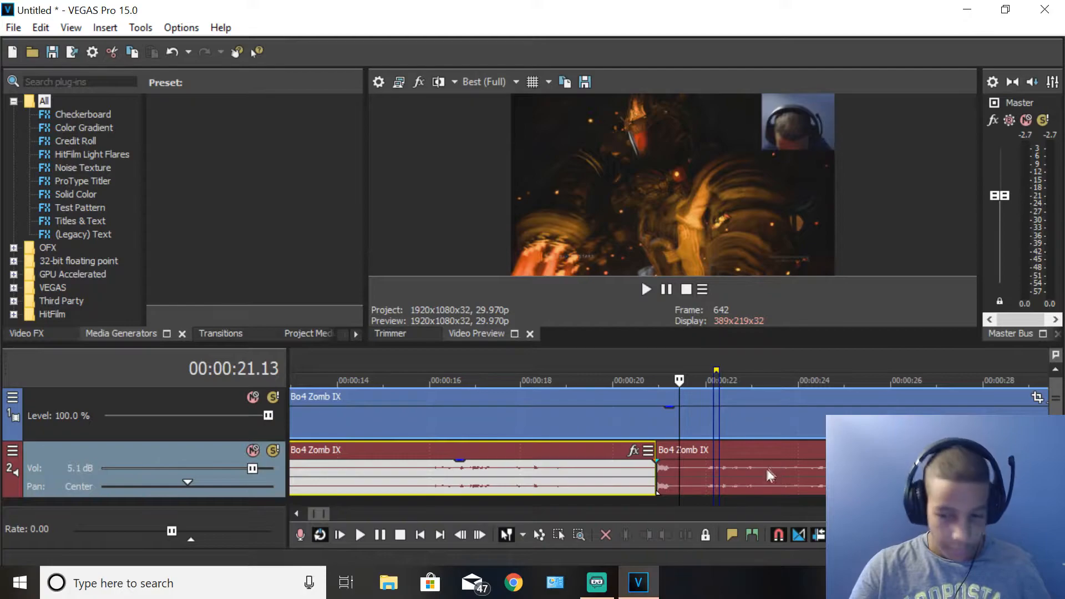
{"action": "right_click", "coordinate": [685, 451]}
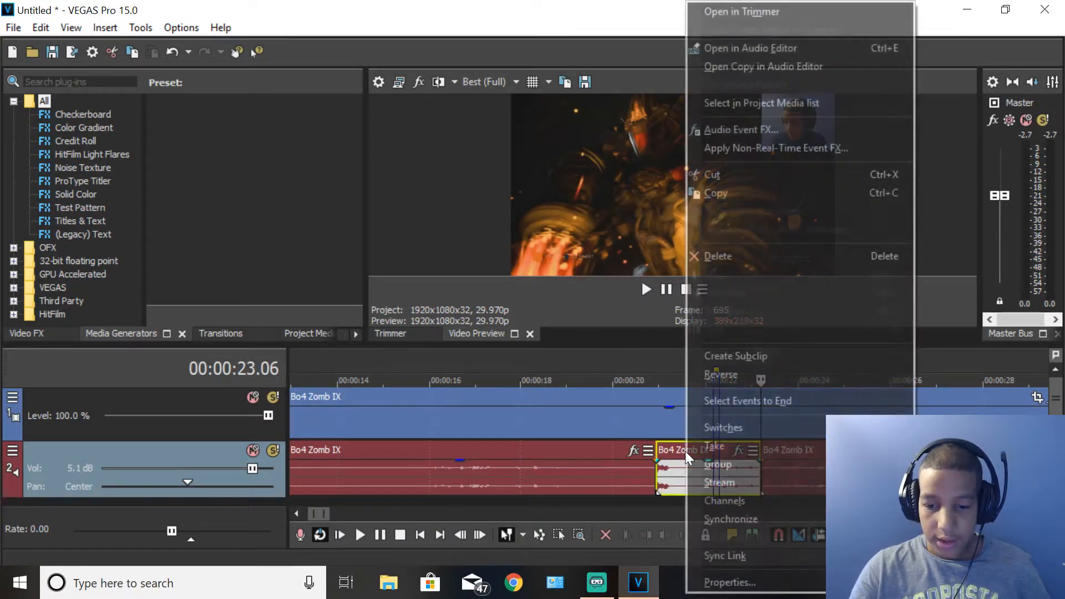
{"action": "left_click", "coordinate": [744, 261]}
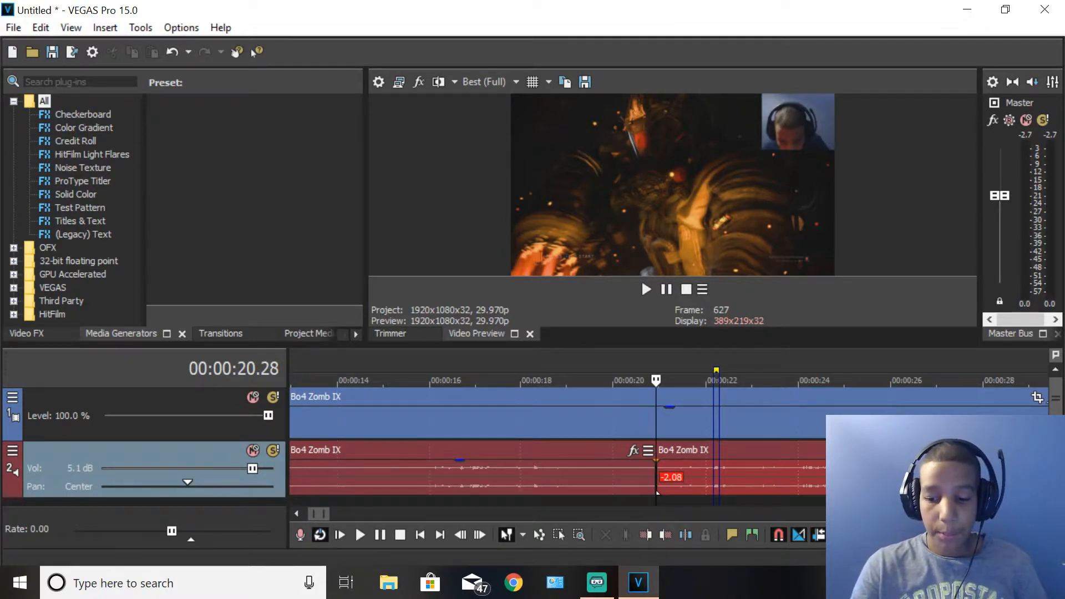
Split the audio at 00:00:23.06, try deleting the piece between the cuts and shifting the following audio, and restore the deleted piece.
{"action": "left_click", "coordinate": [760, 471]}
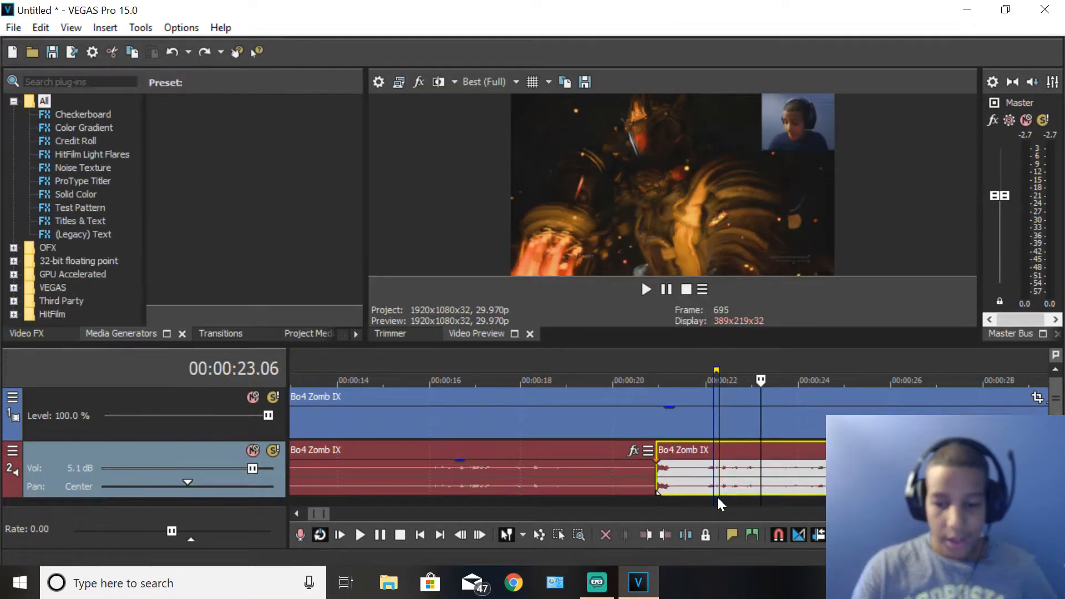
{"action": "right_click", "coordinate": [739, 472]}
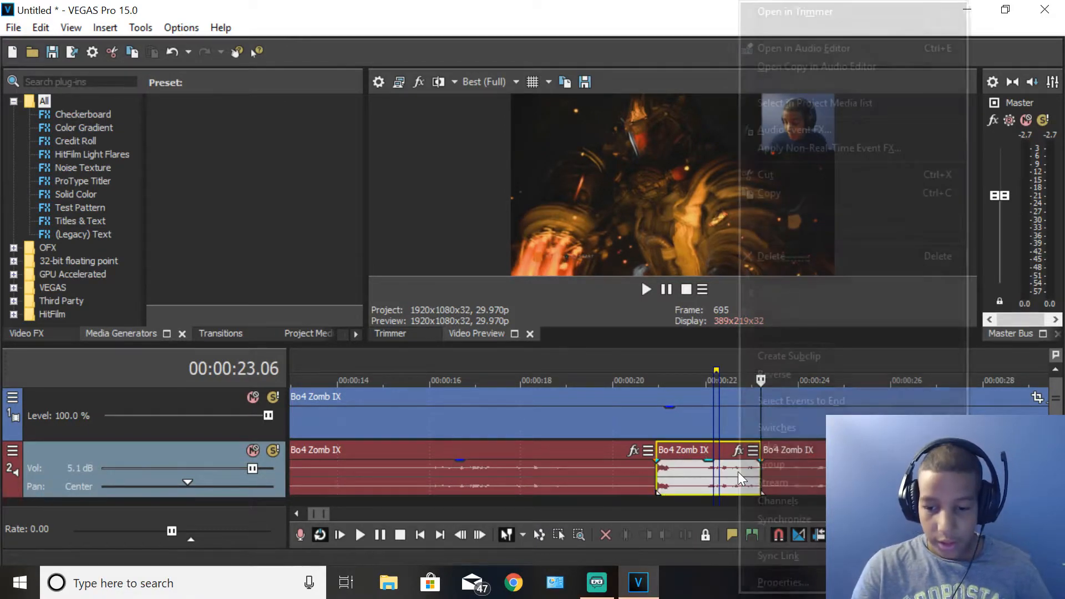
{"action": "left_click", "coordinate": [796, 258]}
{"action": "left_click_drag", "start_coordinate": [752, 445], "coordinate": [880, 447]}
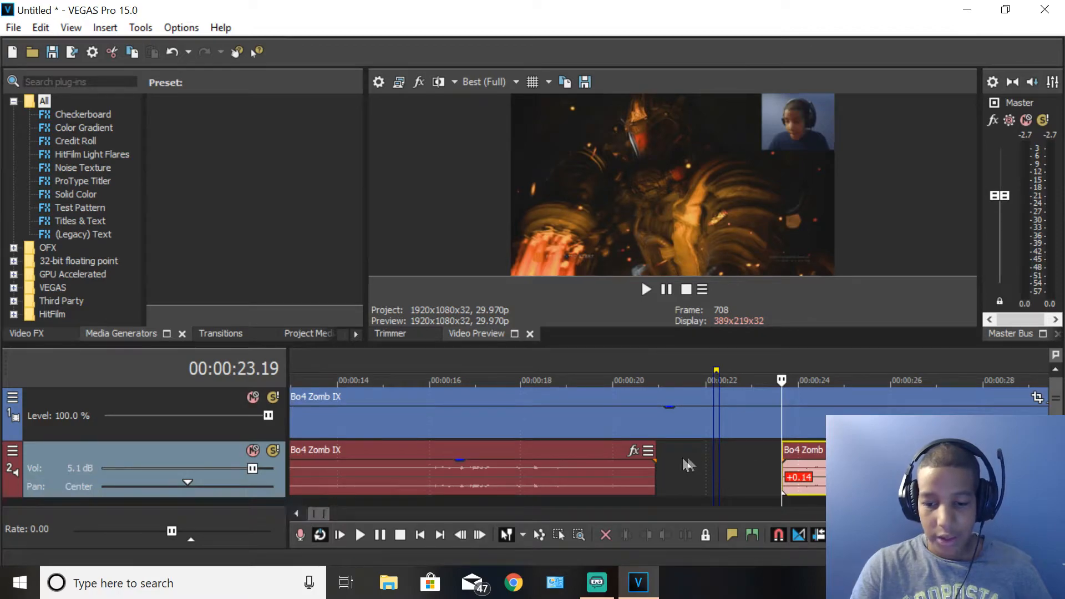
{"action": "left_click_drag", "start_coordinate": [796, 457], "coordinate": [671, 456]}
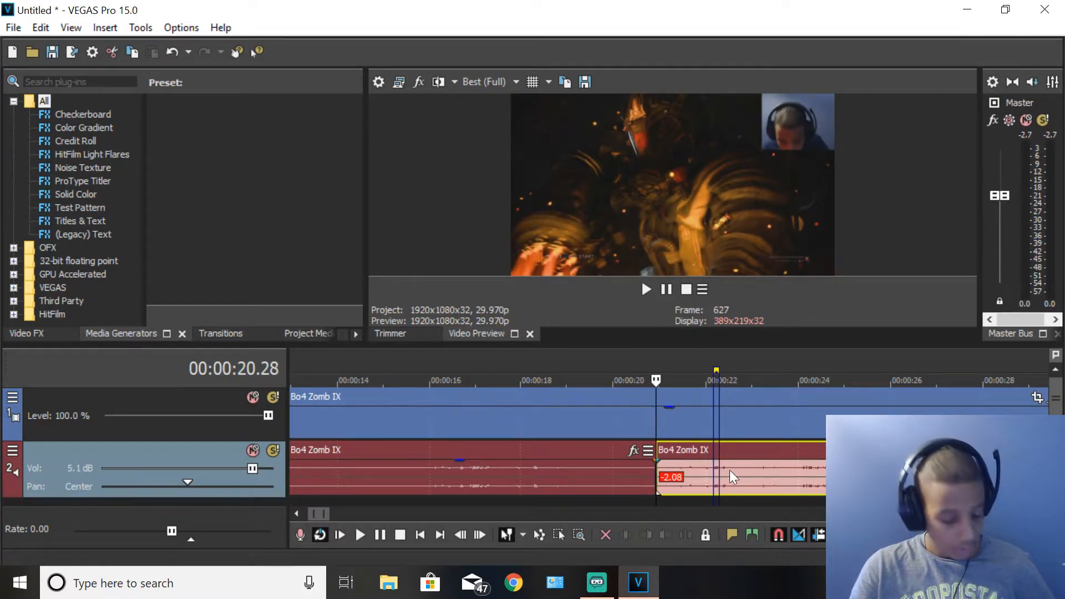
{"action": "key", "text": "ctrl+z"}
{"action": "key", "text": "ctrl+z"}
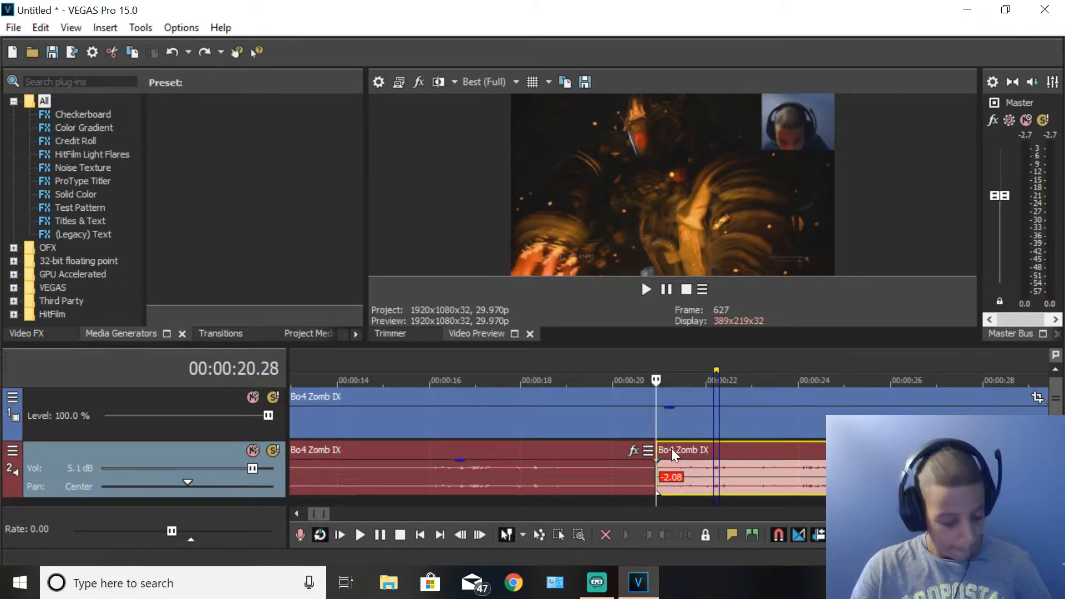
{"action": "key", "text": "ctrl+v"}
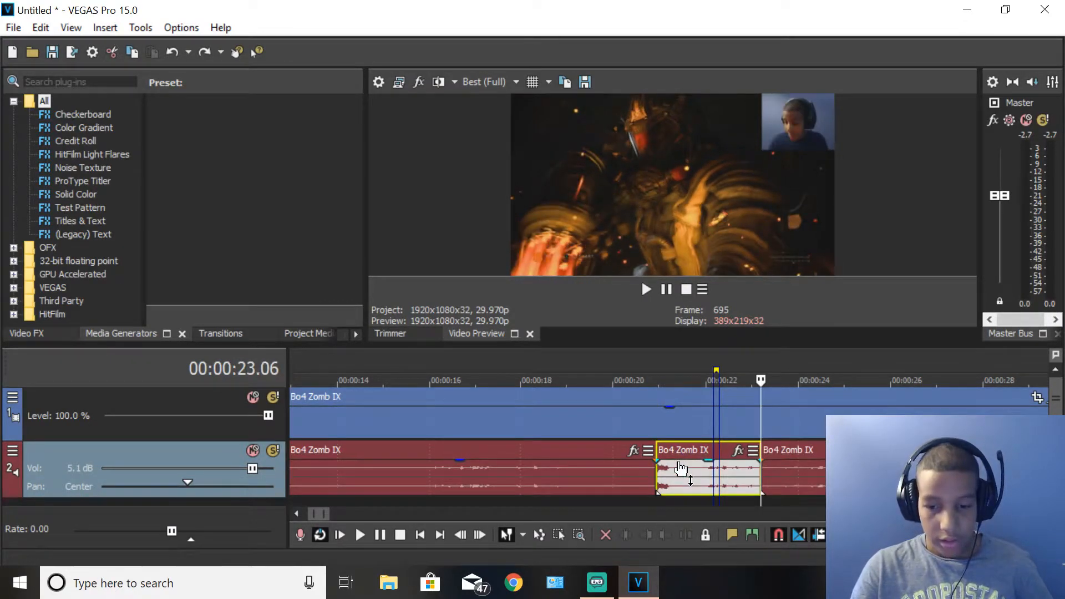
Split the Bo4 Zomb IX video at 00:00:20.28 and delete the clip's audio and video before that cut.
{"action": "left_click", "coordinate": [657, 422]}
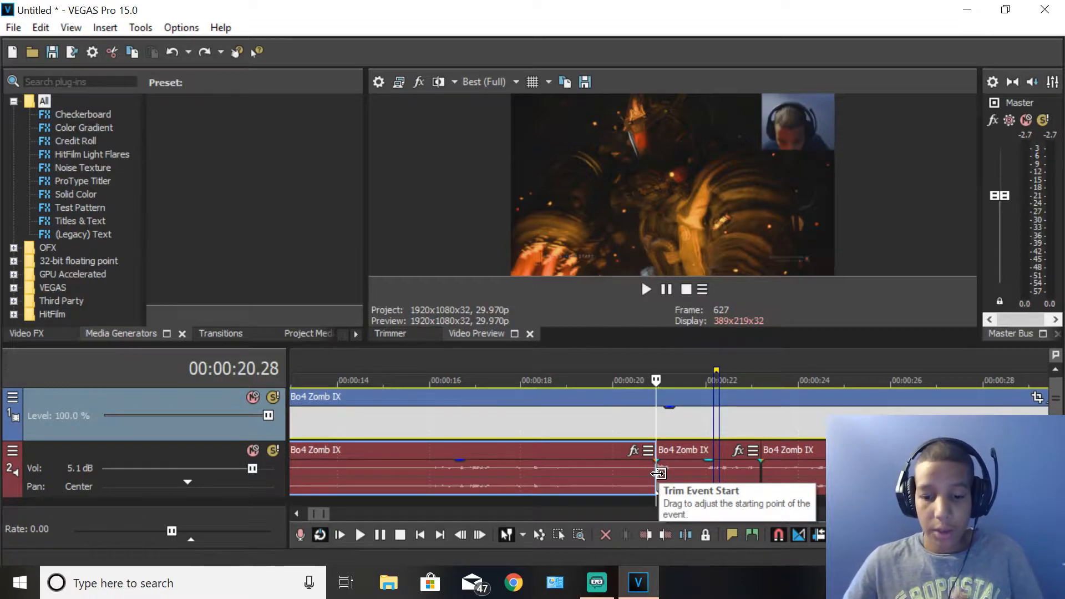
{"action": "left_click", "coordinate": [622, 421]}
{"action": "left_click", "coordinate": [655, 420]}
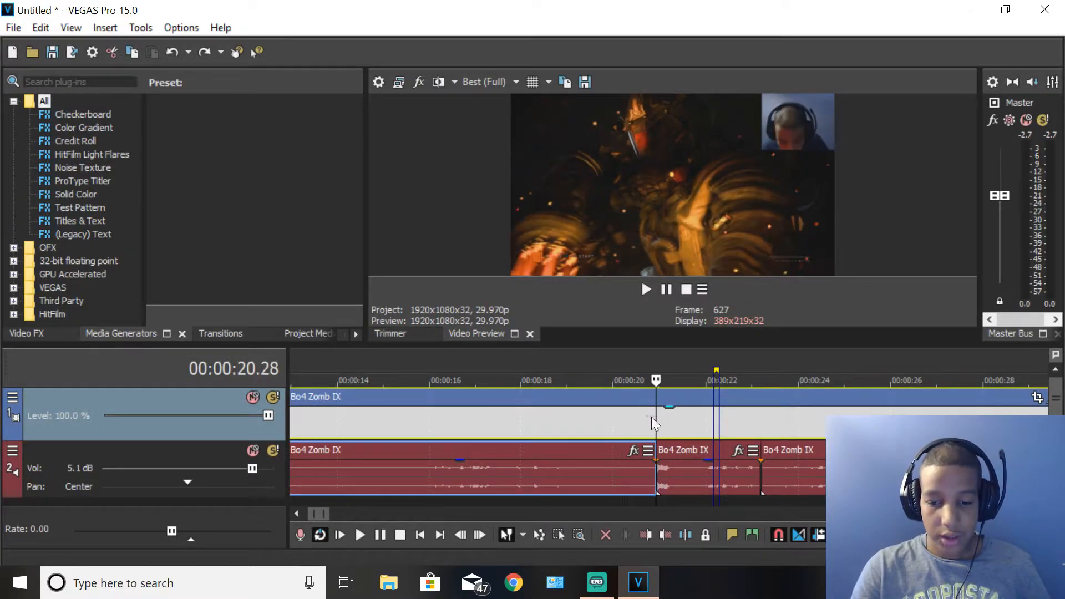
{"action": "left_click", "coordinate": [603, 422]}
{"action": "left_click", "coordinate": [647, 417]}
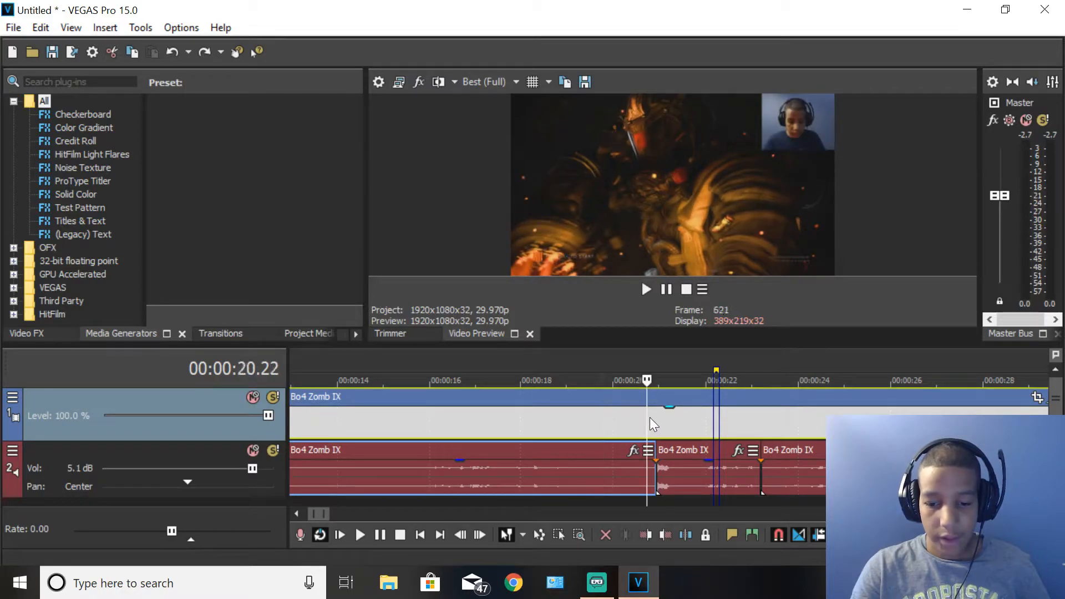
{"action": "left_click", "coordinate": [650, 417]}
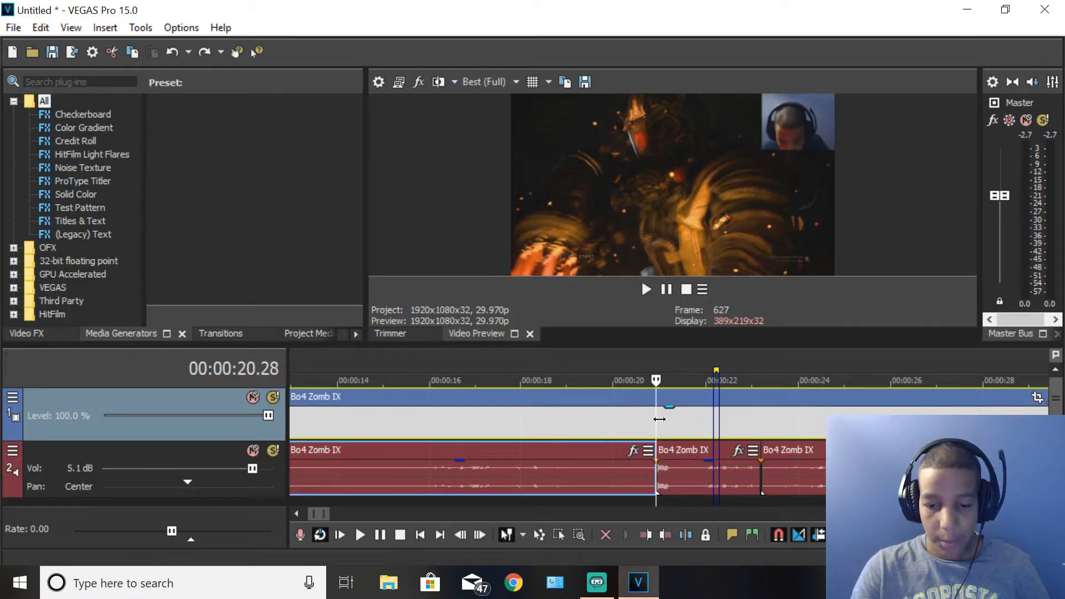
{"action": "left_click", "coordinate": [625, 471]}
{"action": "right_click", "coordinate": [625, 471]}
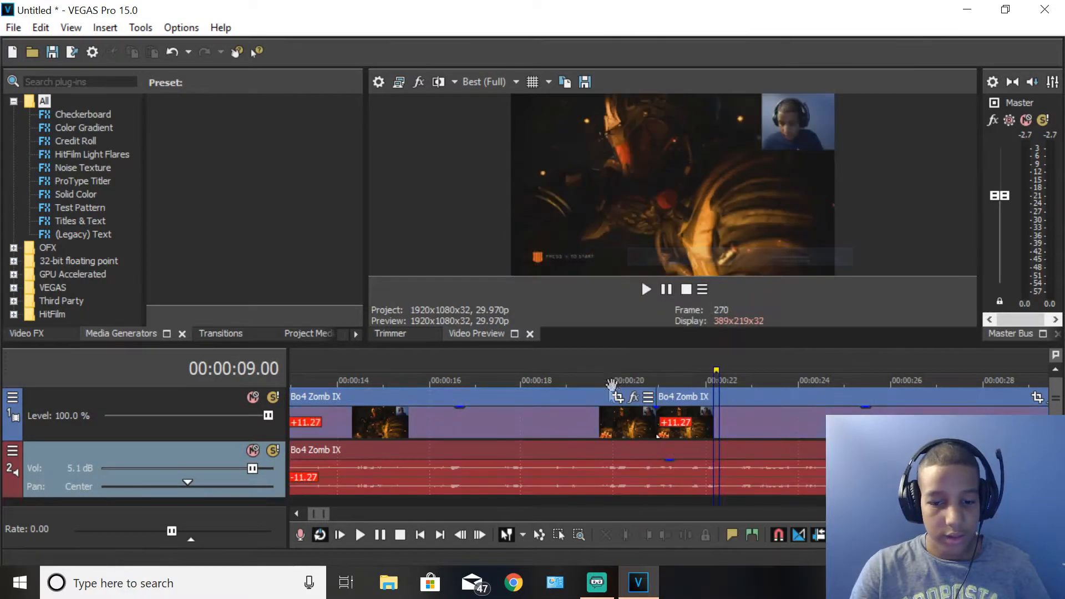
{"action": "right_click", "coordinate": [585, 410]}
{"action": "left_click", "coordinate": [637, 262]}
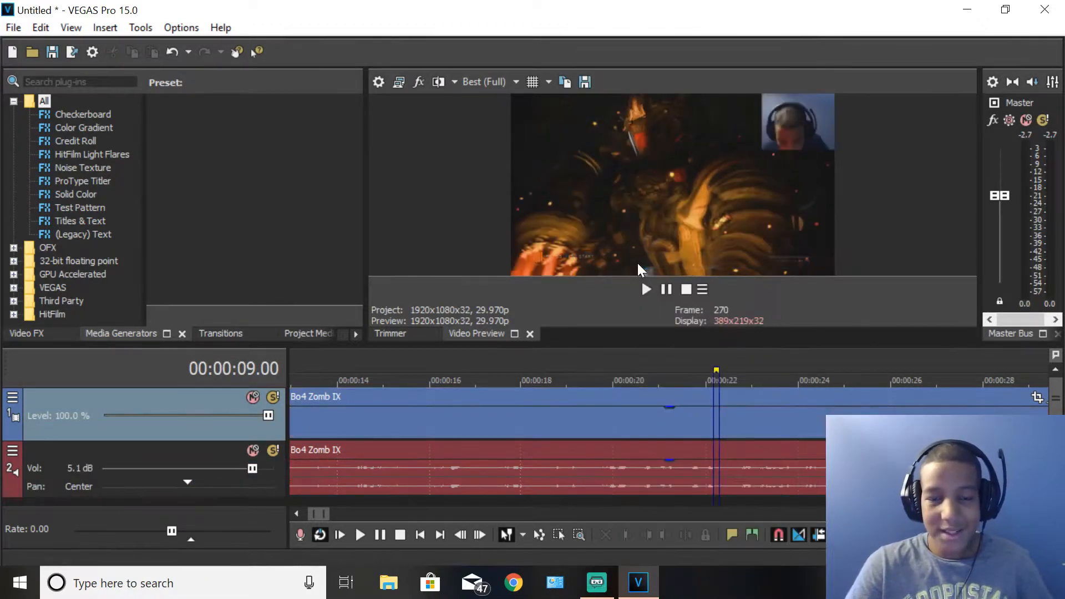
Play the trimmed start of the Bo4 Zomb IX clip after the Intro, around 00:00:10.27, to check the cut.
{"action": "scroll", "coordinate": [508, 427], "scroll_direction": "down", "scroll_amount": 4}
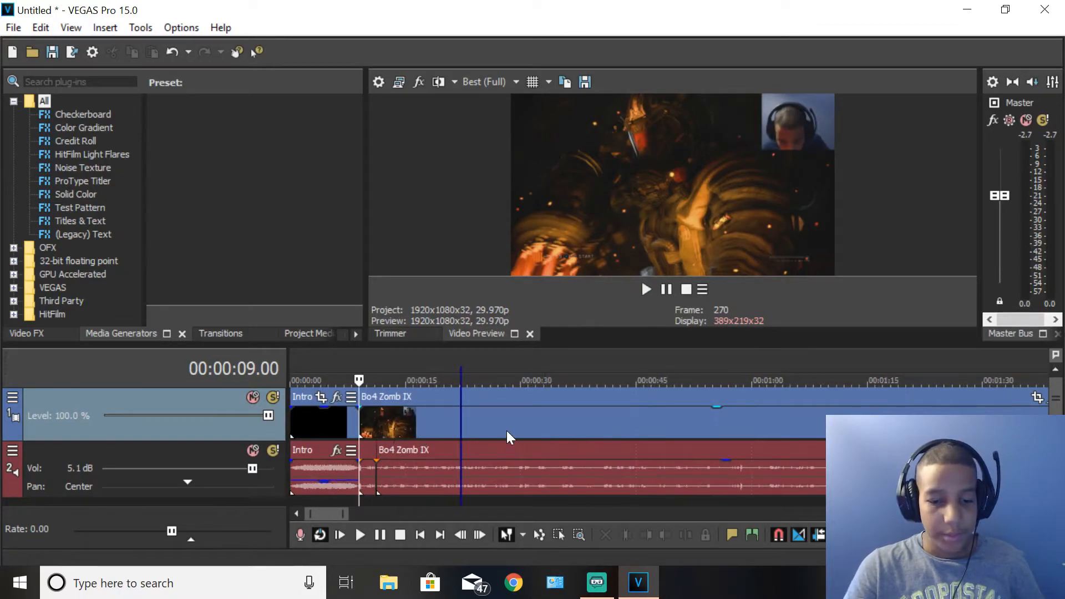
{"action": "scroll", "coordinate": [507, 430], "scroll_direction": "up", "scroll_amount": 4}
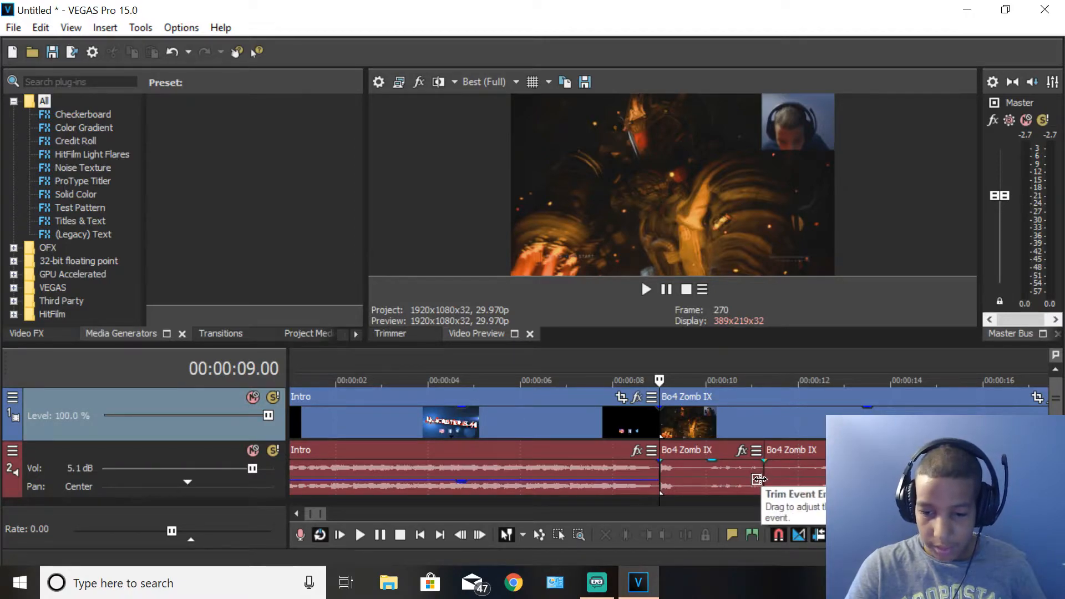
{"action": "left_click", "coordinate": [758, 476]}
{"action": "key", "text": "space"}
{"action": "left_click", "coordinate": [749, 474]}
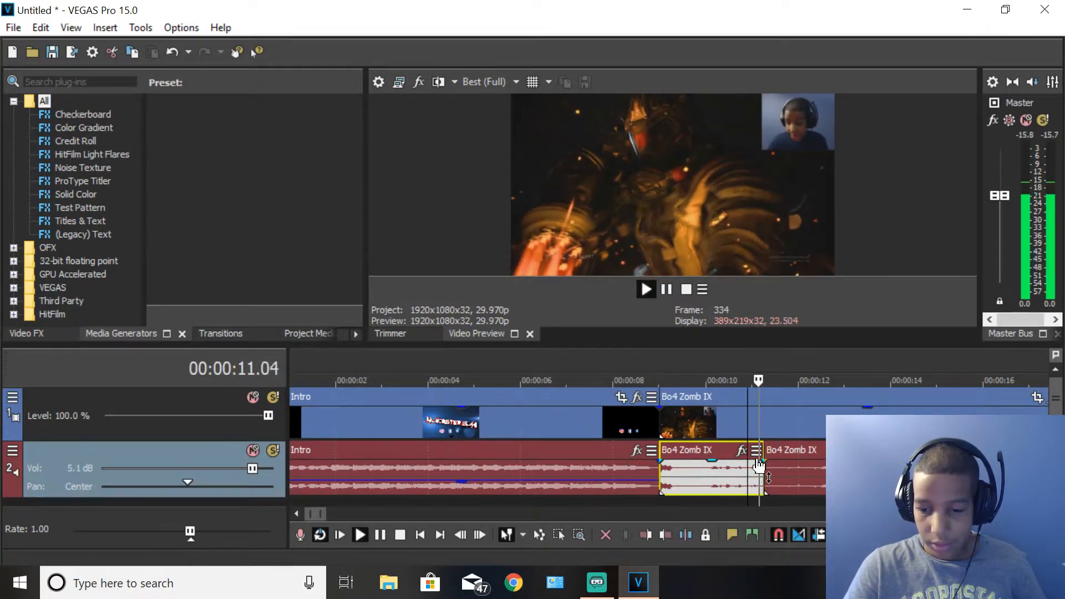
{"action": "key", "text": "space"}
{"action": "key", "text": "space"}
{"action": "key", "text": "space"}
{"action": "key", "text": "space"}
{"action": "key", "text": "space"}
{"action": "key", "text": "space"}
{"action": "key", "text": "space"}
{"action": "key", "text": "space"}
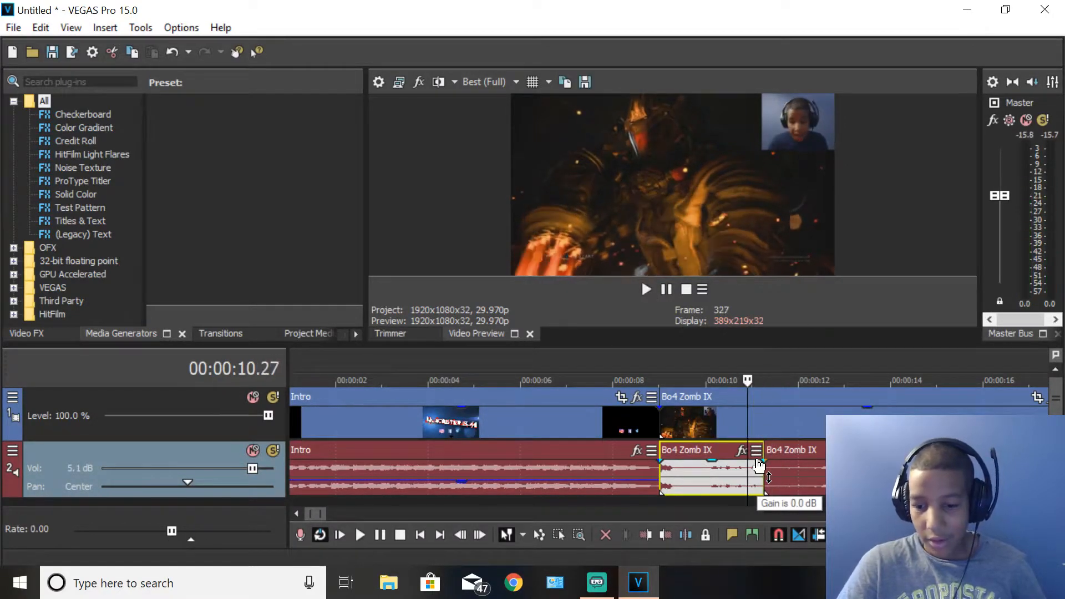
{"action": "key", "text": "space"}
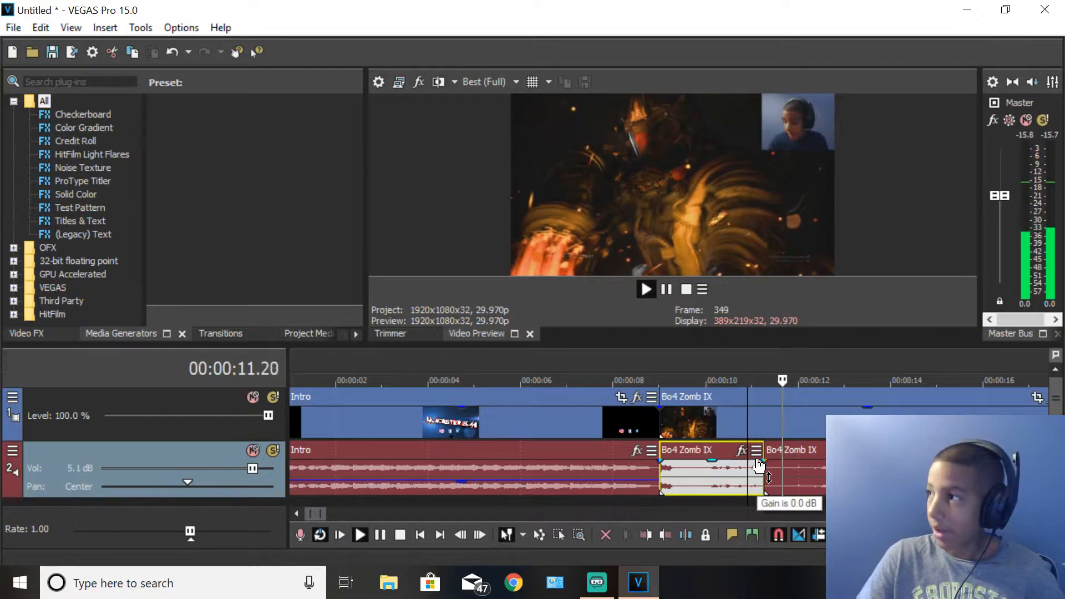
{"action": "key", "text": "space"}
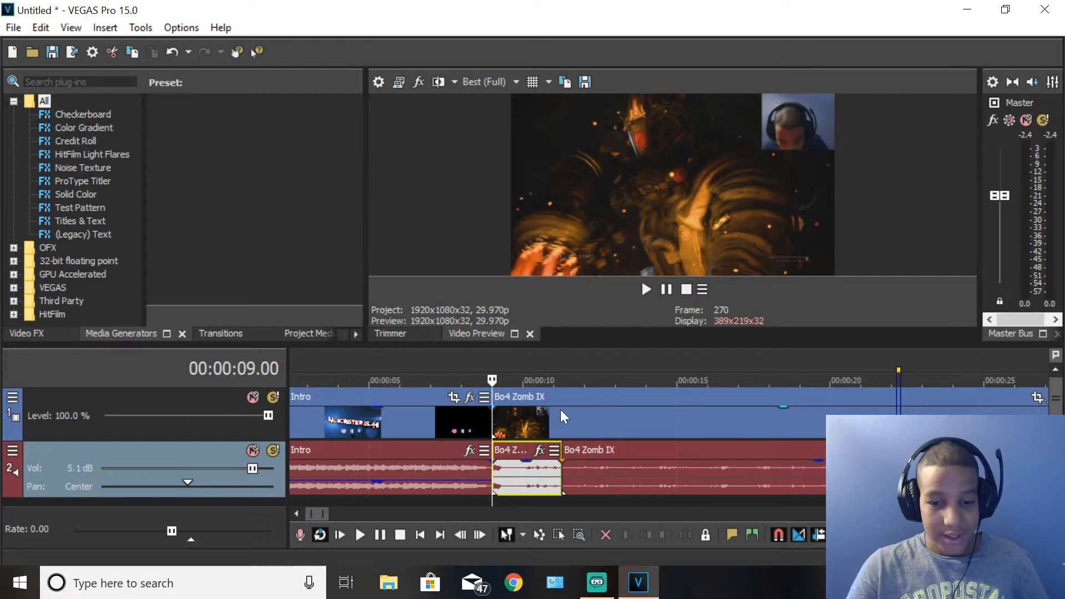
Split the Bo4 Zomb IX video at 00:00:11.08, in line with the cut in its audio.
{"action": "left_click", "coordinate": [563, 417]}
{"action": "key", "text": "space"}
{"action": "key", "text": "space"}
{"action": "key", "text": "s"}
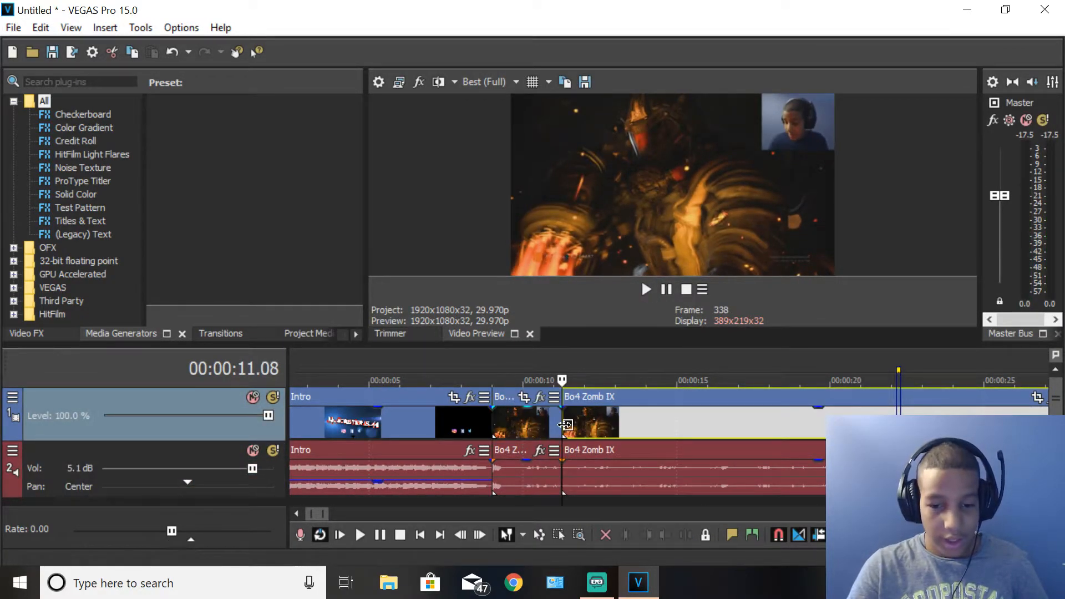
Try to remove the short Bo4 Zomb IX audio piece after the Intro, then undo the changes back past the video split.
{"action": "left_click", "coordinate": [564, 468]}
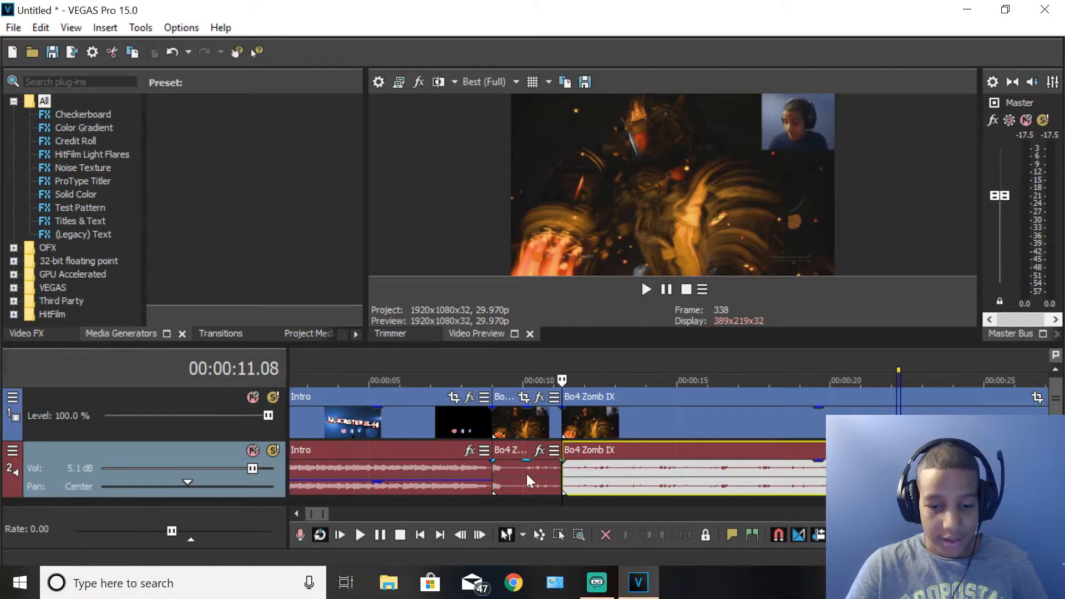
{"action": "right_click", "coordinate": [527, 470]}
{"action": "left_click", "coordinate": [505, 452]}
{"action": "mouse_move", "coordinate": [596, 452]}
{"action": "left_mouse_down"}
{"action": "mouse_move", "coordinate": [624, 454]}
{"action": "mouse_move", "coordinate": [590, 449]}
{"action": "left_mouse_up"}
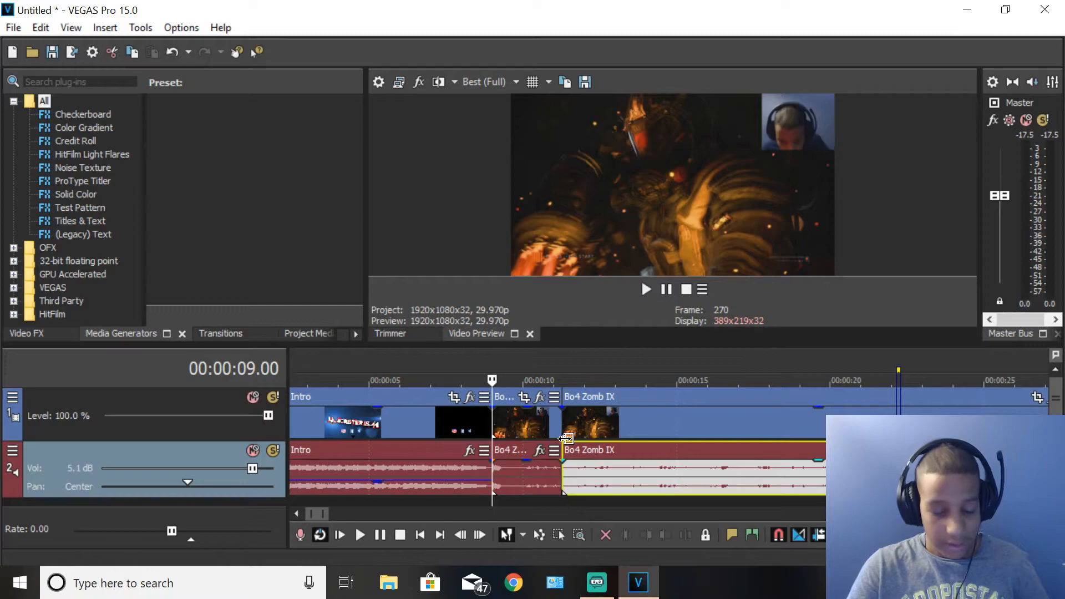
{"action": "key", "text": "ctrl+z"}
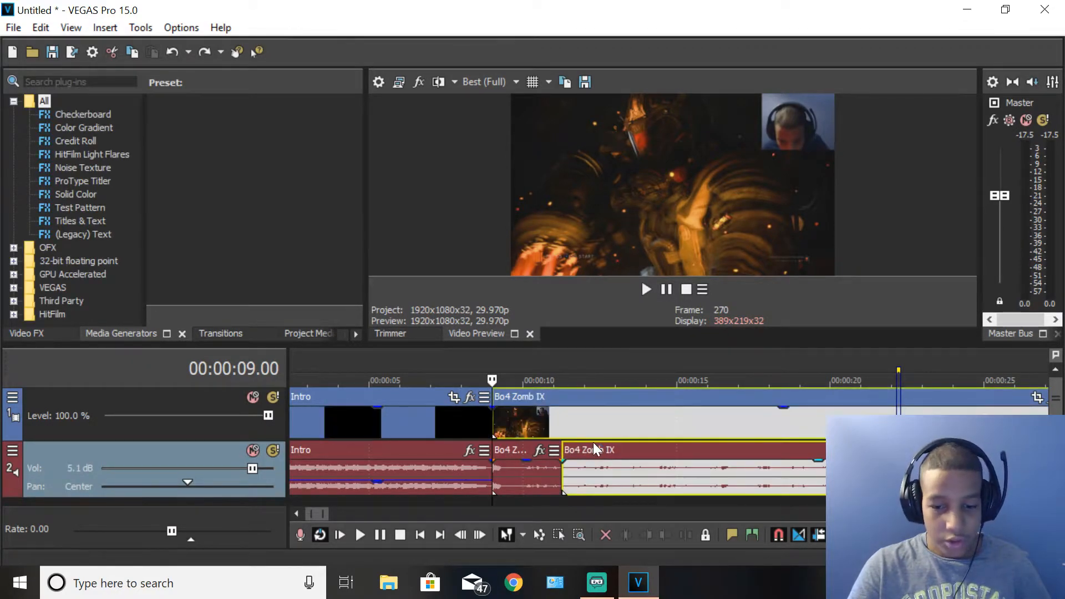
Undo the removal of the Bo4 Zomb IX clip's opening and the video split at 00:00:20.28.
{"action": "key", "text": "ctrl+z"}
{"action": "key", "text": "ctrl+z"}
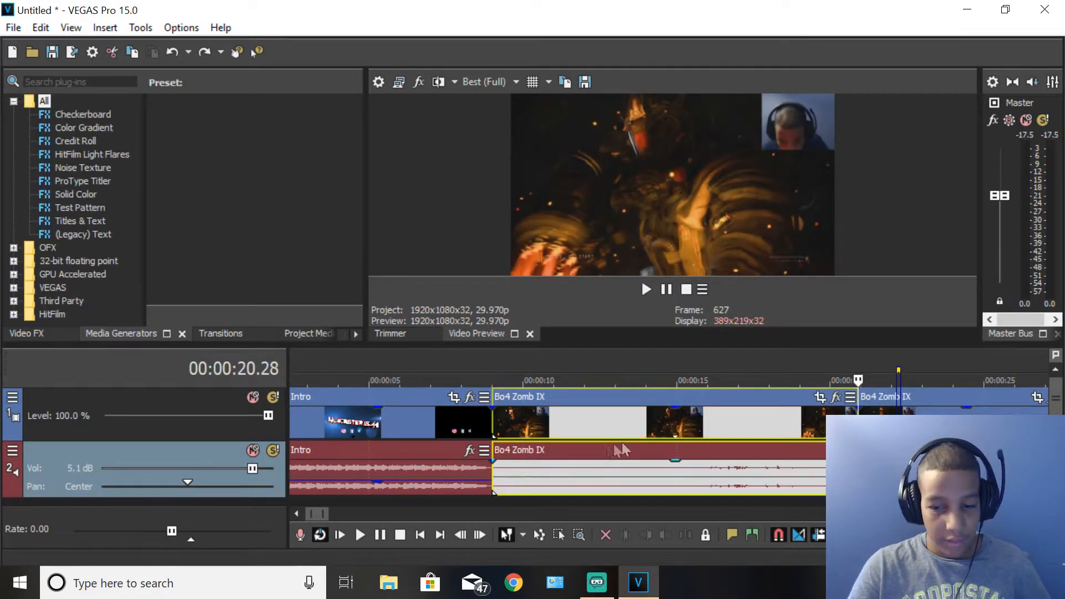
{"action": "key", "text": "ctrl+z"}
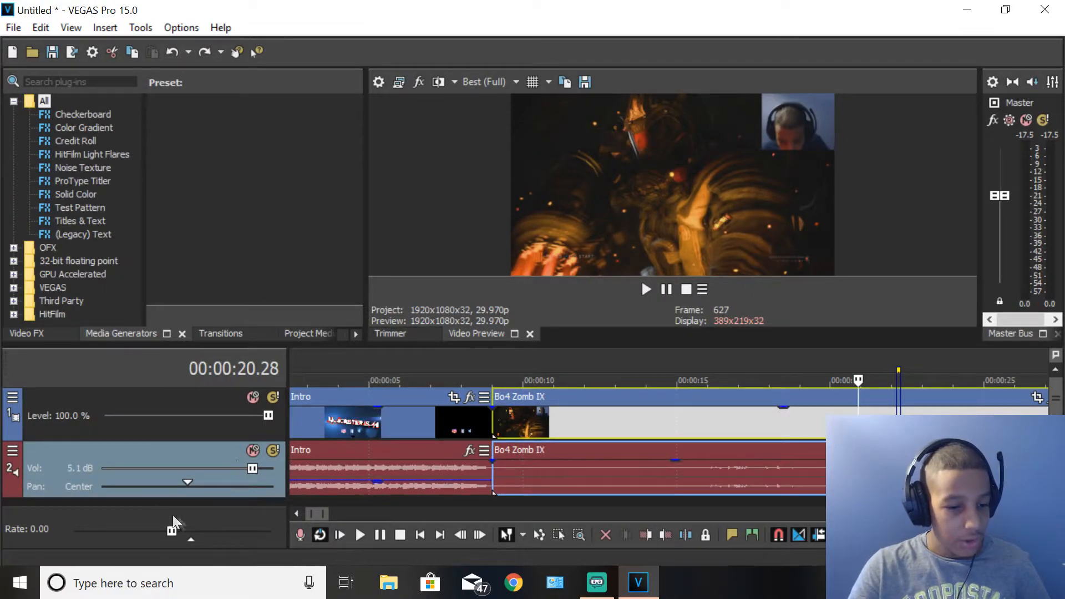
Insert an empty video track above the existing video track.
{"action": "left_click", "coordinate": [12, 397]}
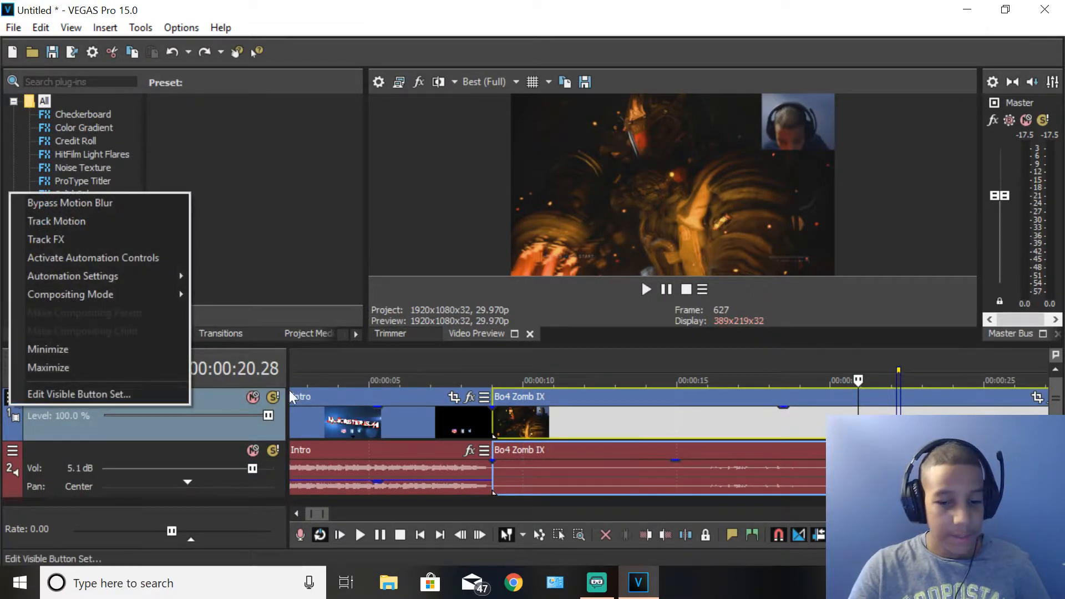
{"action": "left_click", "coordinate": [318, 367]}
{"action": "left_click", "coordinate": [320, 378]}
{"action": "left_click", "coordinate": [12, 398]}
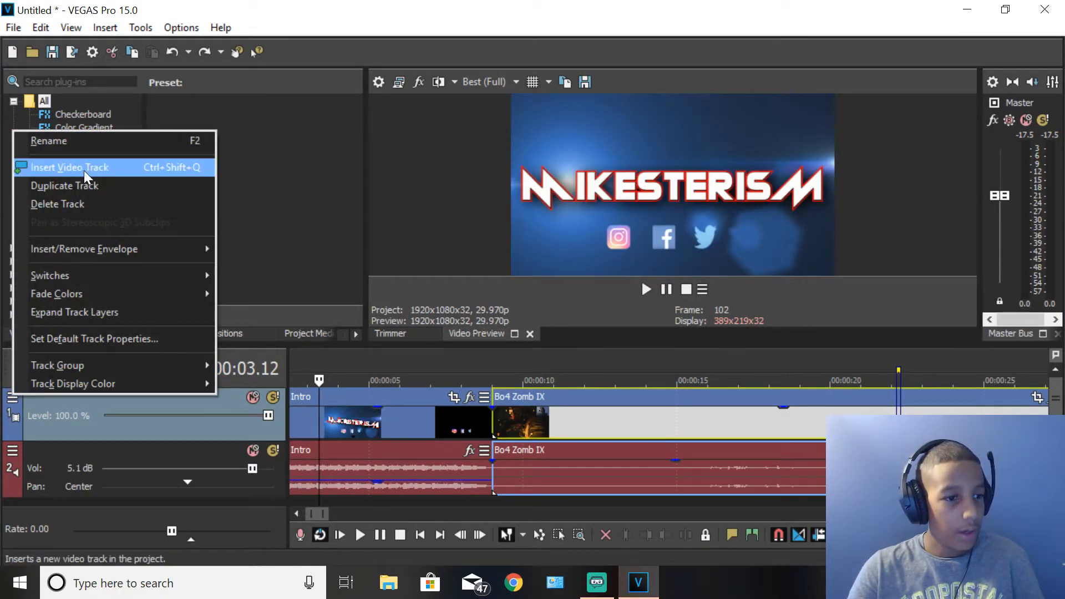
{"action": "left_click", "coordinate": [84, 168]}
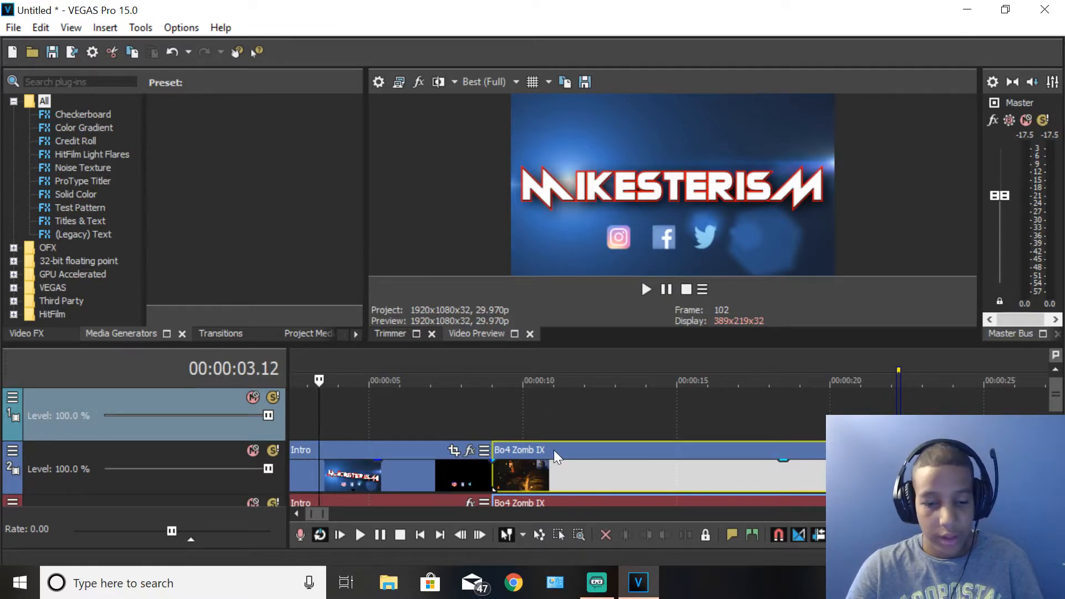
Move the Bo4 Zomb IX video up onto the empty track and back down beside the Intro.
{"action": "left_click_drag", "start_coordinate": [554, 450], "coordinate": [553, 403]}
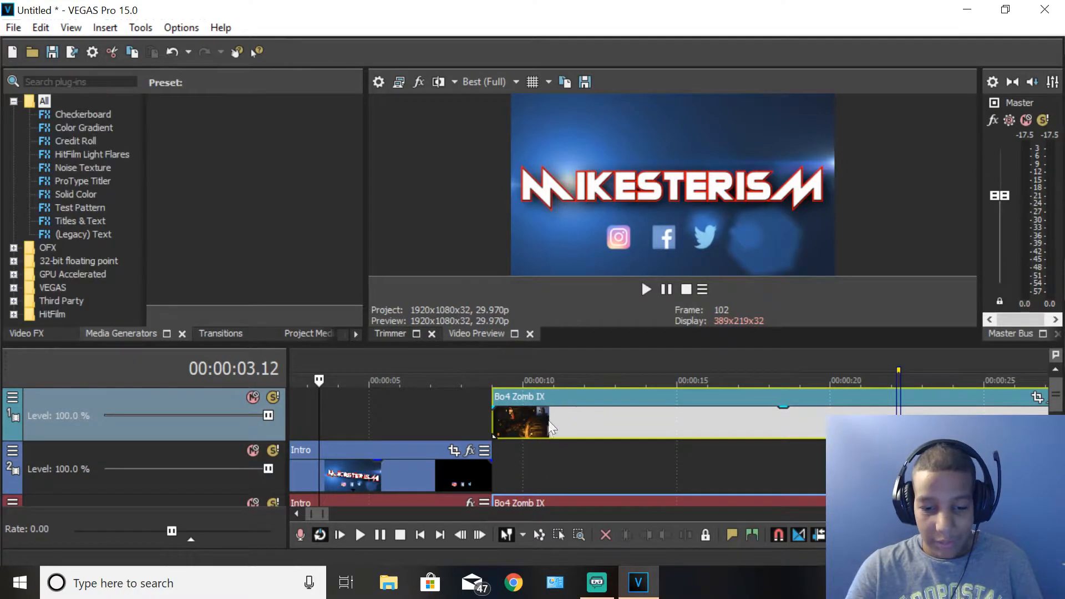
{"action": "left_click", "coordinate": [498, 469]}
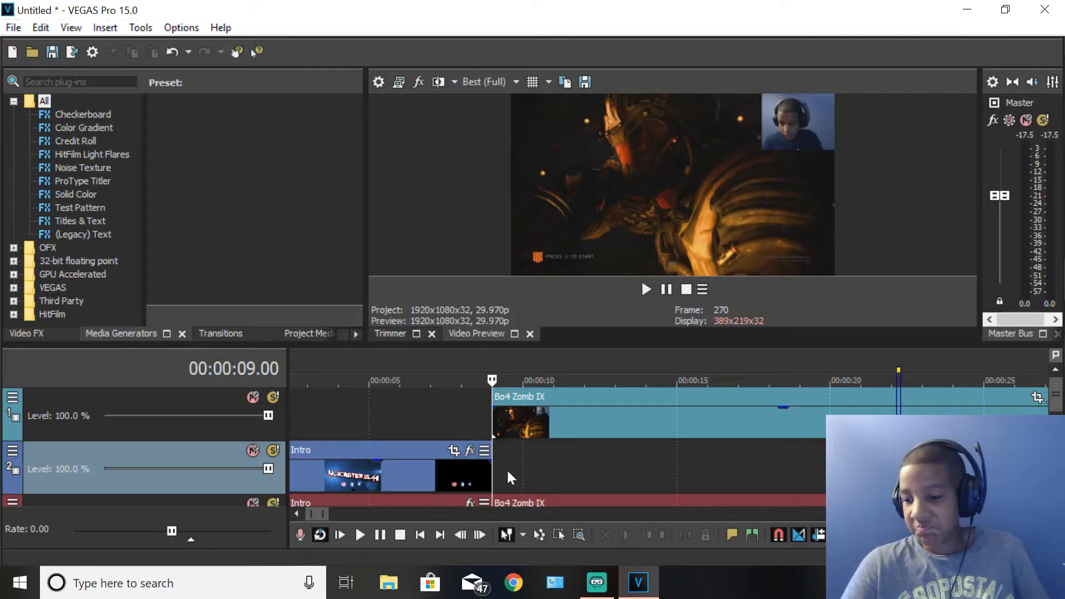
{"action": "left_click_drag", "start_coordinate": [532, 425], "coordinate": [536, 461]}
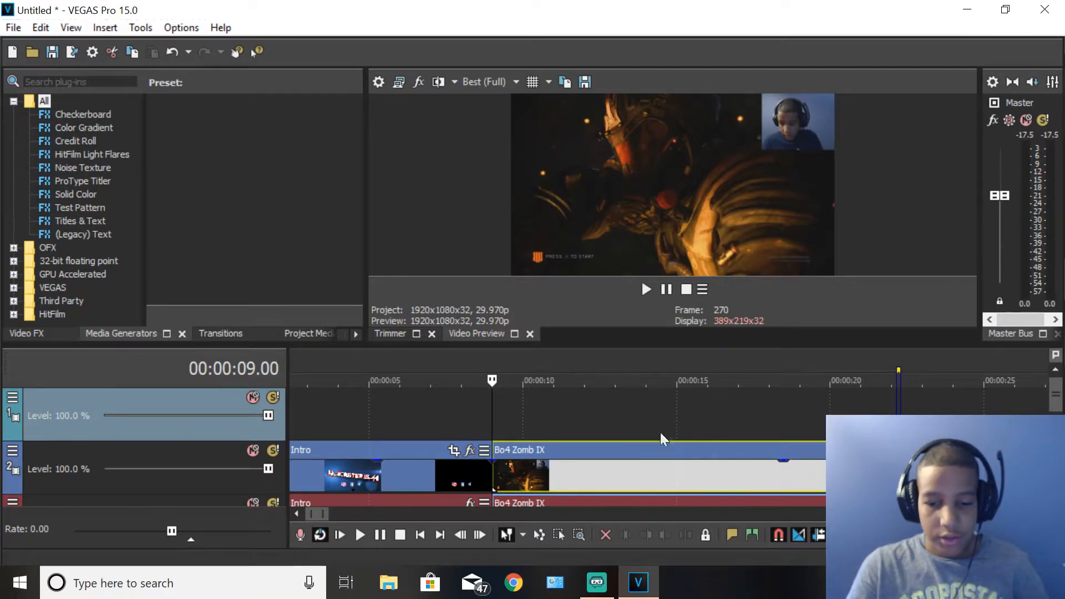
{"action": "mouse_move", "coordinate": [791, 467]}
{"action": "left_mouse_down"}
{"action": "mouse_move", "coordinate": [790, 490]}
{"action": "mouse_move", "coordinate": [787, 449]}
{"action": "left_mouse_up"}
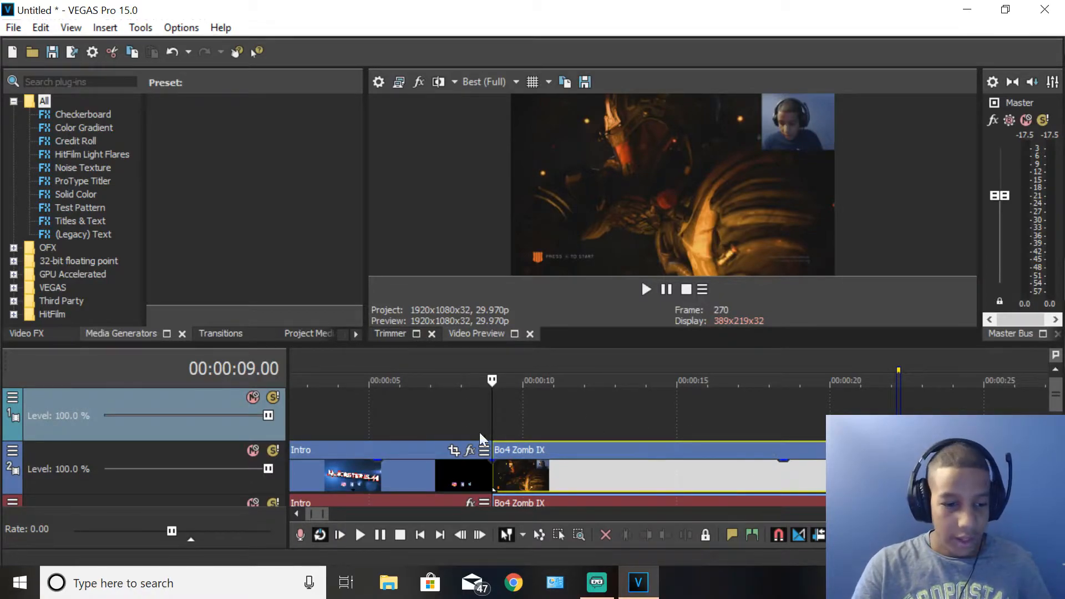
Delete the empty top video track.
{"action": "left_click", "coordinate": [16, 398]}
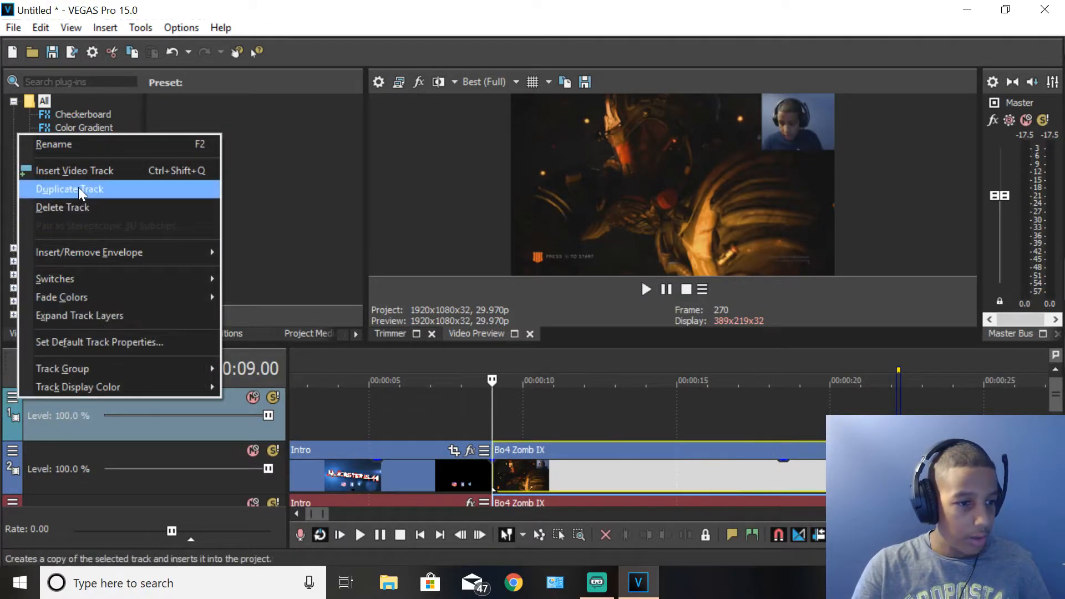
{"action": "left_click", "coordinate": [81, 206]}
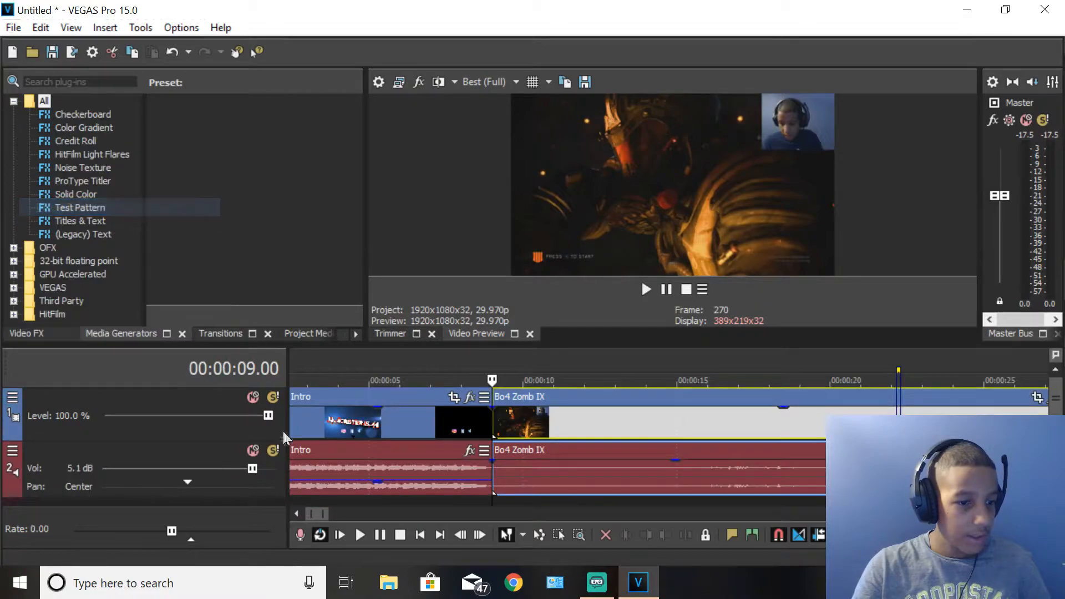
Insert an empty audio track above the existing audio track and remove it again.
{"action": "right_click", "coordinate": [7, 441]}
{"action": "left_click", "coordinate": [94, 119]}
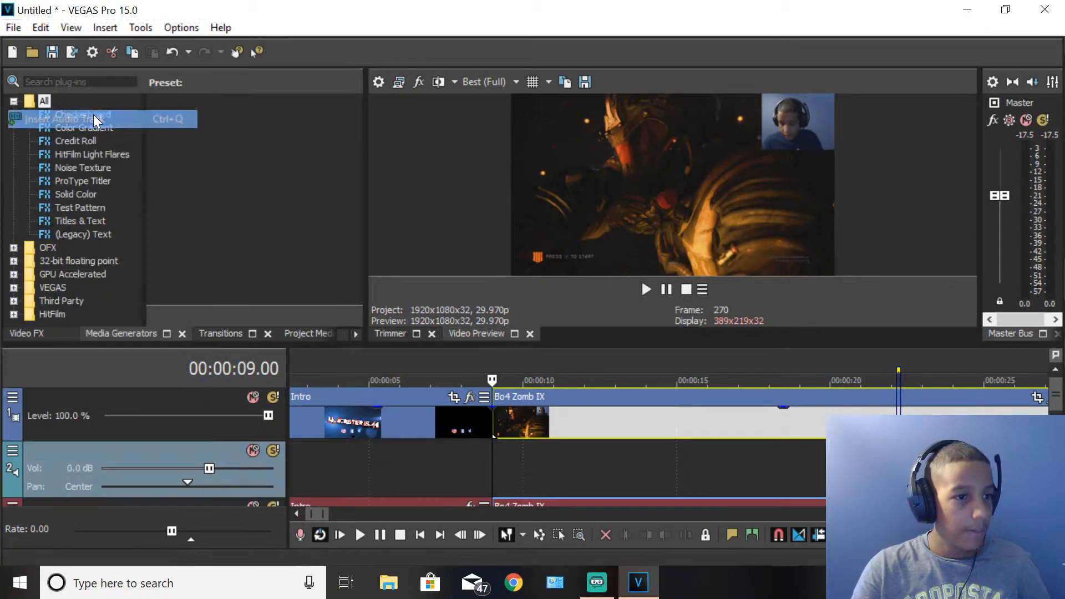
{"action": "right_click", "coordinate": [3, 471]}
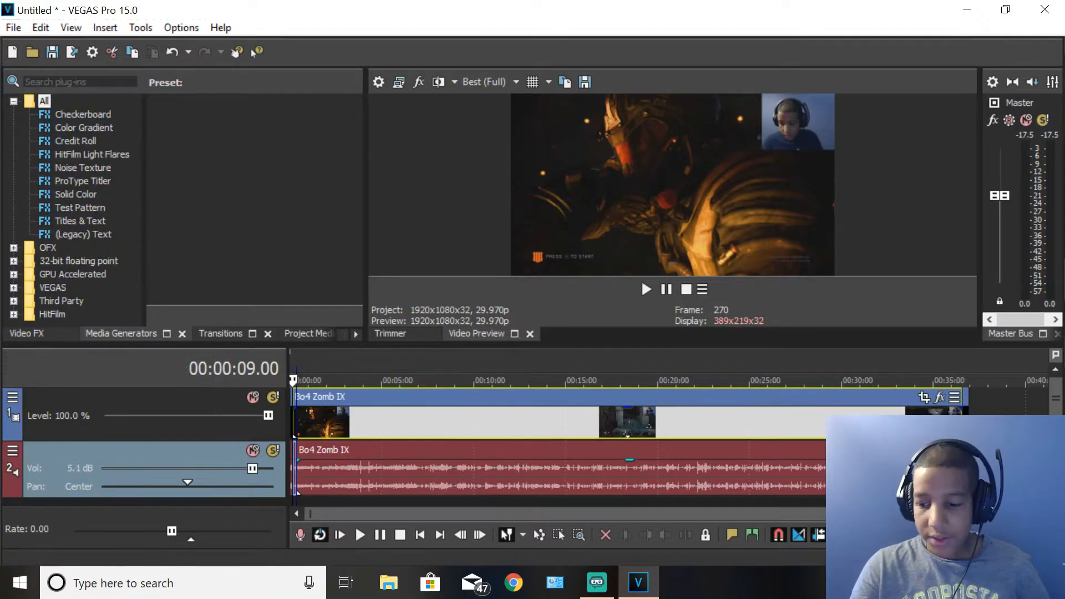
Examine the late part of the Bo4 Zomb IX clip between about 00:28:30 and 00:35:04.
{"action": "left_click", "coordinate": [946, 472]}
{"action": "left_click", "coordinate": [874, 473]}
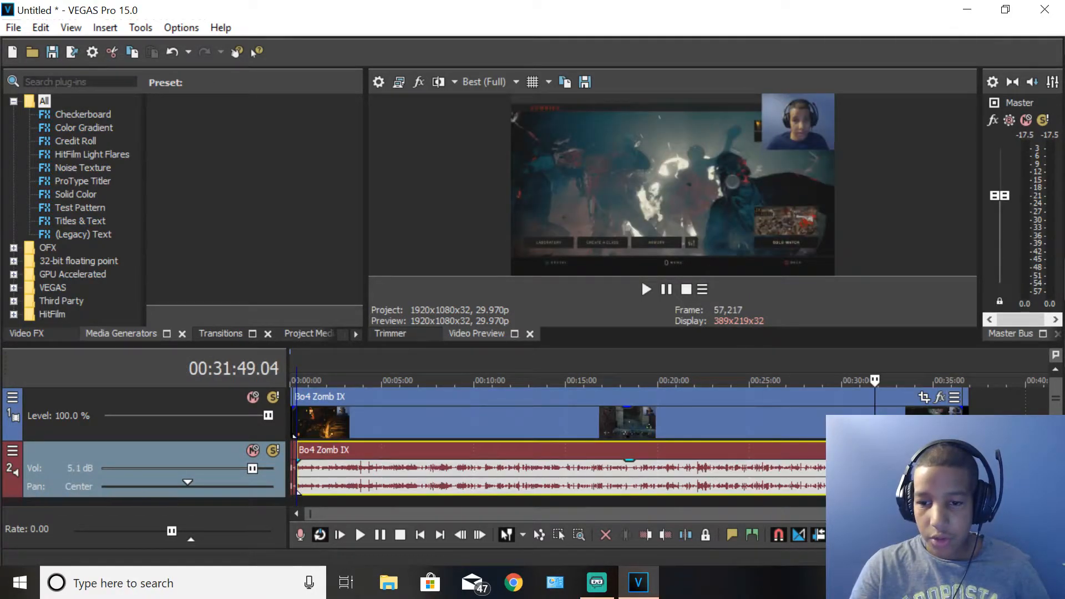
{"action": "left_click", "coordinate": [850, 472]}
{"action": "left_click", "coordinate": [827, 473]}
{"action": "left_click", "coordinate": [814, 470]}
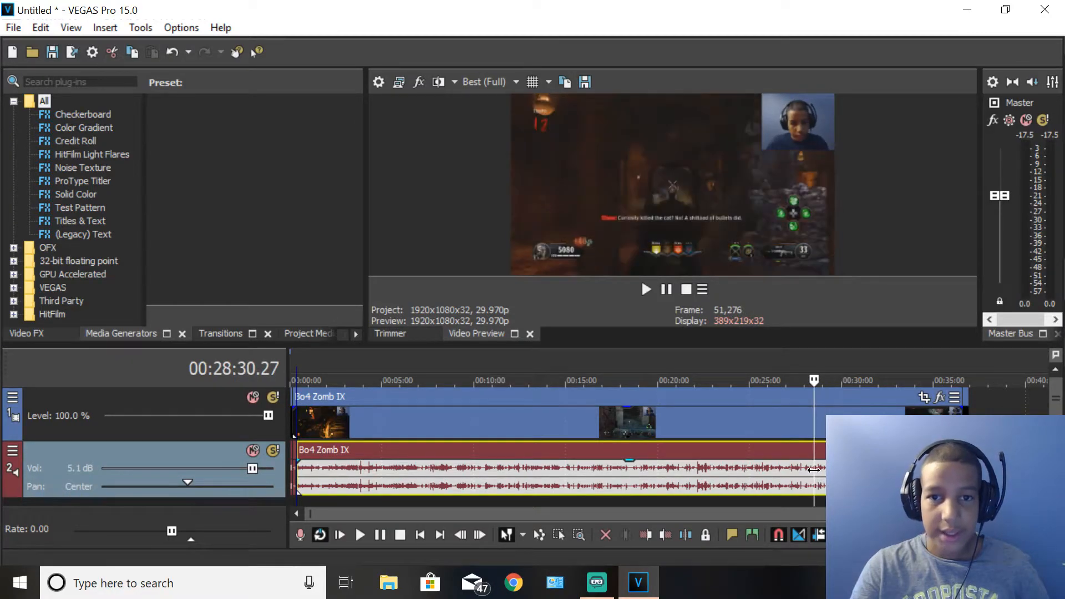
{"action": "left_click", "coordinate": [934, 473]}
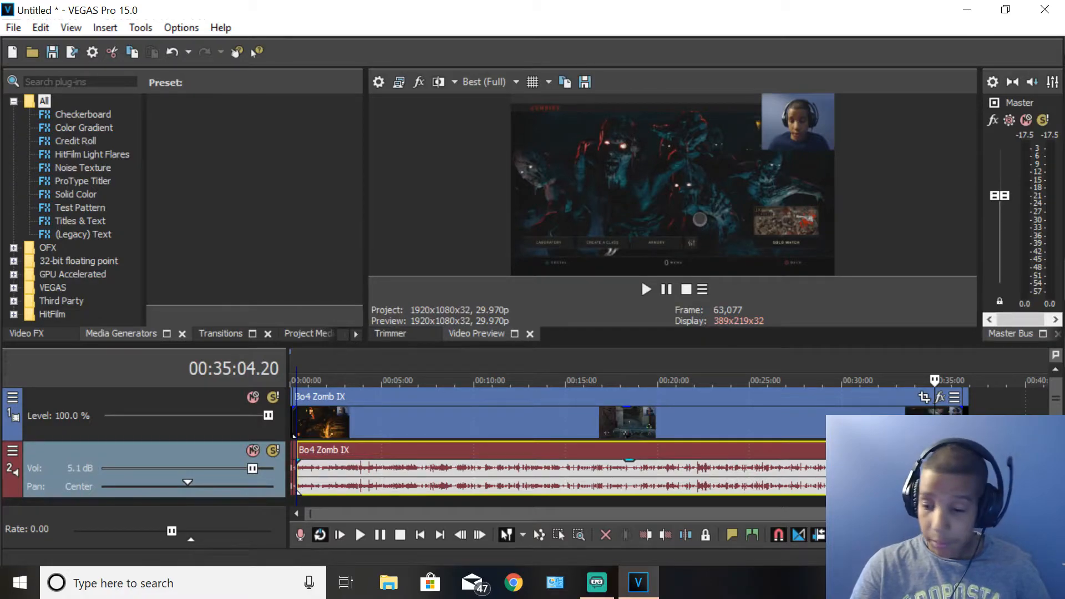
Play the end of the Bo4 Zomb IX clip near 00:35:48 and inspect its junction with the Outro.
{"action": "left_click", "coordinate": [947, 471]}
{"action": "key", "text": "space"}
{"action": "scroll", "coordinate": [794, 466], "scroll_direction": "up", "scroll_amount": 3}
{"action": "key", "text": "space"}
{"action": "scroll", "coordinate": [715, 477], "scroll_direction": "up", "scroll_amount": 2}
{"action": "scroll", "coordinate": [707, 487], "scroll_direction": "down", "scroll_amount": 3}
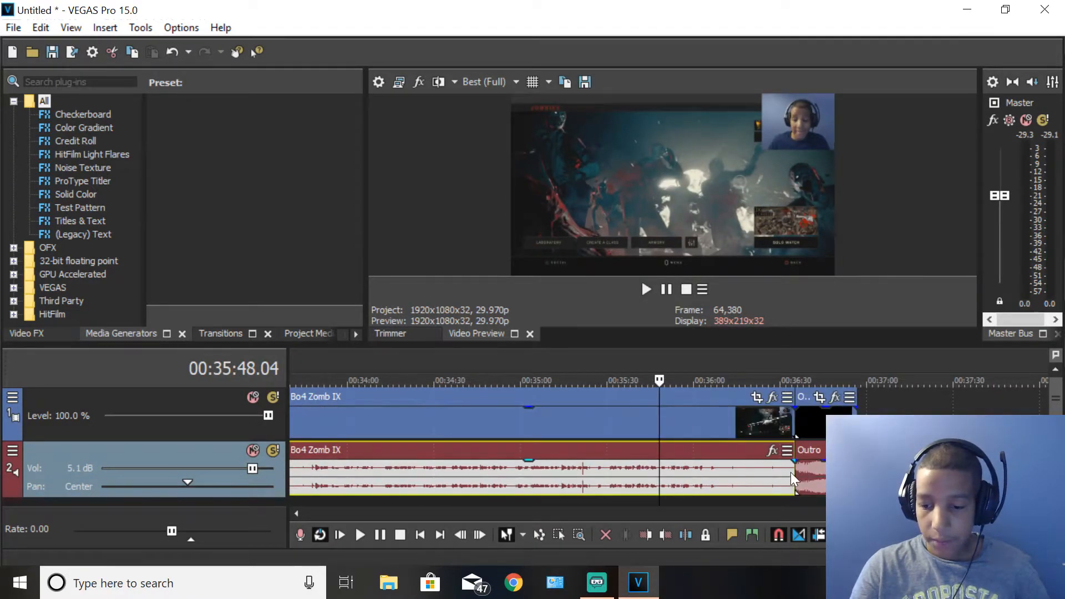
{"action": "left_click", "coordinate": [795, 483]}
{"action": "scroll", "coordinate": [721, 478], "scroll_direction": "up", "scroll_amount": 8}
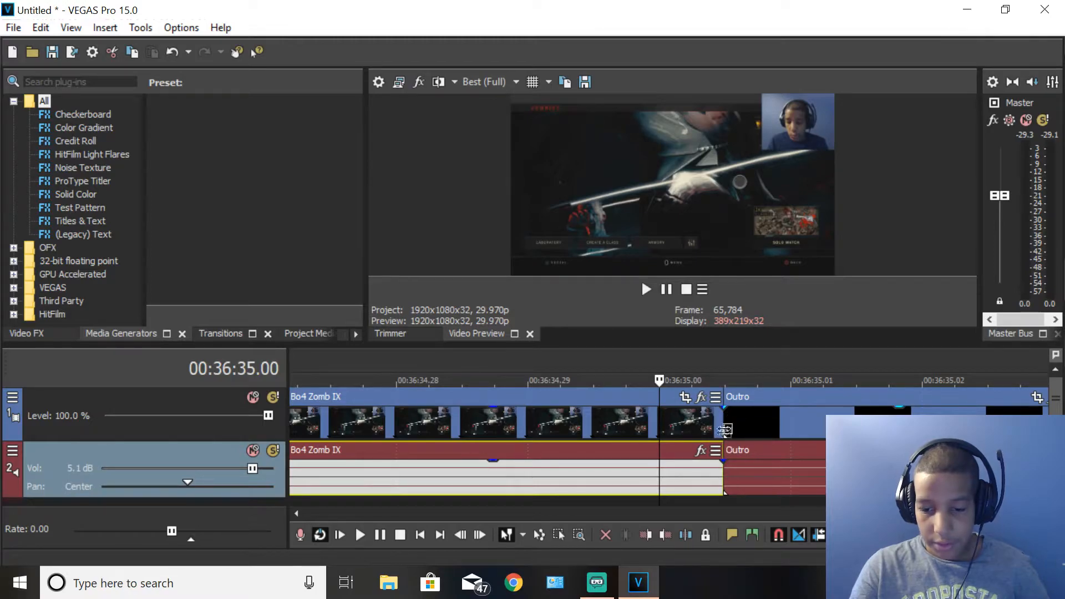
{"action": "left_click", "coordinate": [725, 465]}
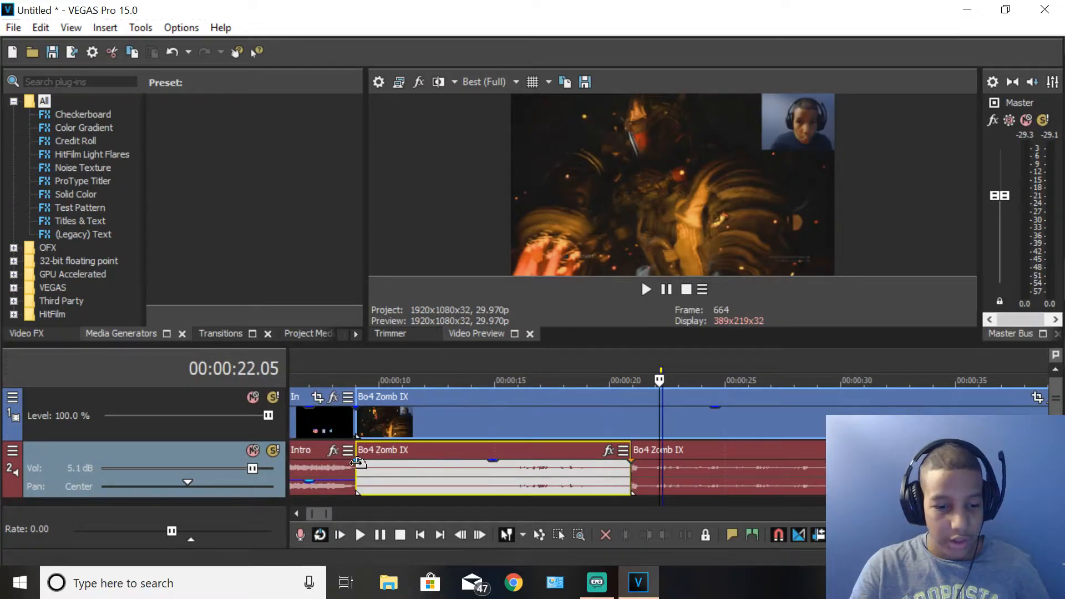
Shift the Bo4 Zomb IX audio after the Intro 10 frames later, to start at 00:00:09.10.
{"action": "left_click", "coordinate": [365, 467]}
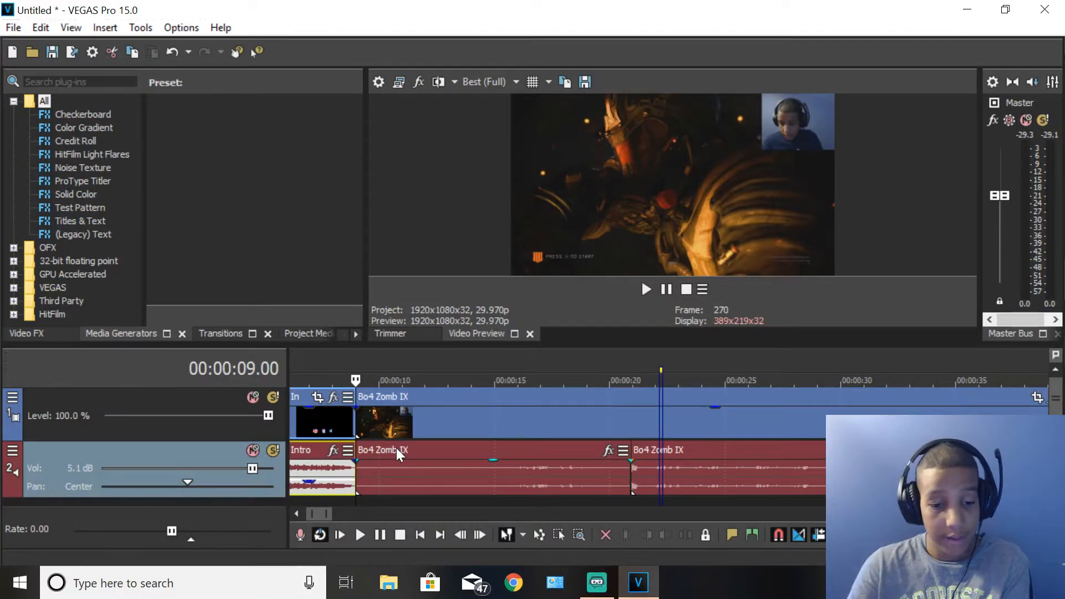
{"action": "left_click_drag", "start_coordinate": [396, 448], "coordinate": [404, 449]}
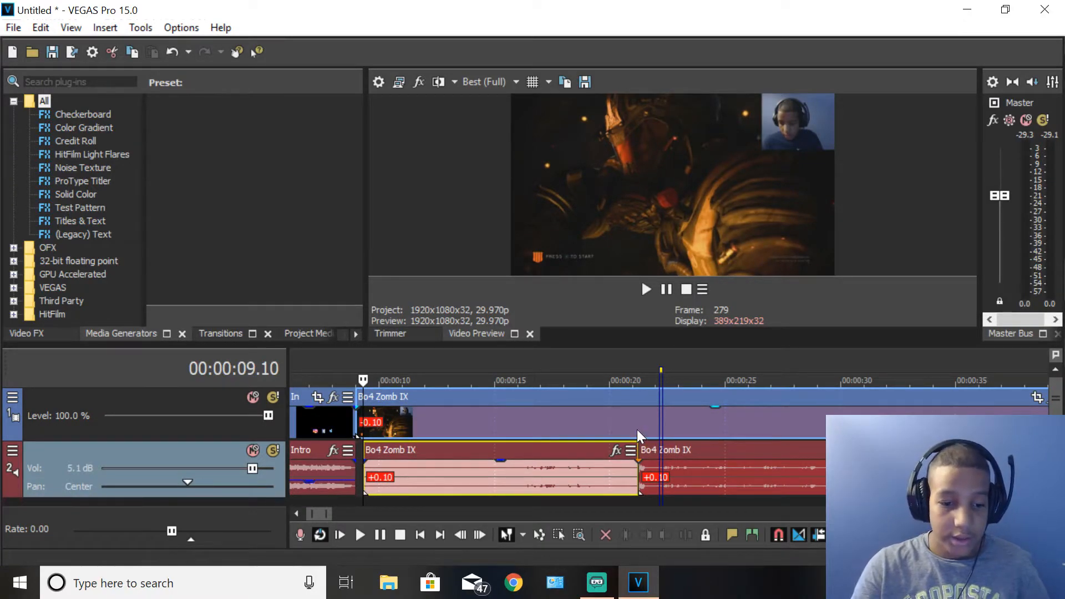
Play the offset audio from 00:00:09.10 and around 00:00:21.08 to check its sync with the video.
{"action": "key", "text": "space"}
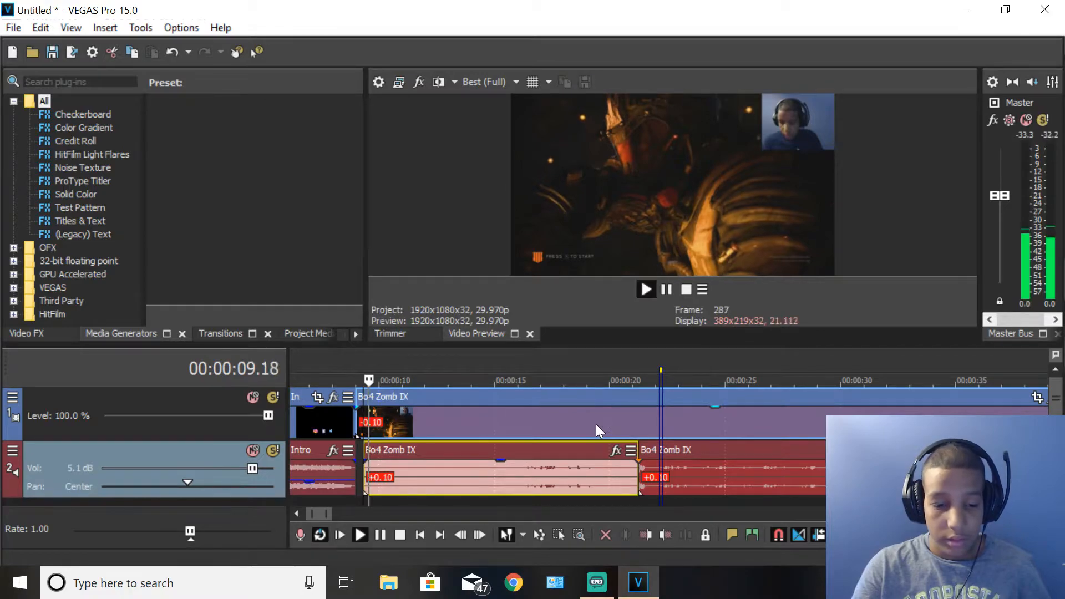
{"action": "key", "text": "space"}
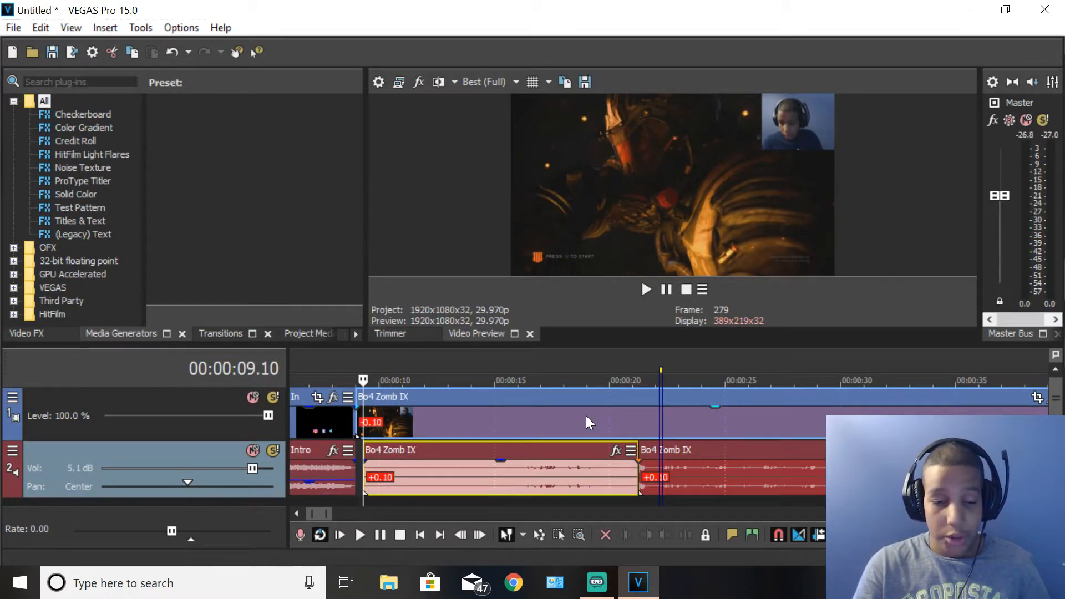
{"action": "key", "text": "space"}
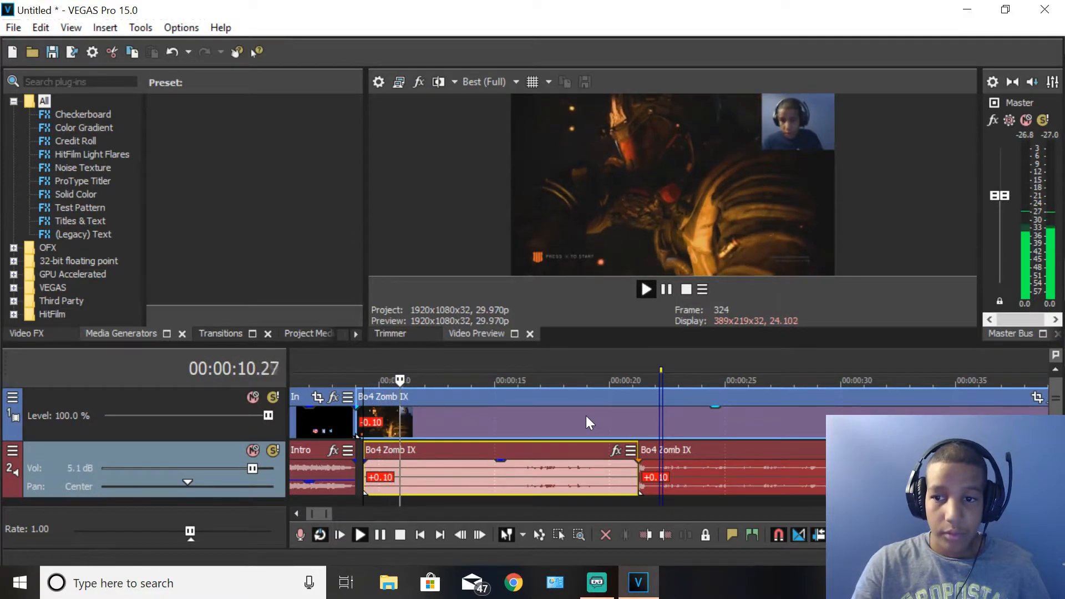
{"action": "key", "text": "space"}
{"action": "left_click", "coordinate": [643, 430]}
{"action": "key", "text": "space"}
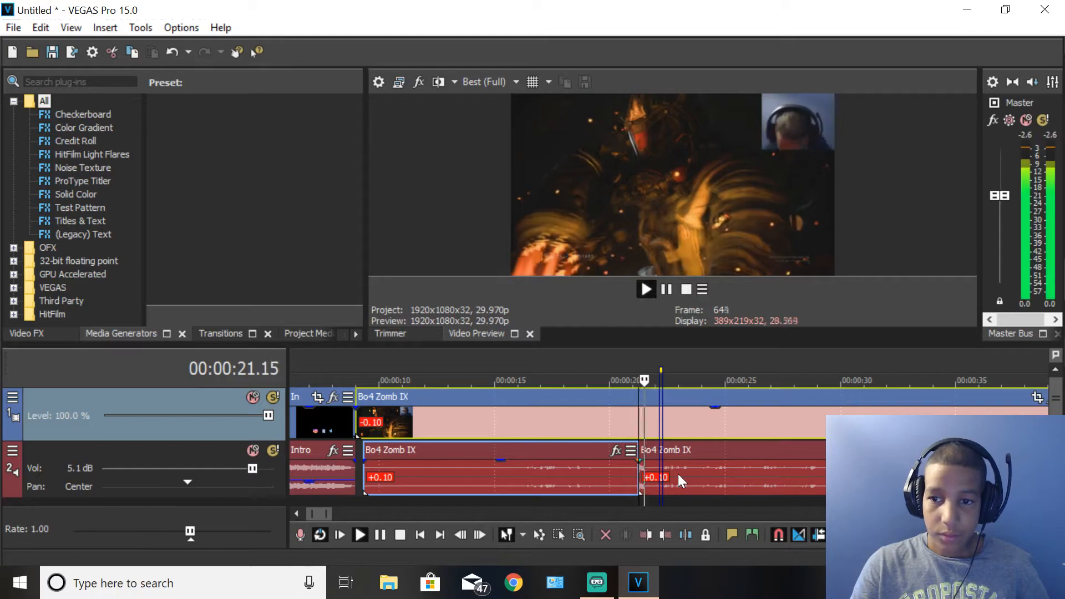
{"action": "key", "text": "space"}
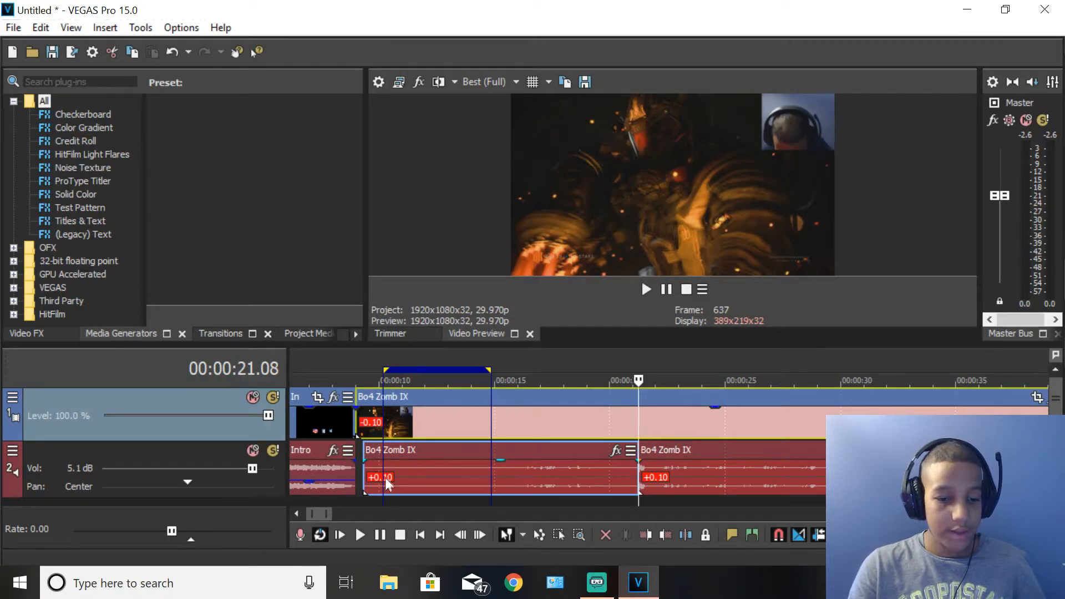
Split the Bo4 Zomb IX video at 00:00:21.08 and delete the clip's audio and video before the cut.
{"action": "left_click", "coordinate": [634, 423]}
{"action": "key", "text": "s"}
{"action": "right_click", "coordinate": [593, 471]}
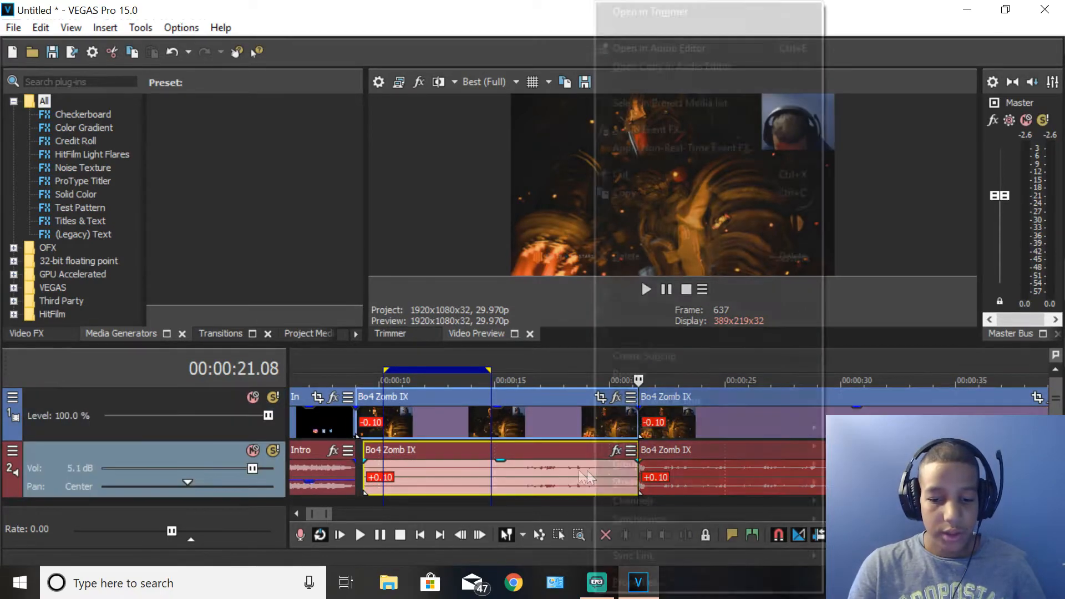
{"action": "left_click", "coordinate": [631, 264]}
{"action": "right_click", "coordinate": [574, 411]}
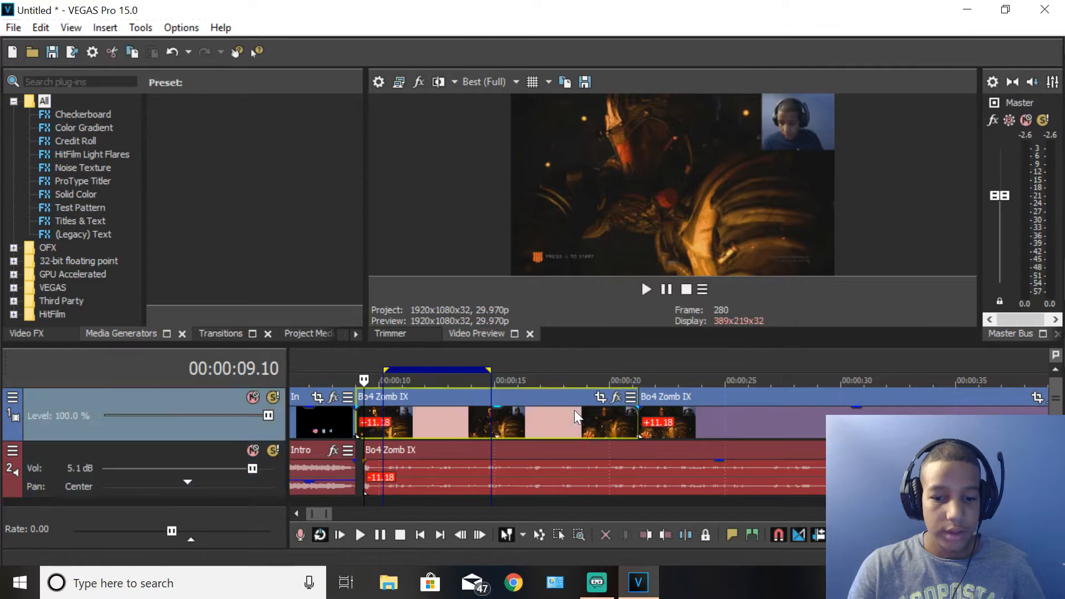
{"action": "left_click", "coordinate": [614, 274]}
Move the Bo4 Zomb IX audio back against the Intro at 00:00:09.00 and play the start to check it.
{"action": "key", "text": "space"}
{"action": "key", "text": "space"}
{"action": "left_click_drag", "start_coordinate": [408, 449], "coordinate": [403, 448]}
{"action": "key", "text": "space"}
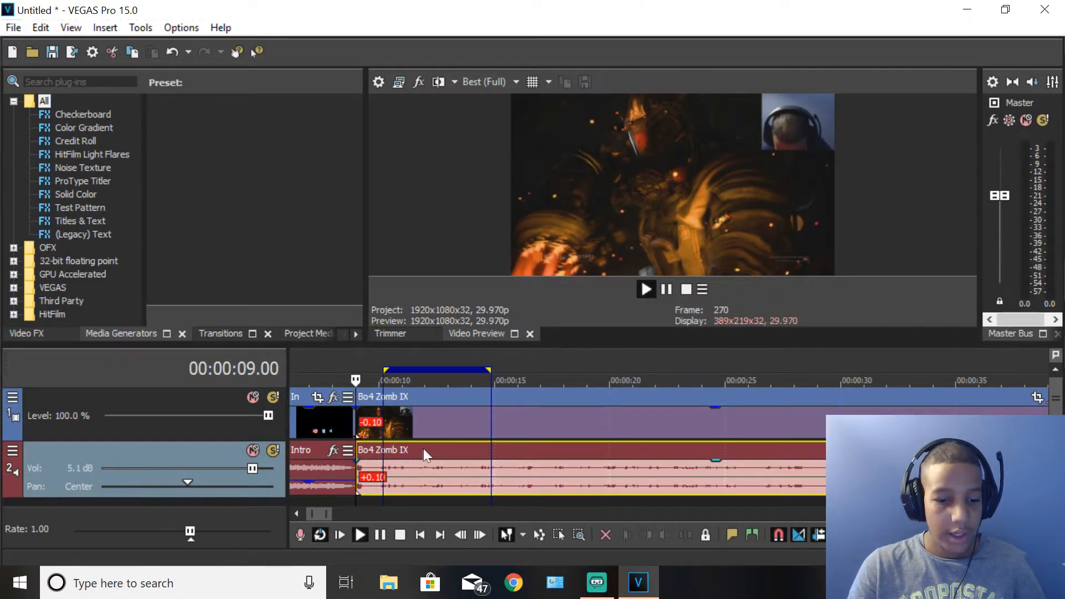
{"action": "key", "text": "space"}
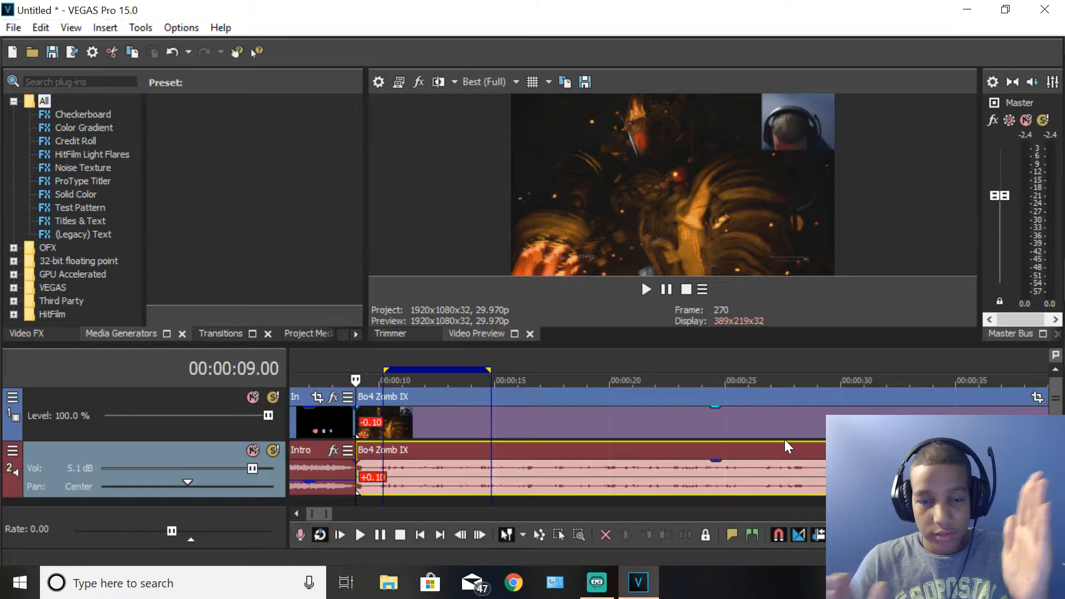
Move the loop region back over the Intro at the start of the timeline.
{"action": "scroll", "coordinate": [770, 440], "scroll_direction": "down", "scroll_amount": 5}
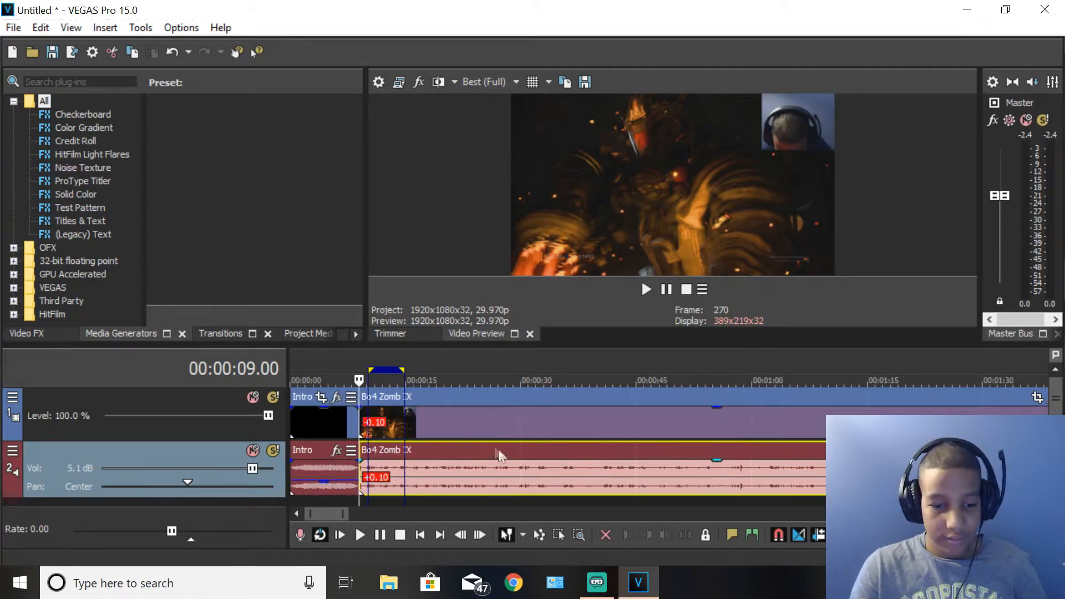
{"action": "left_click_drag", "start_coordinate": [384, 372], "coordinate": [319, 368]}
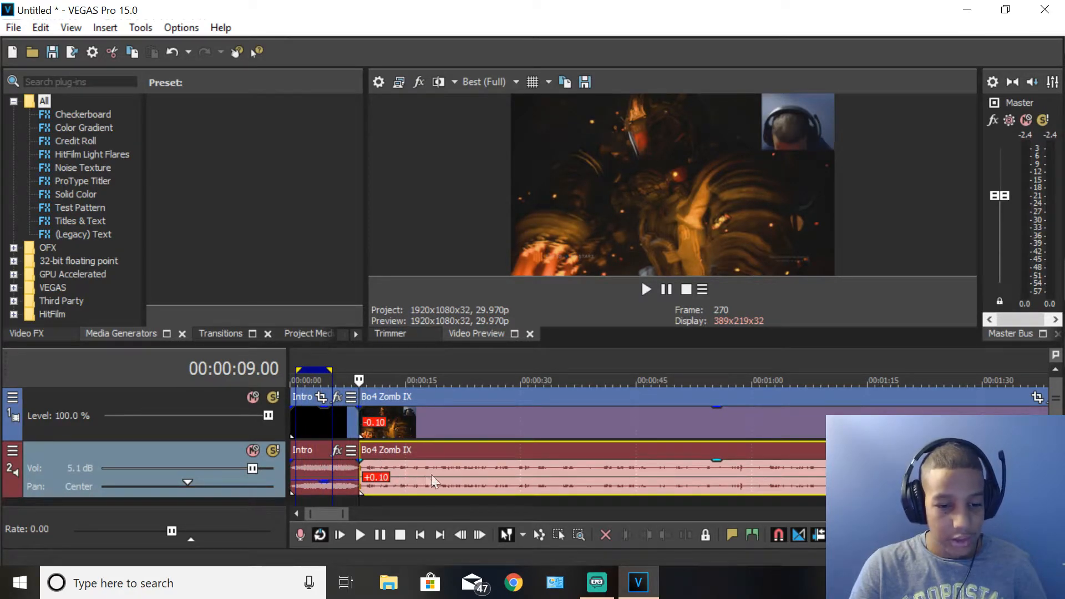
Play the Outro at the end of the timeline, around 00:36:29.
{"action": "scroll", "coordinate": [691, 482], "scroll_direction": "down", "scroll_amount": 5}
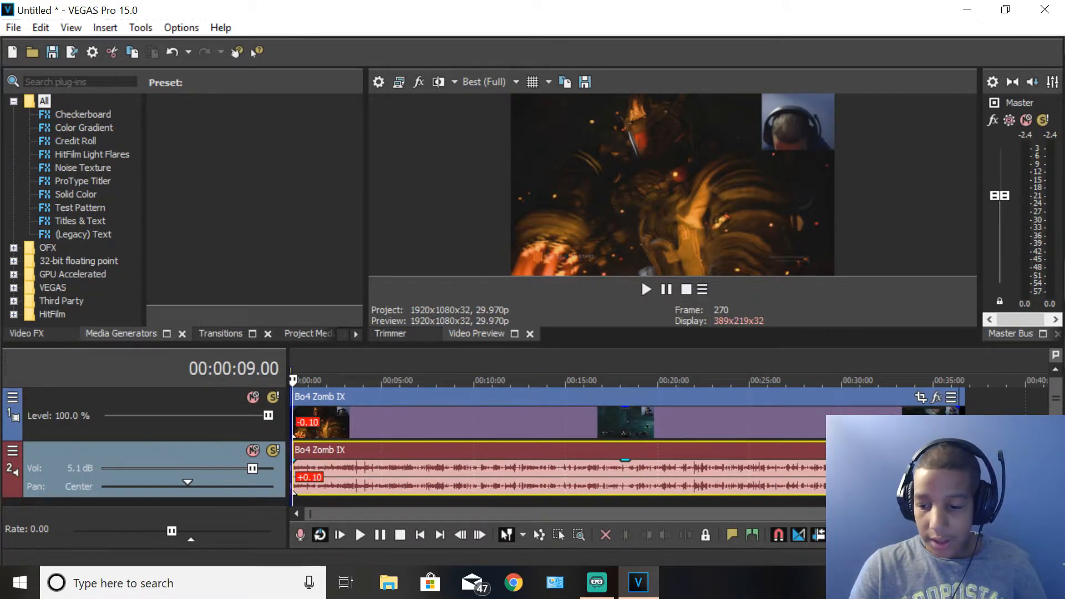
{"action": "key", "text": "ctrl+End"}
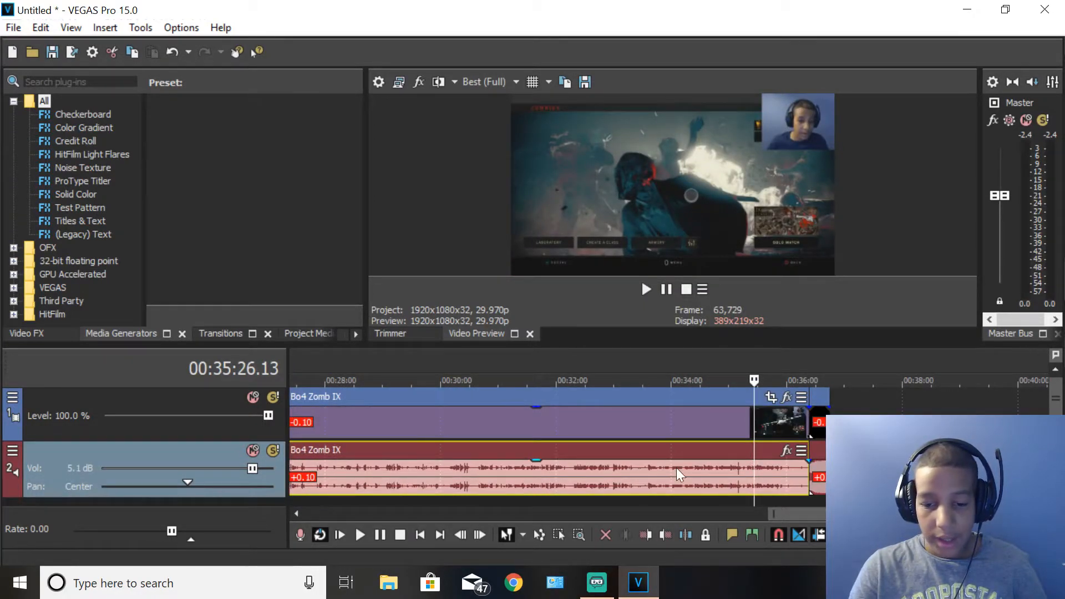
{"action": "left_click", "coordinate": [816, 478]}
{"action": "key", "text": "space"}
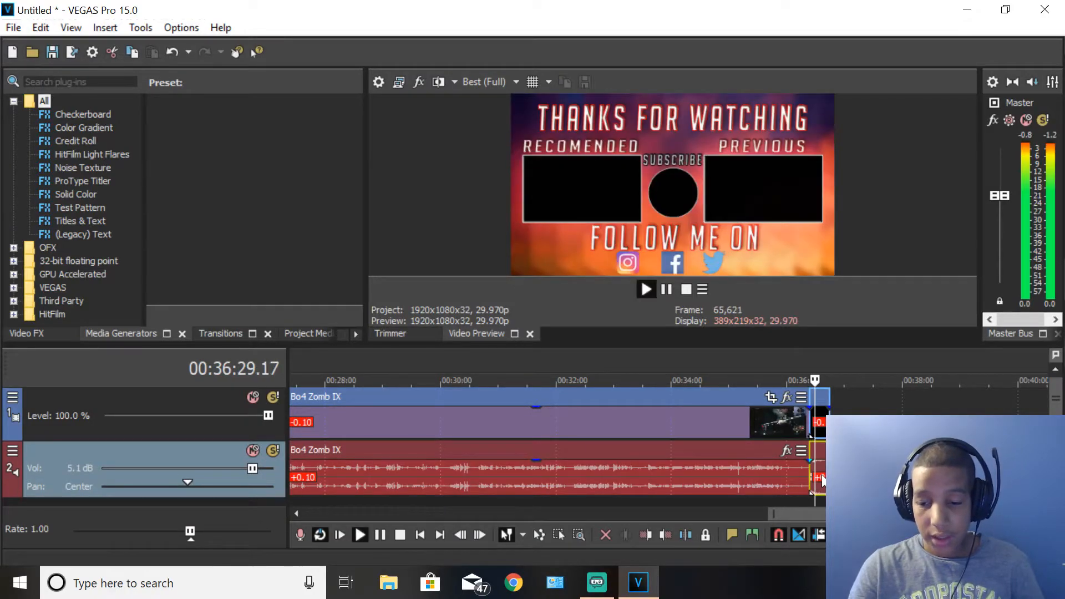
Play the start of the Outro, around 00:36:24, to check where it meets the Bo4 Zomb IX clip.
{"action": "key", "text": "space"}
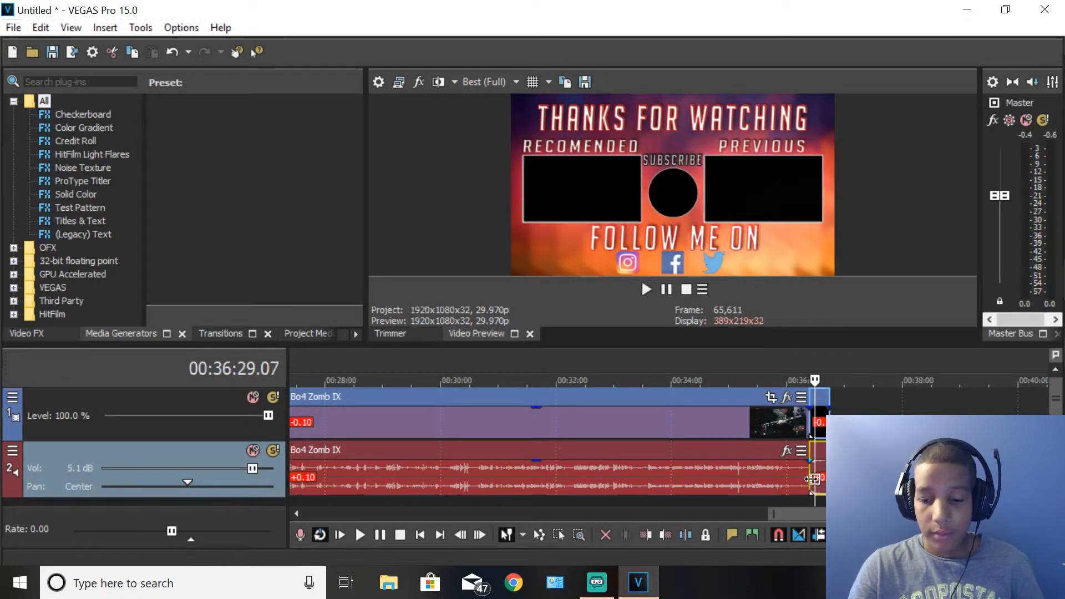
{"action": "key", "text": "space"}
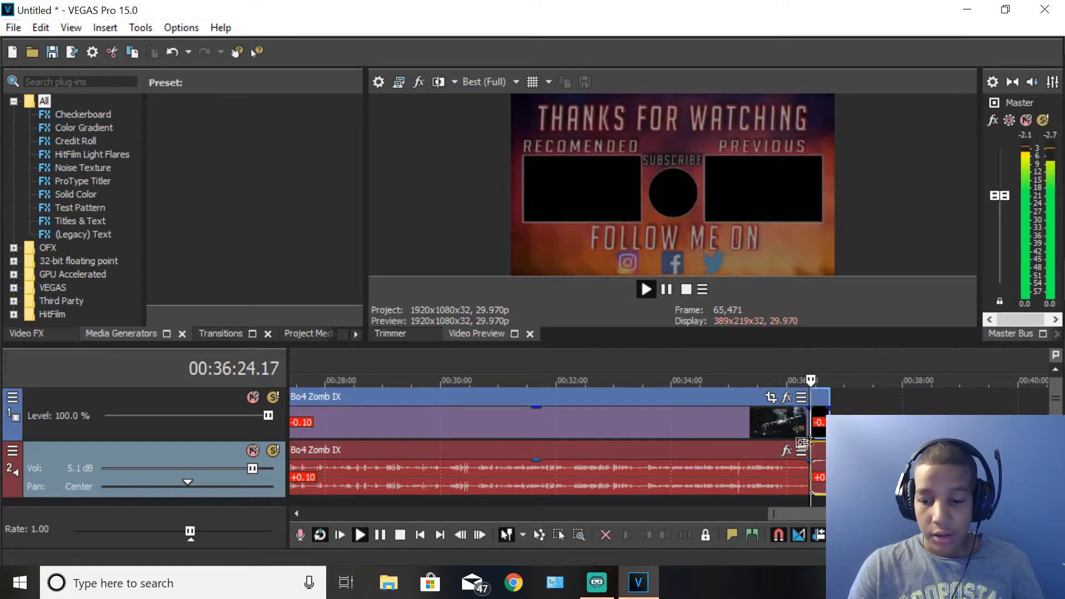
{"action": "key", "text": "space"}
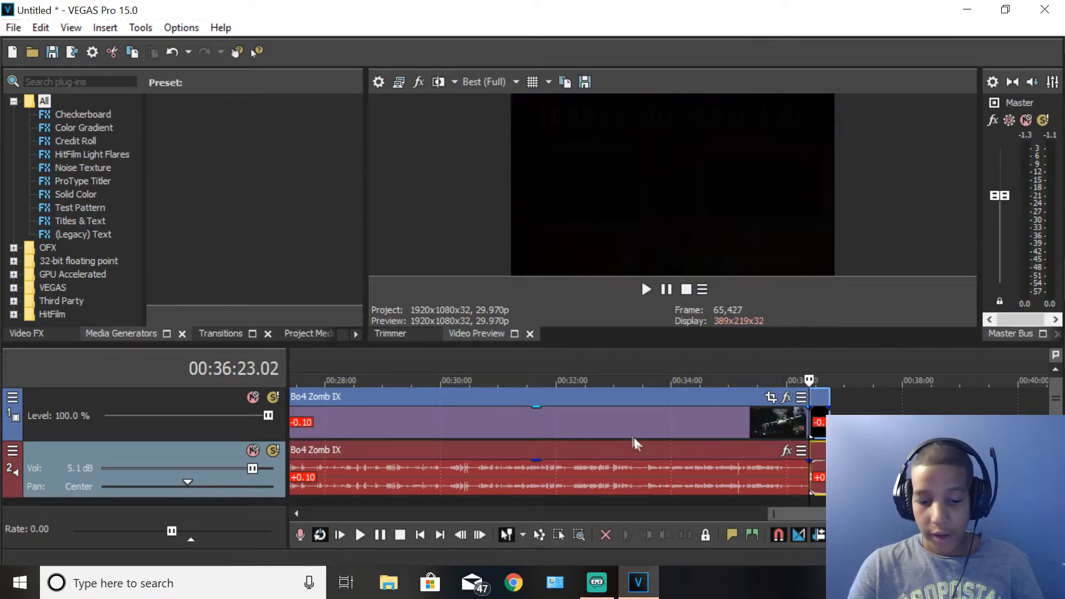
Insert an audio track between the video and the Bo4 Zomb IX audio, and add the NCS Different Heaven song to it.
{"action": "left_click", "coordinate": [665, 460]}
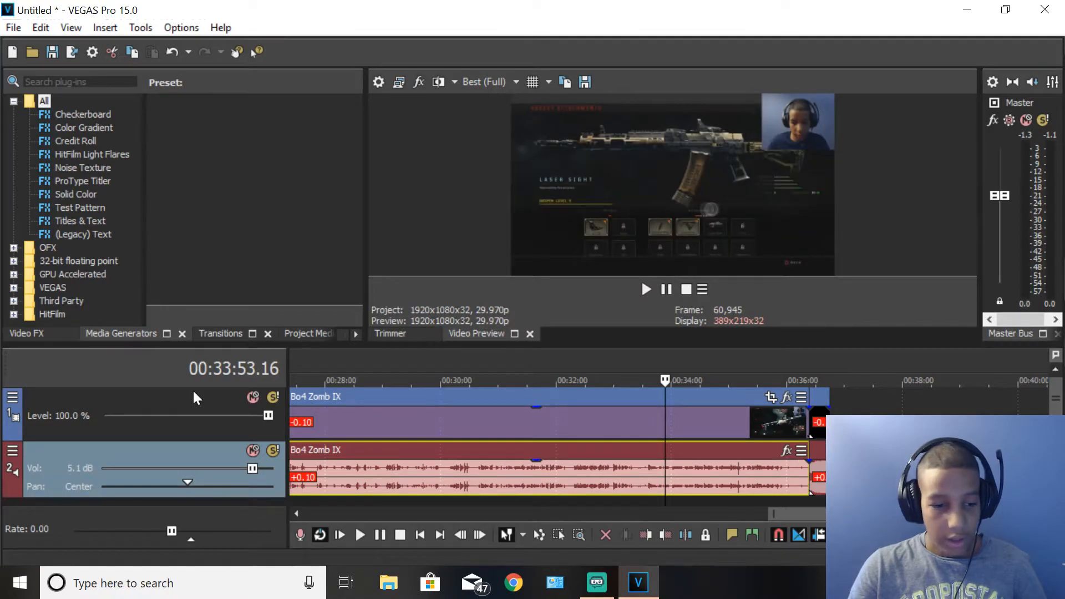
{"action": "left_click", "coordinate": [11, 398]}
{"action": "left_click", "coordinate": [8, 454]}
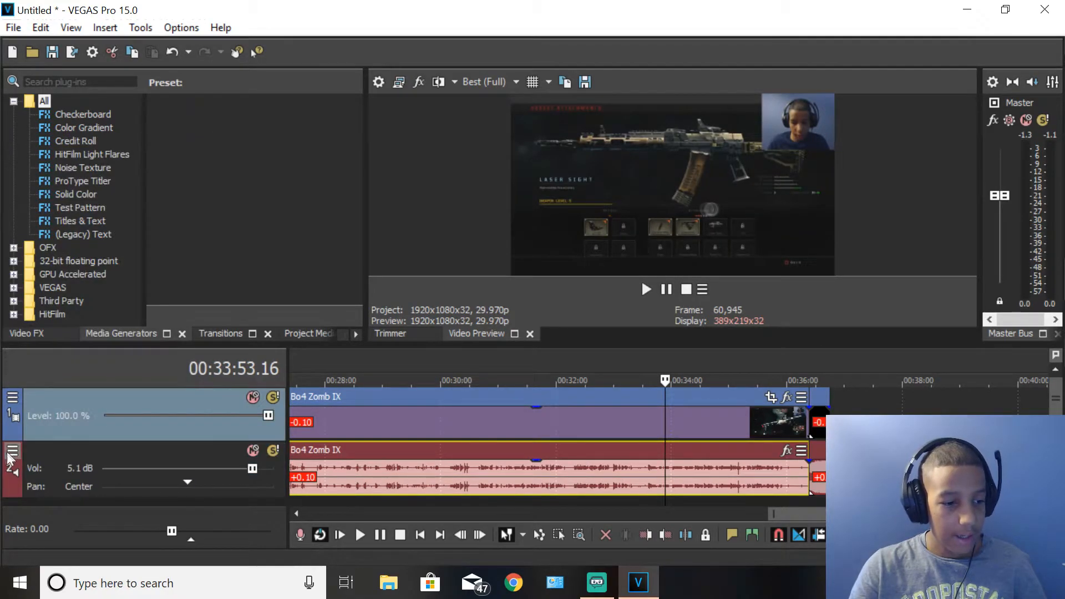
{"action": "left_click", "coordinate": [9, 455]}
{"action": "left_click", "coordinate": [101, 115]}
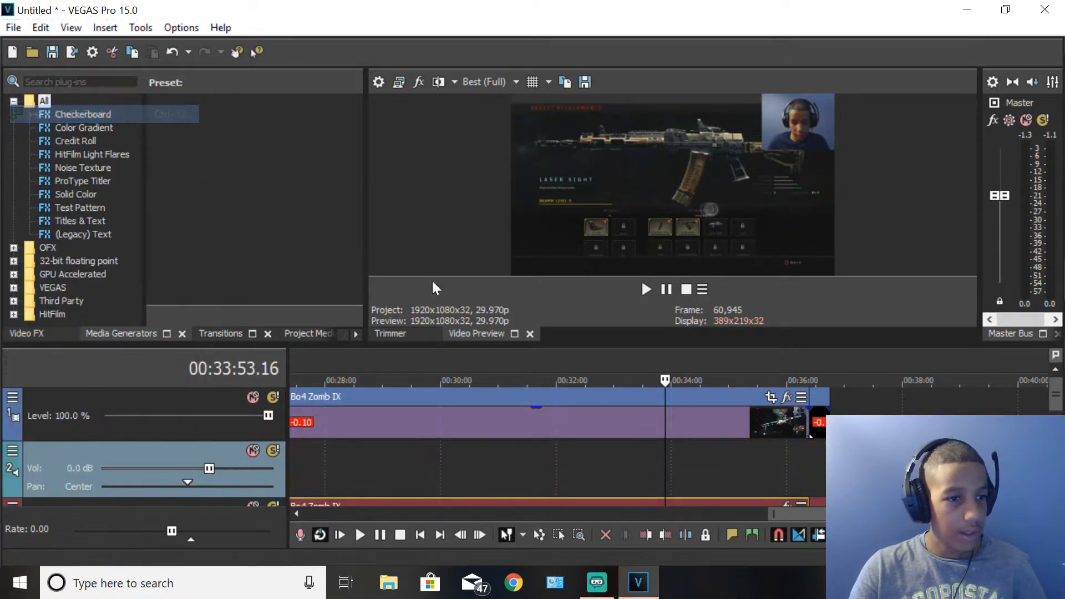
{"action": "left_click", "coordinate": [29, 53]}
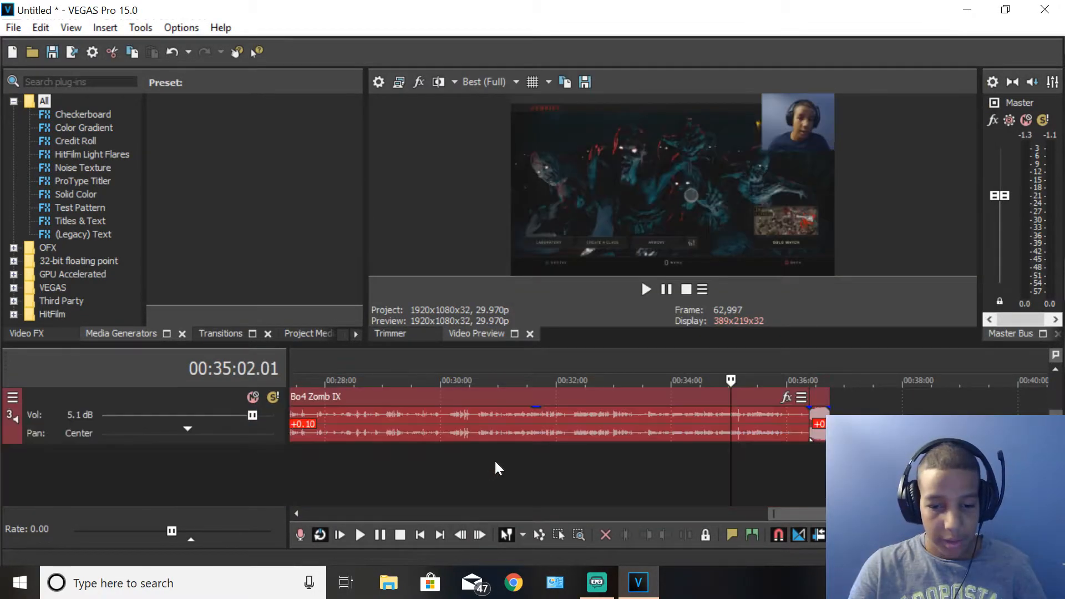
Play the project near the start of the timeline, around 00:00:51, and check the Bo4 Zomb IX audio track.
{"action": "scroll", "coordinate": [642, 453], "scroll_direction": "up", "scroll_amount": 2}
{"action": "scroll", "coordinate": [465, 448], "scroll_direction": "down", "scroll_amount": 5}
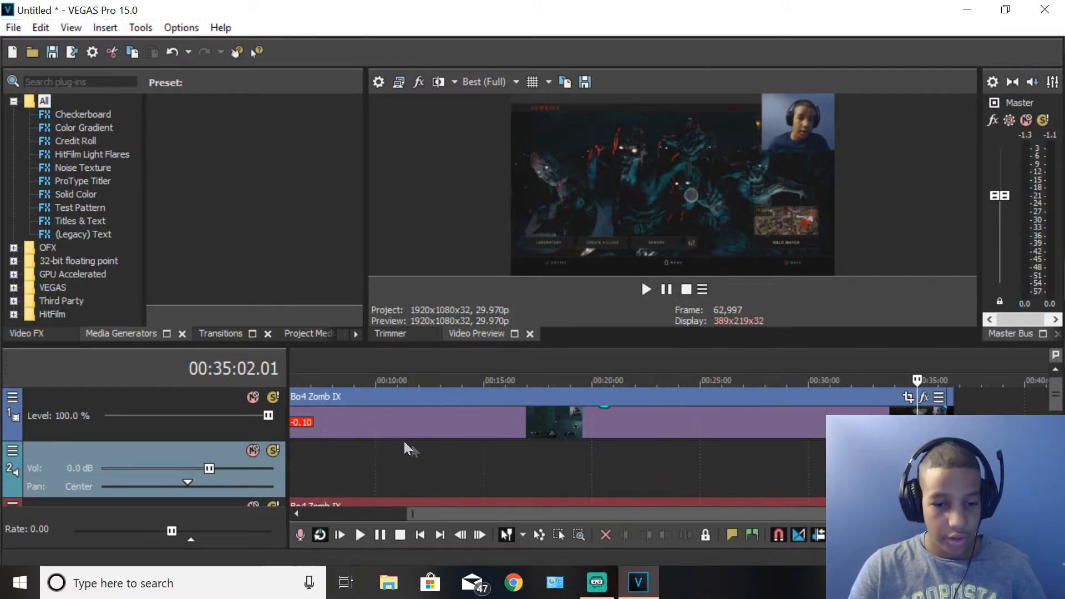
{"action": "left_click", "coordinate": [392, 452]}
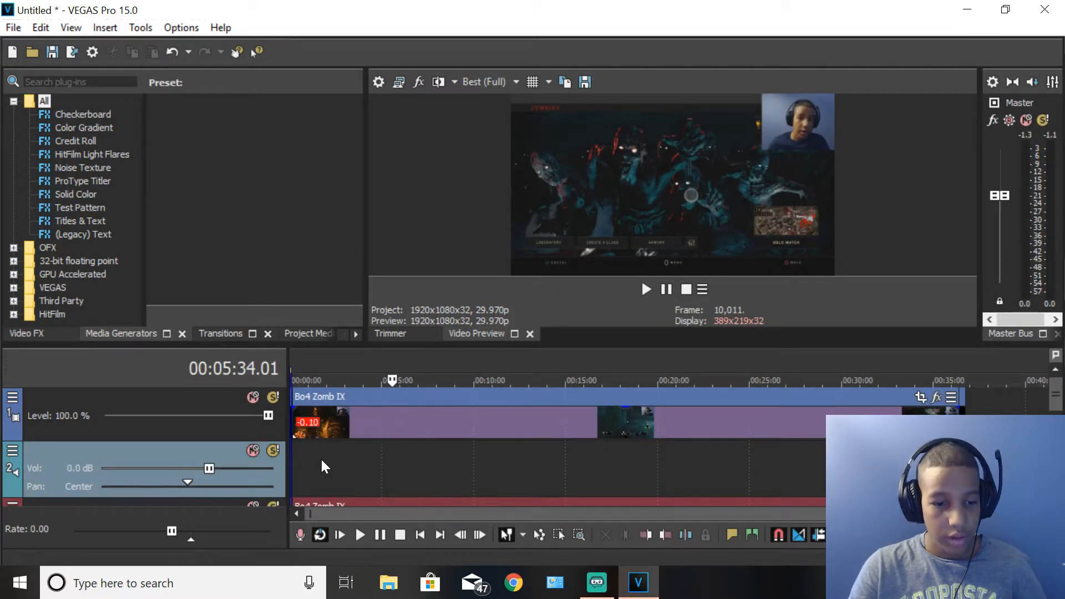
{"action": "left_click", "coordinate": [322, 460]}
{"action": "left_click", "coordinate": [306, 463]}
{"action": "key", "text": "space"}
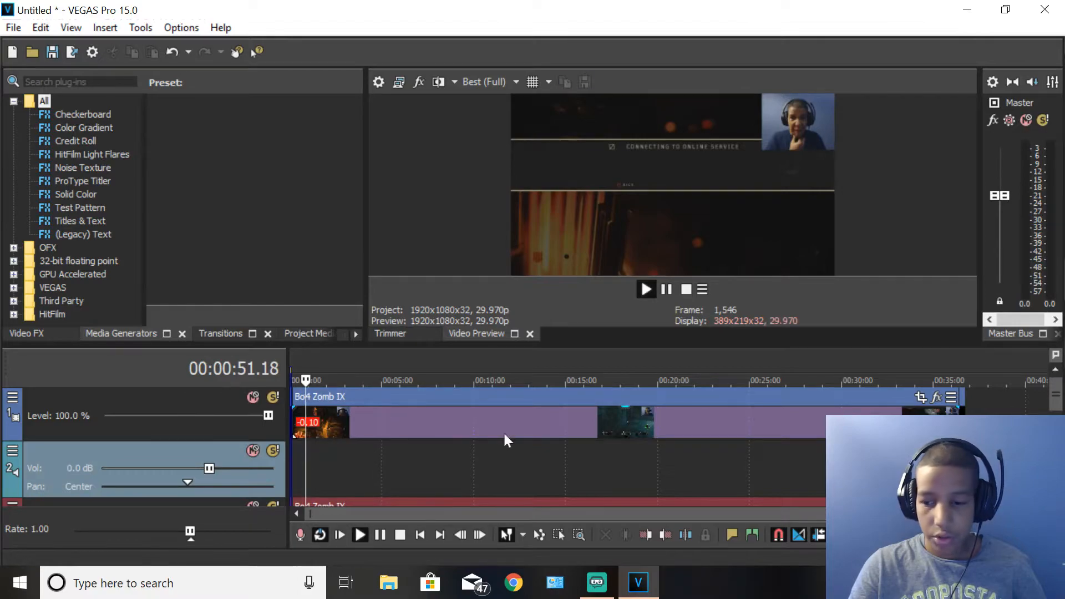
{"action": "scroll", "coordinate": [534, 430], "scroll_direction": "down", "scroll_amount": 2}
{"action": "key", "text": "space"}
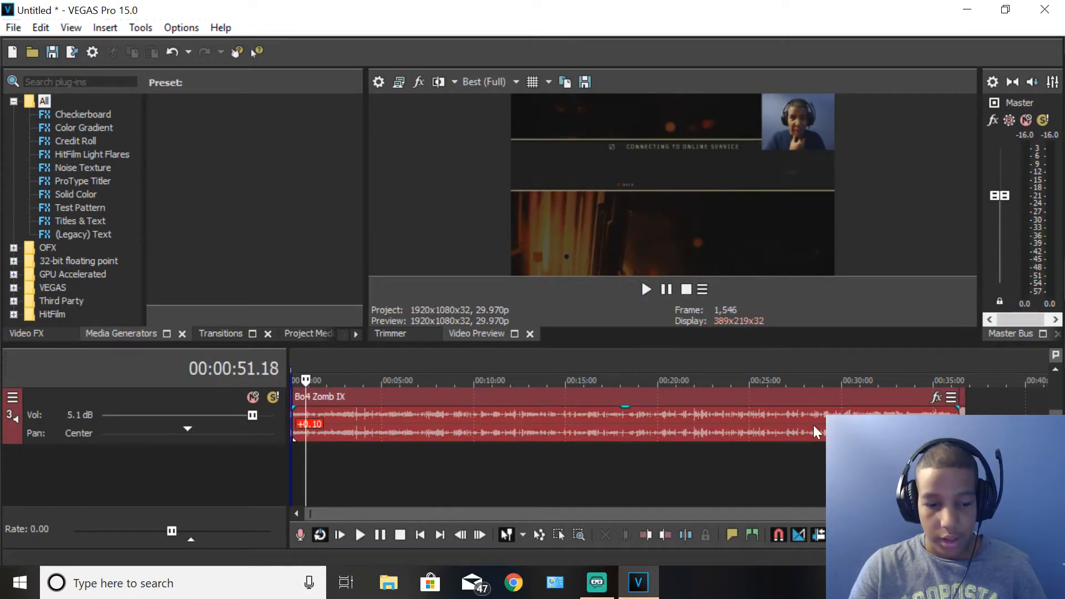
Collapse the height of the music track above the Bo4 Zomb IX audio track.
{"action": "scroll", "coordinate": [355, 420], "scroll_direction": "up", "scroll_amount": 2}
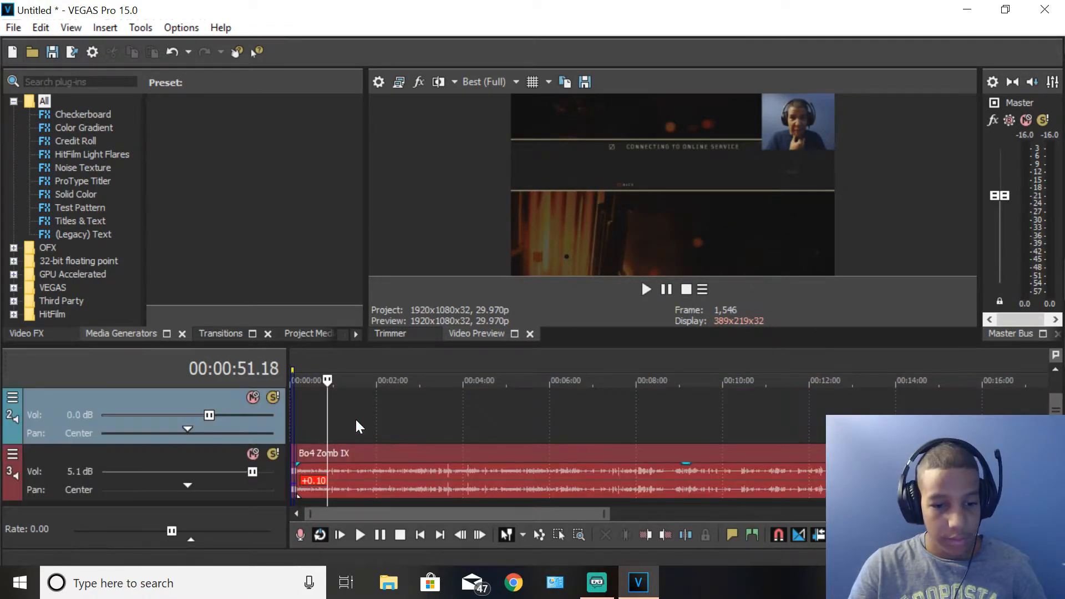
{"action": "scroll", "coordinate": [357, 420], "scroll_direction": "down", "scroll_amount": 1}
{"action": "scroll", "coordinate": [356, 420], "scroll_direction": "up", "scroll_amount": 1}
{"action": "scroll", "coordinate": [357, 420], "scroll_direction": "down", "scroll_amount": 1}
{"action": "scroll", "coordinate": [356, 420], "scroll_direction": "up", "scroll_amount": 2}
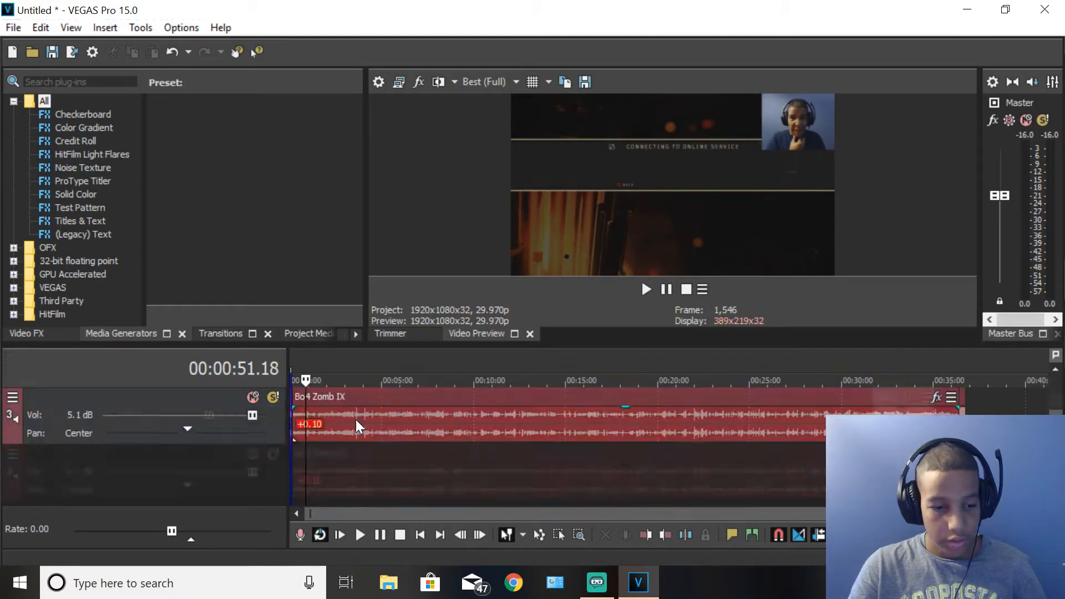
{"action": "scroll", "coordinate": [360, 417], "scroll_direction": "down", "scroll_amount": 2}
{"action": "scroll", "coordinate": [360, 417], "scroll_direction": "up", "scroll_amount": 2}
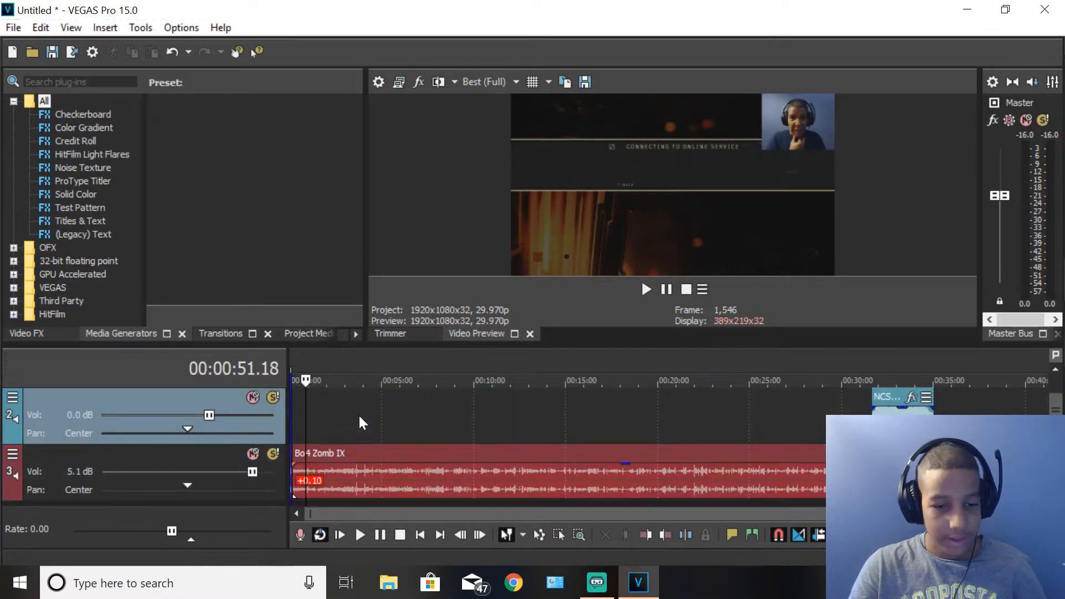
{"action": "scroll", "coordinate": [359, 415], "scroll_direction": "down", "scroll_amount": 2}
{"action": "scroll", "coordinate": [358, 413], "scroll_direction": "up", "scroll_amount": 2}
{"action": "scroll", "coordinate": [358, 415], "scroll_direction": "down", "scroll_amount": 1}
{"action": "left_click_drag", "start_coordinate": [242, 442], "coordinate": [251, 413]}
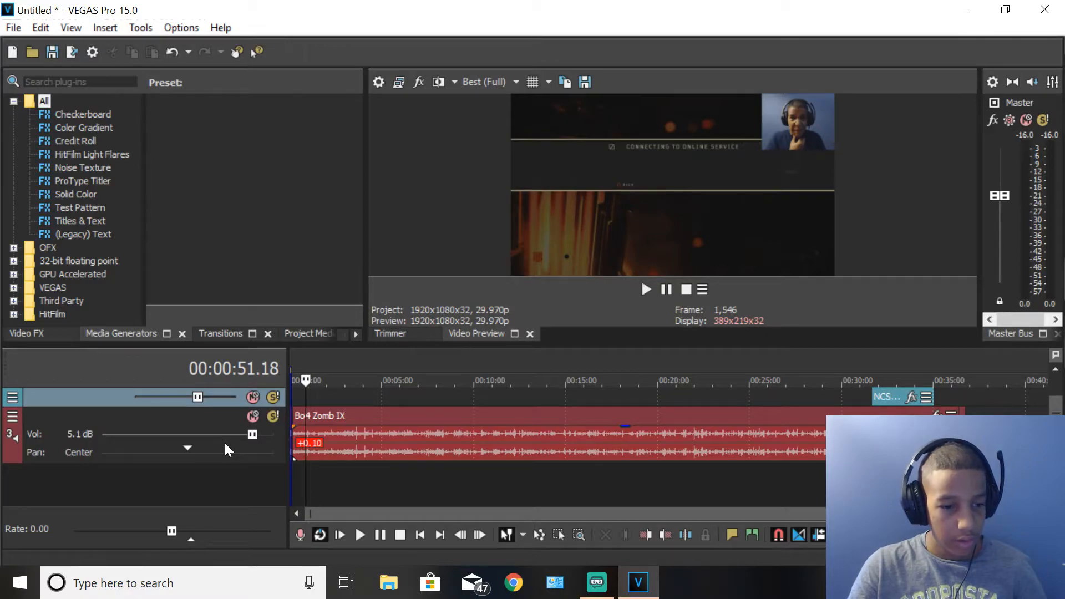
Try lowering the Bo4 Zomb IX audio track's volume to 4.5 dB.
{"action": "scroll", "coordinate": [228, 432], "scroll_direction": "up", "scroll_amount": 5}
{"action": "left_click_drag", "start_coordinate": [267, 435], "coordinate": [244, 439]}
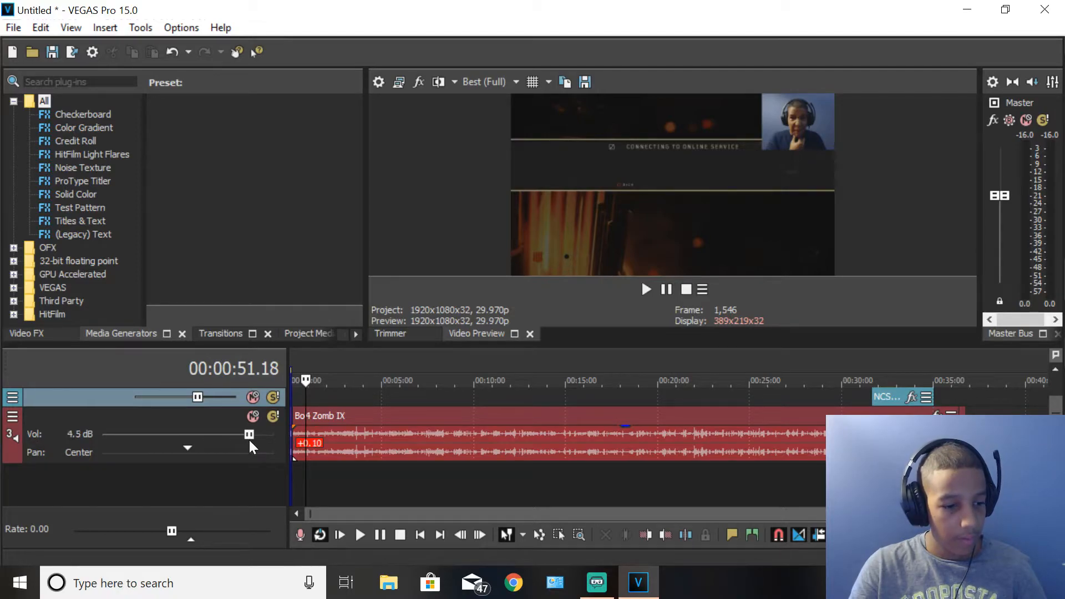
{"action": "scroll", "coordinate": [346, 467], "scroll_direction": "up", "scroll_amount": 1}
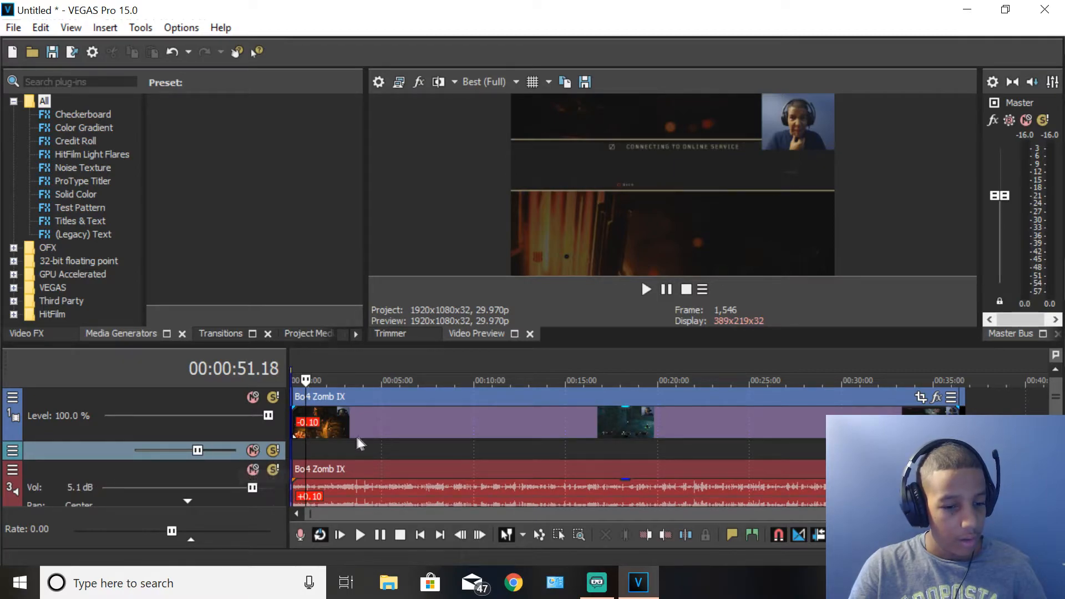
Reduce the heights of the video, music and Bo4 Zomb IX audio tracks so all three fit in view.
{"action": "scroll", "coordinate": [139, 471], "scroll_direction": "down", "scroll_amount": 2}
{"action": "left_click_drag", "start_coordinate": [176, 463], "coordinate": [173, 442]}
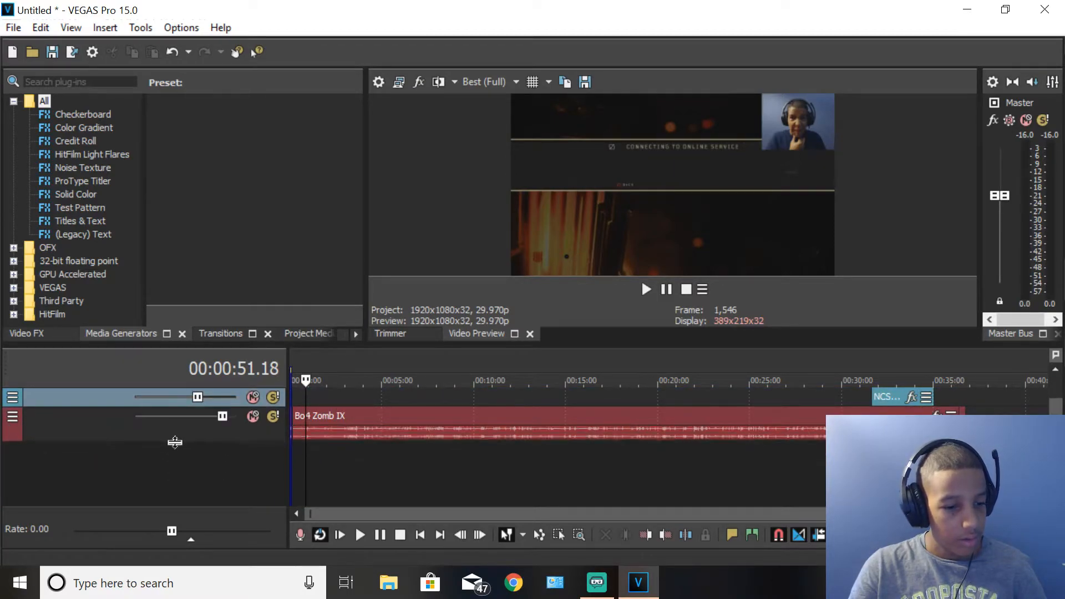
{"action": "left_click_drag", "start_coordinate": [169, 404], "coordinate": [169, 417]}
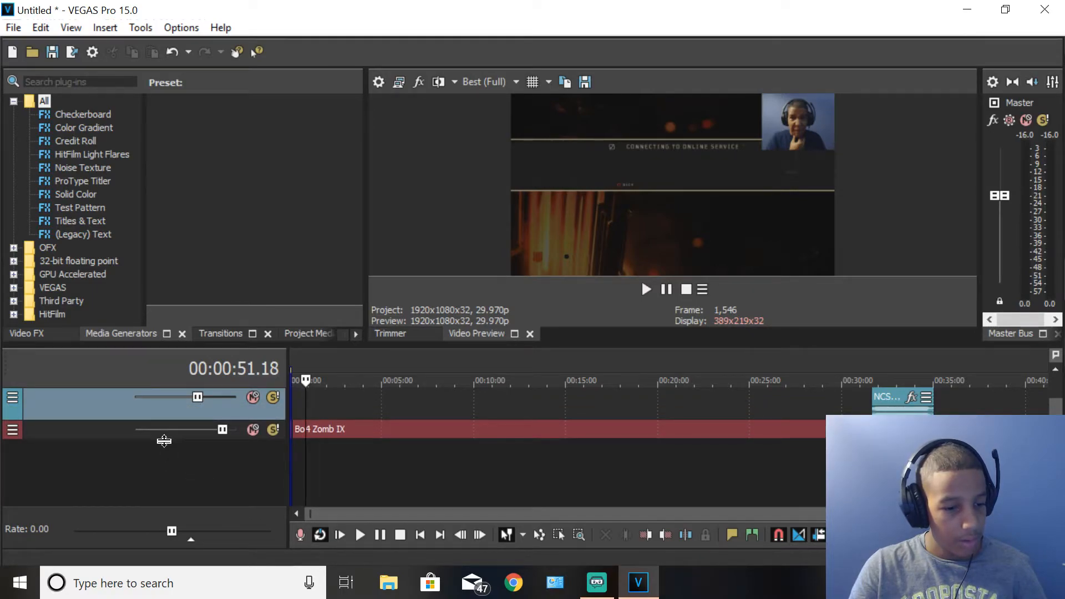
{"action": "left_click_drag", "start_coordinate": [164, 439], "coordinate": [164, 455]}
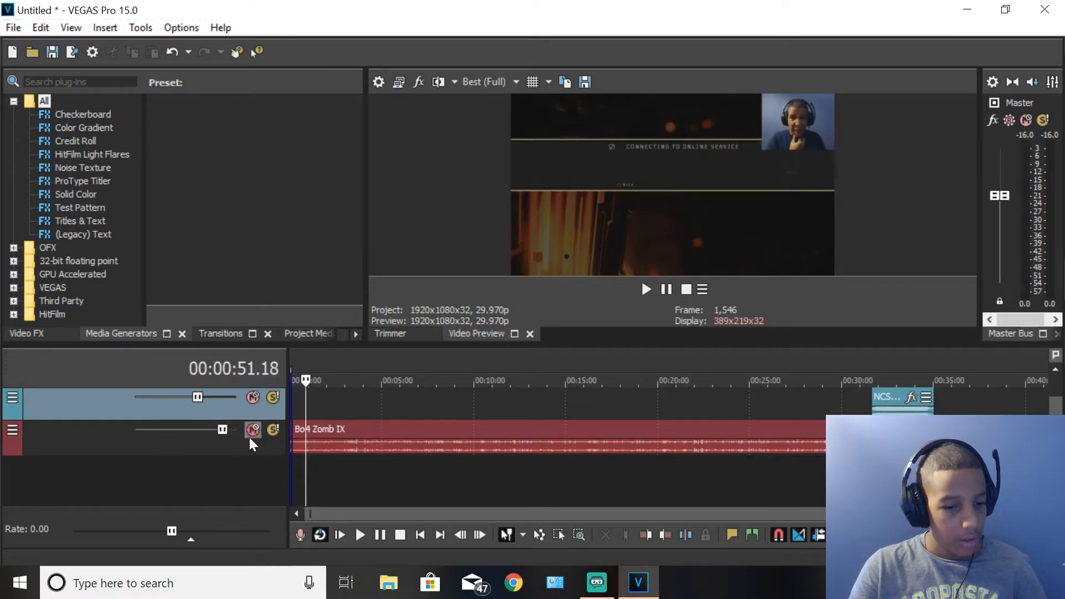
{"action": "scroll", "coordinate": [339, 447], "scroll_direction": "up", "scroll_amount": 1}
{"action": "left_click_drag", "start_coordinate": [239, 441], "coordinate": [245, 425]}
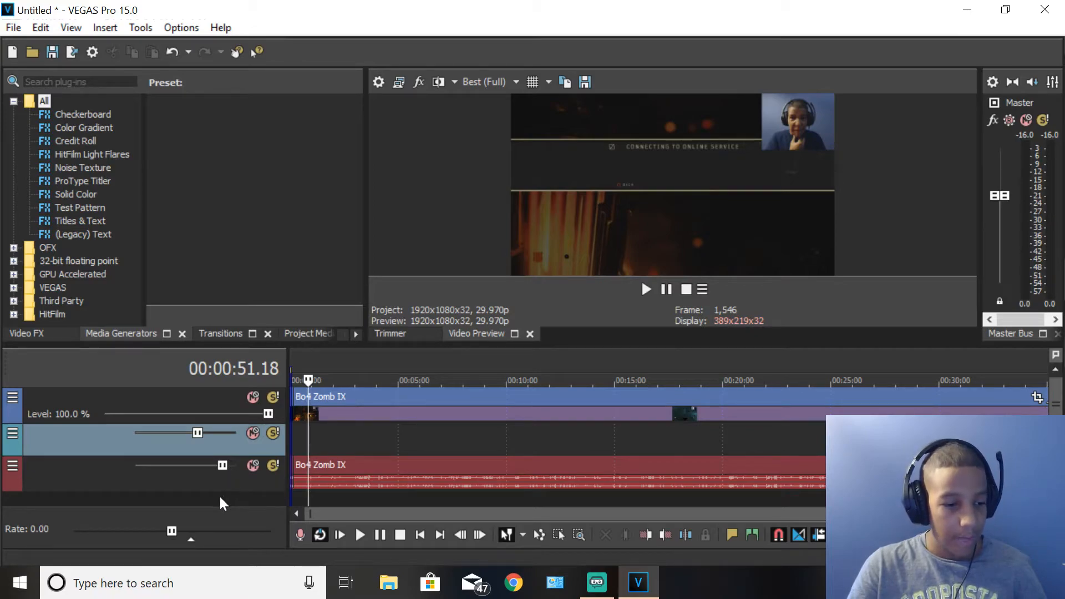
Enlarge the video, music and Bo4 Zomb IX audio tracks again to show their full controls.
{"action": "left_click_drag", "start_coordinate": [220, 491], "coordinate": [221, 533]}
{"action": "left_click_drag", "start_coordinate": [210, 458], "coordinate": [210, 486]}
{"action": "left_click_drag", "start_coordinate": [221, 423], "coordinate": [220, 444]}
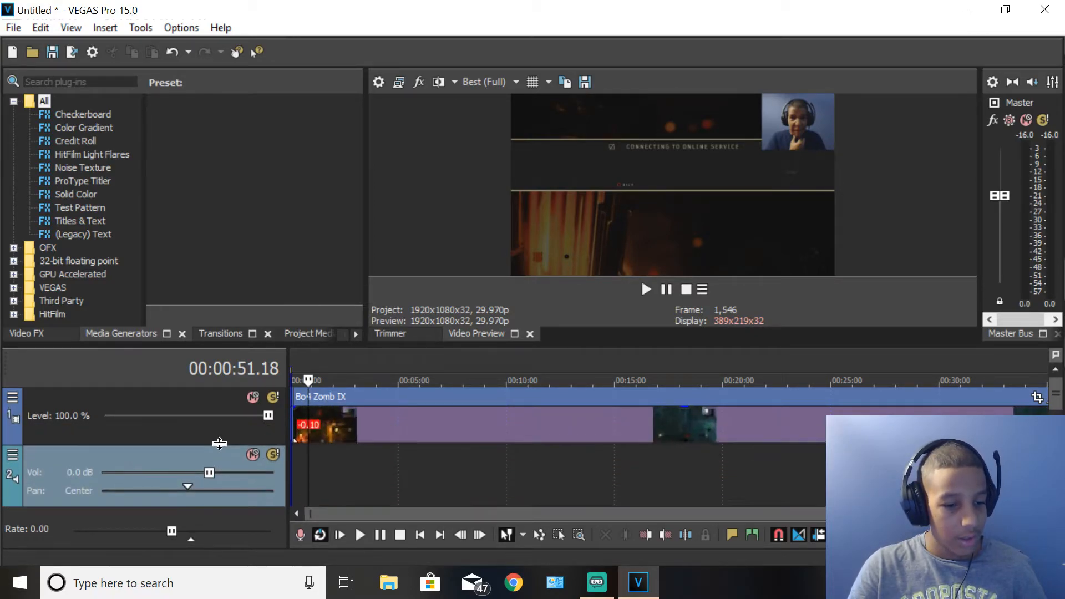
Shorten the video and music tracks, leaving the Bo4 Zomb IX audio track tall enough to show its volume and pan.
{"action": "scroll", "coordinate": [411, 441], "scroll_direction": "down", "scroll_amount": 2}
{"action": "scroll", "coordinate": [413, 442], "scroll_direction": "up", "scroll_amount": 2}
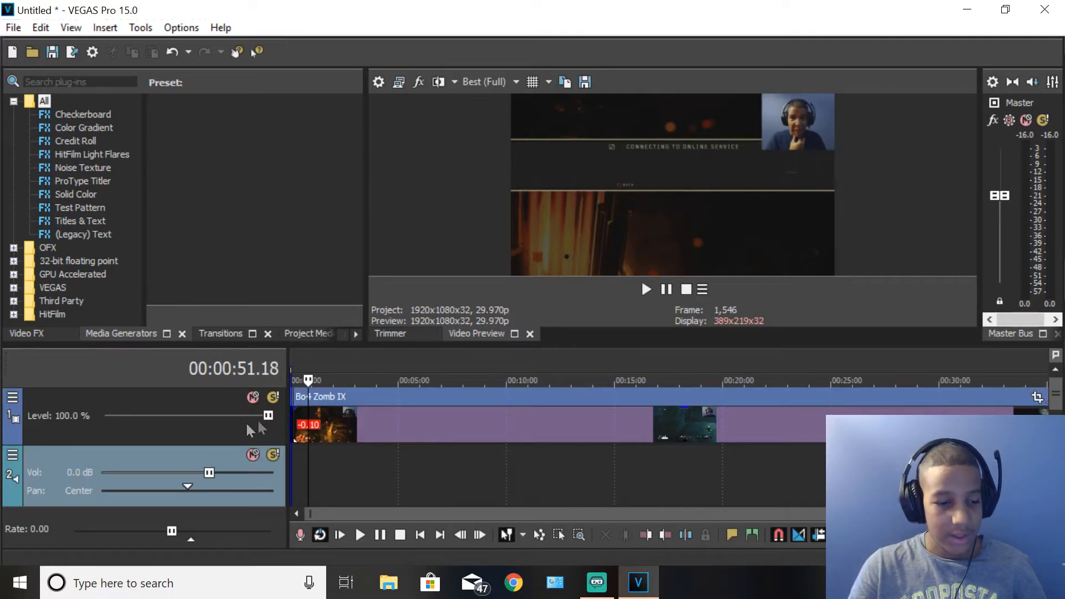
{"action": "left_click_drag", "start_coordinate": [211, 445], "coordinate": [216, 426]}
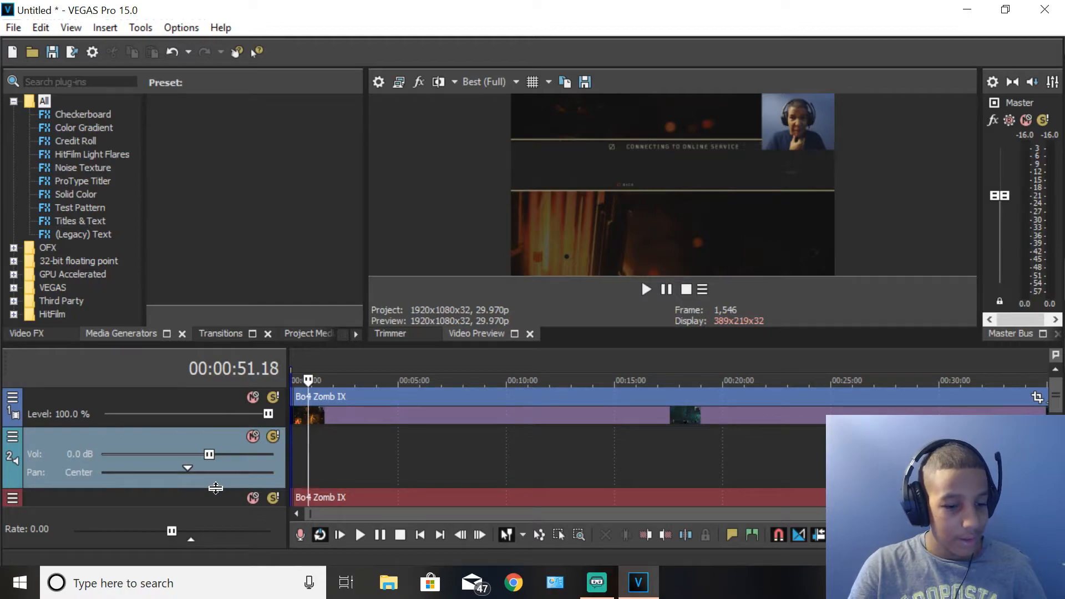
{"action": "scroll", "coordinate": [333, 444], "scroll_direction": "down", "scroll_amount": 3}
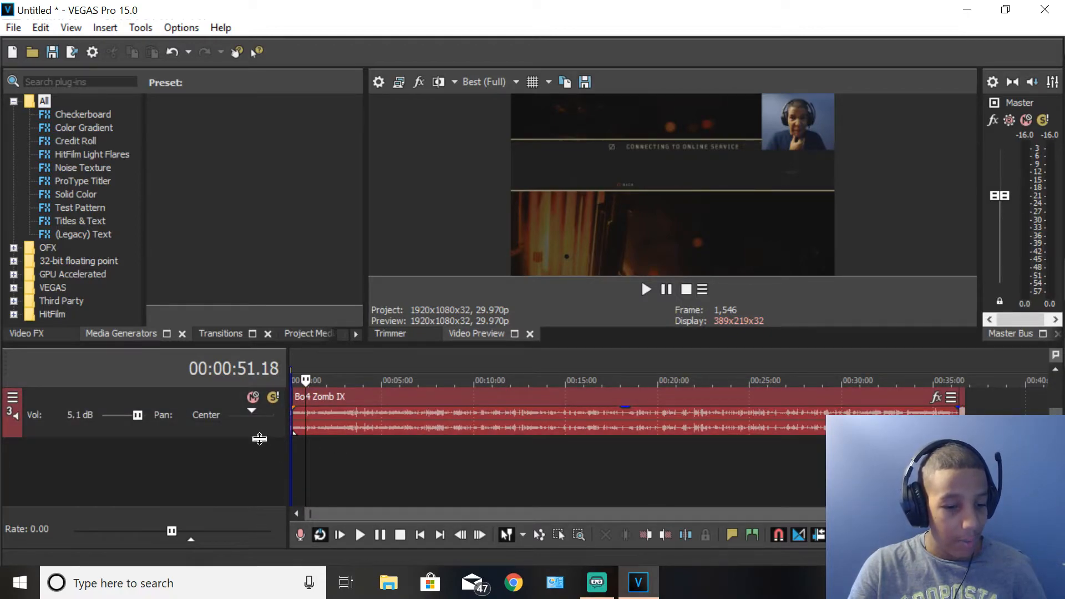
{"action": "left_click_drag", "start_coordinate": [259, 439], "coordinate": [265, 410]}
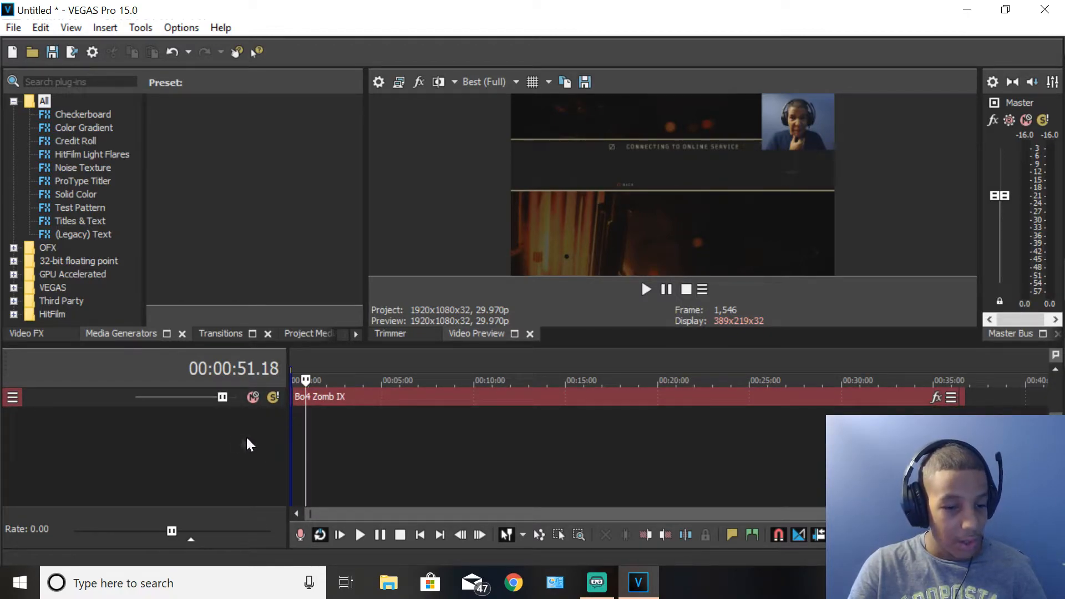
{"action": "scroll", "coordinate": [224, 449], "scroll_direction": "up", "scroll_amount": 3}
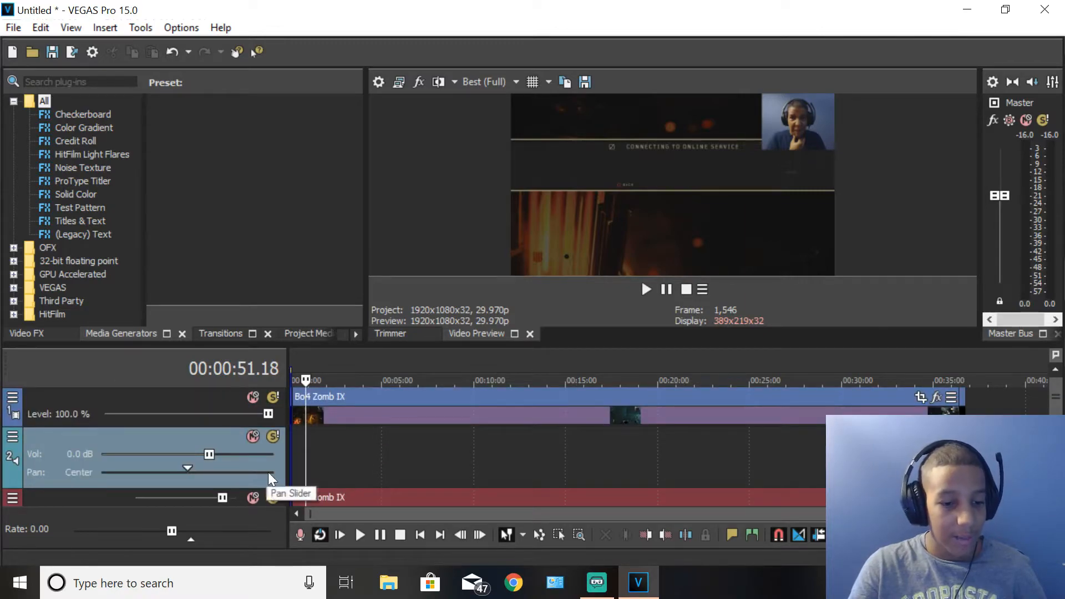
{"action": "mouse_move", "coordinate": [237, 489]}
{"action": "left_mouse_down"}
{"action": "mouse_move", "coordinate": [247, 474]}
{"action": "mouse_move", "coordinate": [240, 505]}
{"action": "left_mouse_up"}
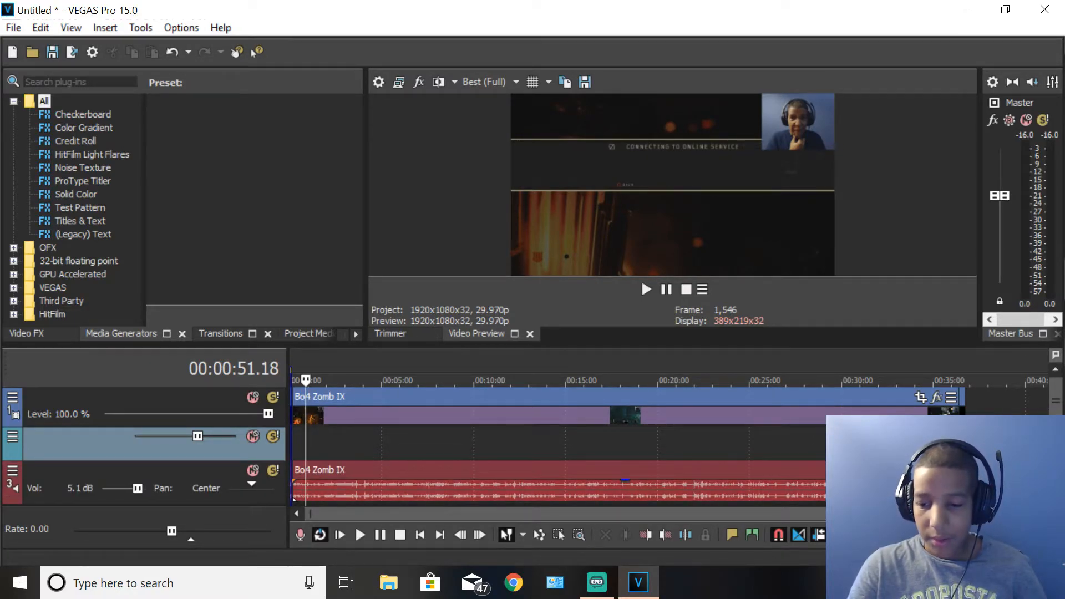
Cut the NCS005DD _ Different Heaven - Safe And Sound music at 00:36:23.02, where the Outro begins.
{"action": "left_click", "coordinate": [842, 444]}
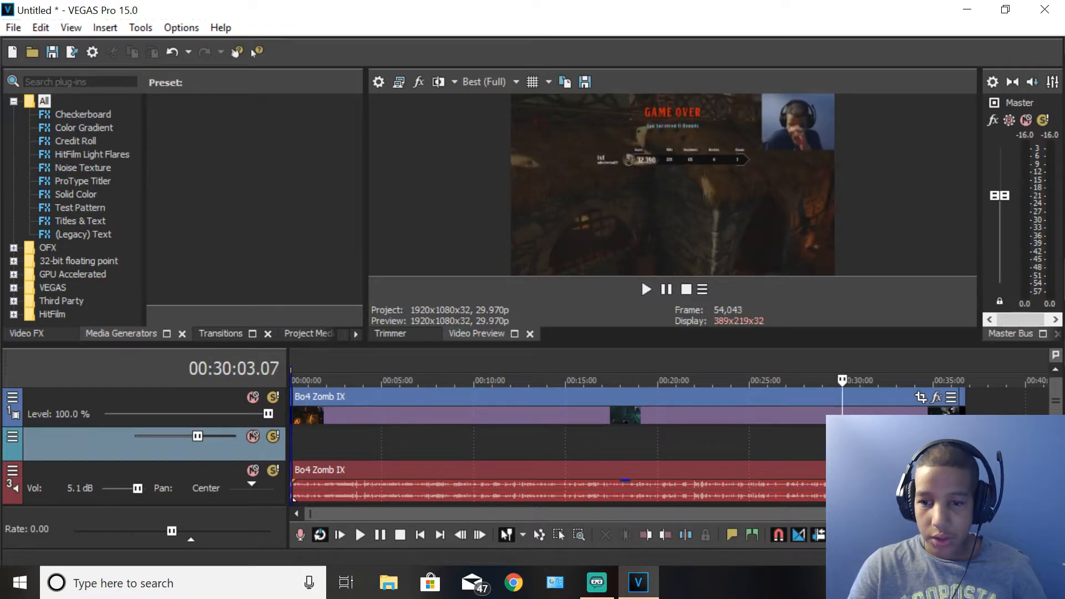
{"action": "key", "text": "space"}
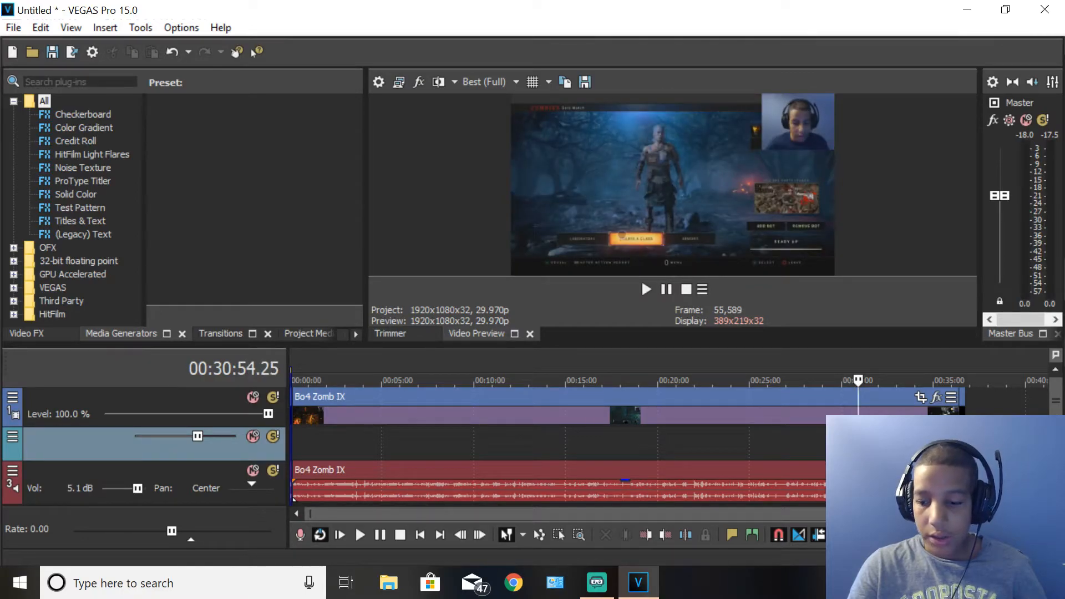
{"action": "left_click", "coordinate": [852, 444]}
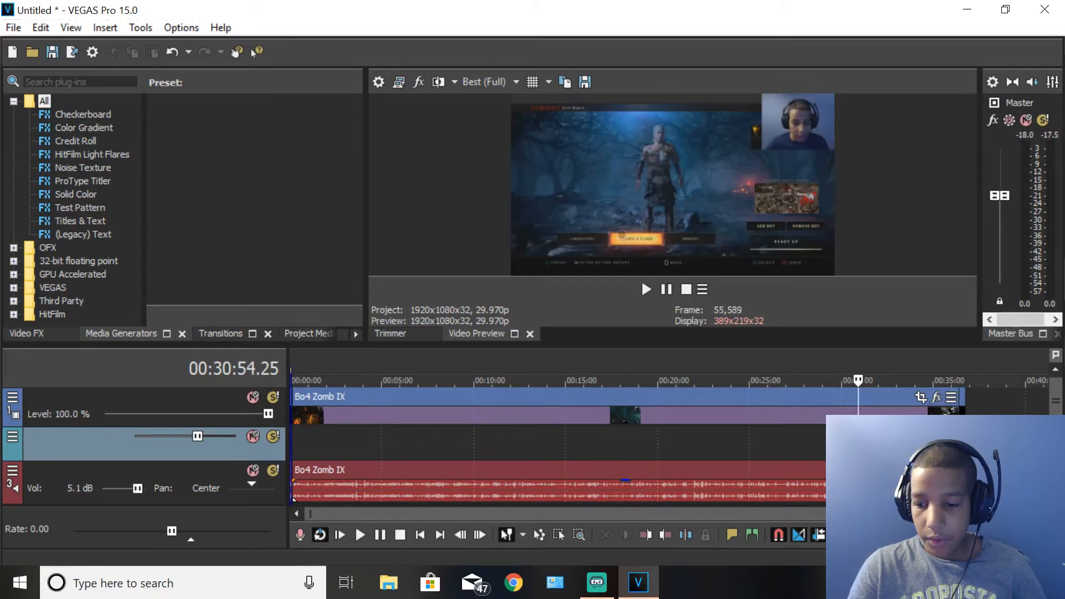
{"action": "key", "text": "s"}
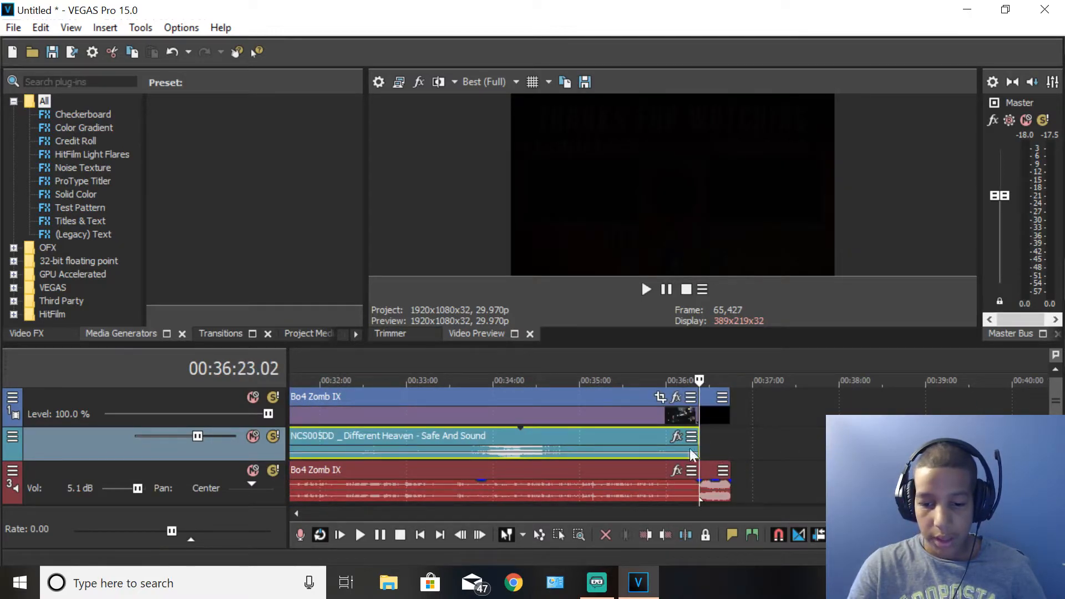
Play the Different Heaven music together with the gameplay around 00:34:36.
{"action": "left_click_drag", "start_coordinate": [622, 448], "coordinate": [645, 436]}
{"action": "left_click", "coordinate": [545, 438]}
{"action": "key", "text": "space"}
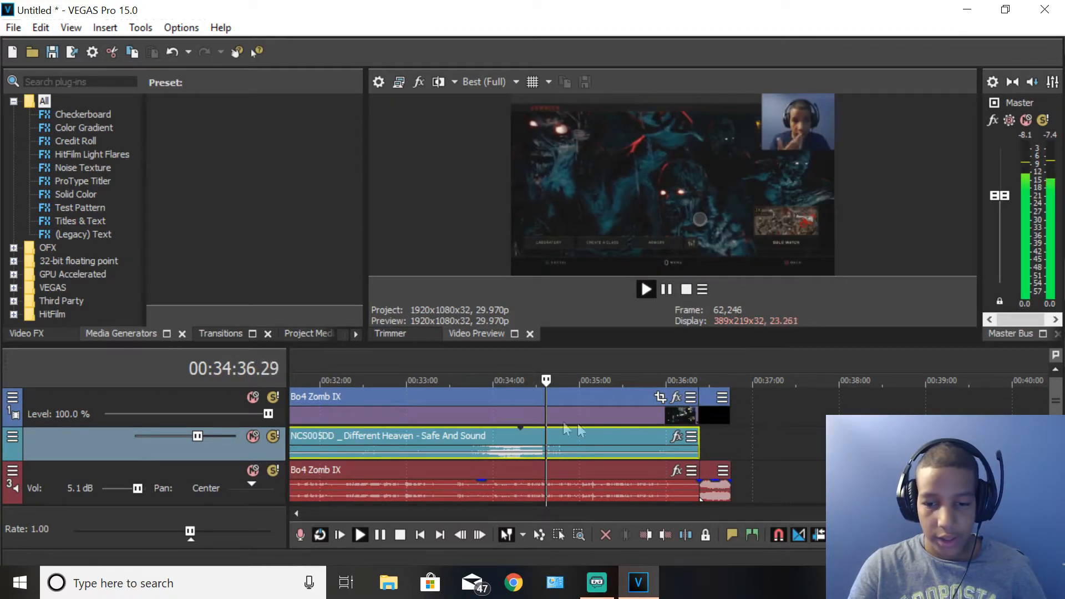
{"action": "key", "text": "space"}
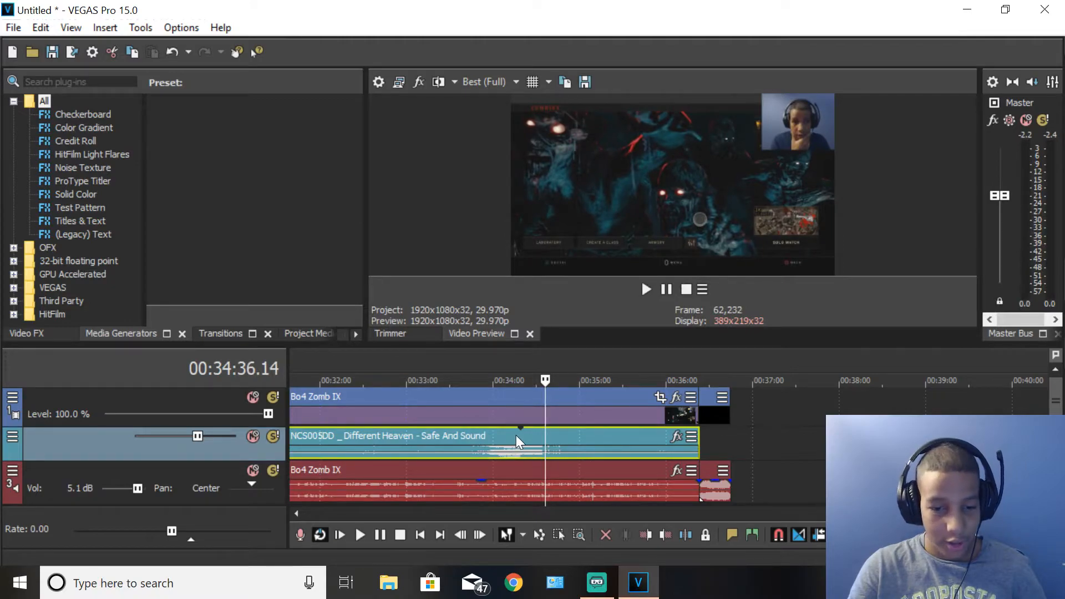
{"action": "mouse_move", "coordinate": [569, 444]}
{"action": "left_mouse_down"}
{"action": "mouse_move", "coordinate": [584, 449]}
{"action": "mouse_move", "coordinate": [567, 448]}
{"action": "left_mouse_up"}
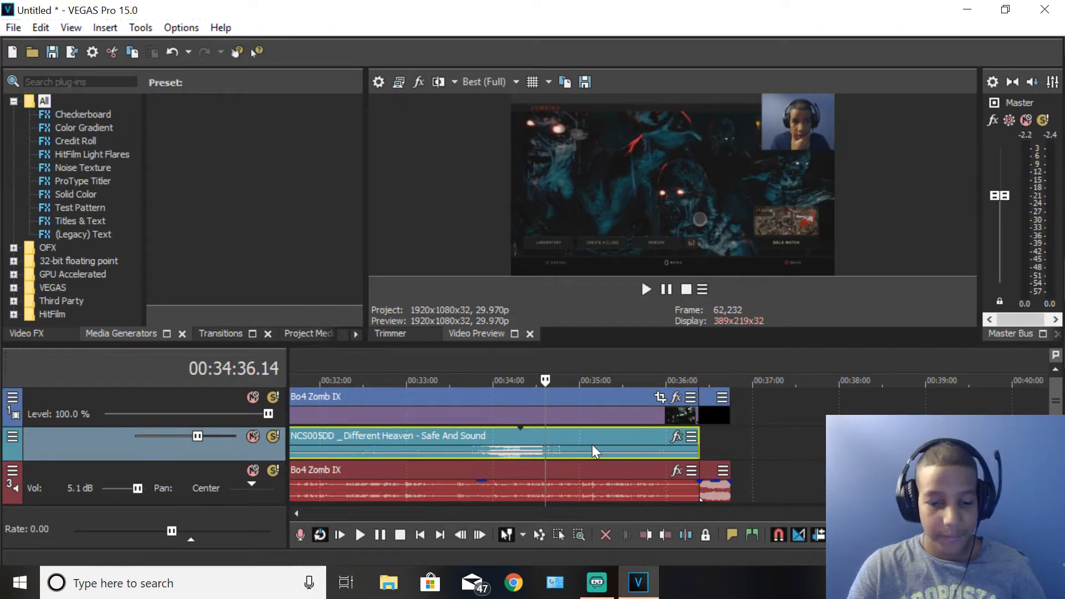
Slide the Different Heaven music slightly earlier and extend its end to about 00:37:36.
{"action": "left_click_drag", "start_coordinate": [598, 434], "coordinate": [557, 439]}
{"action": "left_click_drag", "start_coordinate": [667, 438], "coordinate": [805, 438]}
Play the gameplay with the Different Heaven music from 00:35:33.17, 00:35:48.17 and 00:35:57.24.
{"action": "left_click", "coordinate": [628, 450]}
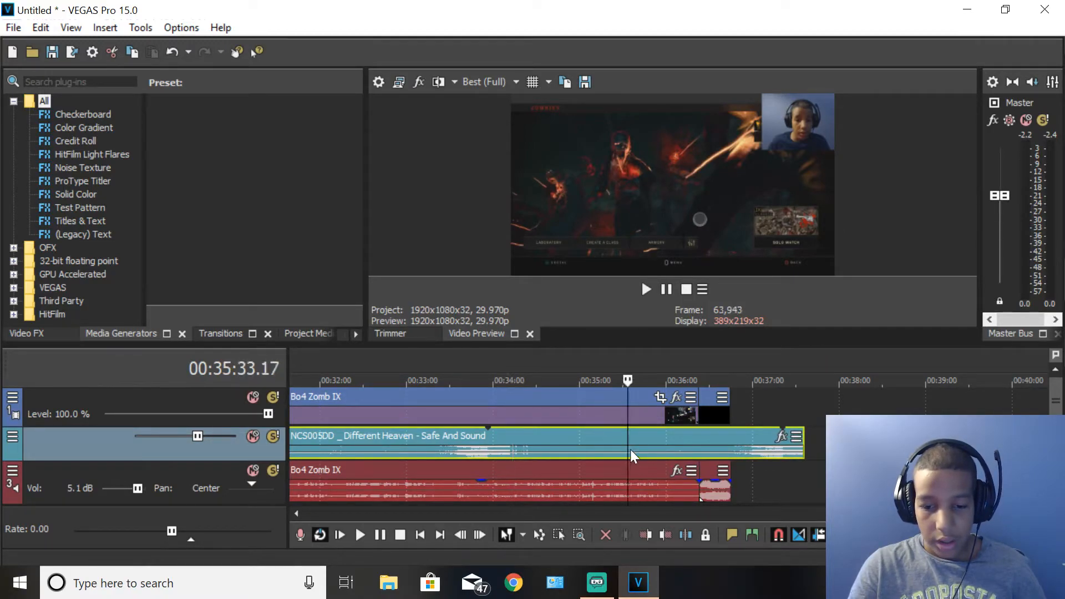
{"action": "key", "text": "space"}
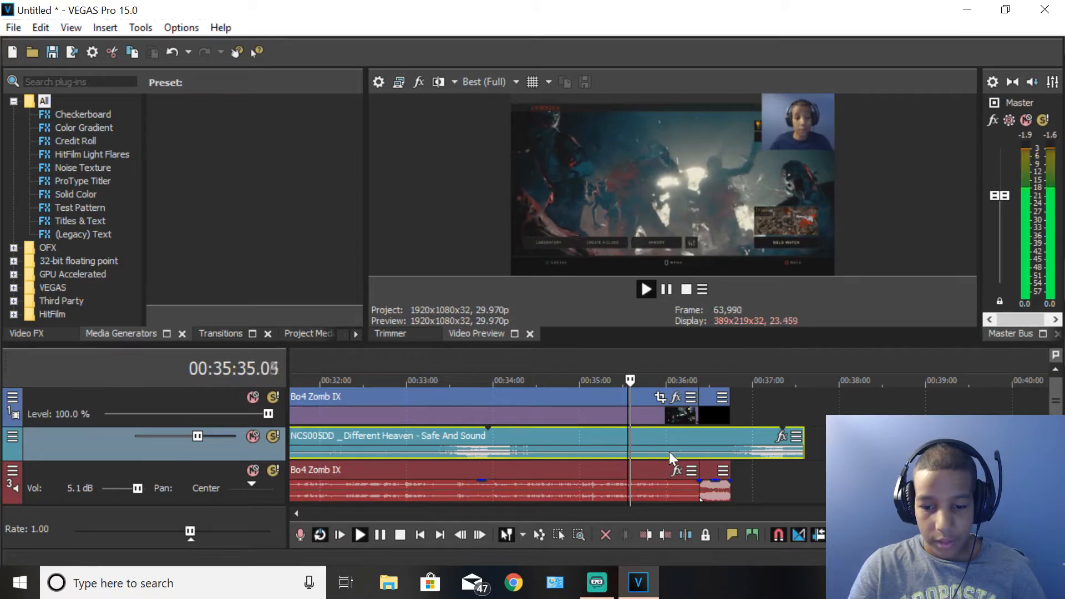
{"action": "key", "text": "space"}
{"action": "left_click", "coordinate": [649, 452]}
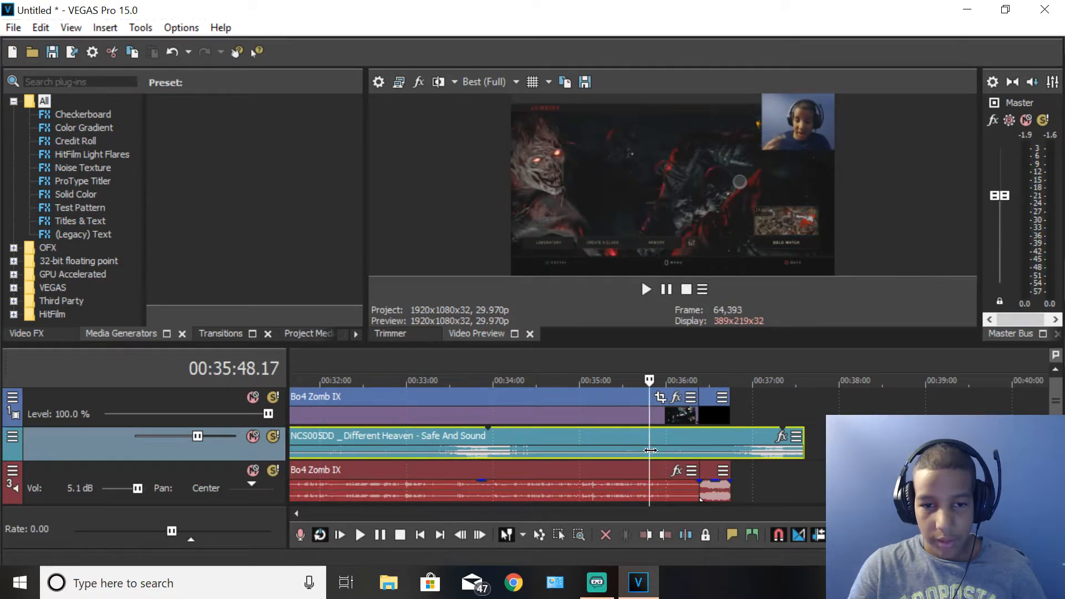
{"action": "key", "text": "space"}
{"action": "left_click", "coordinate": [662, 450]}
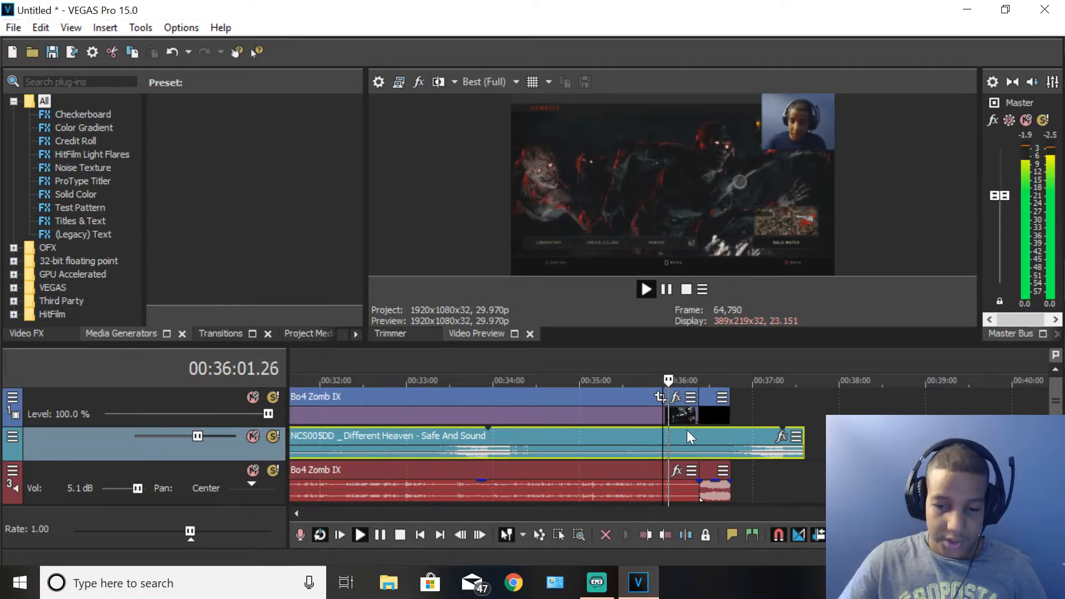
{"action": "key", "text": "space"}
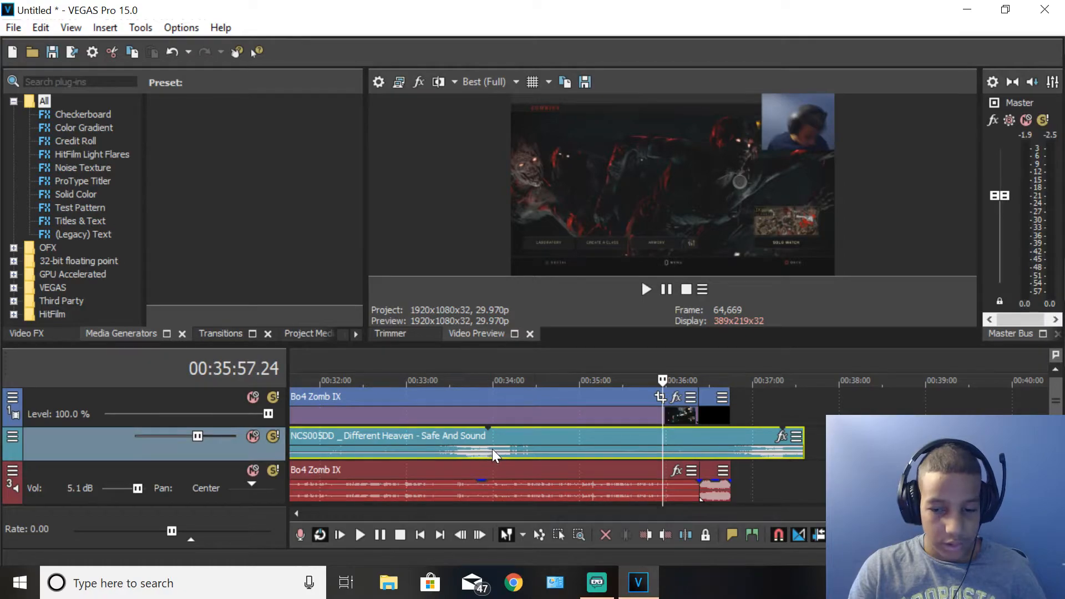
Slide the Different Heaven music earlier so it ends at about 00:36:09, and play across the start of the Outro.
{"action": "scroll", "coordinate": [491, 449], "scroll_direction": "up", "scroll_amount": 3}
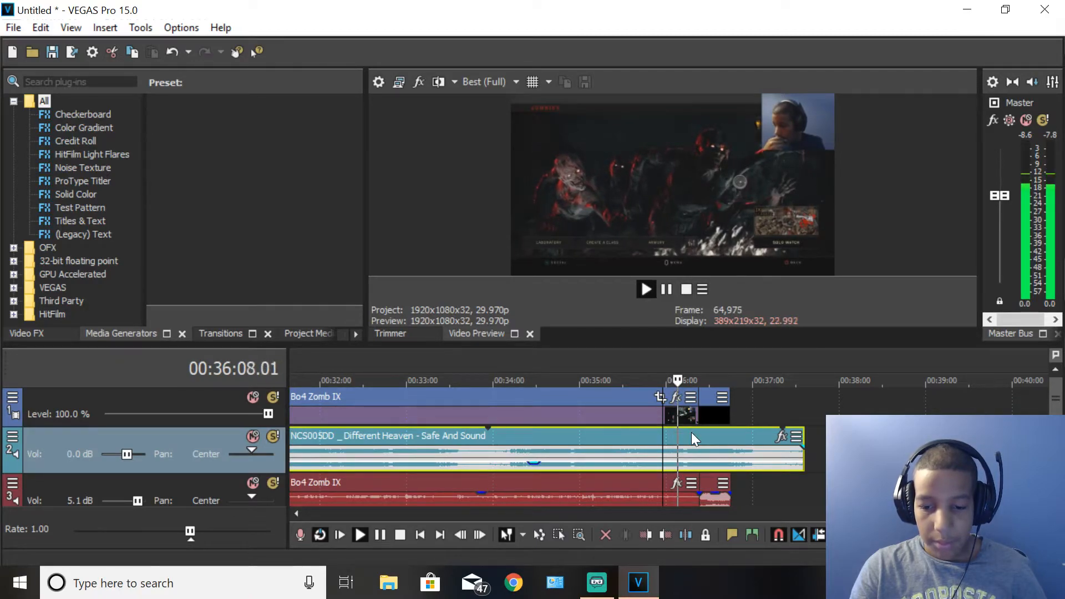
{"action": "left_click_drag", "start_coordinate": [691, 432], "coordinate": [566, 442]}
{"action": "left_click", "coordinate": [700, 442]}
{"action": "key", "text": "space"}
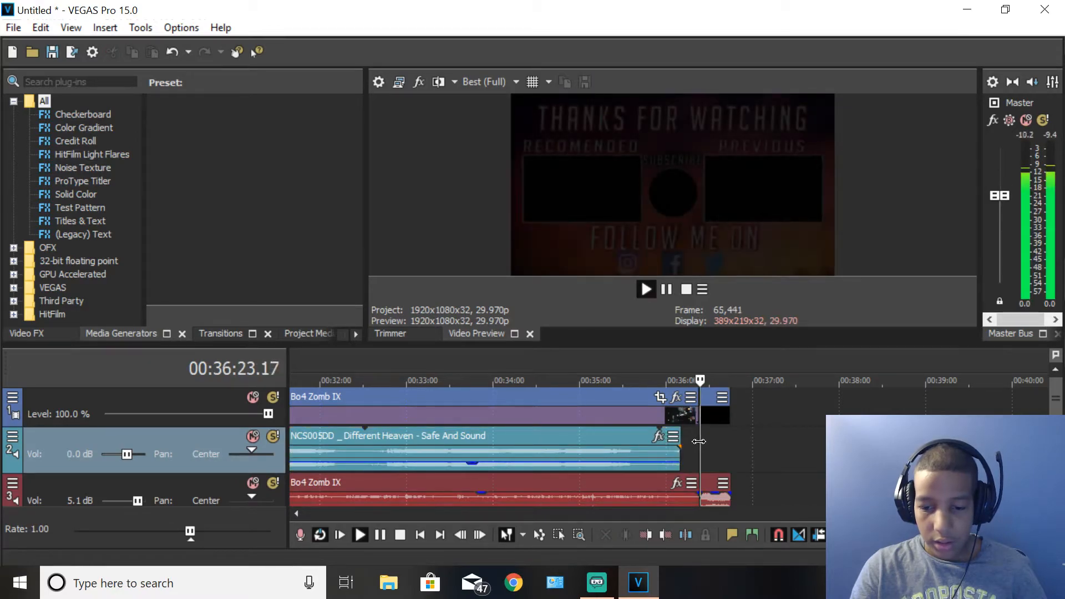
Slide the Different Heaven music back until it ends at about 00:37:36, checking playback from 00:36:01.25.
{"action": "left_click_drag", "start_coordinate": [641, 439], "coordinate": [741, 440]}
{"action": "left_click", "coordinate": [670, 451]}
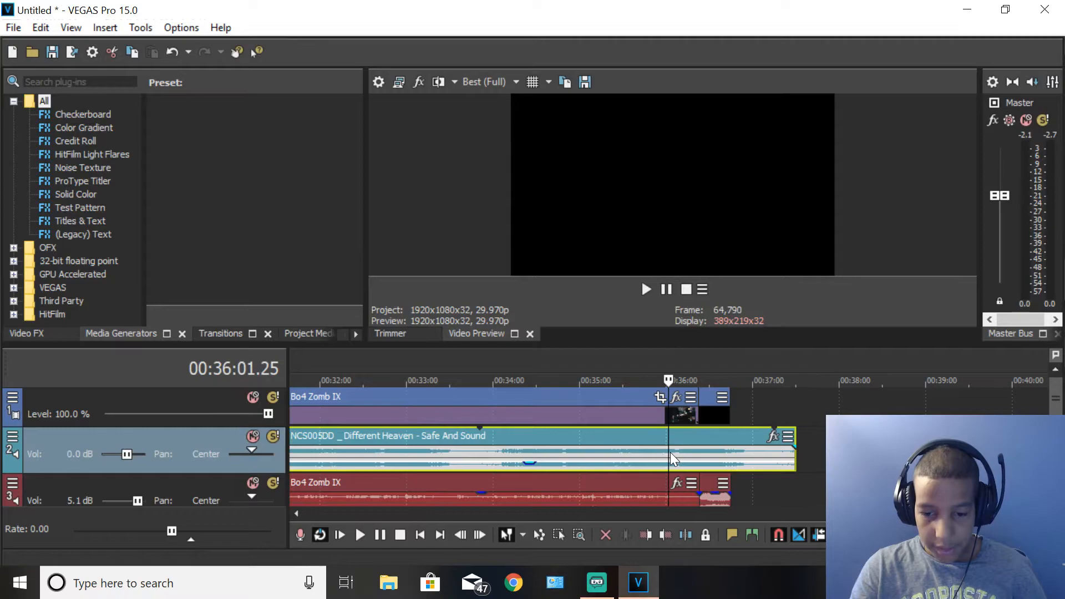
{"action": "key", "text": "space"}
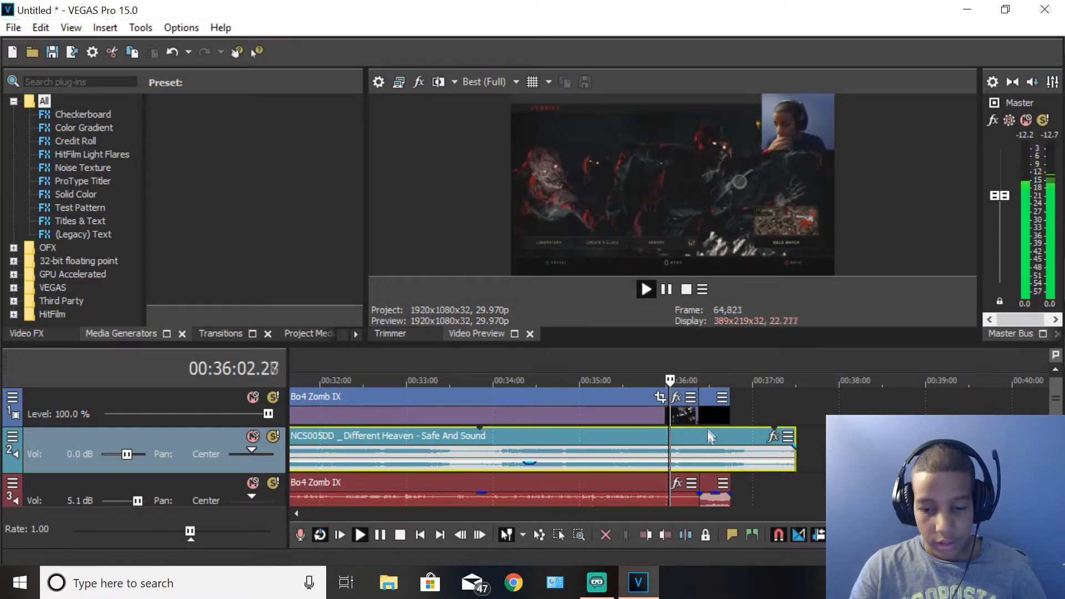
{"action": "key", "text": "space"}
{"action": "left_click_drag", "start_coordinate": [710, 438], "coordinate": [717, 431]}
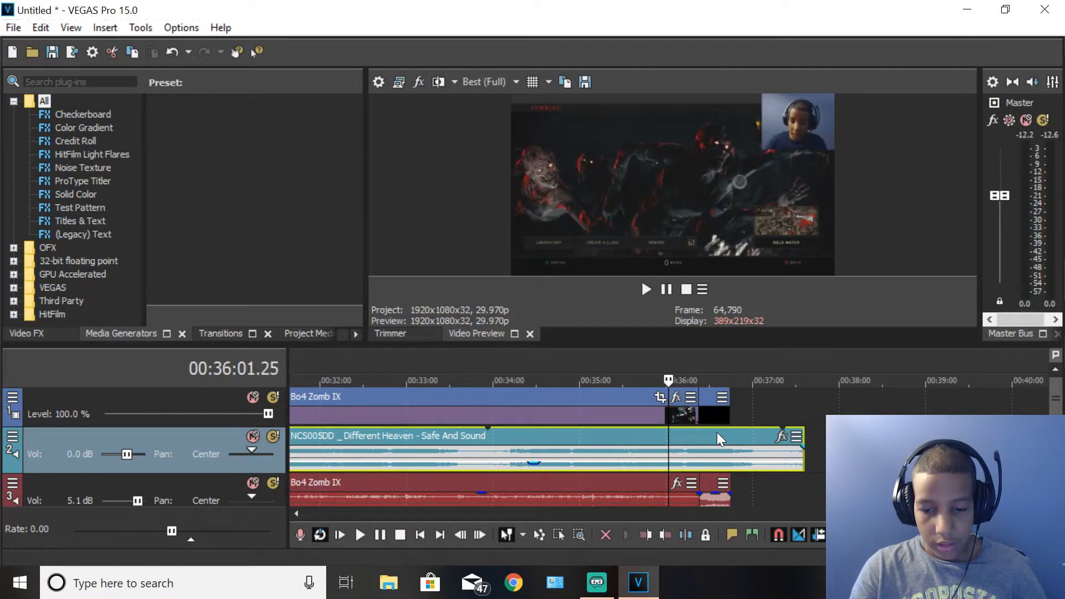
Find the cut point by playing the Different Heaven music and split it at 00:36:04.04.
{"action": "left_click", "coordinate": [672, 463]}
{"action": "key", "text": "space"}
{"action": "key", "text": "space"}
{"action": "key", "text": "space"}
{"action": "key", "text": "space"}
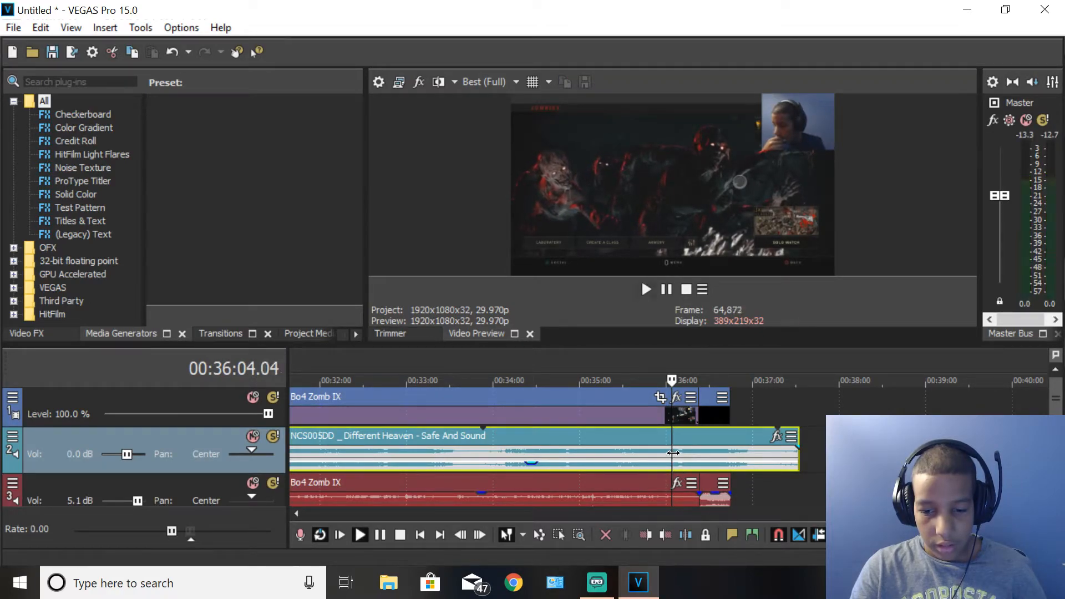
{"action": "key", "text": "s"}
Delete the music piece after the split and move the remaining piece so it ends at the Outro's start, 00:36:23.02.
{"action": "left_click", "coordinate": [696, 451]}
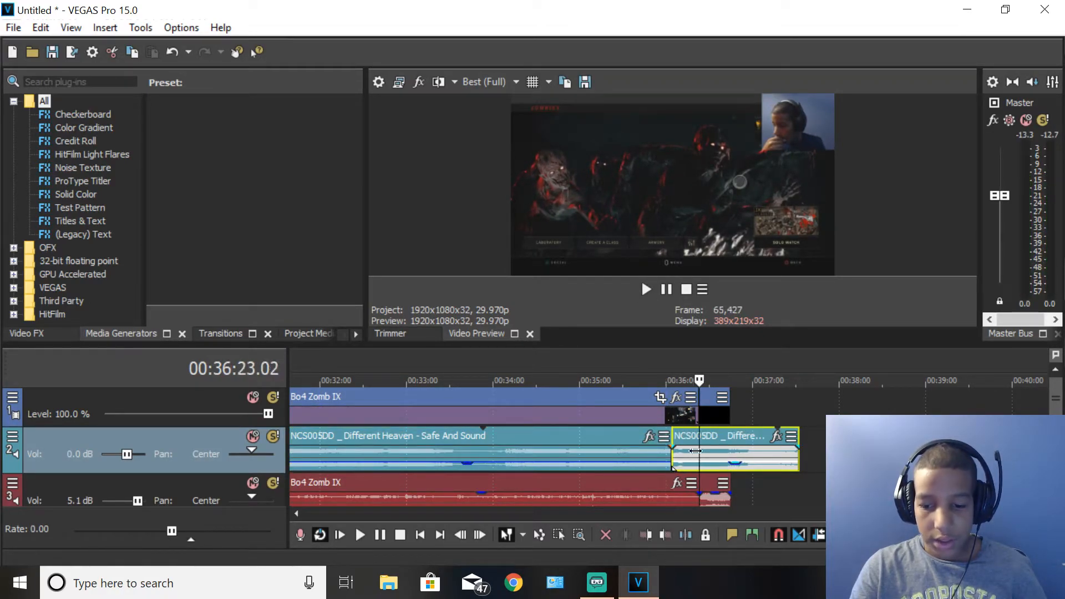
{"action": "right_click", "coordinate": [686, 448]}
{"action": "left_click", "coordinate": [725, 257]}
{"action": "left_click_drag", "start_coordinate": [630, 451], "coordinate": [698, 449]}
Play the lead-in to the Different Heaven music from about 00:30:25 and its ending from about 00:36:09.
{"action": "scroll", "coordinate": [706, 444], "scroll_direction": "down", "scroll_amount": 3}
{"action": "left_click", "coordinate": [746, 441]}
{"action": "key", "text": "space"}
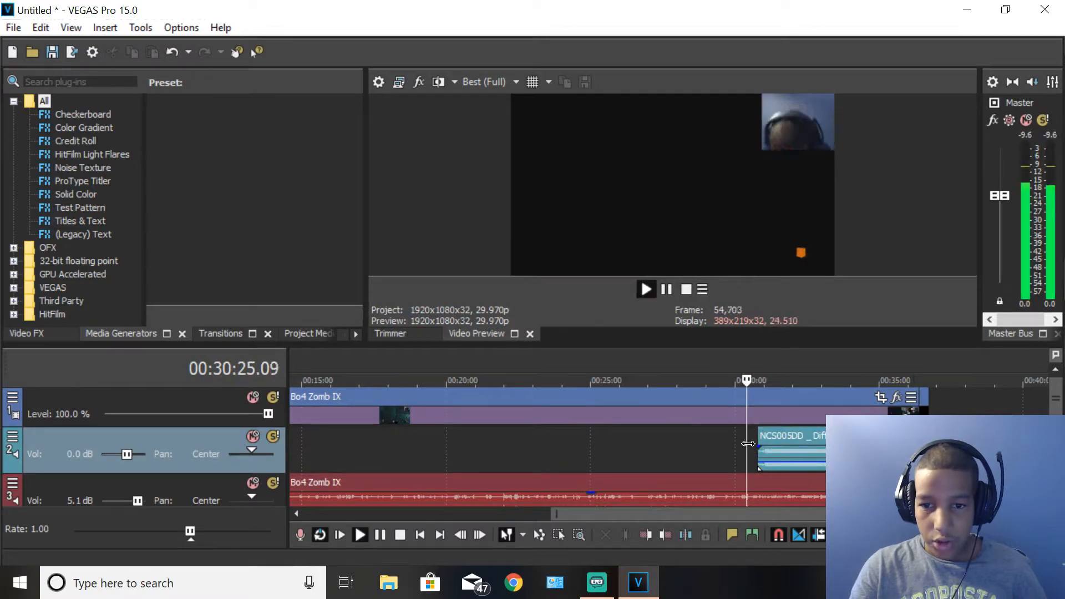
{"action": "left_click", "coordinate": [759, 442]}
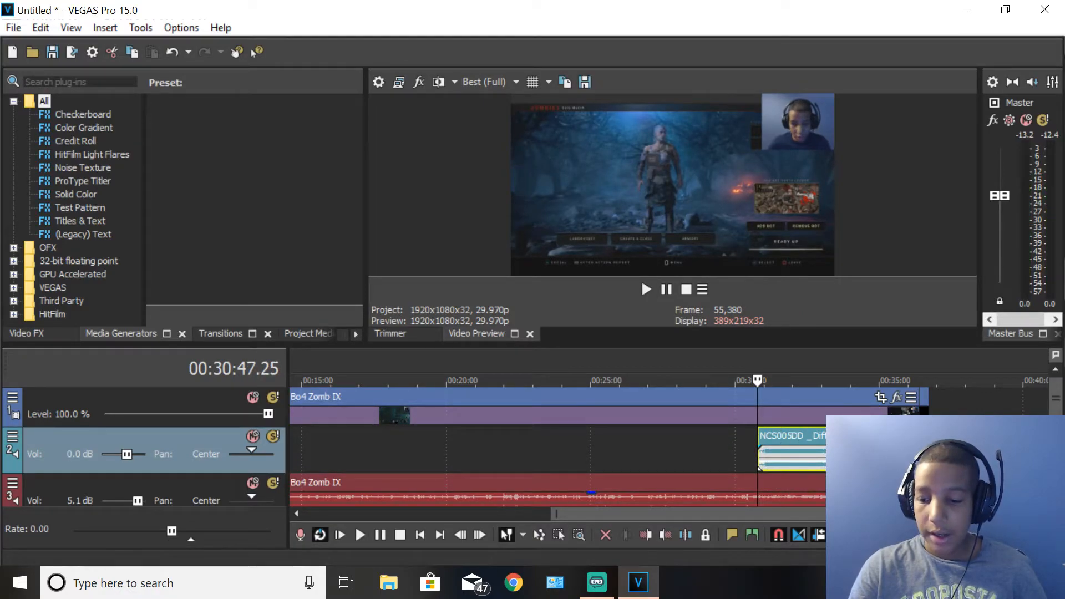
{"action": "left_click", "coordinate": [903, 442]}
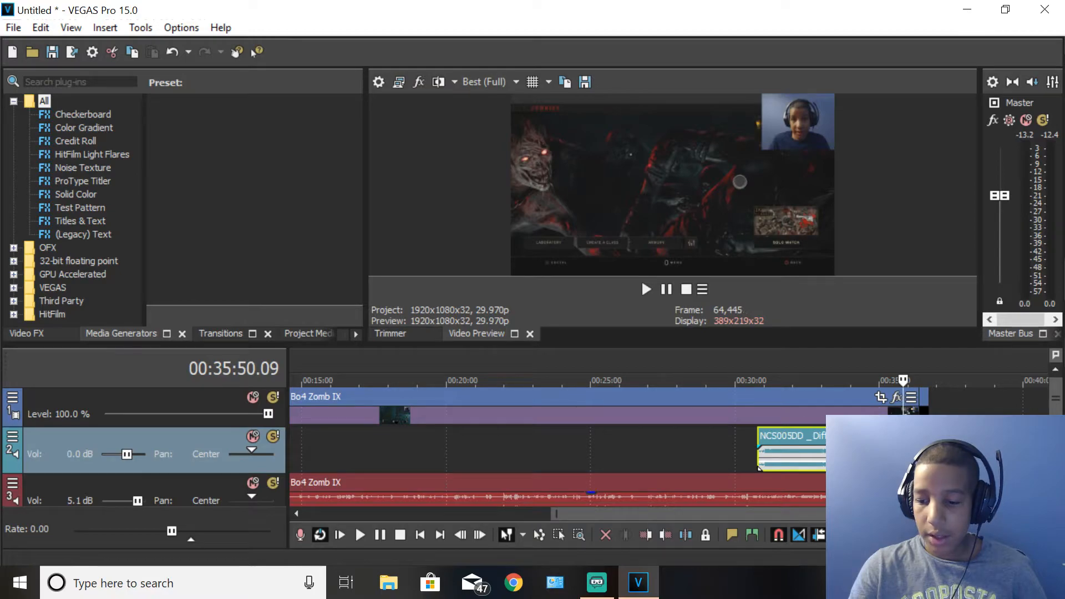
{"action": "left_click", "coordinate": [912, 442]}
{"action": "key", "text": "space"}
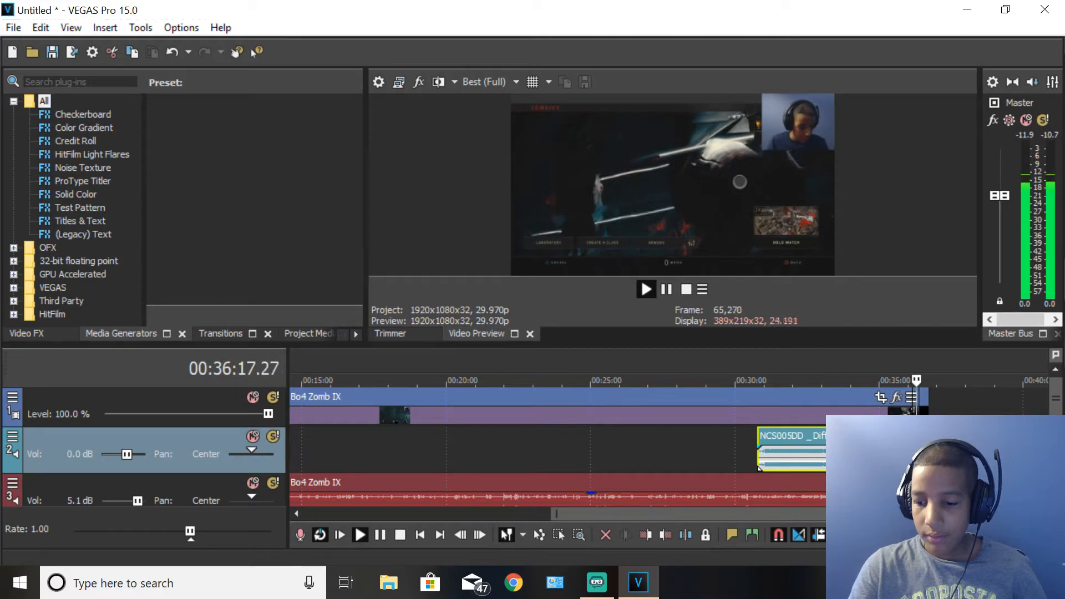
Nudge the Different Heaven music slightly earlier to line its end up with the start of the Outro.
{"action": "scroll", "coordinate": [811, 460], "scroll_direction": "up", "scroll_amount": 2}
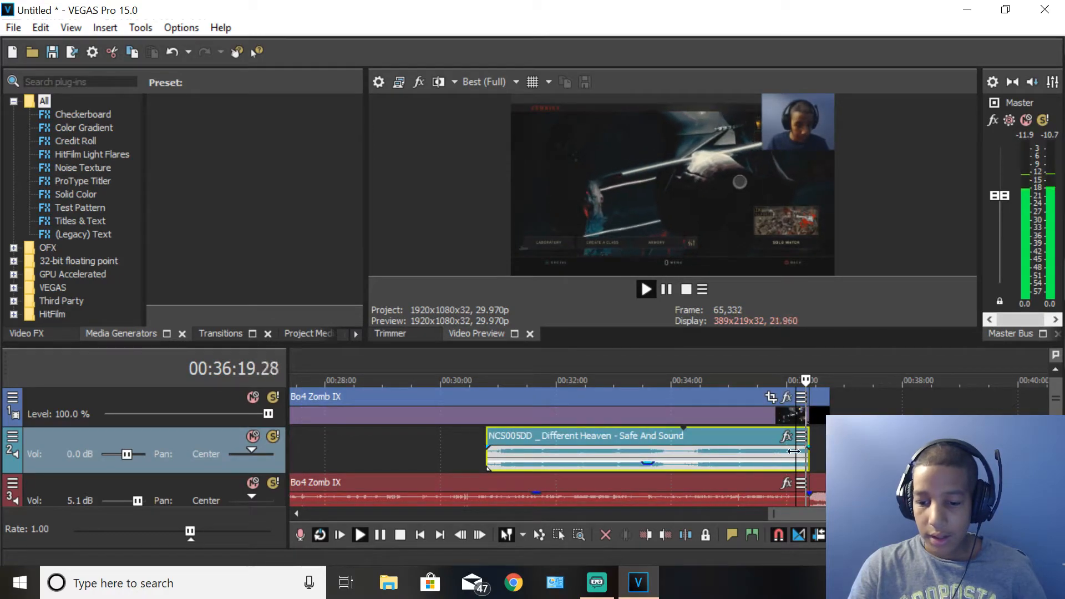
{"action": "scroll", "coordinate": [804, 446], "scroll_direction": "down", "scroll_amount": 4}
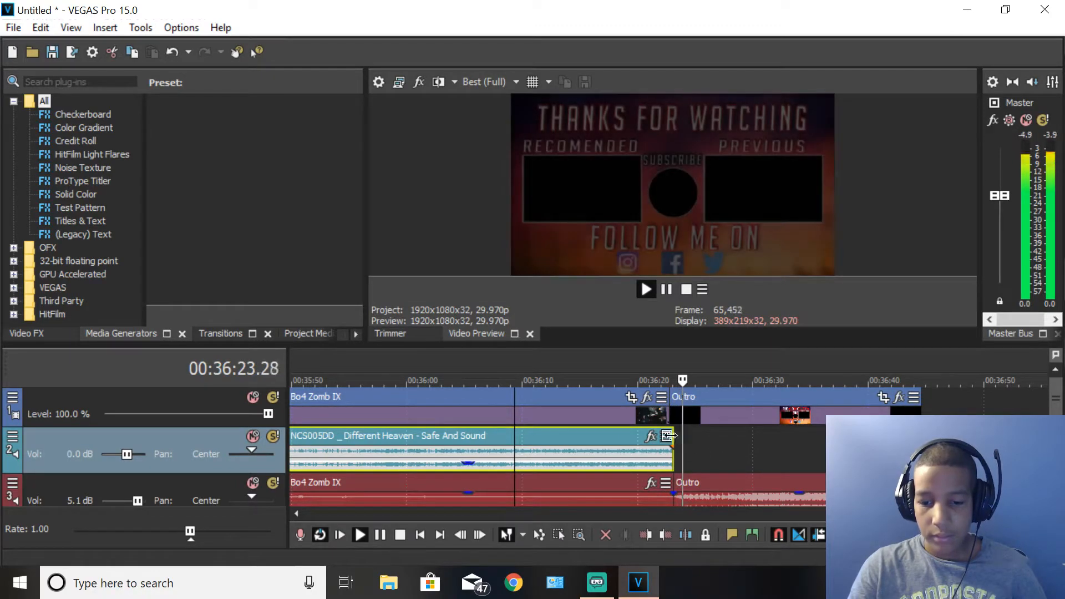
{"action": "key", "text": "space"}
{"action": "left_click_drag", "start_coordinate": [610, 436], "coordinate": [604, 434]}
Check the Different Heaven music's loudness from 00:36:09.09 and lower the gain of the music clip.
{"action": "scroll", "coordinate": [686, 422], "scroll_direction": "down", "scroll_amount": 6}
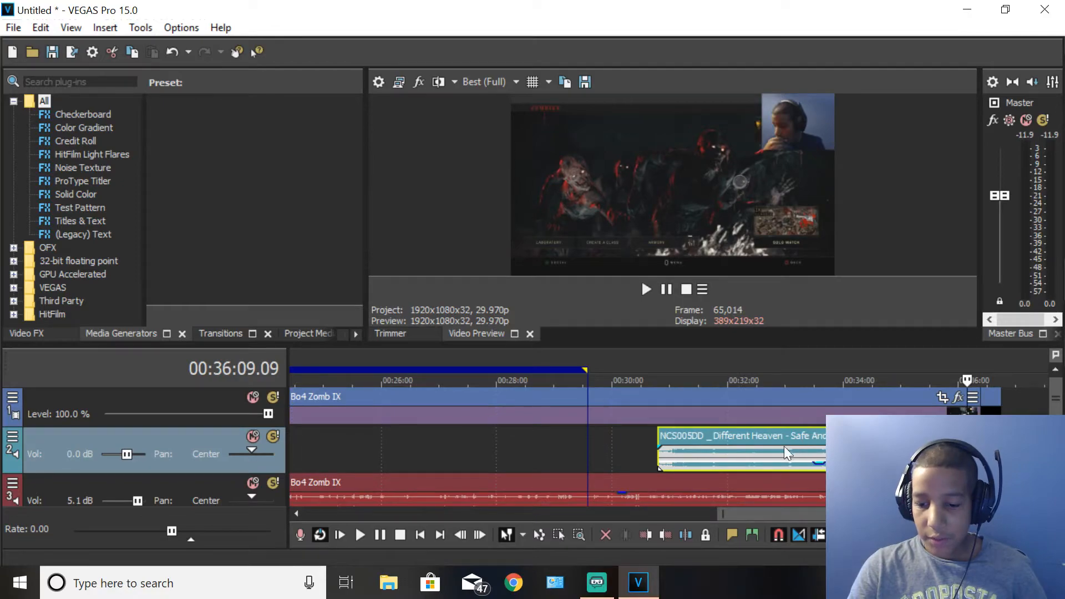
{"action": "key", "text": "space"}
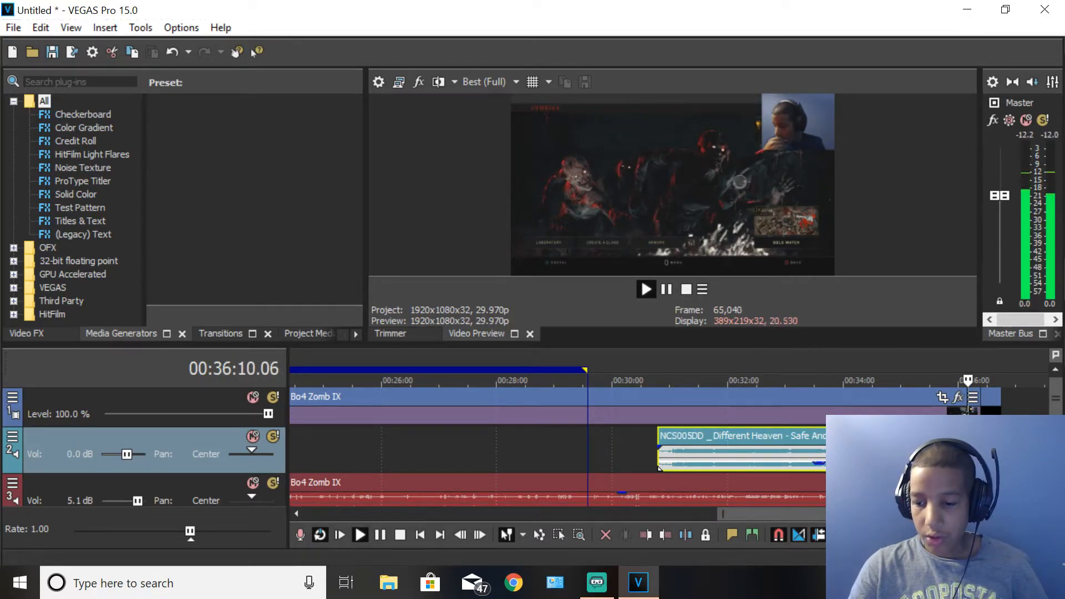
{"action": "key", "text": "space"}
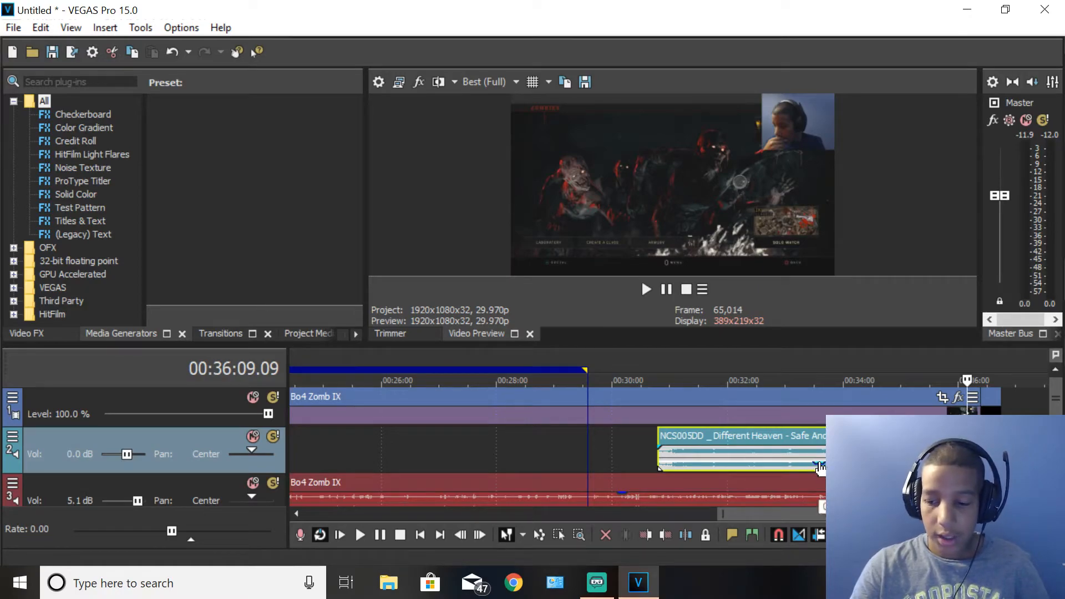
{"action": "left_click_drag", "start_coordinate": [820, 463], "coordinate": [818, 468]}
Play the gameplay with the quieter music from 00:35:21.22 and from about 00:34:18.
{"action": "left_click", "coordinate": [921, 455]}
{"action": "key", "text": "space"}
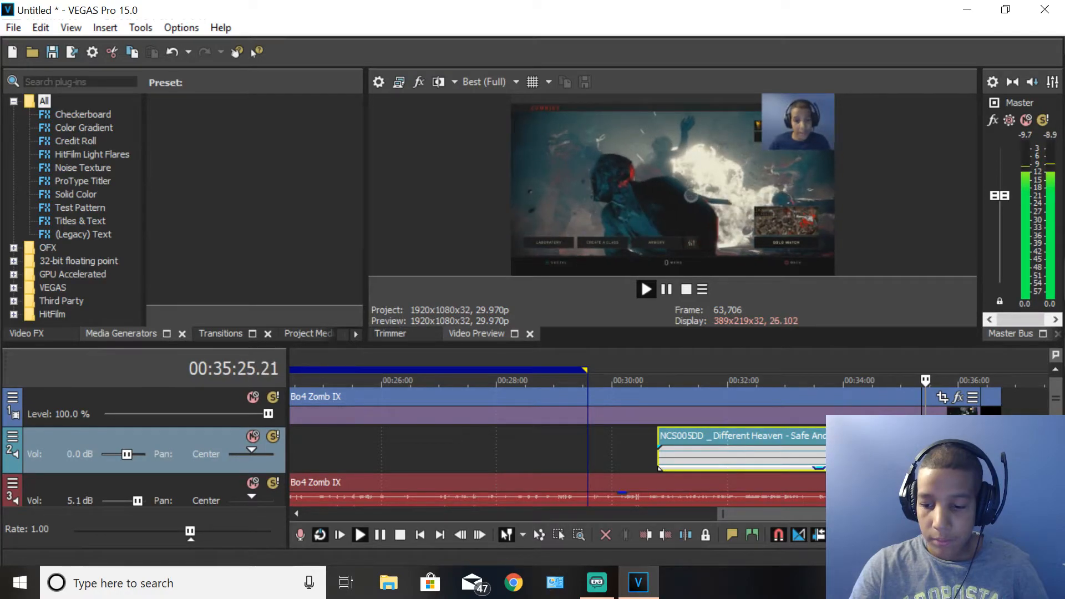
{"action": "key", "text": "space"}
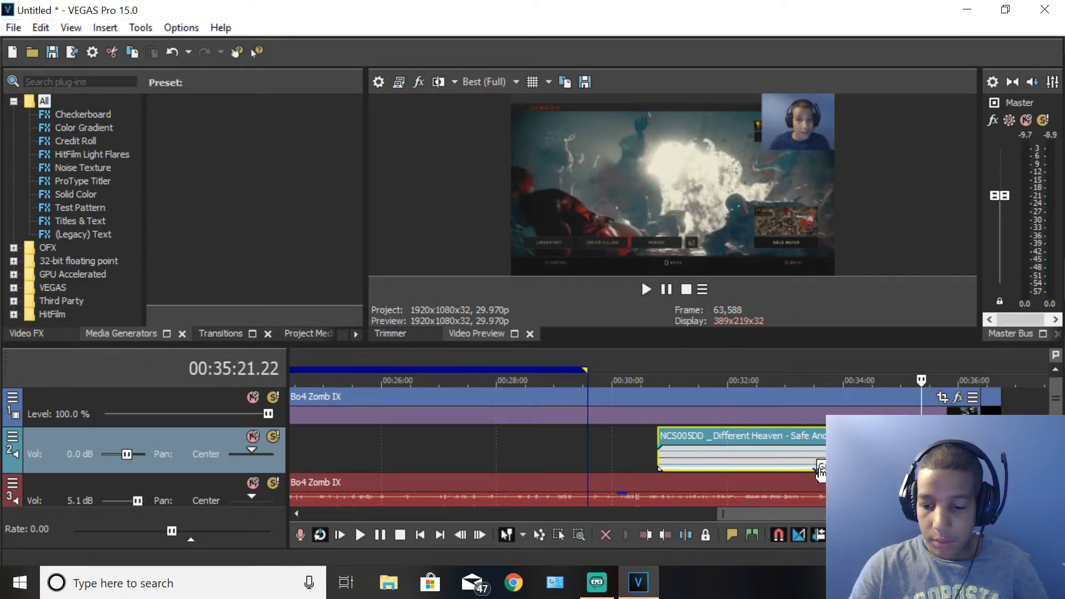
{"action": "left_click", "coordinate": [861, 466]}
{"action": "key", "text": "space"}
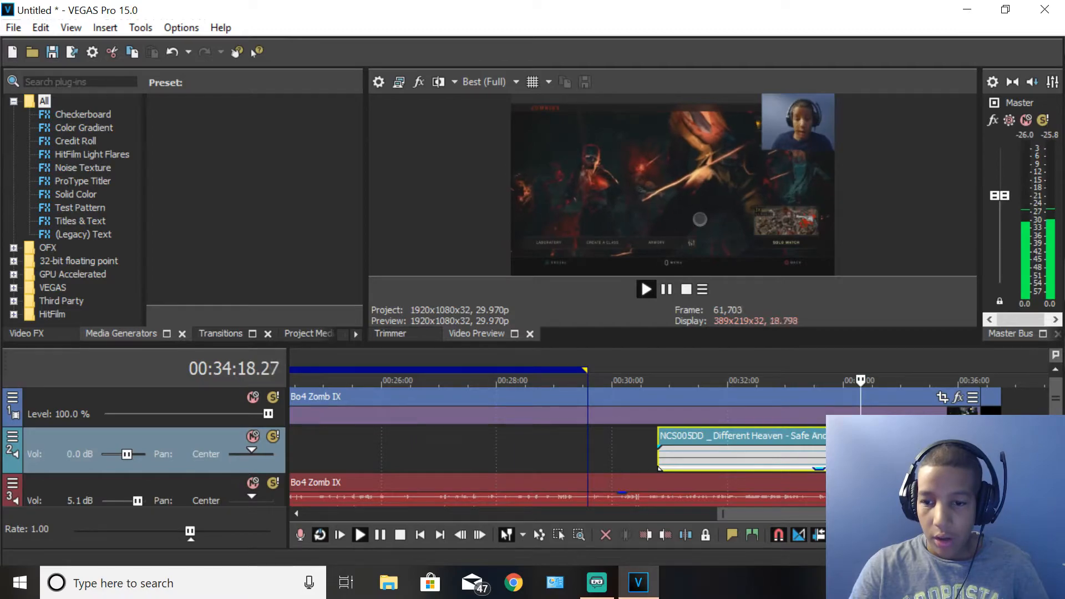
{"action": "key", "text": "space"}
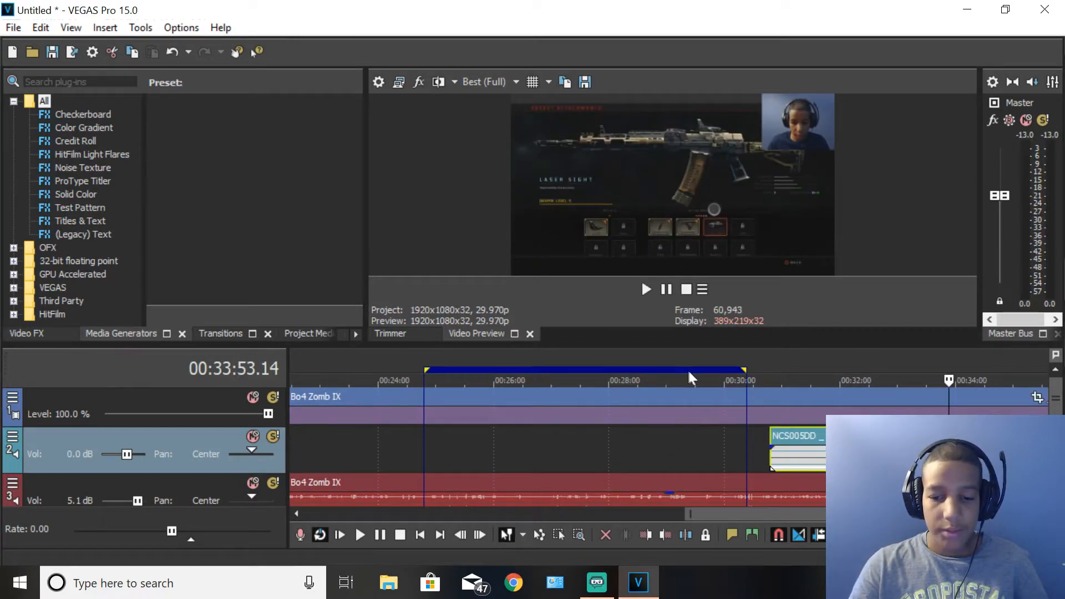
Clear the loop region and insert an empty video track above the Bo4 Zomb IX video track.
{"action": "mouse_move", "coordinate": [371, 369]}
{"action": "left_mouse_down"}
{"action": "mouse_move", "coordinate": [559, 362]}
{"action": "mouse_move", "coordinate": [333, 369]}
{"action": "mouse_move", "coordinate": [368, 376]}
{"action": "left_mouse_up"}
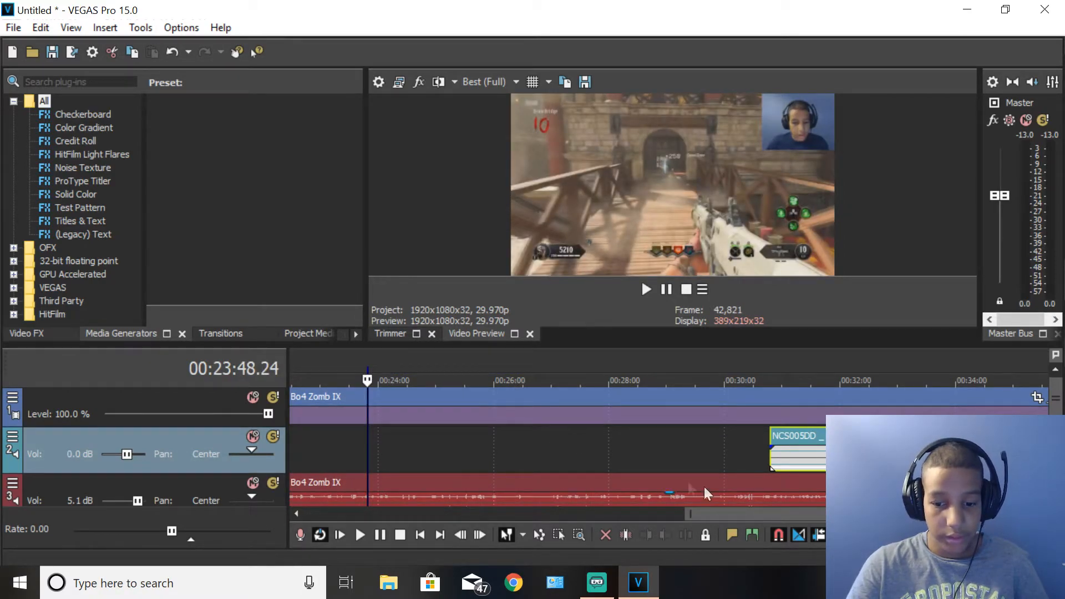
{"action": "left_click_drag", "start_coordinate": [730, 514], "coordinate": [311, 502]}
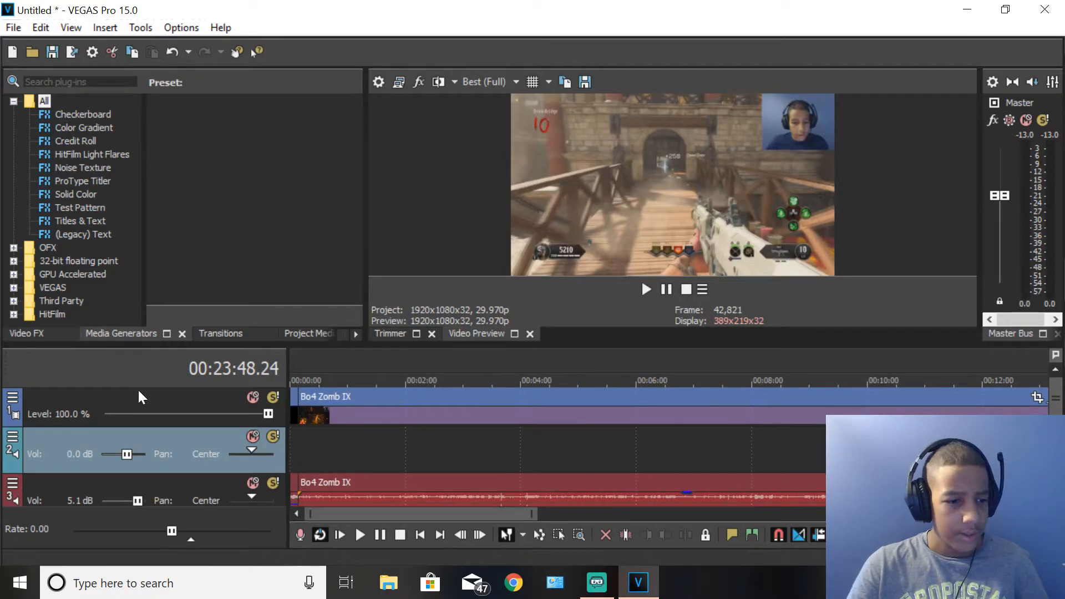
{"action": "left_click", "coordinate": [13, 397]}
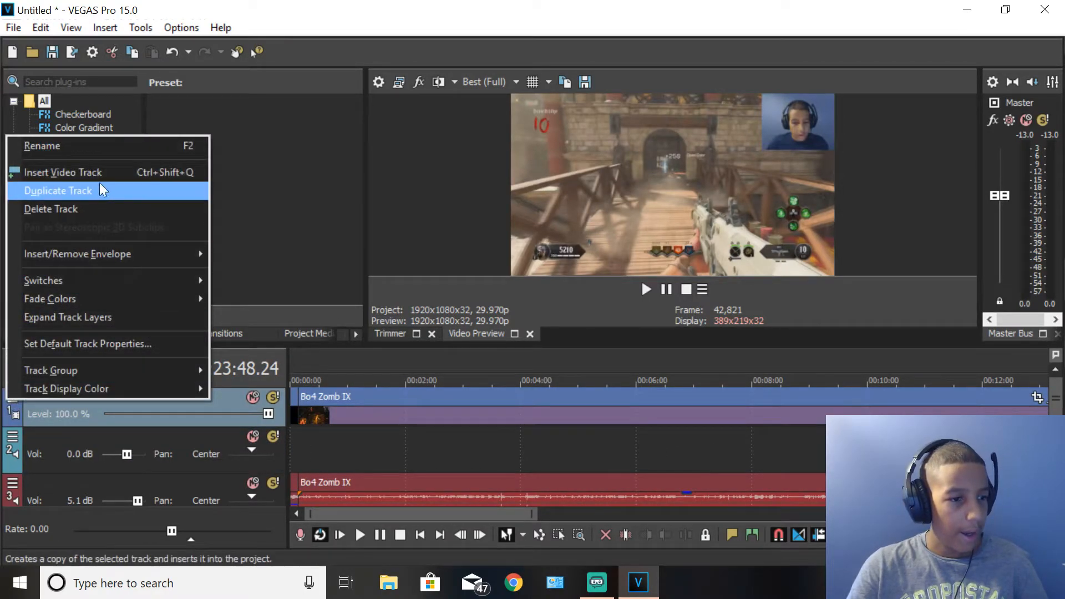
{"action": "left_click", "coordinate": [98, 177]}
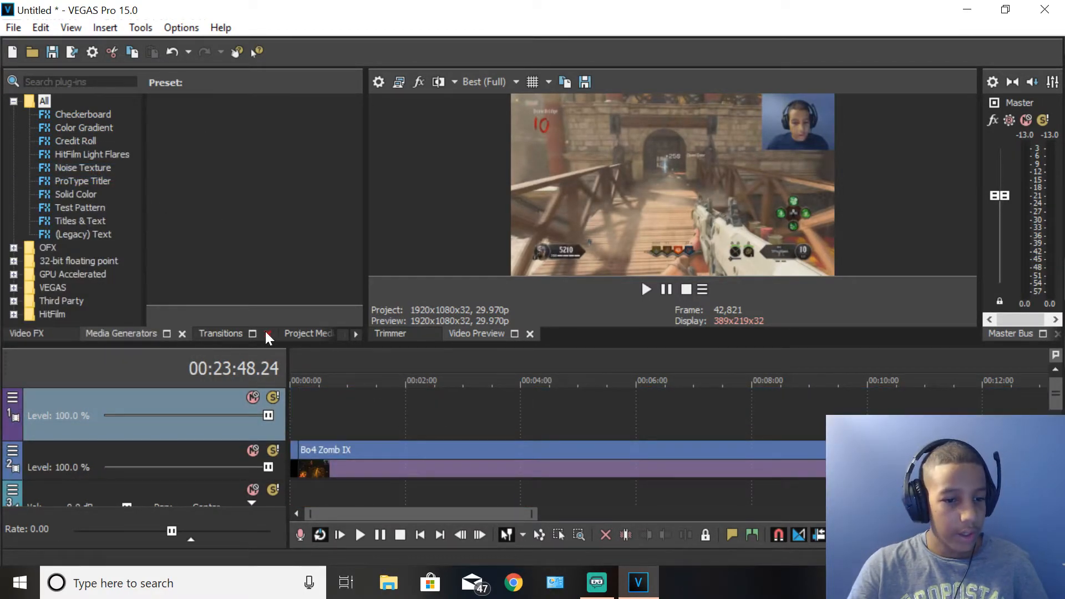
Widen the media area beside the video preview and view the project media and the file explorer.
{"action": "left_click_drag", "start_coordinate": [368, 298], "coordinate": [574, 256]}
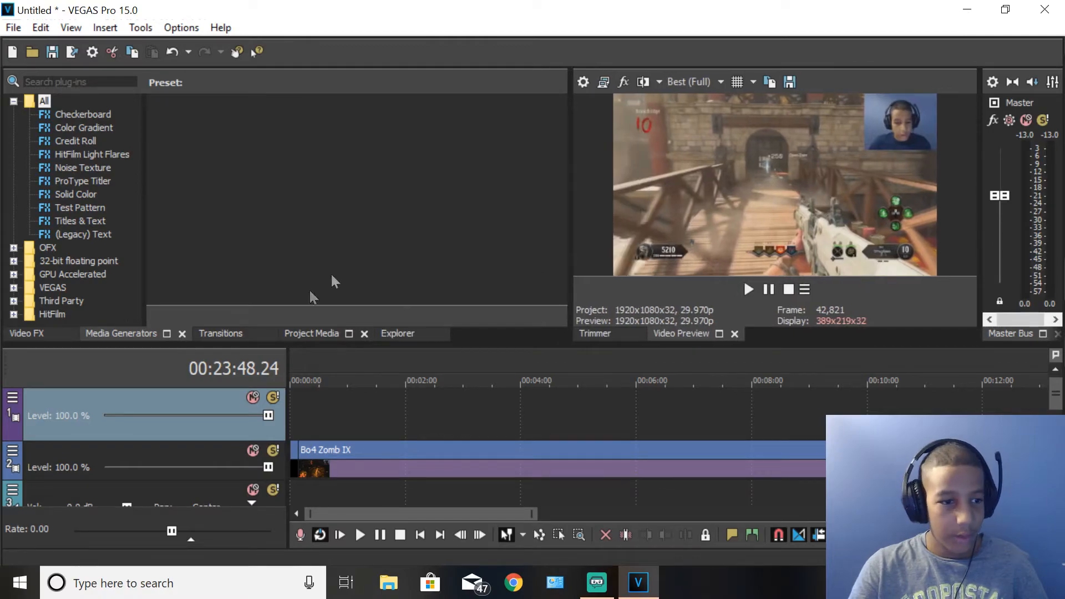
{"action": "left_click", "coordinate": [311, 332]}
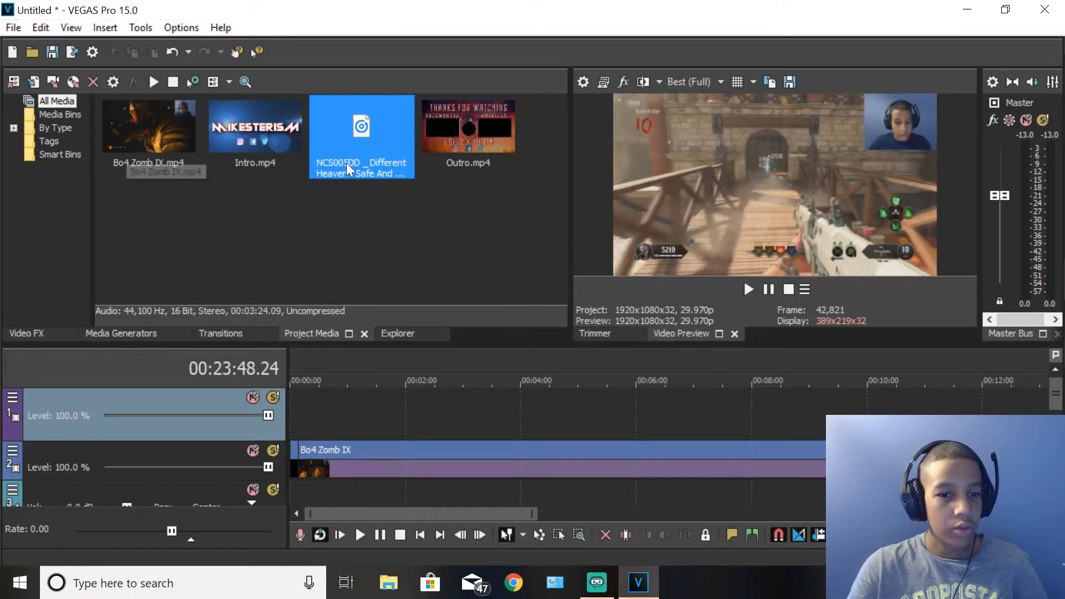
{"action": "mouse_move", "coordinate": [361, 142]}
{"action": "left_mouse_down"}
{"action": "mouse_move", "coordinate": [475, 436]}
{"action": "mouse_move", "coordinate": [495, 442]}
{"action": "mouse_move", "coordinate": [368, 132]}
{"action": "left_mouse_up"}
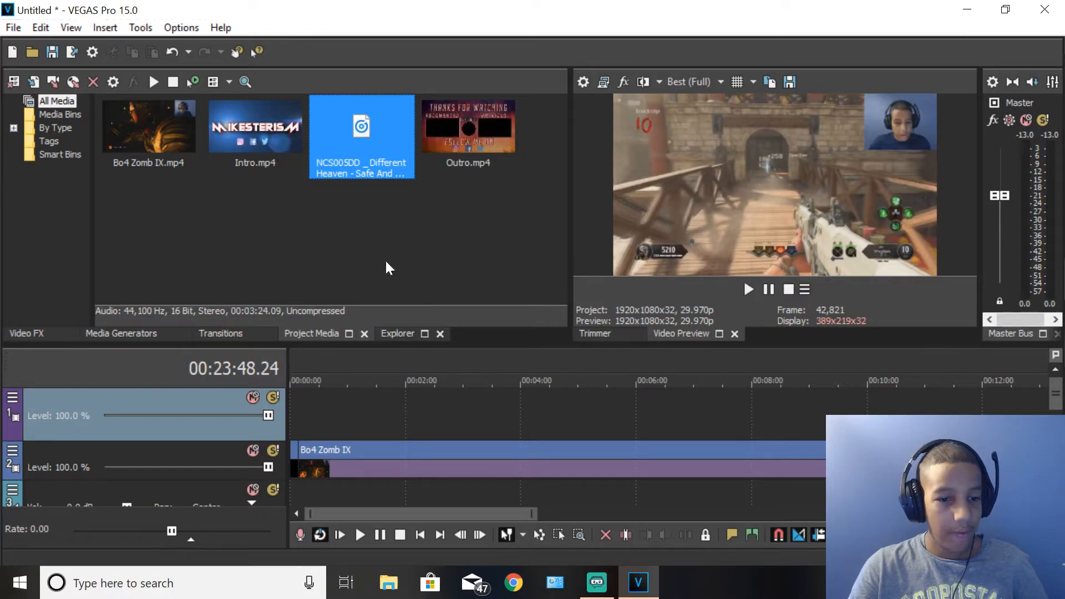
{"action": "left_click", "coordinate": [405, 335]}
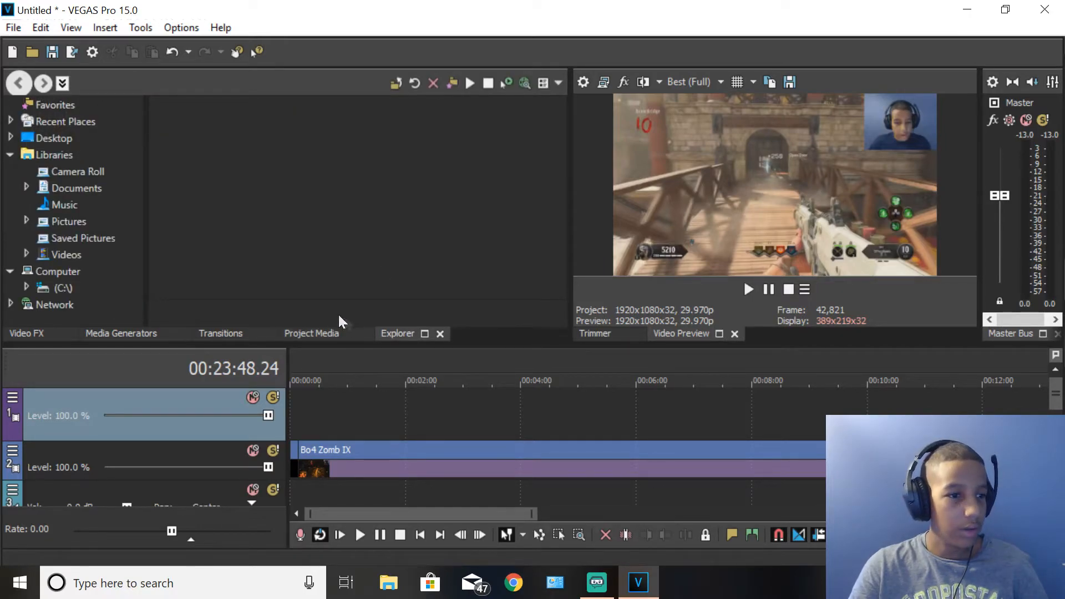
Place the playhead at the start of the Bo4 Zomb IX clip, at 00:00:09.00, and examine the list of available transitions.
{"action": "left_click", "coordinate": [220, 333]}
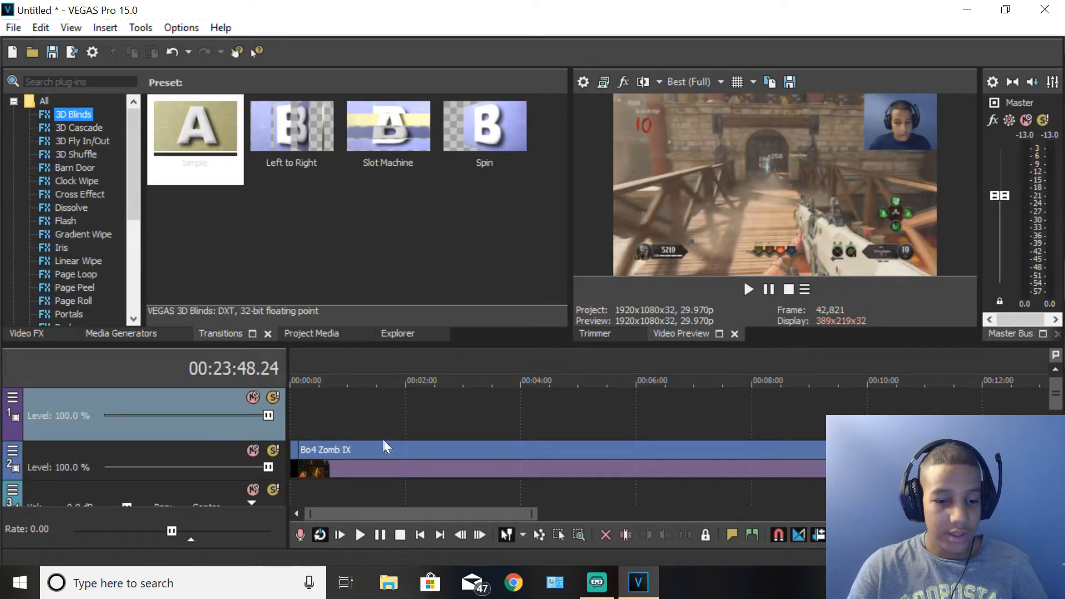
{"action": "left_click", "coordinate": [407, 461]}
{"action": "scroll", "coordinate": [407, 460], "scroll_direction": "up", "scroll_amount": 3}
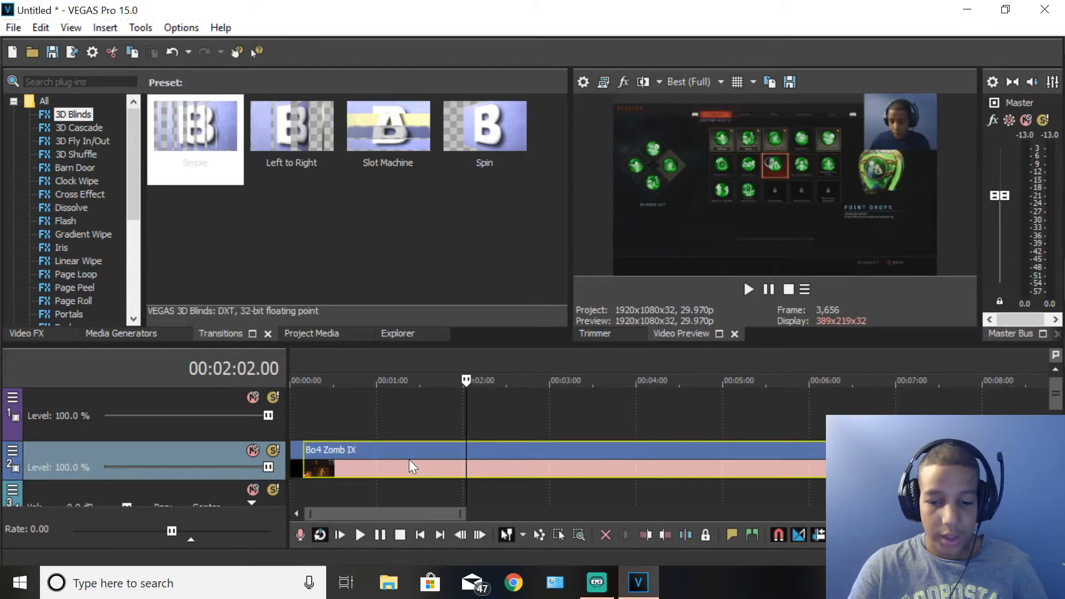
{"action": "scroll", "coordinate": [539, 444], "scroll_direction": "down", "scroll_amount": 4}
{"action": "scroll", "coordinate": [547, 480], "scroll_direction": "up", "scroll_amount": 2}
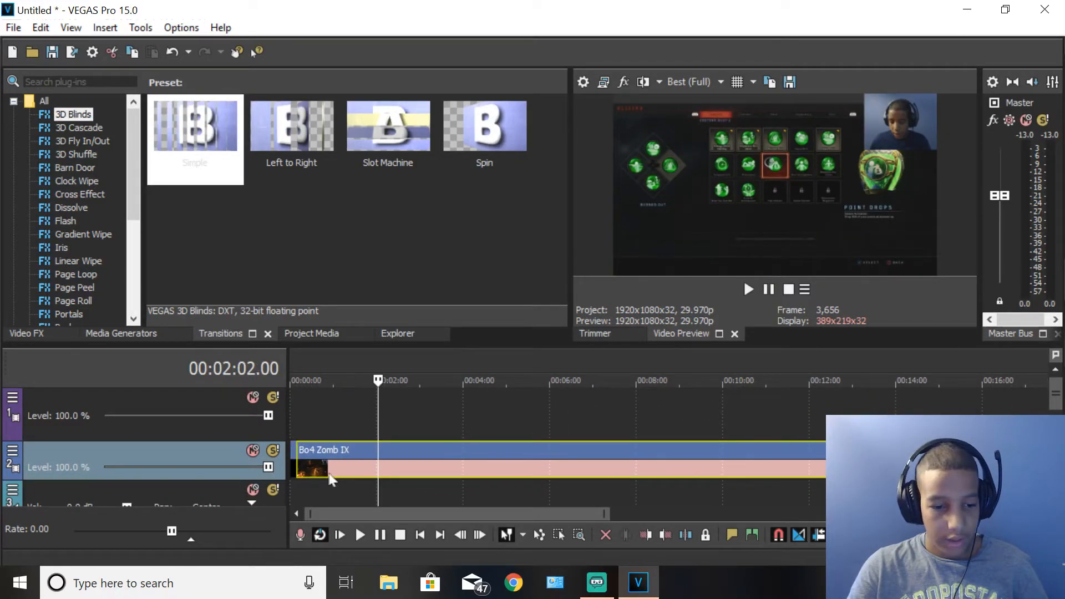
{"action": "left_click", "coordinate": [300, 459]}
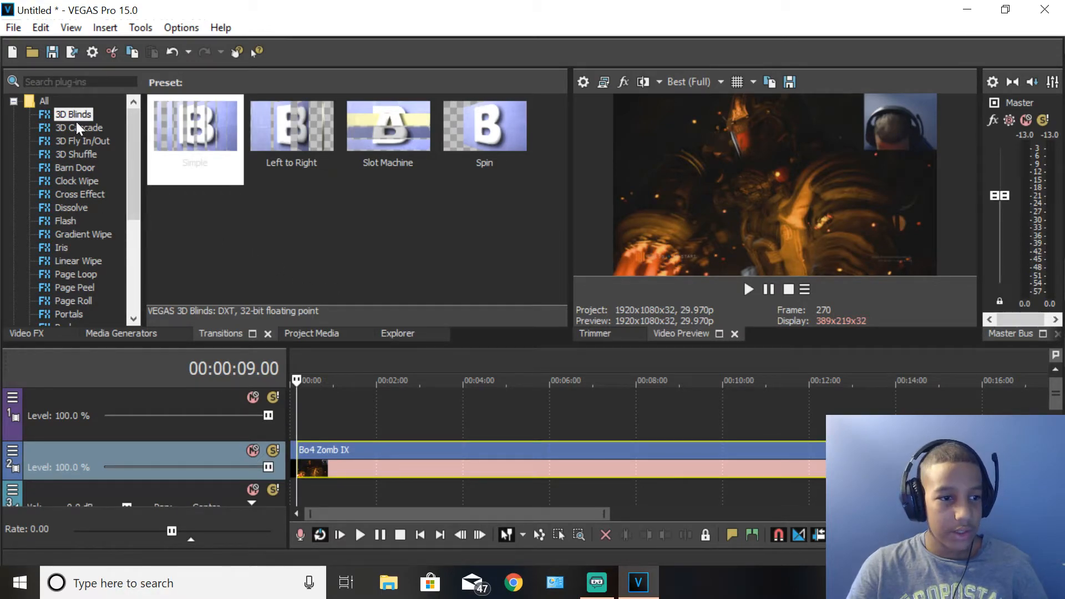
{"action": "scroll", "coordinate": [79, 200], "scroll_direction": "down", "scroll_amount": 2}
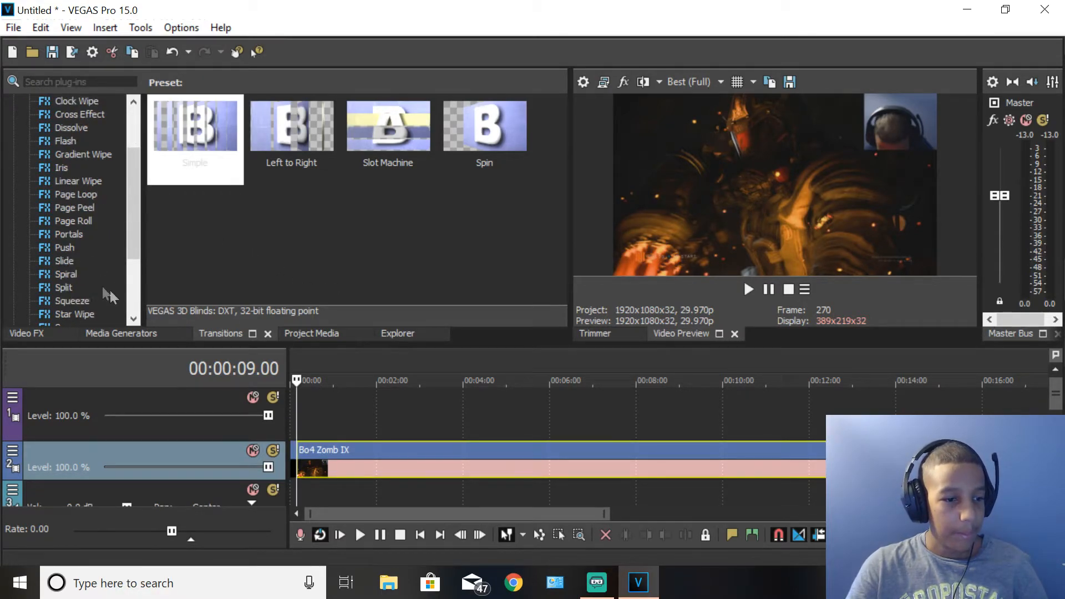
{"action": "scroll", "coordinate": [80, 274], "scroll_direction": "down", "scroll_amount": 3}
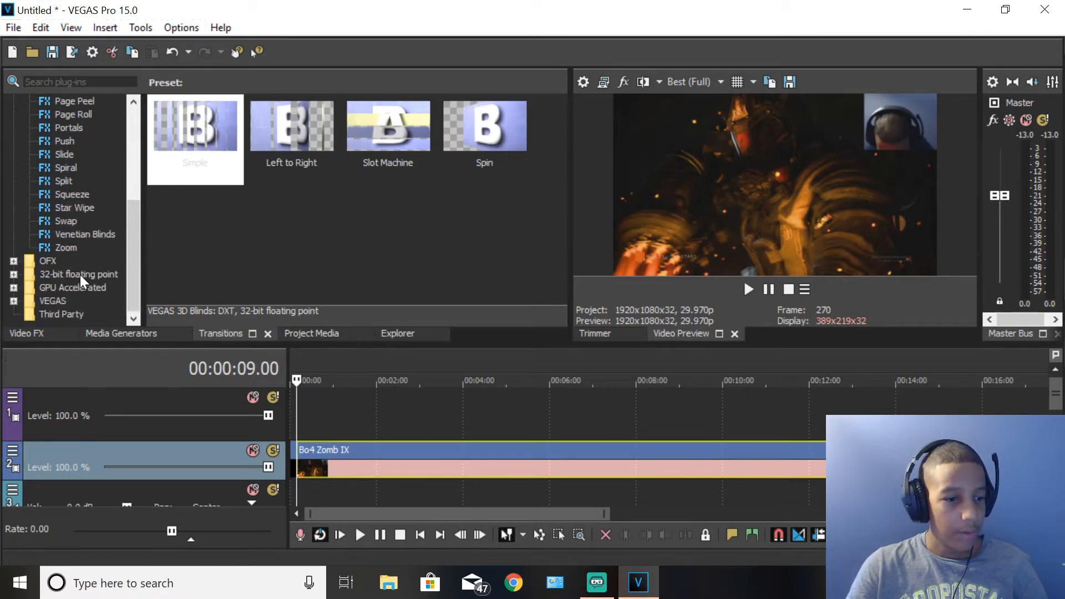
Look through the media generators and compare the Titles & Text presets with the (Legacy) Text presets.
{"action": "left_click", "coordinate": [146, 334]}
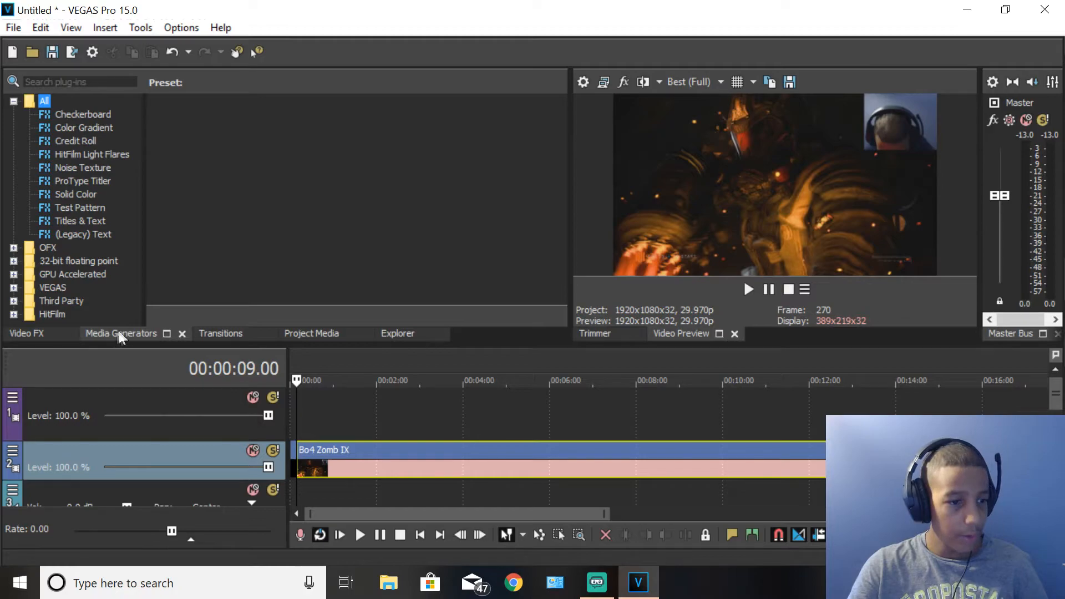
{"action": "left_click", "coordinate": [65, 220]}
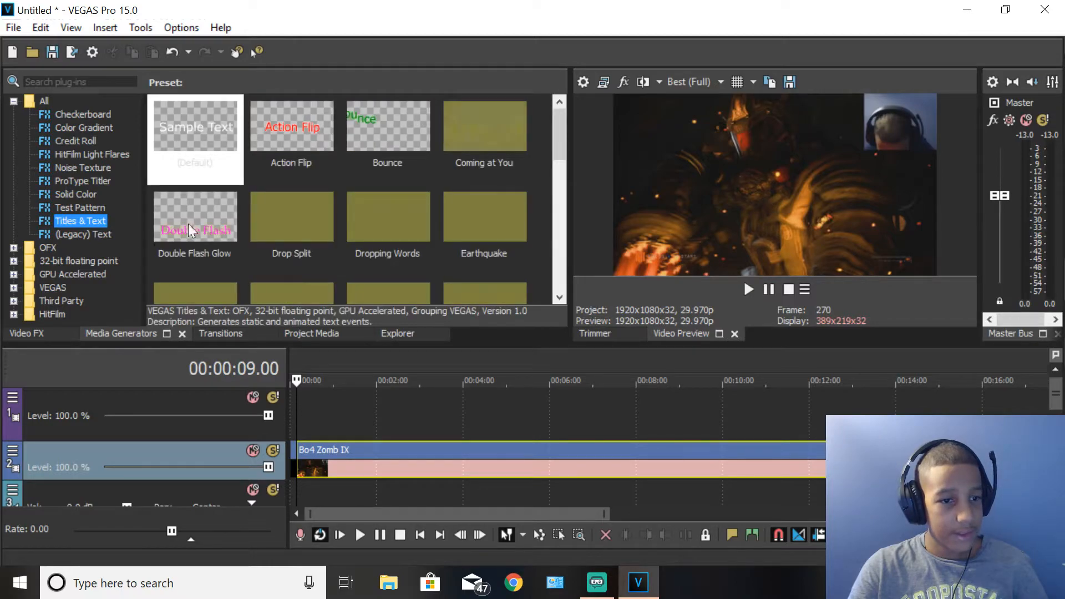
{"action": "left_click", "coordinate": [84, 233]}
{"action": "left_click", "coordinate": [89, 217]}
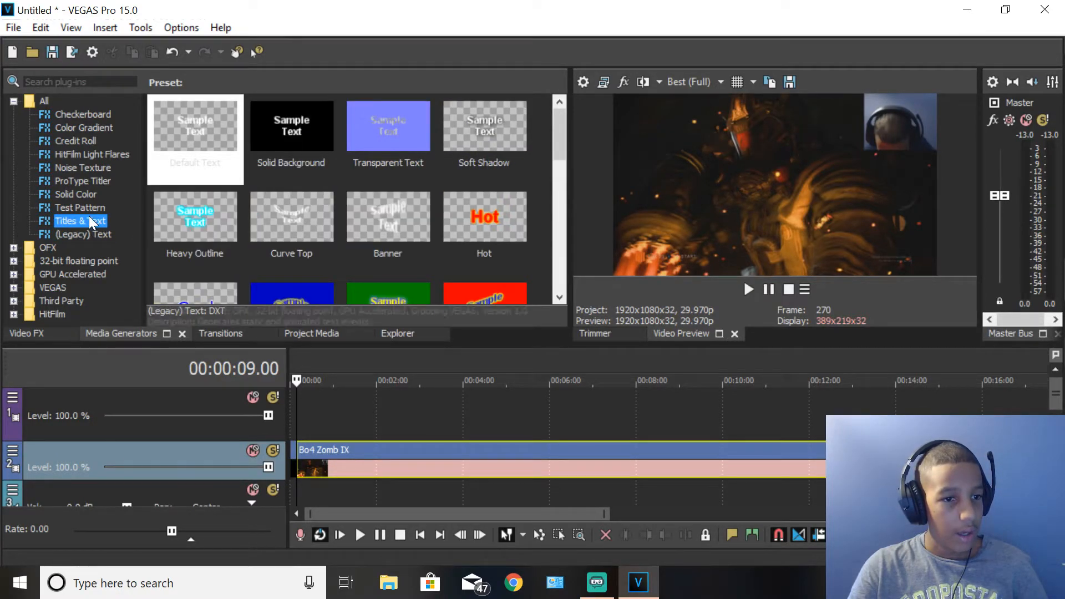
{"action": "left_click", "coordinate": [96, 233]}
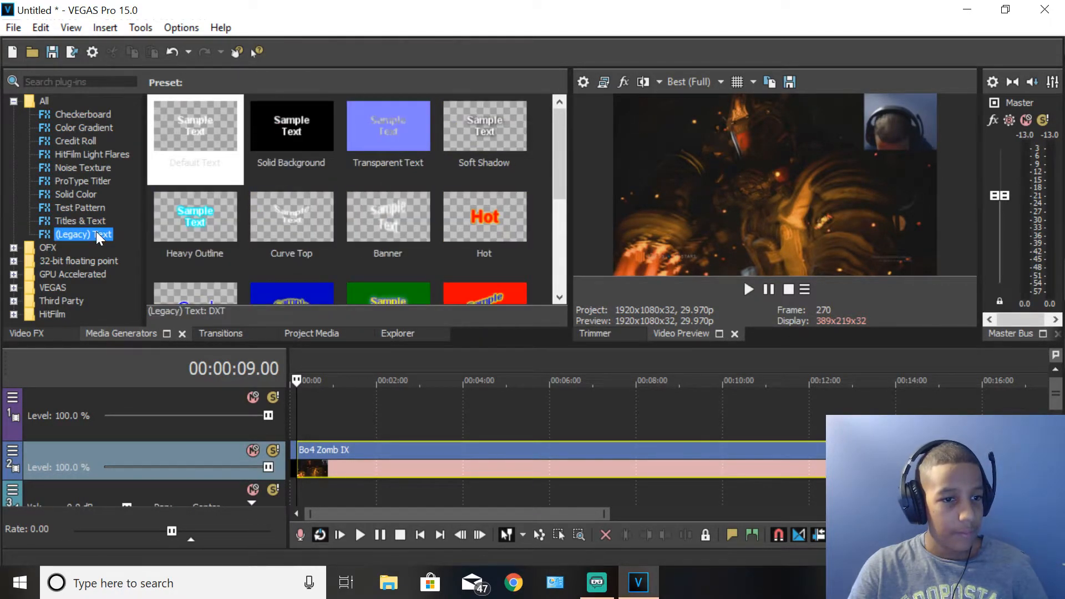
{"action": "left_click", "coordinate": [105, 220]}
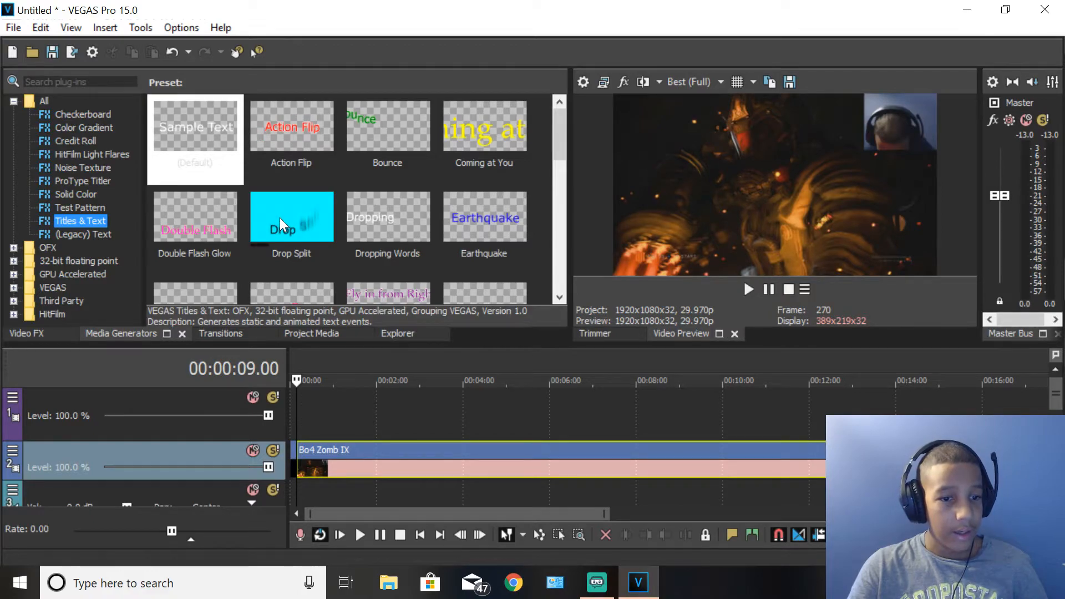
{"action": "scroll", "coordinate": [224, 238], "scroll_direction": "down", "scroll_amount": 10}
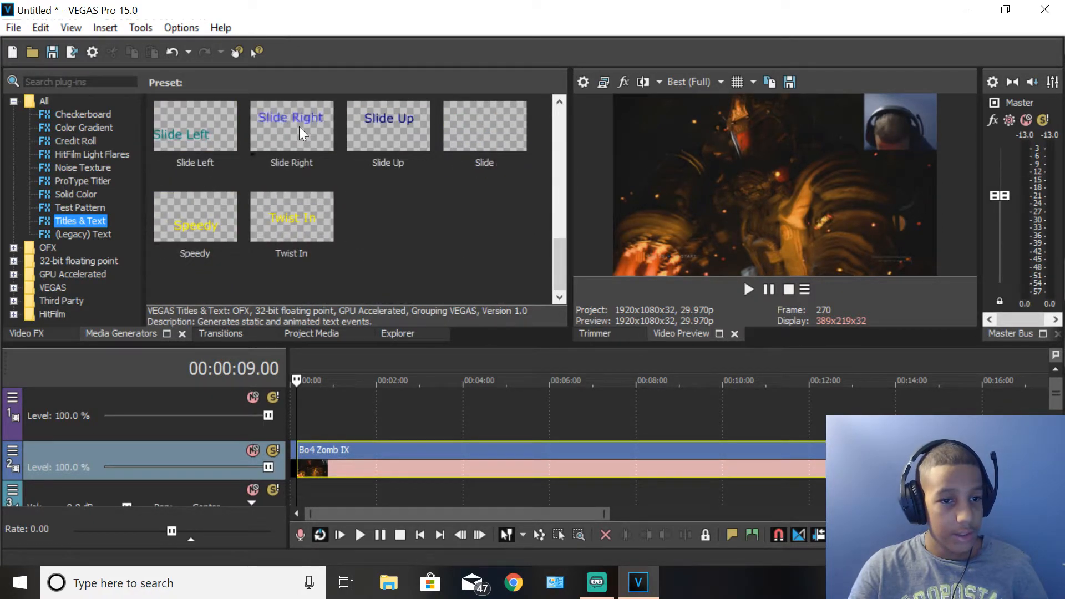
Add the default Titles & Text preset to the empty top video track at 00:00:09.00 and shorten it to end at about 00:00:16.
{"action": "scroll", "coordinate": [264, 252], "scroll_direction": "up", "scroll_amount": 10}
{"action": "left_click_drag", "start_coordinate": [213, 141], "coordinate": [312, 400]}
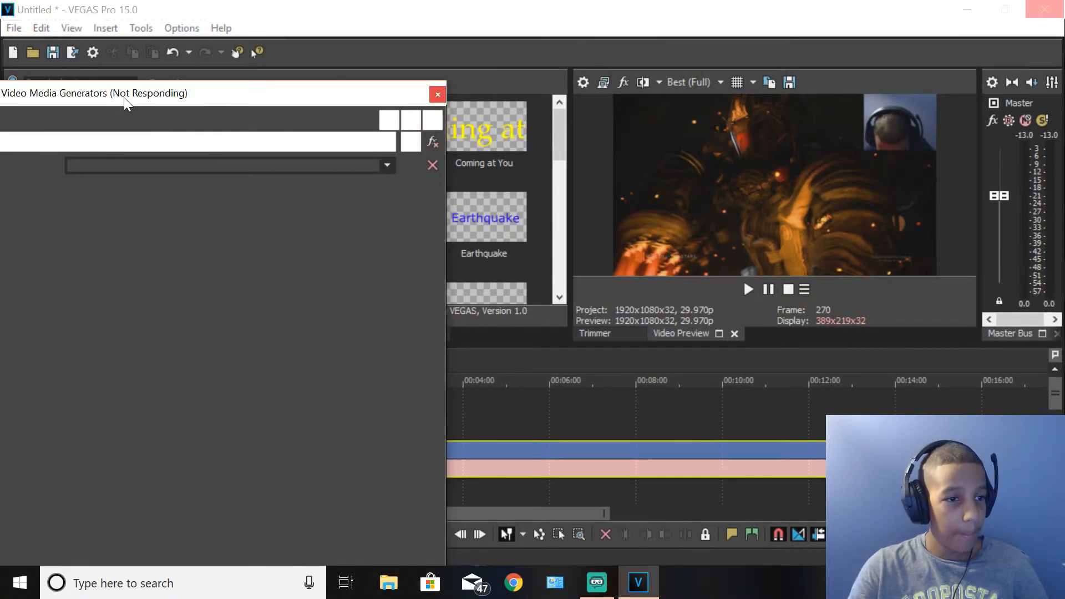
{"action": "left_click_drag", "start_coordinate": [248, 99], "coordinate": [716, 62]}
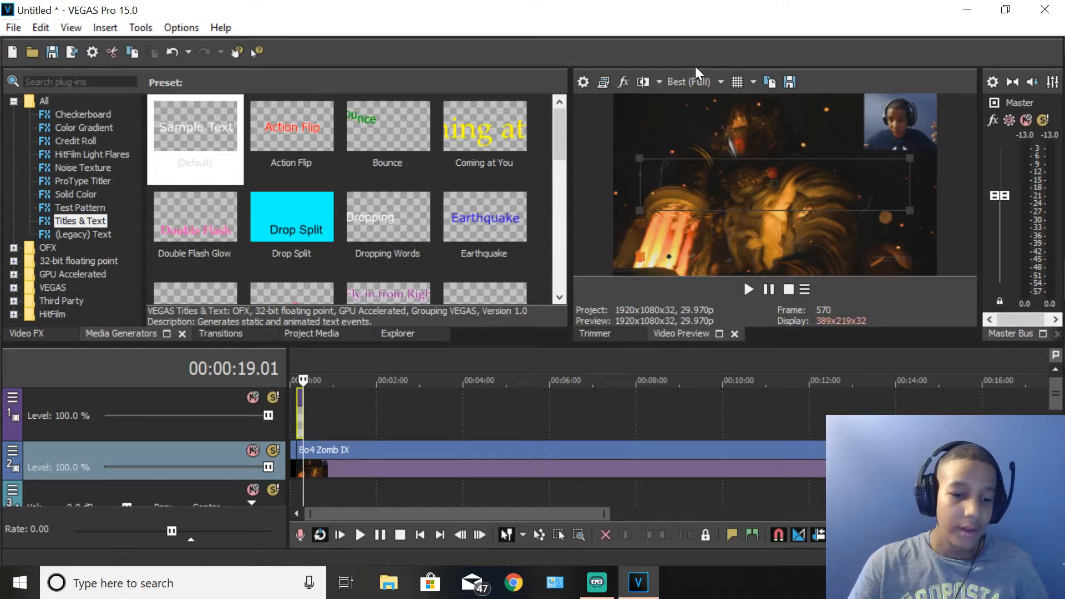
{"action": "left_click", "coordinate": [298, 425]}
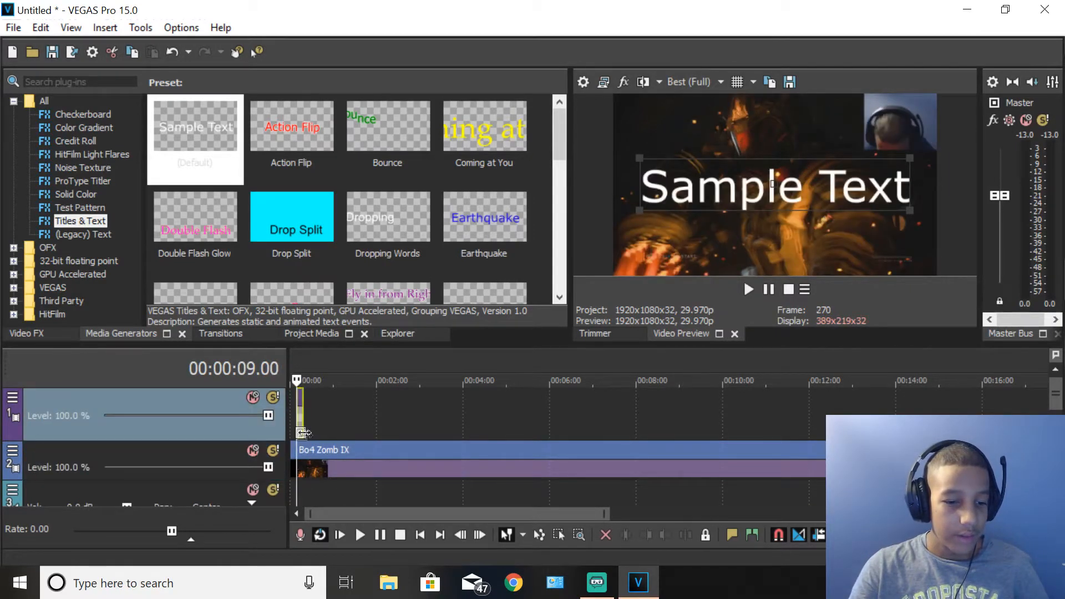
{"action": "scroll", "coordinate": [371, 441], "scroll_direction": "up", "scroll_amount": 10}
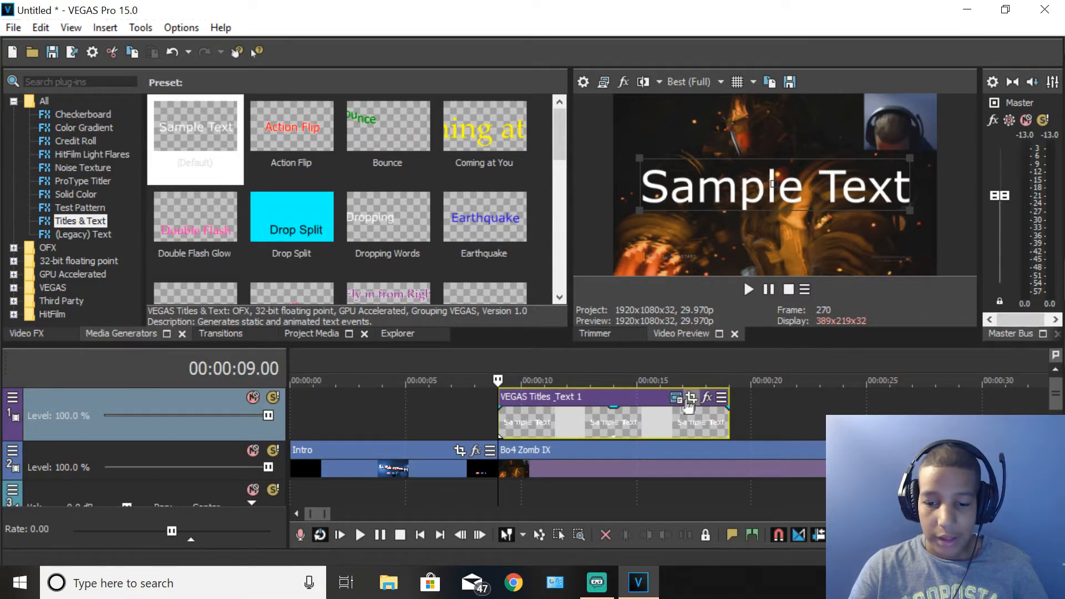
{"action": "left_click_drag", "start_coordinate": [728, 413], "coordinate": [666, 413]}
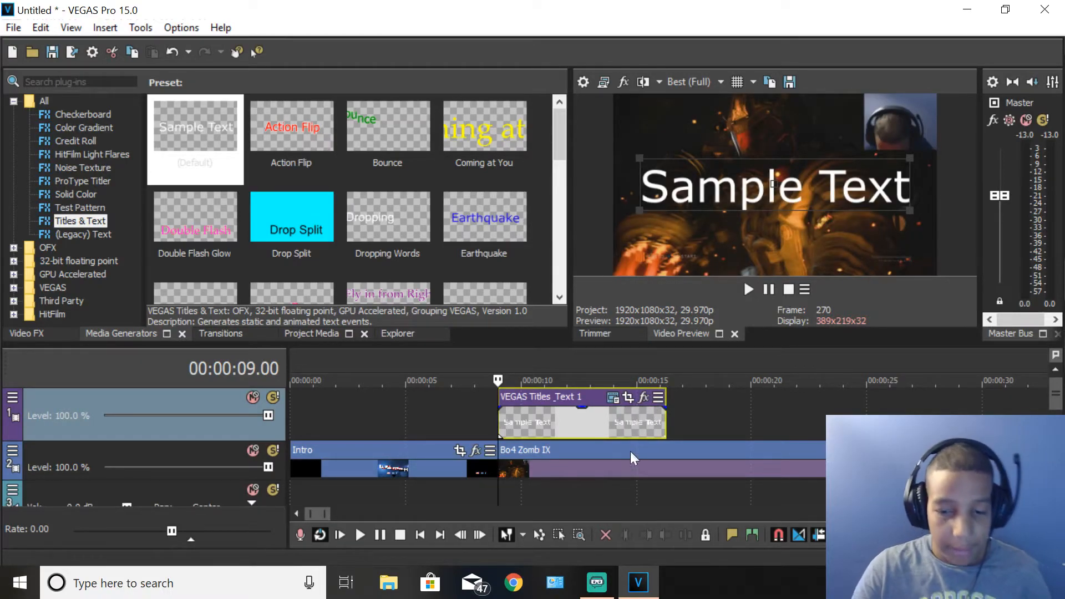
Open the title's generated media settings, replace the sample text with random test letters, and clear the text completely.
{"action": "left_click", "coordinate": [616, 402]}
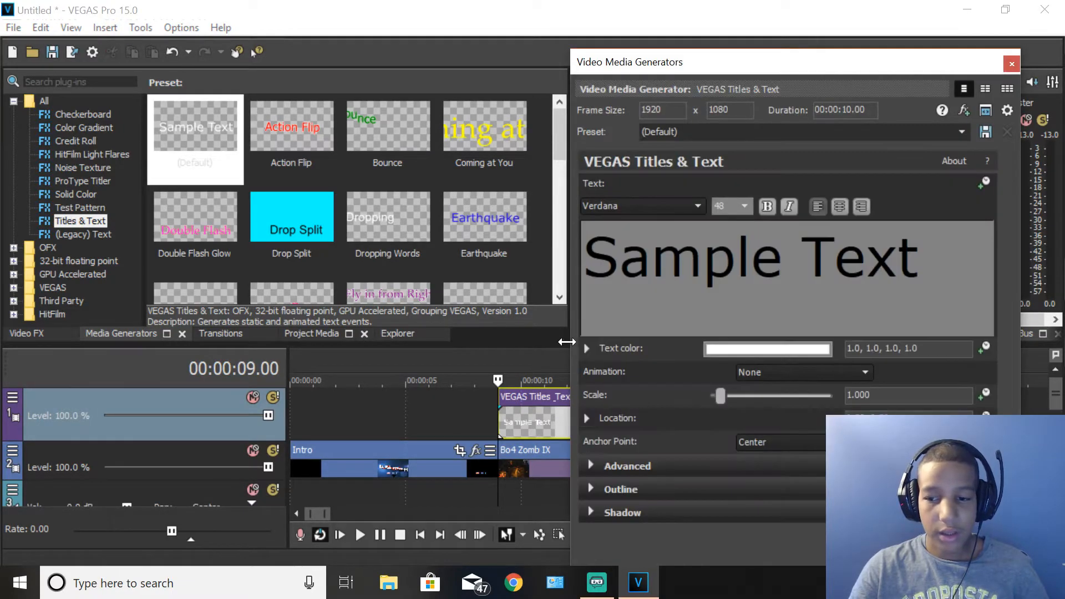
{"action": "key", "text": "ctrl+a"}
{"action": "type", "text": "j"}
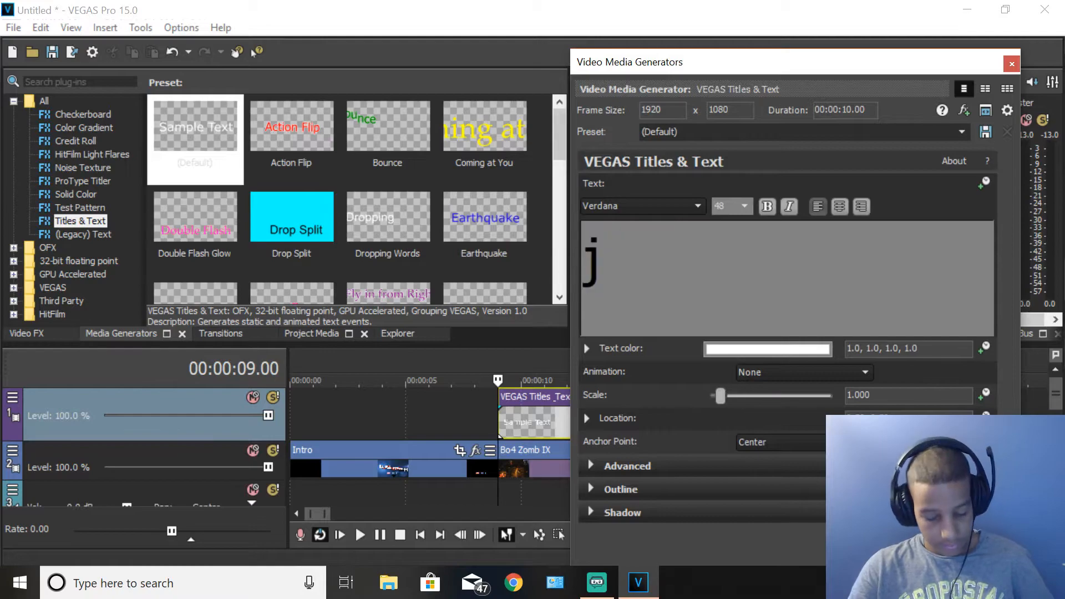
{"action": "type", "text": "thjghhjdghkdjhk"}
{"action": "key", "text": "BackSpace"}
{"action": "key", "text": "BackSpace"}
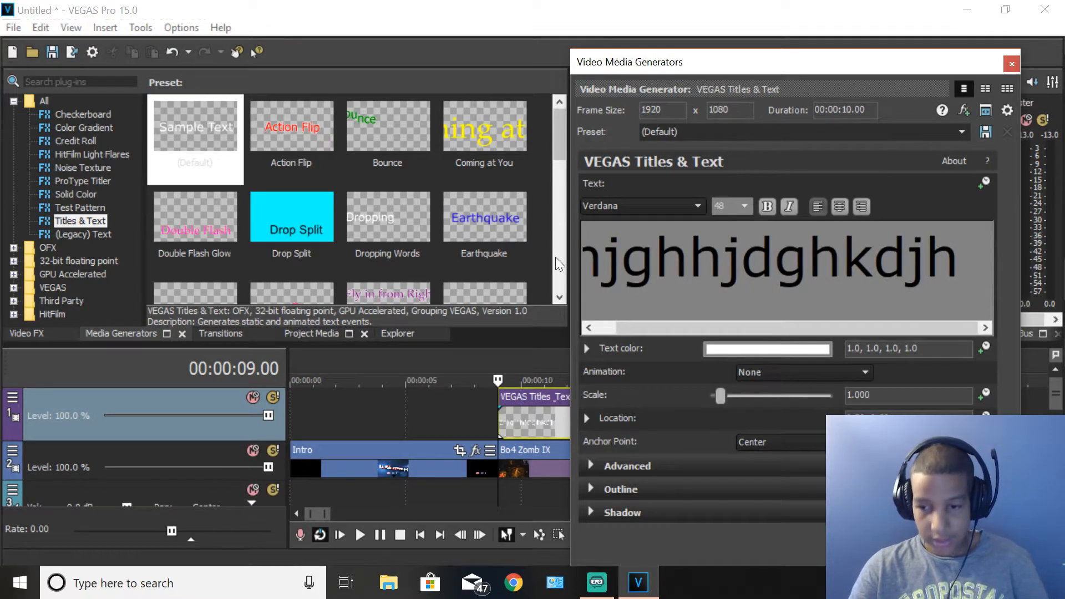
{"action": "key", "text": "ctrl+a"}
{"action": "key", "text": "BackSpace"}
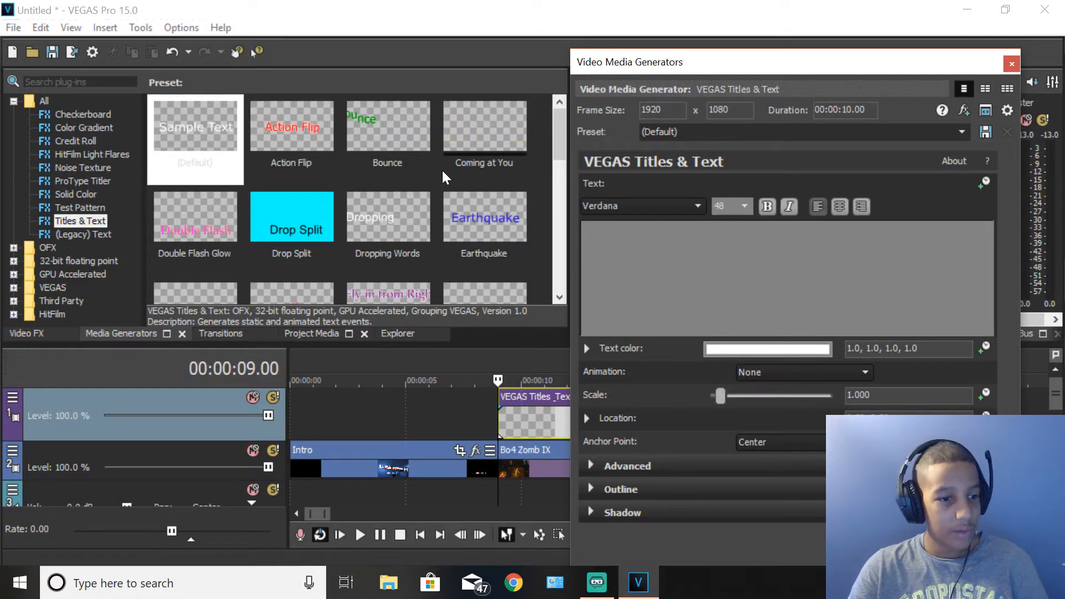
Try a condensed Blood Crow Shadow font on the title with the test letters JGHJGHJ, and erase them.
{"action": "left_click", "coordinate": [687, 202]}
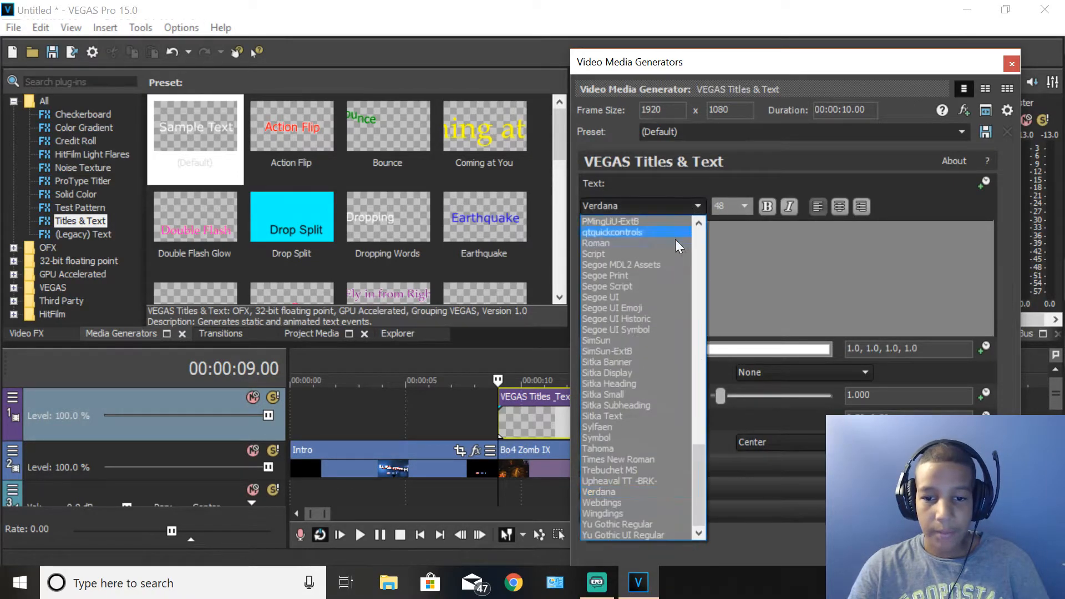
{"action": "scroll", "coordinate": [634, 296], "scroll_direction": "up", "scroll_amount": 5}
{"action": "scroll", "coordinate": [635, 272], "scroll_direction": "up", "scroll_amount": 20}
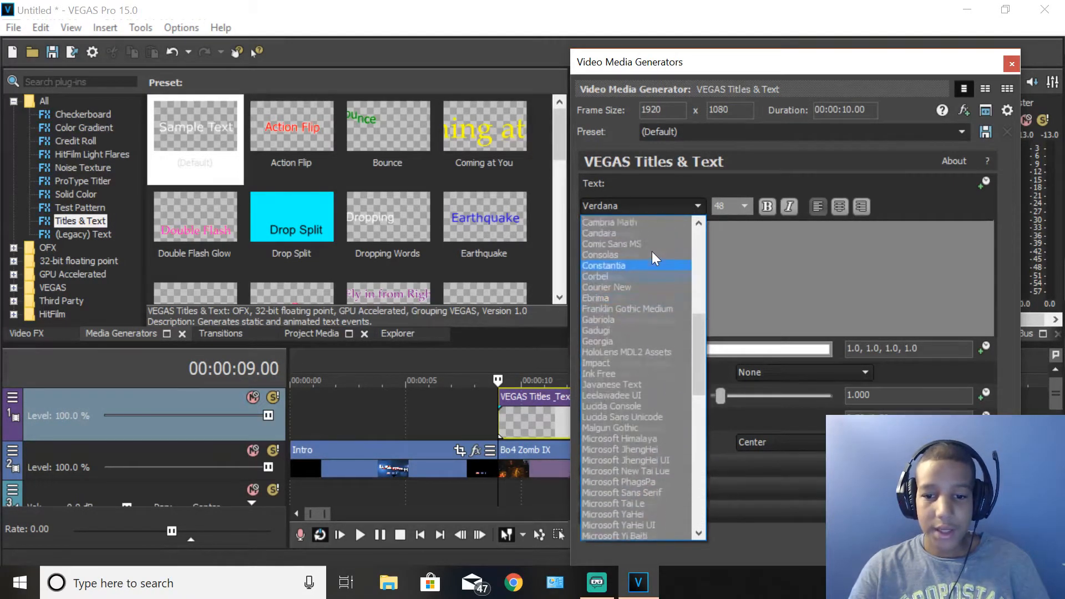
{"action": "scroll", "coordinate": [628, 300], "scroll_direction": "down", "scroll_amount": 4}
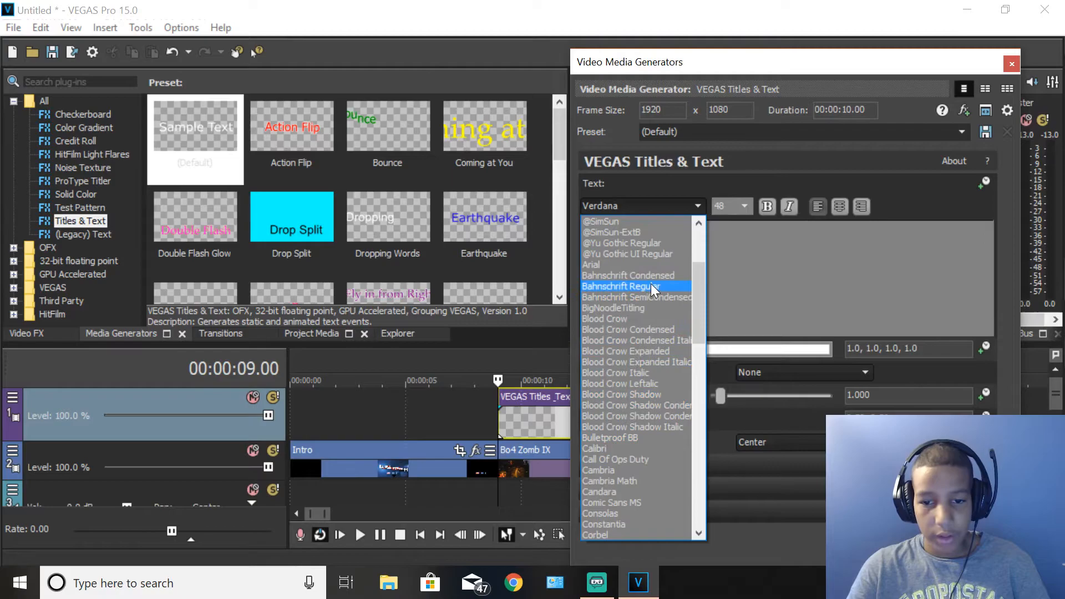
{"action": "scroll", "coordinate": [645, 311], "scroll_direction": "up", "scroll_amount": 3}
{"action": "scroll", "coordinate": [648, 385], "scroll_direction": "down", "scroll_amount": 15}
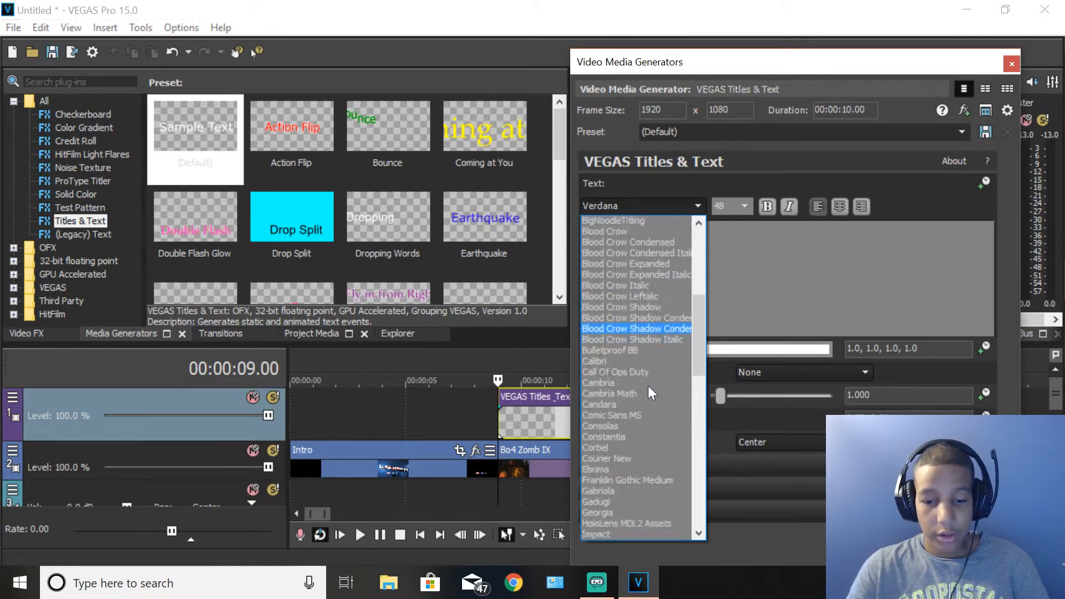
{"action": "scroll", "coordinate": [648, 385], "scroll_direction": "down", "scroll_amount": 1}
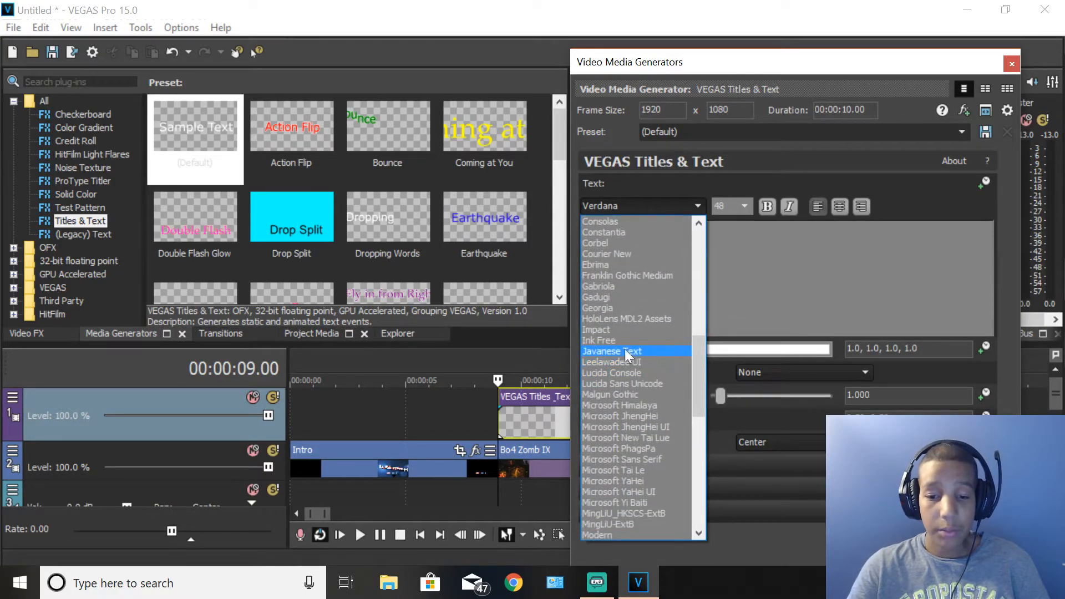
{"action": "scroll", "coordinate": [643, 388], "scroll_direction": "up", "scroll_amount": 5}
{"action": "left_click", "coordinate": [668, 291]}
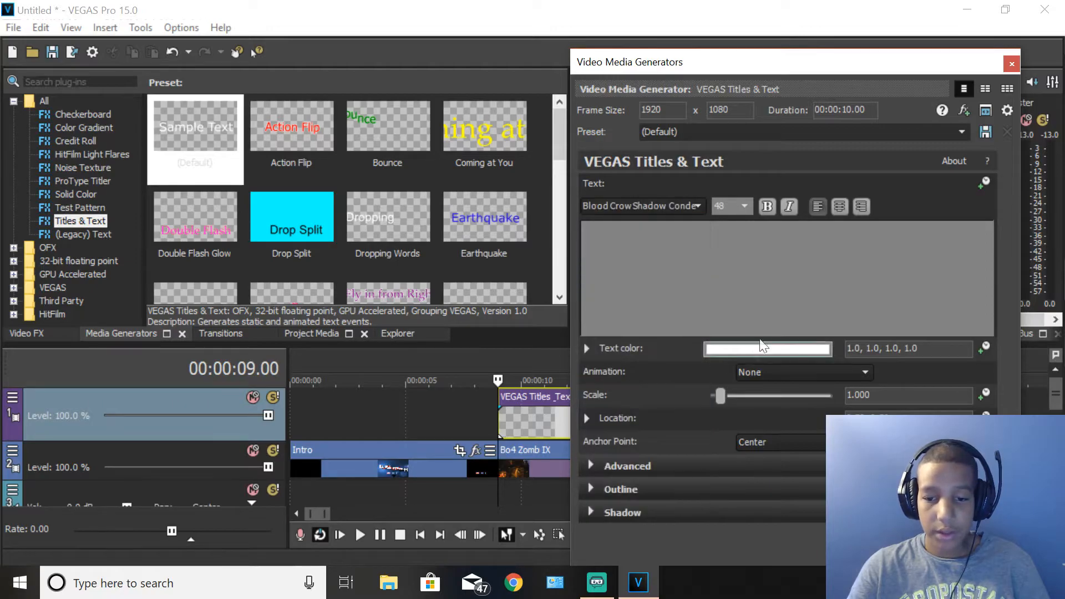
{"action": "type", "text": "JGHJGHJ"}
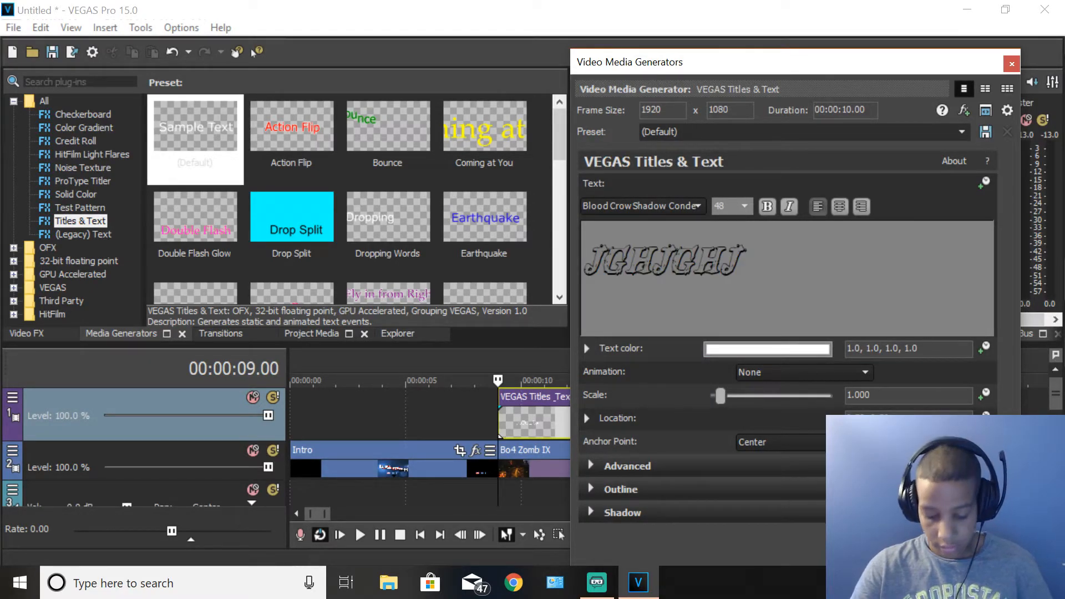
{"action": "key", "text": "ctrl+a"}
{"action": "key", "text": "BackSpace"}
Set the title's font to Call Of Ops Duty and enter the text THIS VIDEO.
{"action": "left_click", "coordinate": [682, 209]}
{"action": "left_click", "coordinate": [677, 224]}
{"action": "type", "text": "THIS"}
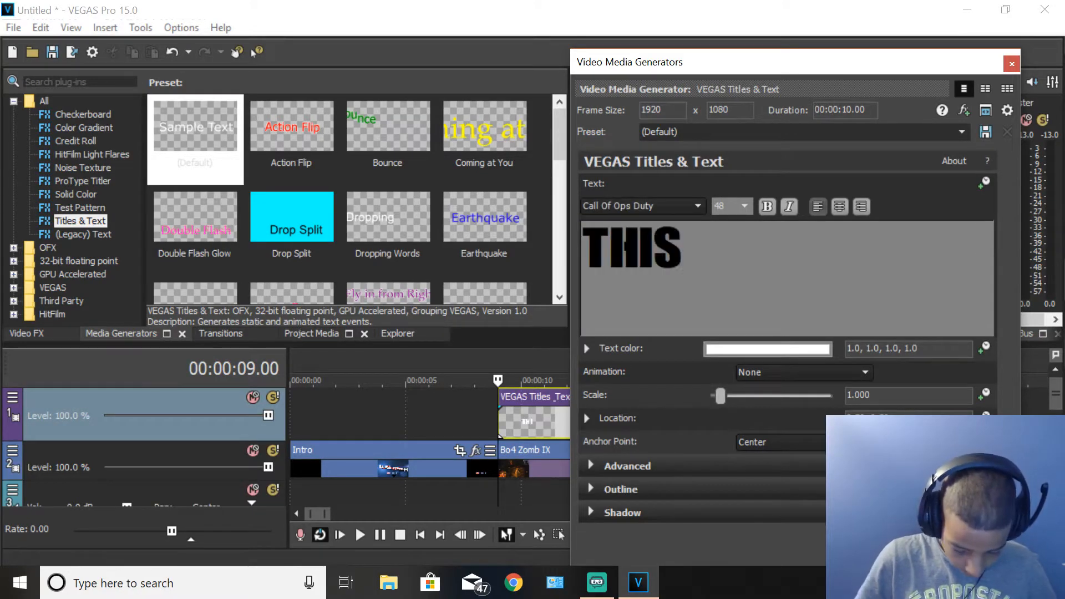
{"action": "type", "text": " VIDERO"}
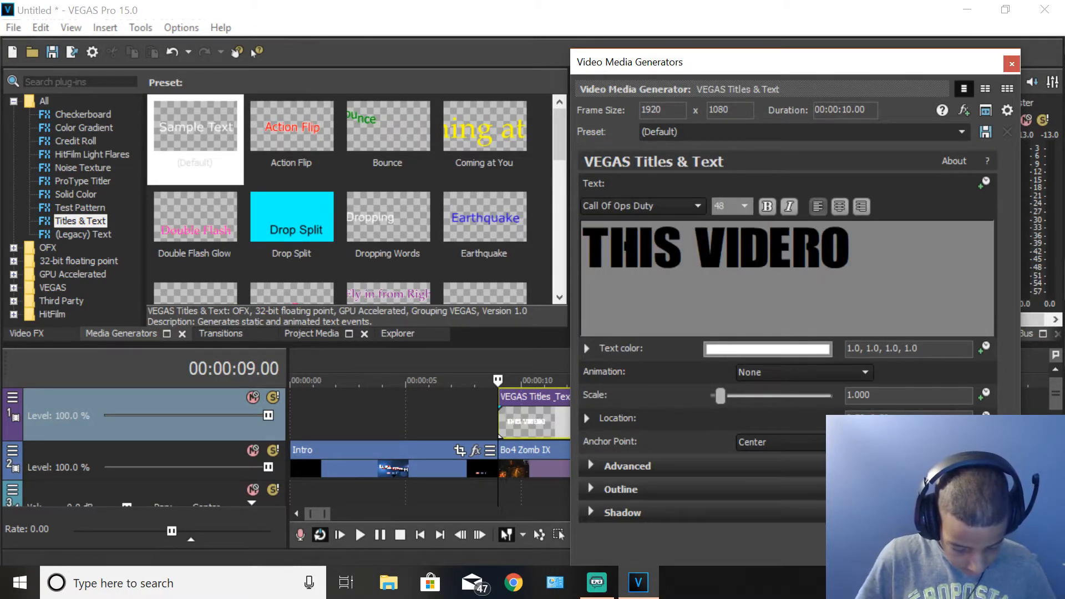
{"action": "key", "text": "BackSpace"}
{"action": "key", "text": "BackSpace"}
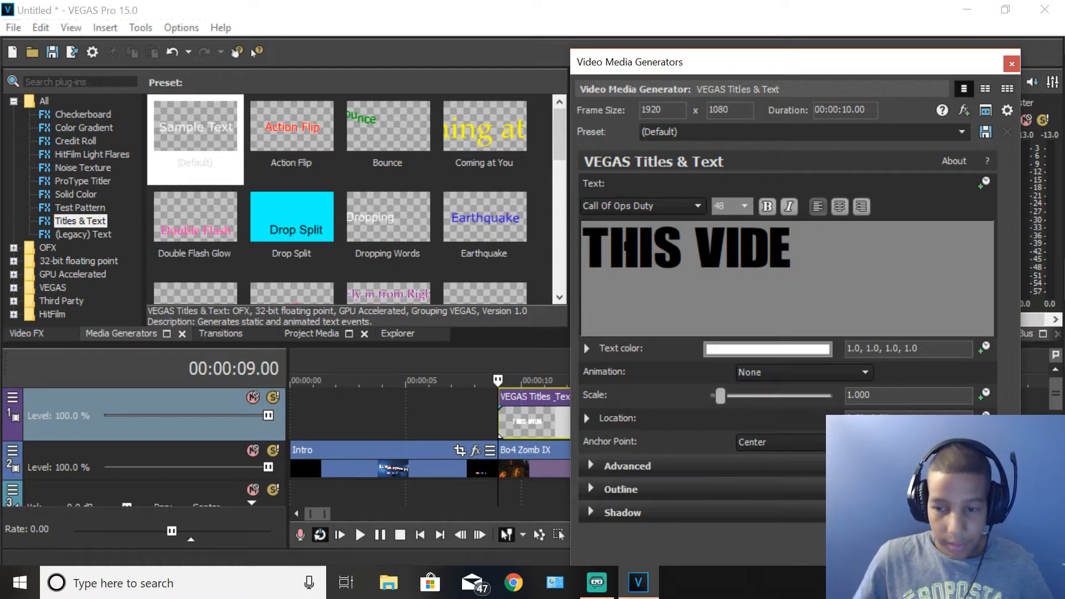
{"action": "type", "text": "O"}
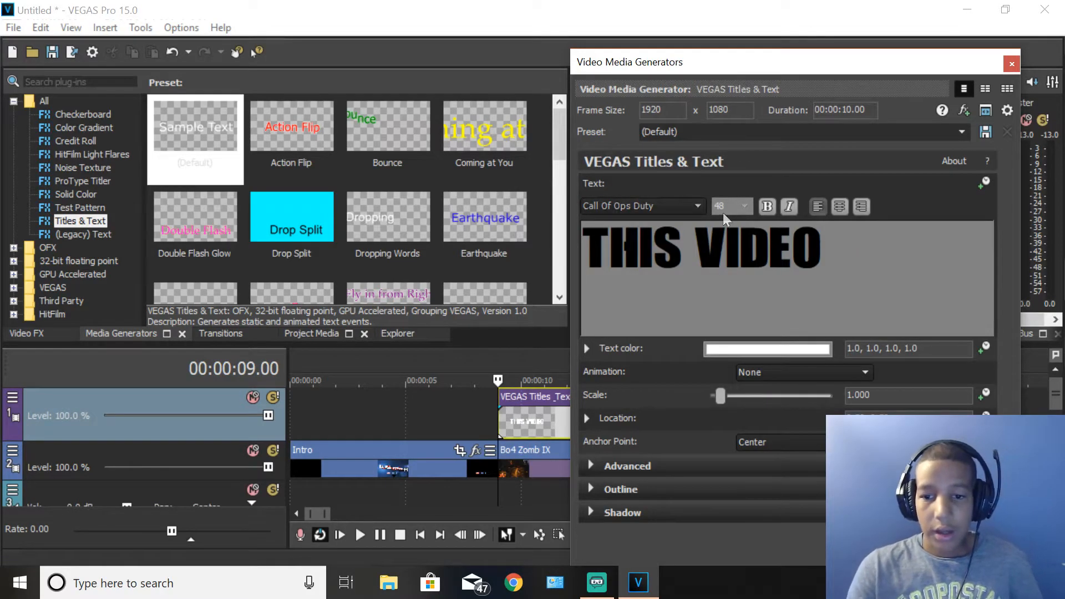
Add a second line reading IS QUIET below THIS VIDEO in the title and close its media generator settings.
{"action": "left_click", "coordinate": [744, 207]}
{"action": "left_click", "coordinate": [742, 206]}
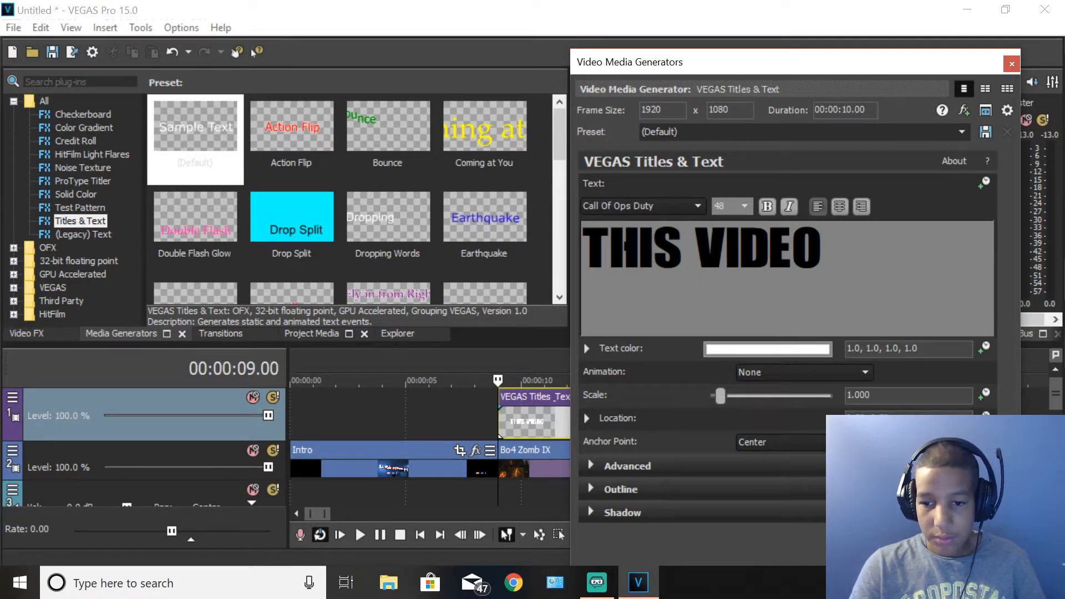
{"action": "key", "text": "Return"}
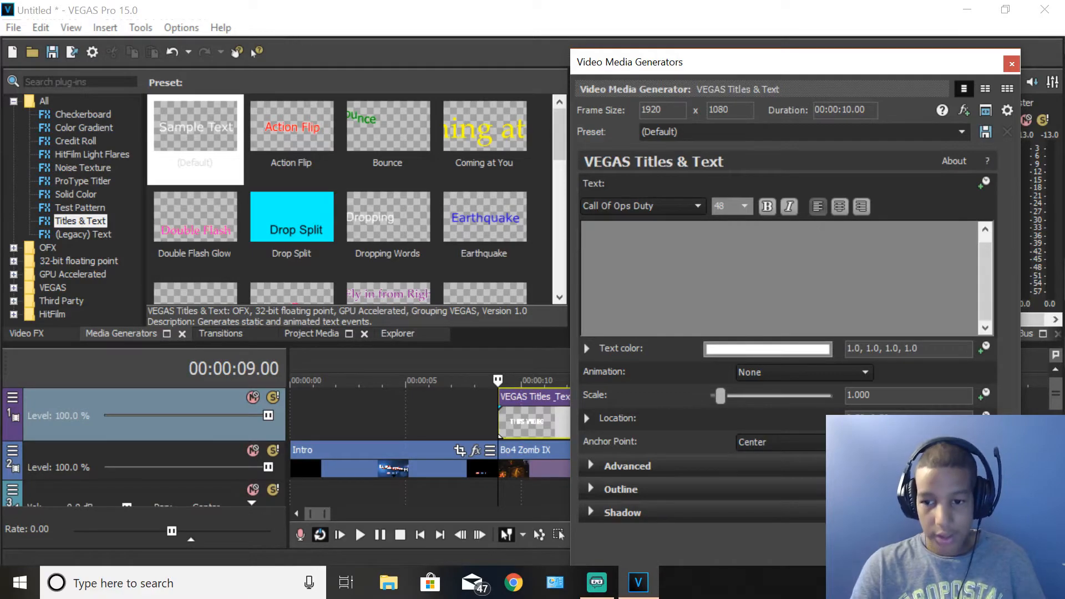
{"action": "scroll", "coordinate": [985, 256], "scroll_direction": "up", "scroll_amount": 2}
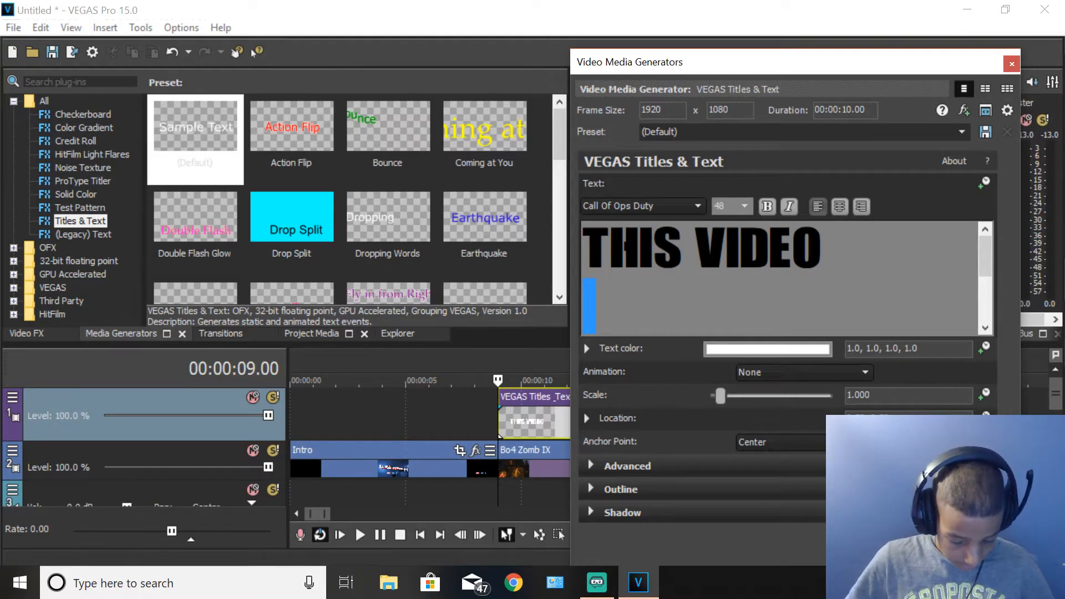
{"action": "type", "text": "IS QUIET"}
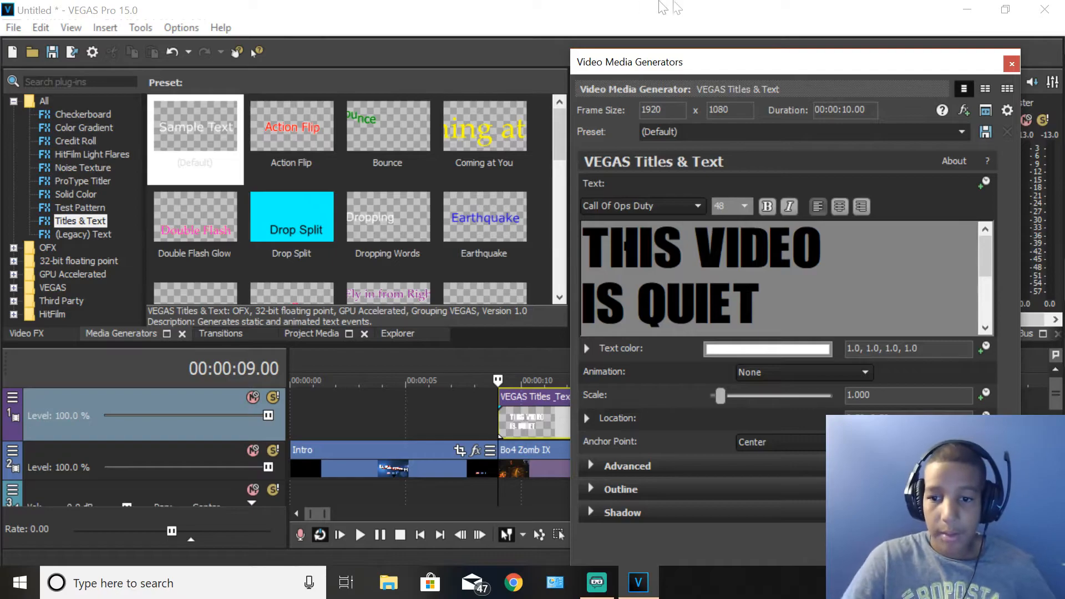
{"action": "left_click", "coordinate": [1011, 65]}
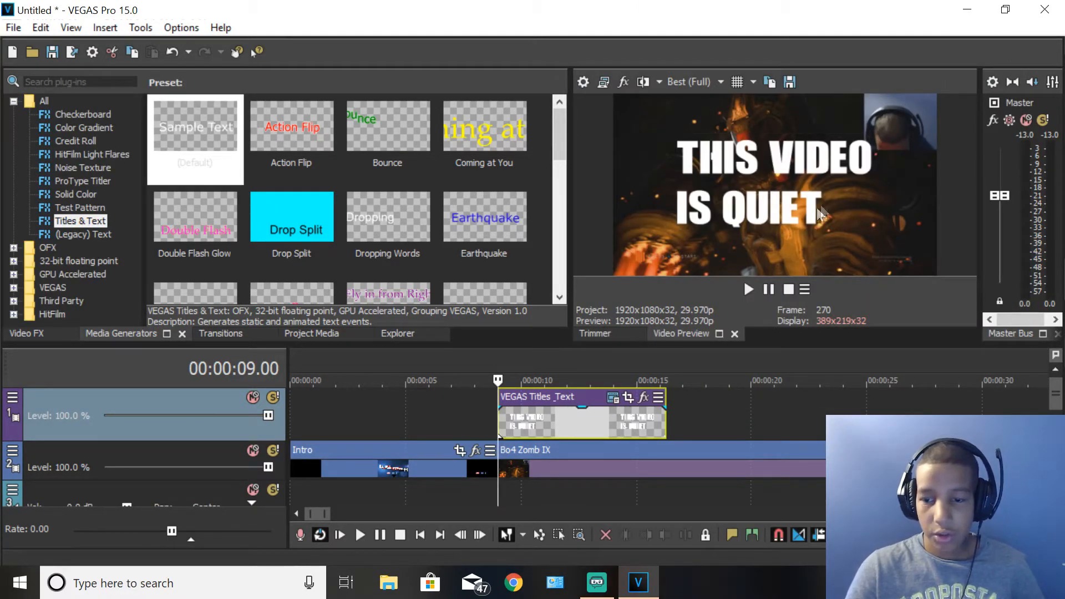
Reopen the title's generated media settings, center-align both lines of text, and close the settings.
{"action": "left_click", "coordinate": [612, 397]}
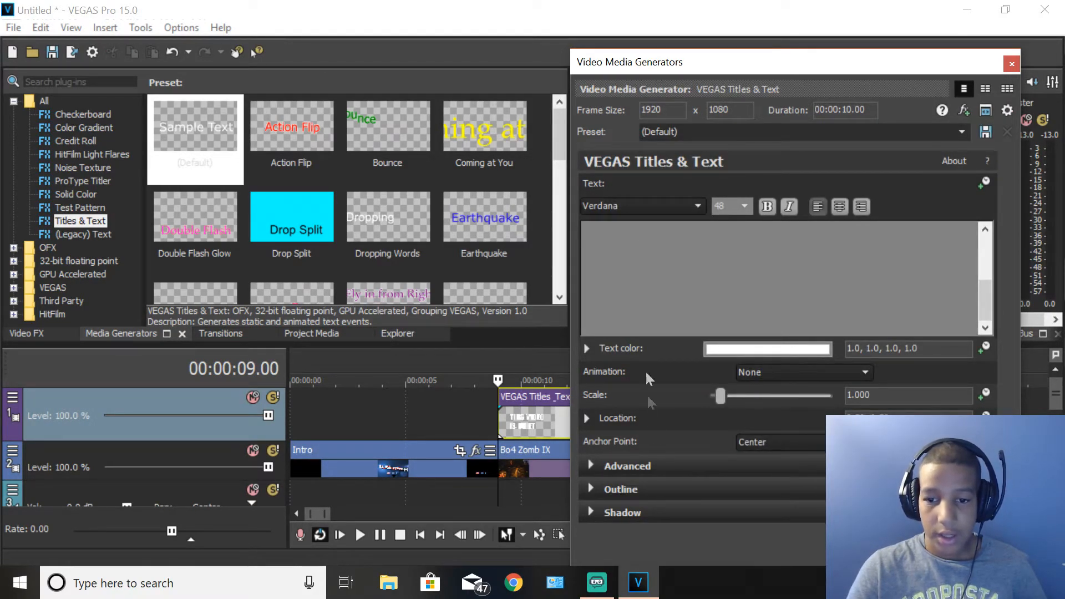
{"action": "left_click", "coordinate": [620, 483]}
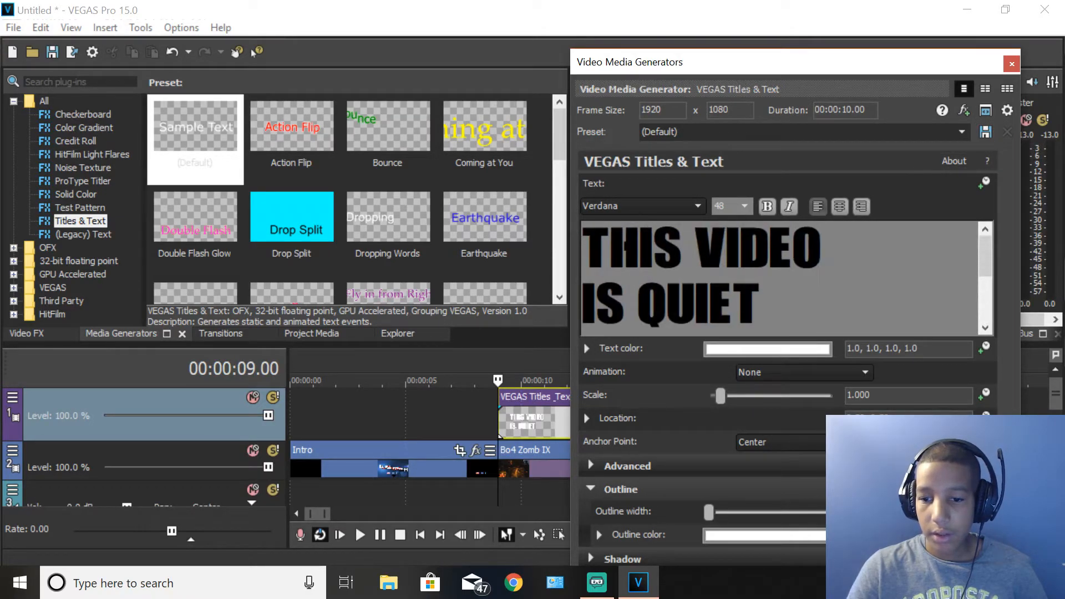
{"action": "left_click", "coordinate": [839, 207]}
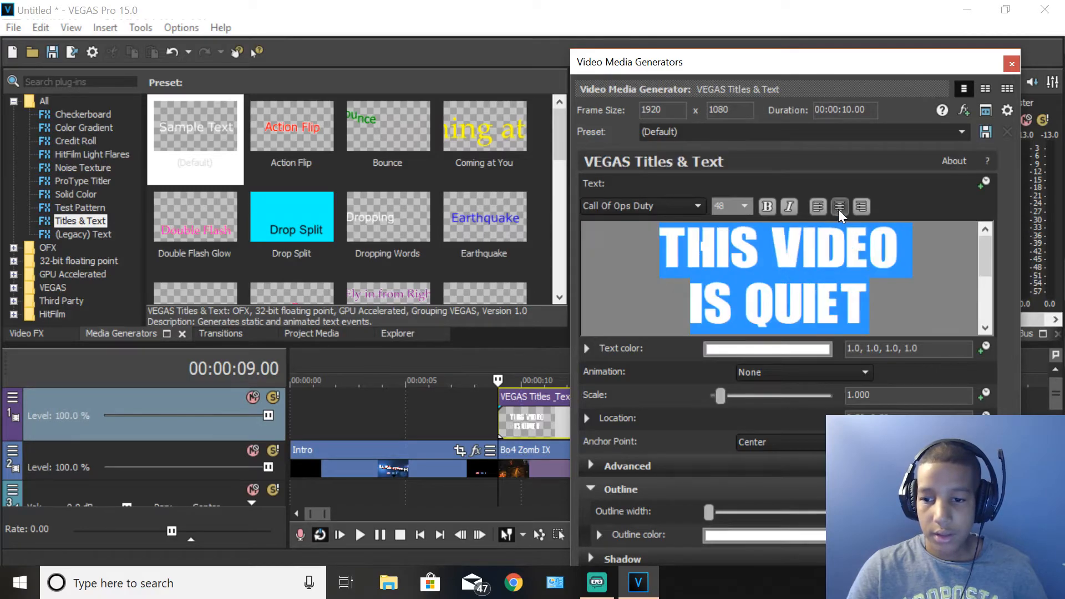
{"action": "left_click", "coordinate": [1010, 62]}
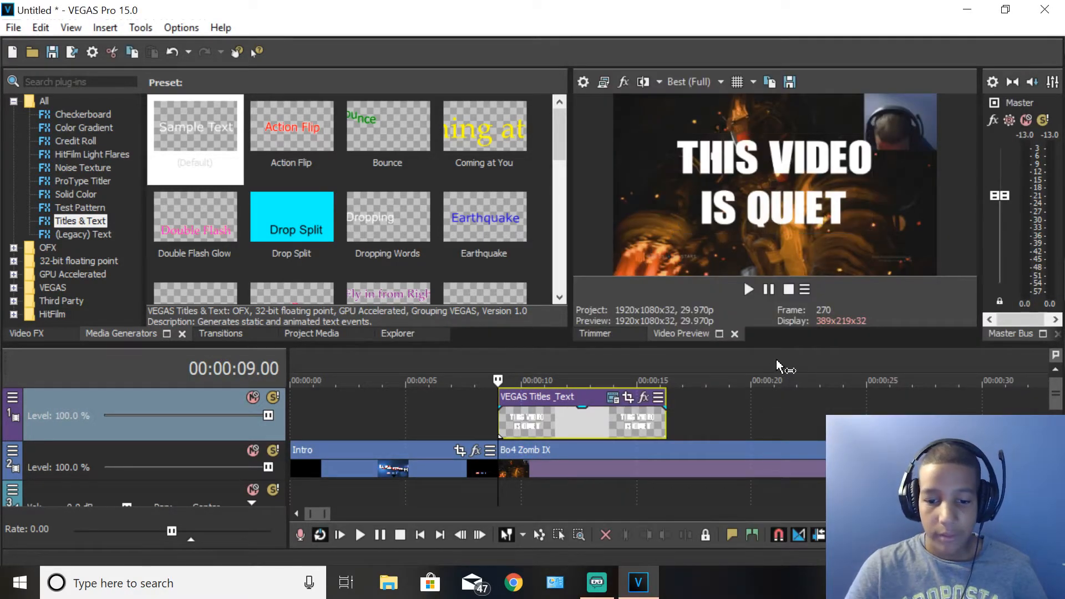
Enlarge the title with Event Pan/Crop by shrinking its crop frame around the text to about 1,277 by 719.
{"action": "left_click", "coordinate": [629, 397]}
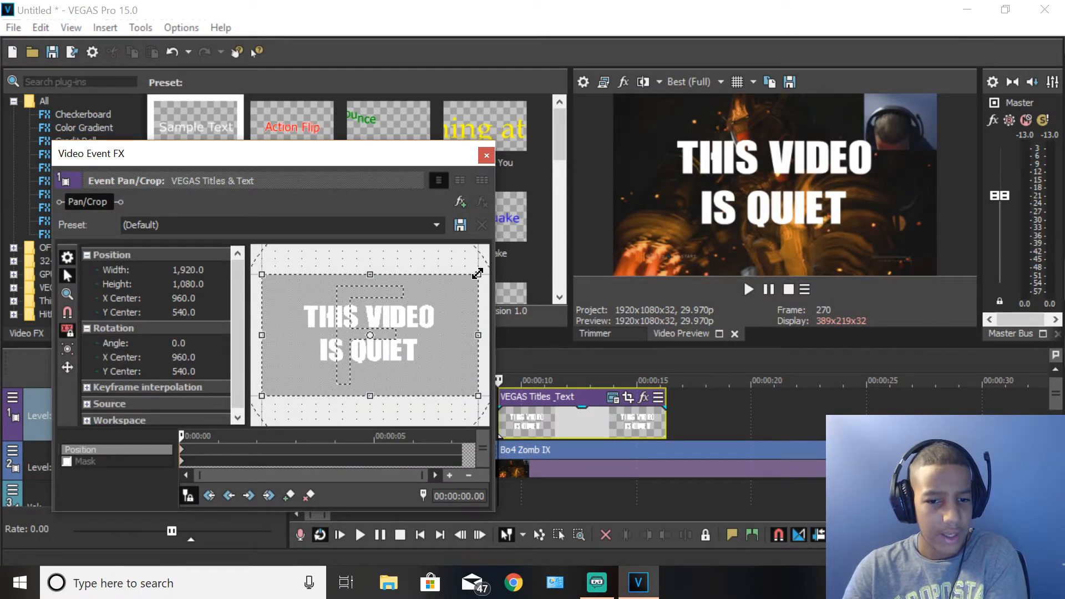
{"action": "left_click_drag", "start_coordinate": [477, 273], "coordinate": [442, 290]}
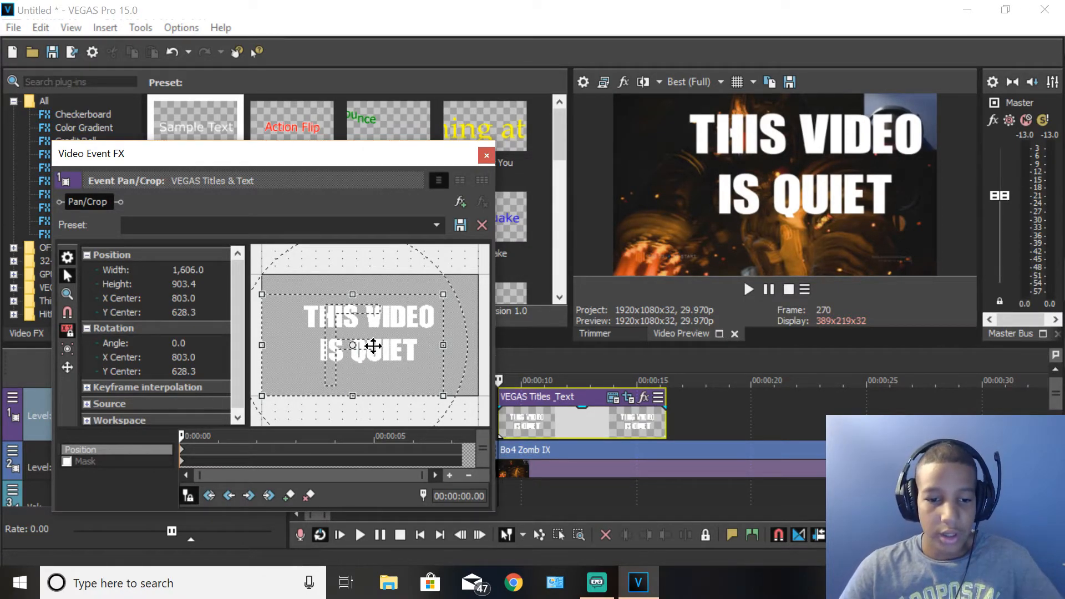
{"action": "mouse_move", "coordinate": [445, 295]}
{"action": "left_mouse_down"}
{"action": "mouse_move", "coordinate": [456, 281]}
{"action": "mouse_move", "coordinate": [435, 300]}
{"action": "left_mouse_up"}
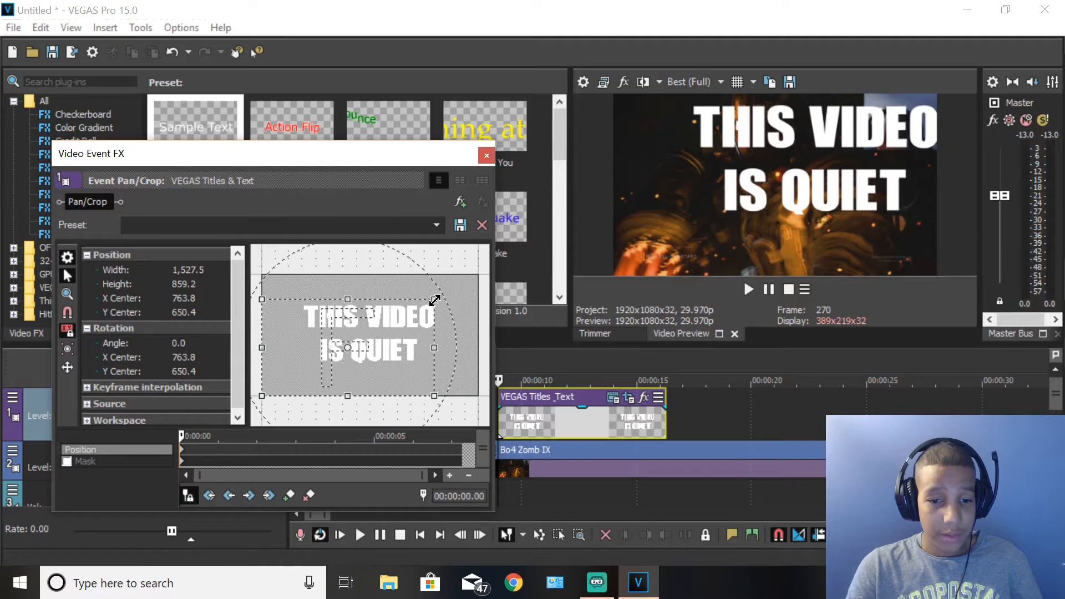
{"action": "left_click_drag", "start_coordinate": [434, 300], "coordinate": [422, 312]}
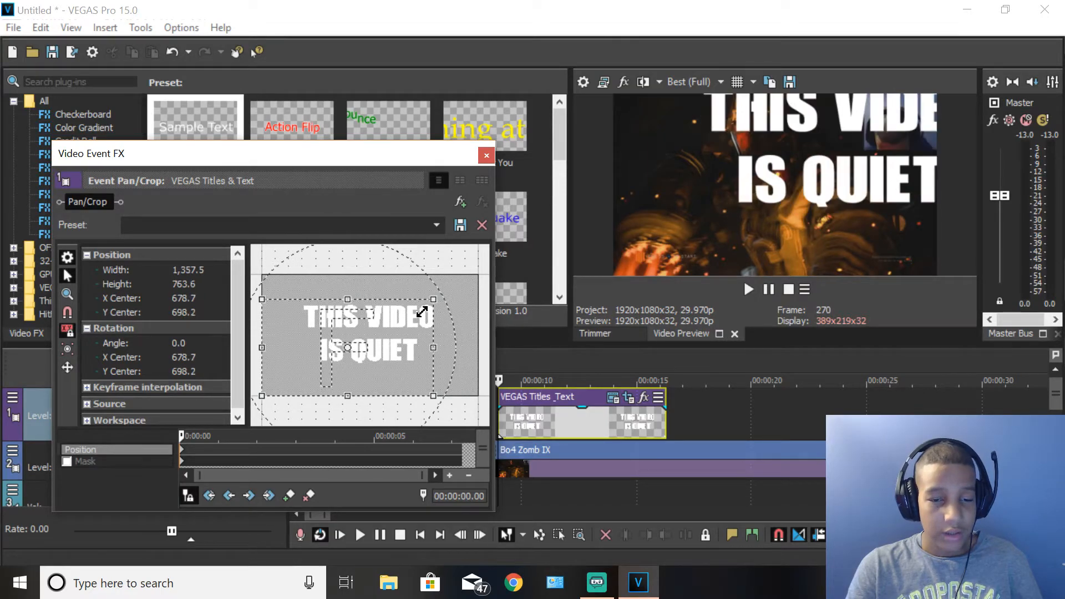
{"action": "left_click_drag", "start_coordinate": [421, 312], "coordinate": [415, 311]}
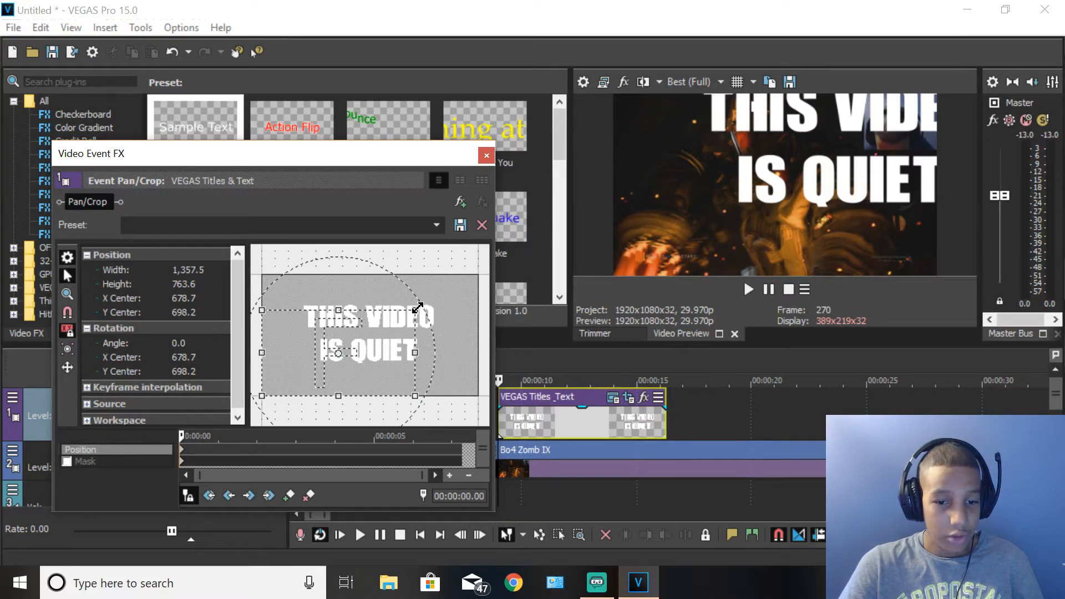
{"action": "mouse_move", "coordinate": [417, 306]}
{"action": "left_mouse_down"}
{"action": "mouse_move", "coordinate": [493, 252]}
{"action": "mouse_move", "coordinate": [425, 303]}
{"action": "left_mouse_up"}
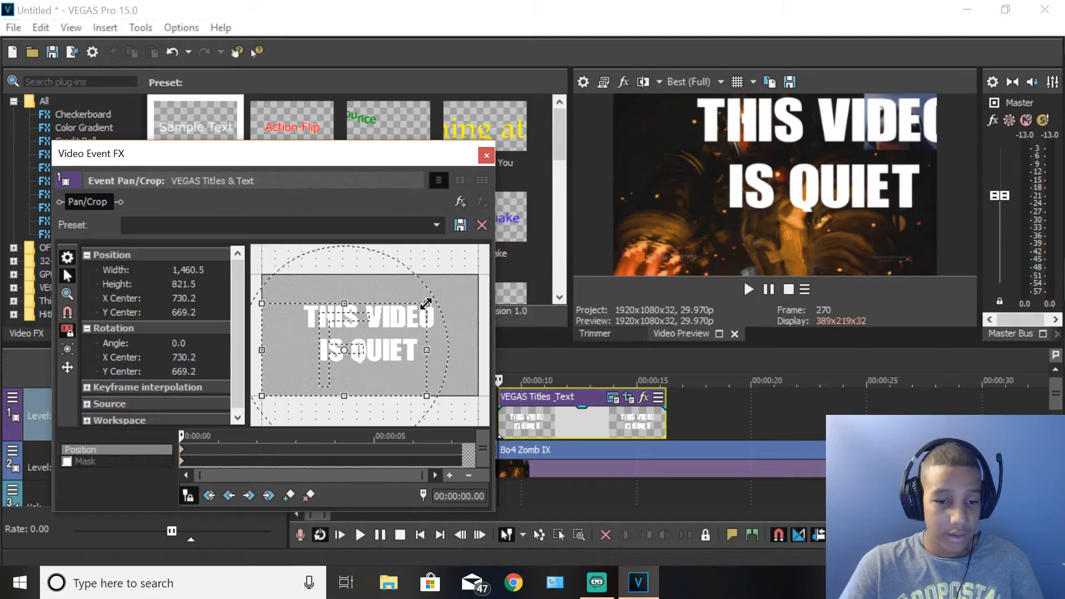
{"action": "left_click_drag", "start_coordinate": [258, 399], "coordinate": [300, 374]}
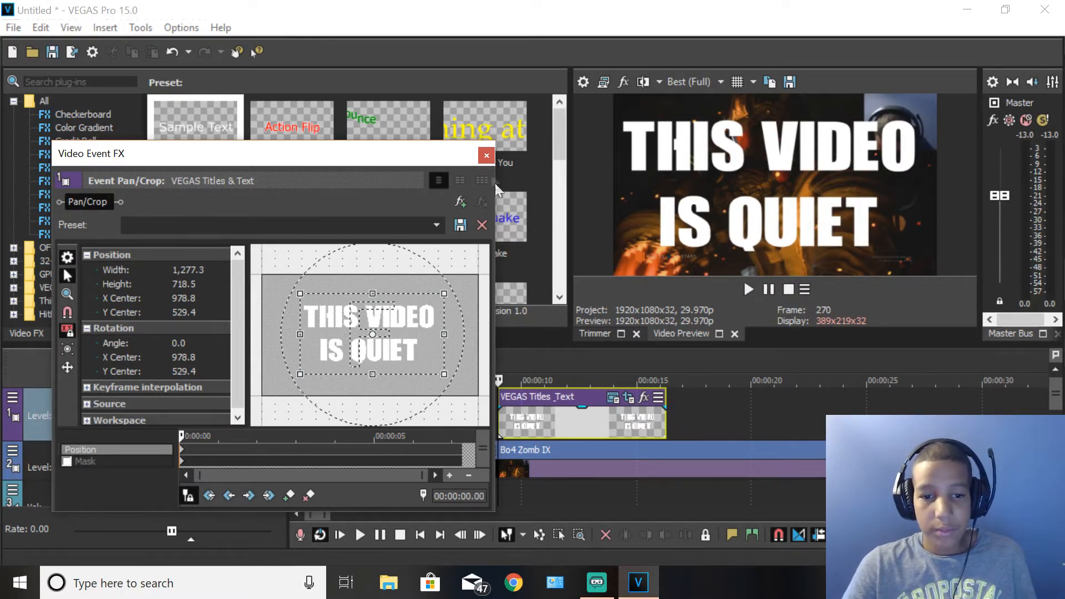
Shorten the title to end at about 00:00:11, then shrink and move its text to the picture's upper left with a Pan/Crop frame about 2,386 wide.
{"action": "left_click_drag", "start_coordinate": [665, 416], "coordinate": [556, 430]}
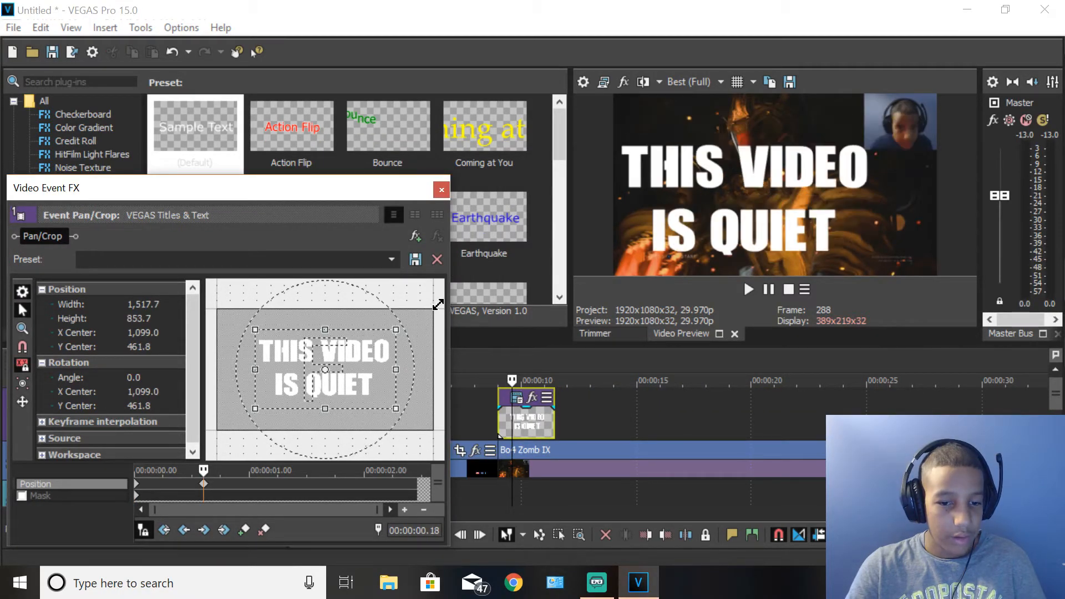
{"action": "left_click_drag", "start_coordinate": [438, 304], "coordinate": [460, 291]}
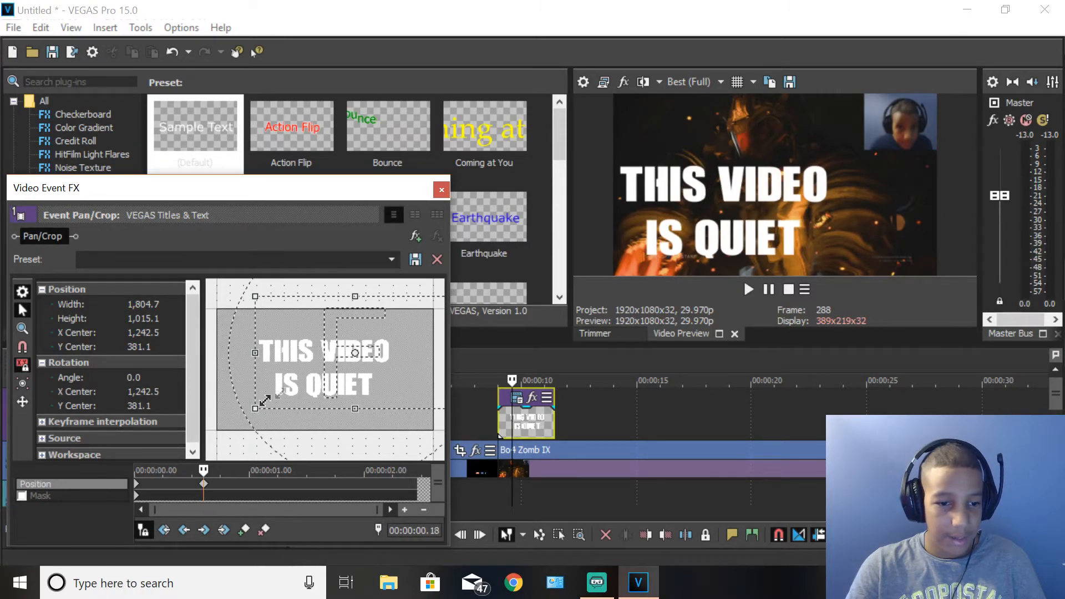
{"action": "left_click_drag", "start_coordinate": [254, 410], "coordinate": [189, 454]}
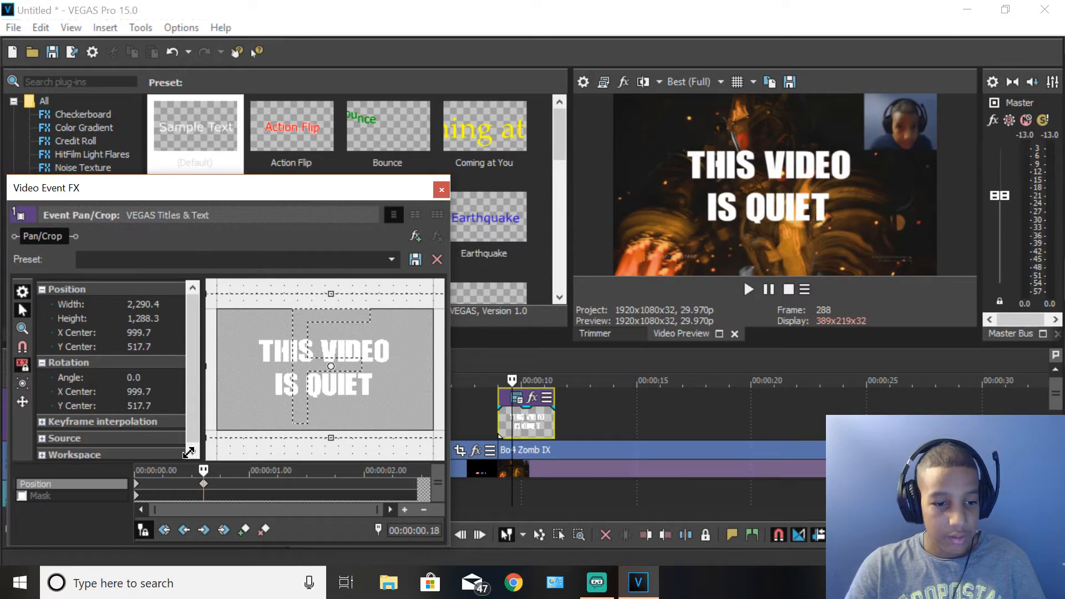
{"action": "left_click_drag", "start_coordinate": [365, 360], "coordinate": [424, 397]}
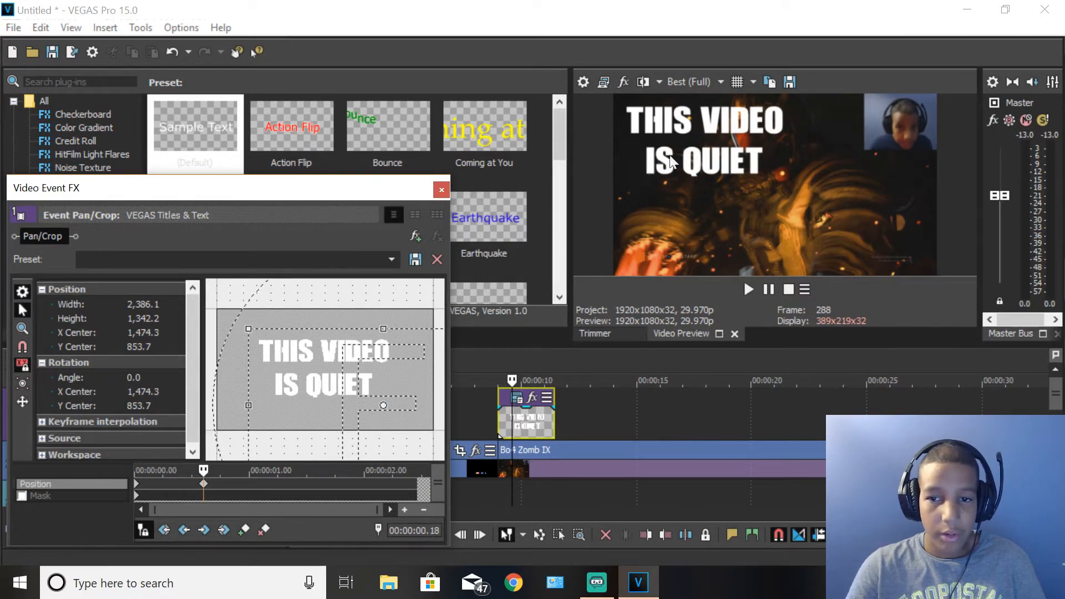
{"action": "left_click", "coordinate": [441, 192]}
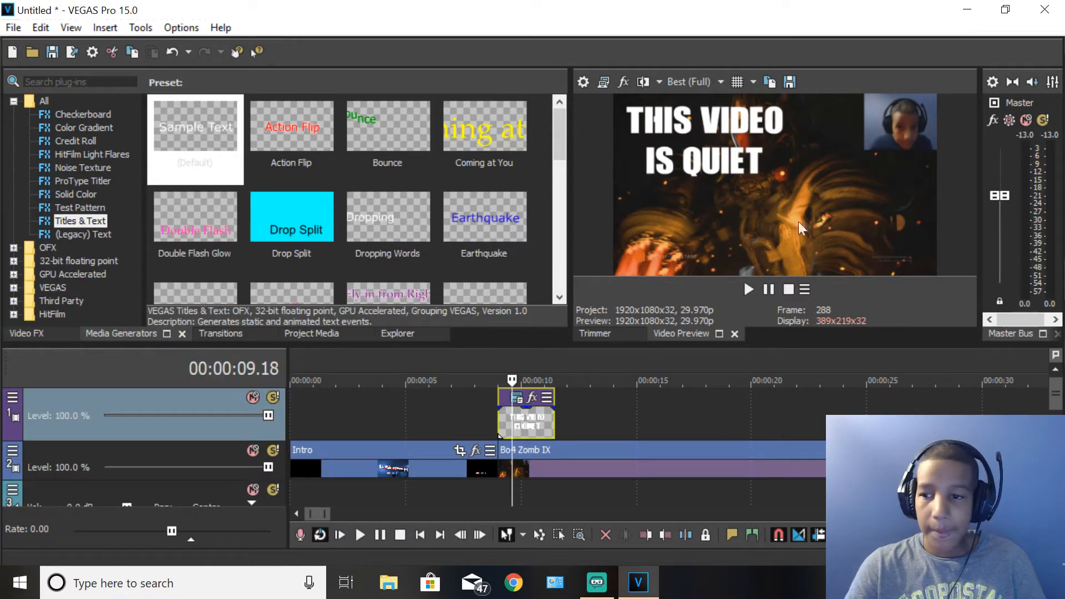
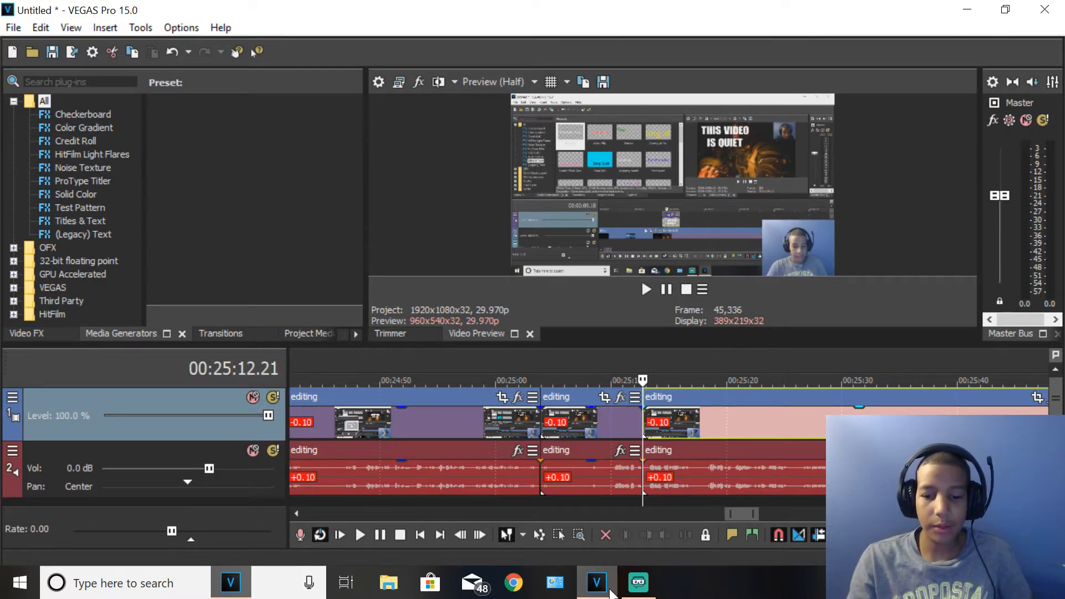
Show the whole edited timeline and select the time range from 00:00:00 to the end of the last clip at about 00:38:00.
{"action": "scroll", "coordinate": [737, 454], "scroll_direction": "down", "scroll_amount": 10}
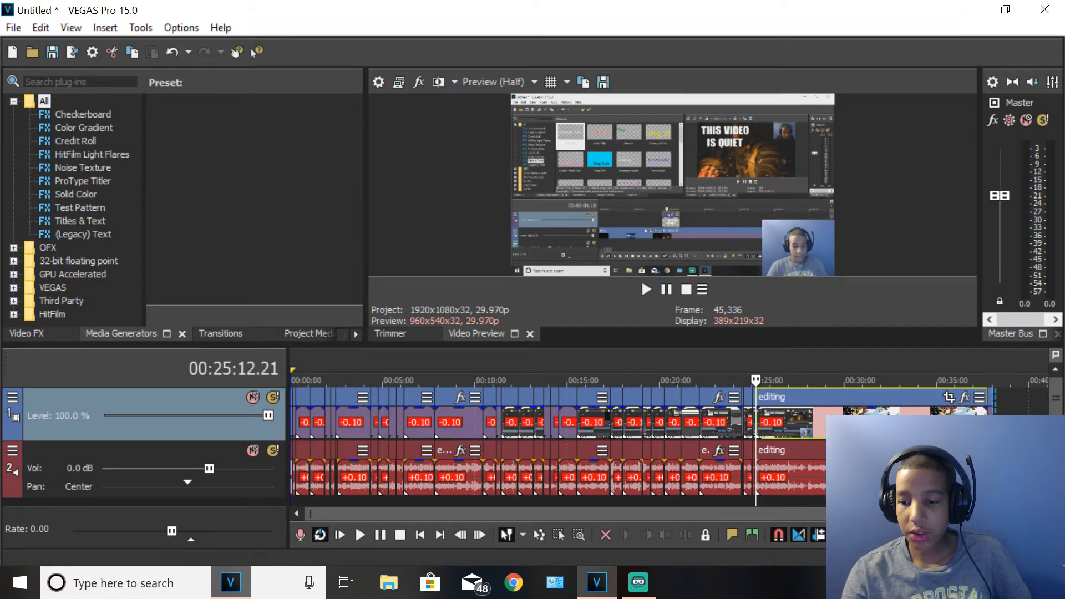
{"action": "left_click", "coordinate": [1029, 469]}
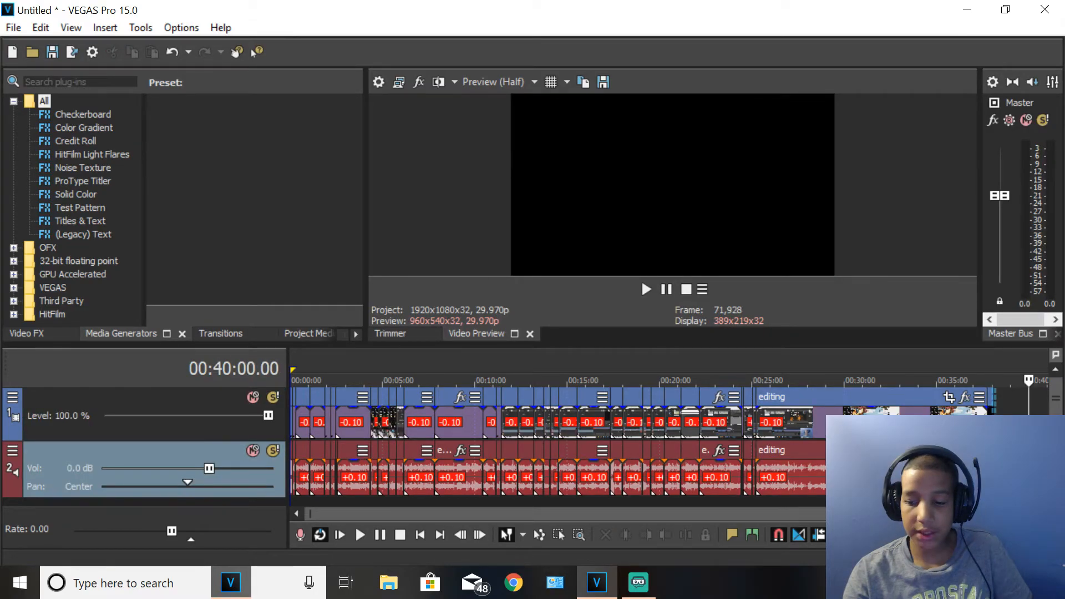
{"action": "left_click_drag", "start_coordinate": [994, 466], "coordinate": [290, 455]}
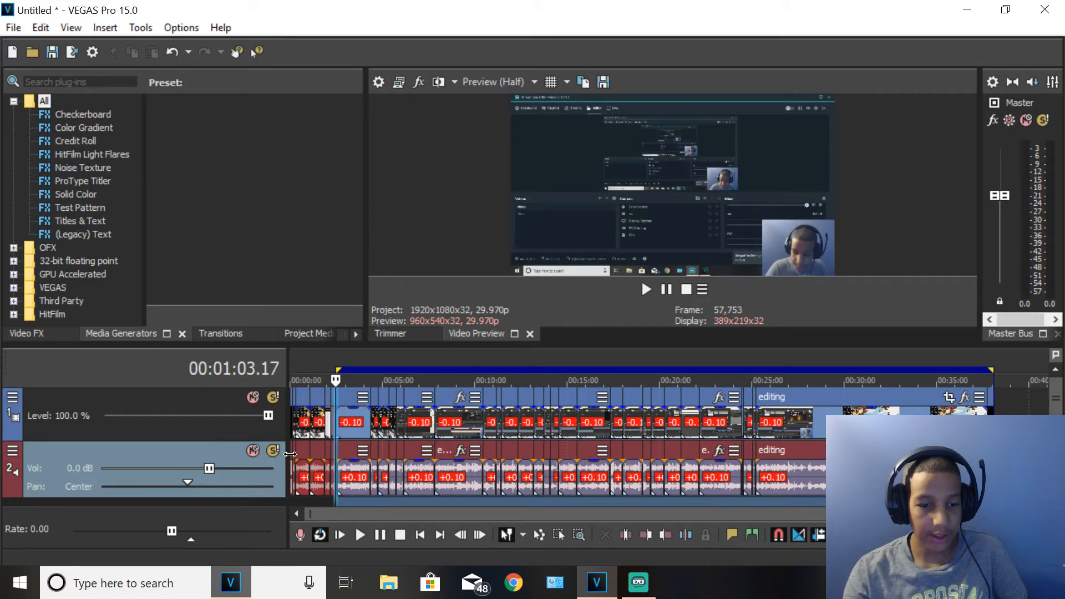
{"action": "left_click_drag", "start_coordinate": [290, 454], "coordinate": [289, 454]}
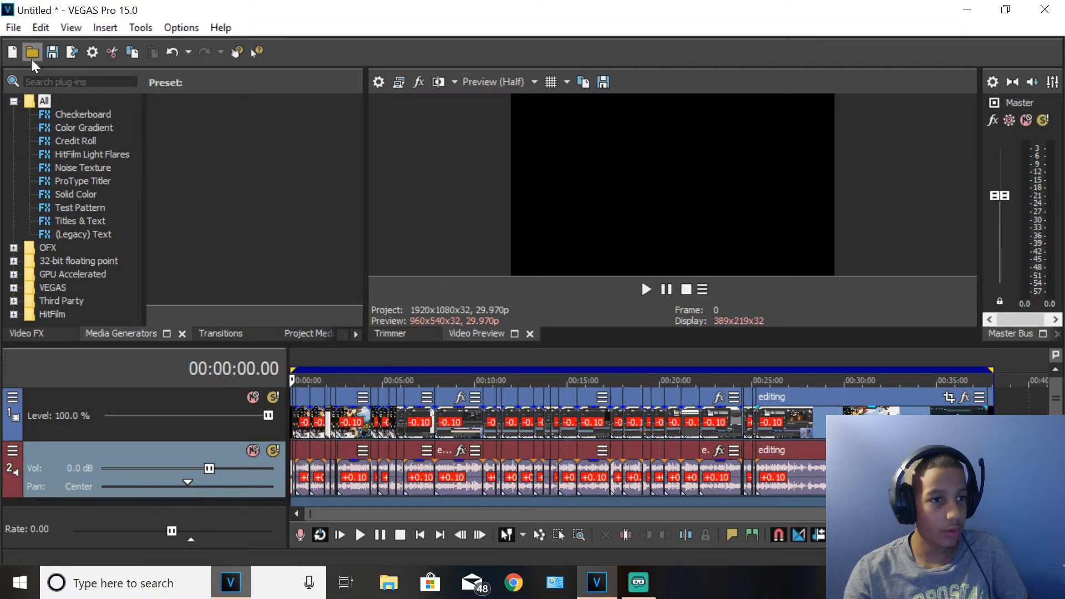
Open the Render As settings, compare the Sony AVC/MVC templates, and choose 1080P 60fps.
{"action": "left_click", "coordinate": [31, 59]}
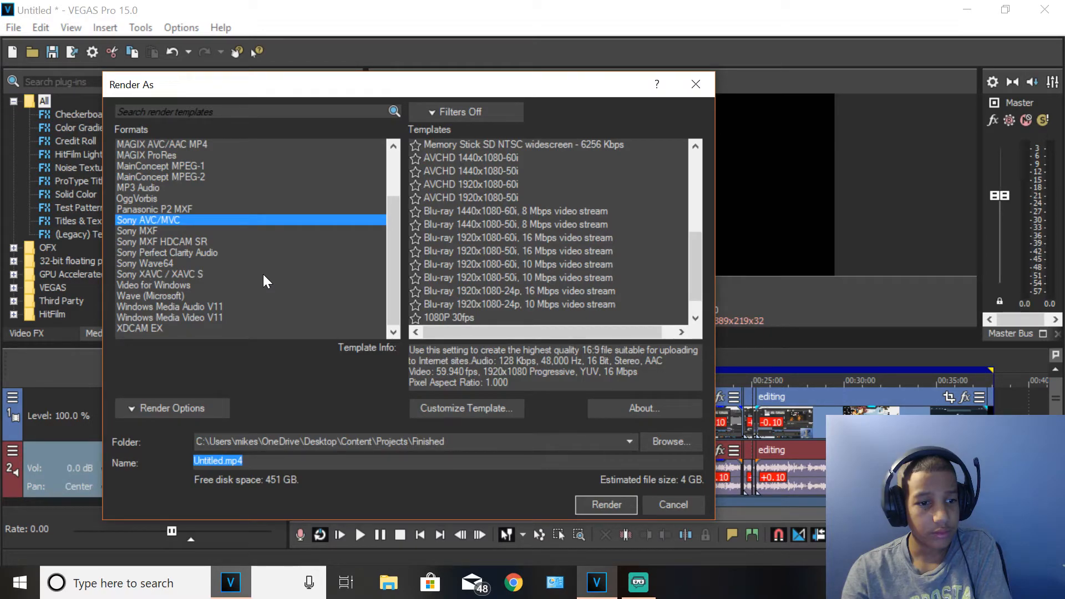
{"action": "scroll", "coordinate": [459, 251], "scroll_direction": "down", "scroll_amount": 1}
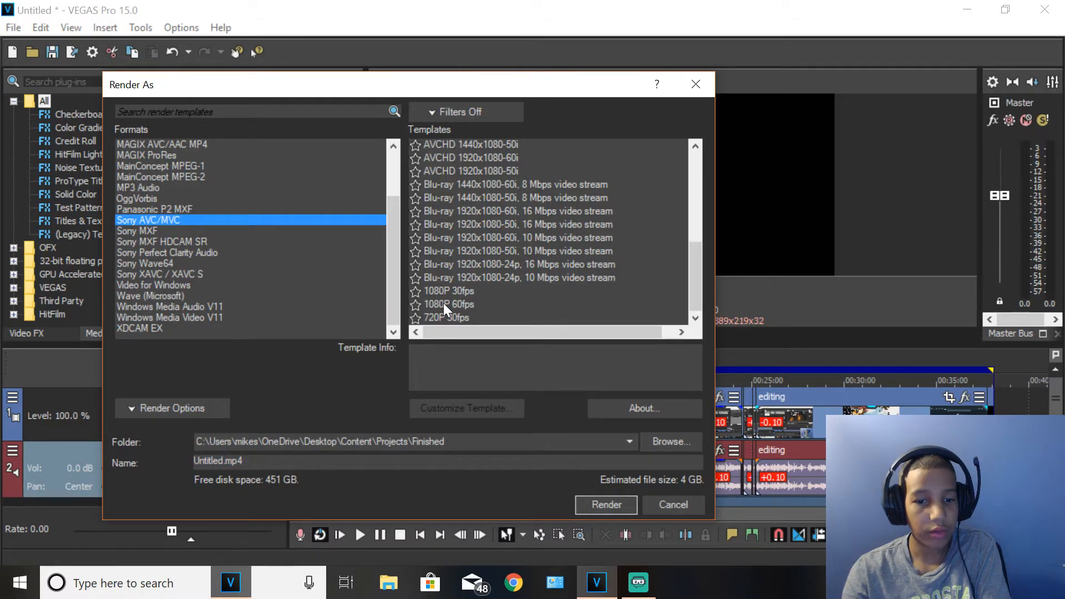
{"action": "scroll", "coordinate": [447, 266], "scroll_direction": "up", "scroll_amount": 5}
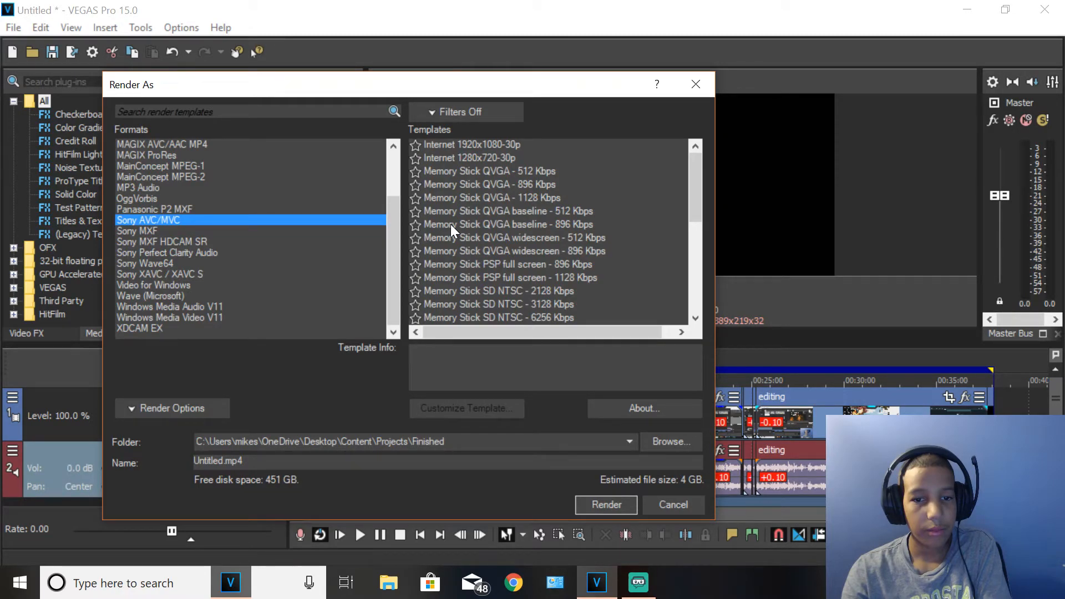
{"action": "scroll", "coordinate": [450, 224], "scroll_direction": "down", "scroll_amount": 3}
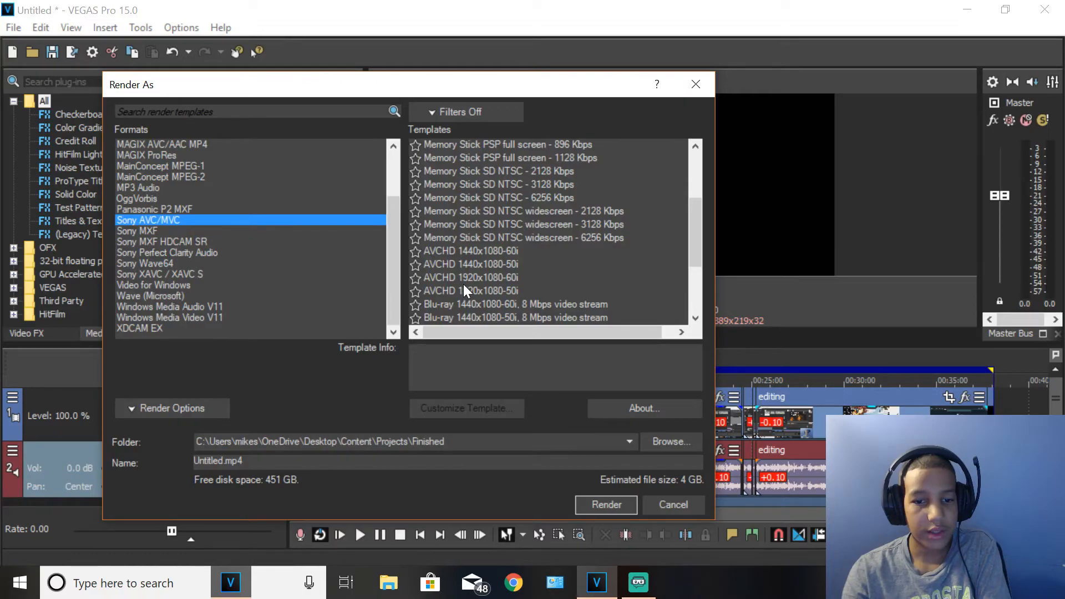
{"action": "scroll", "coordinate": [487, 292], "scroll_direction": "down", "scroll_amount": 3}
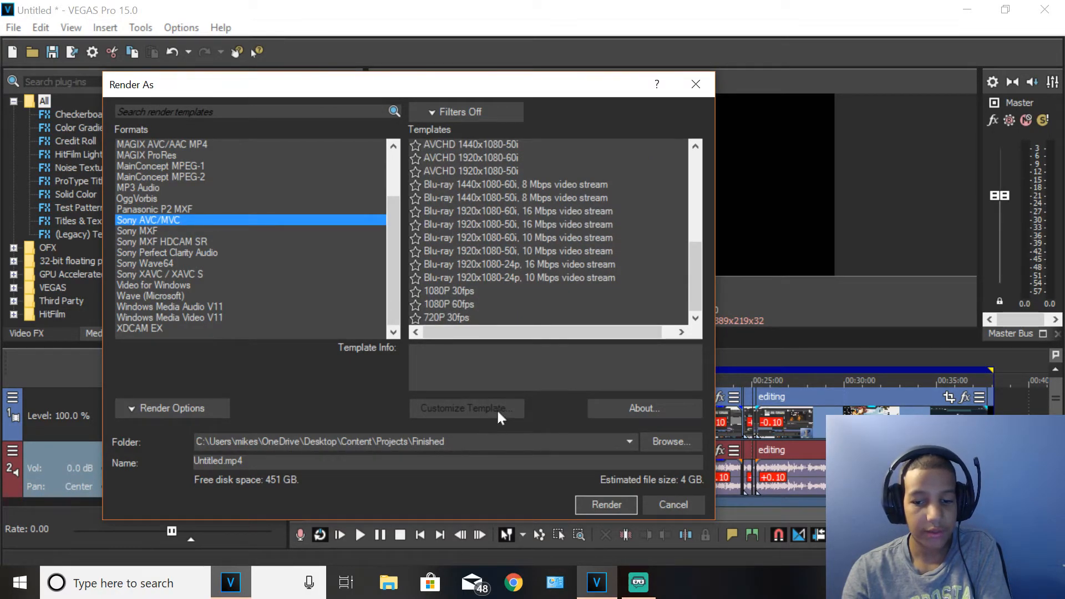
{"action": "left_click", "coordinate": [481, 278]}
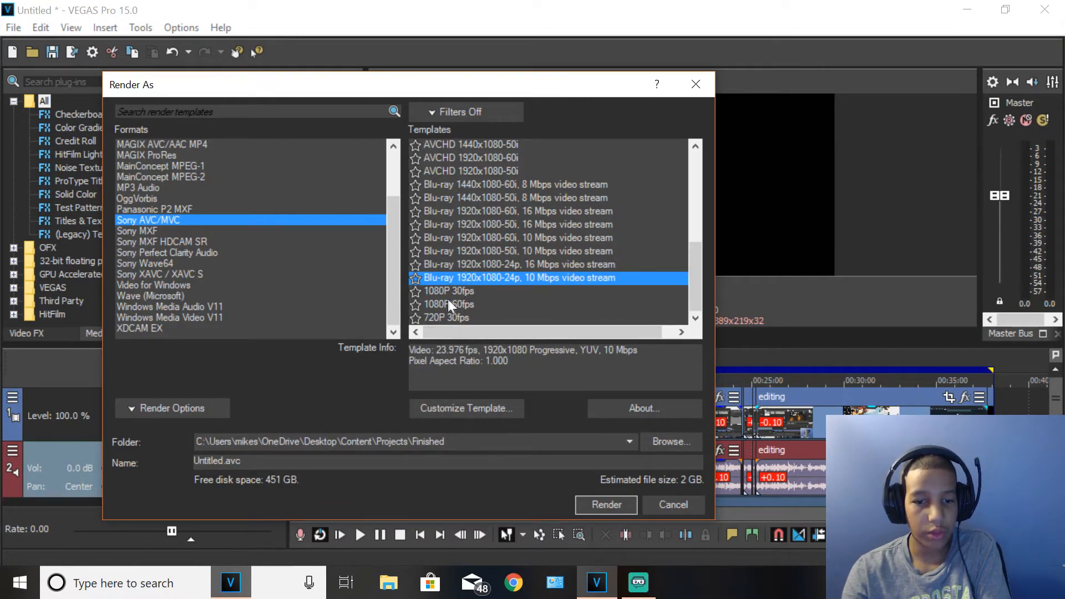
{"action": "left_click", "coordinate": [430, 291]}
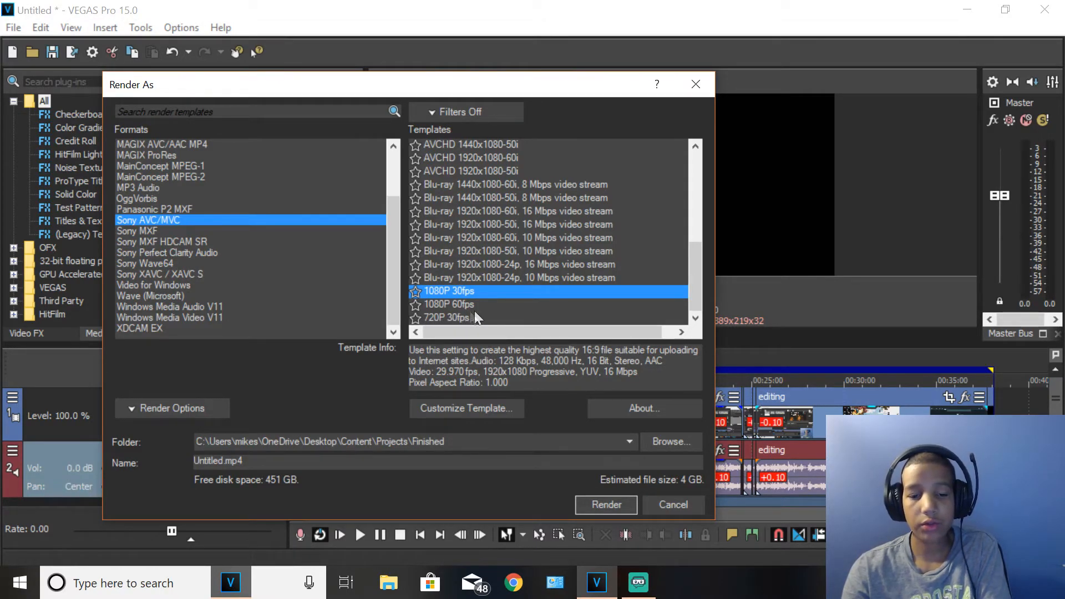
{"action": "left_click", "coordinate": [424, 305]}
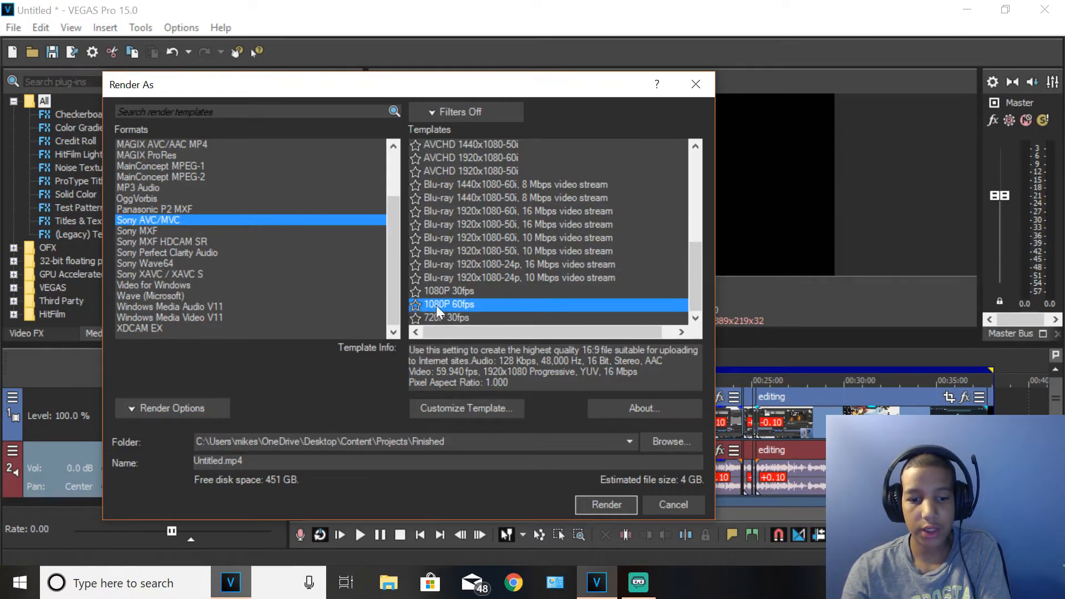
{"action": "left_click", "coordinate": [468, 290]}
{"action": "left_click", "coordinate": [464, 305]}
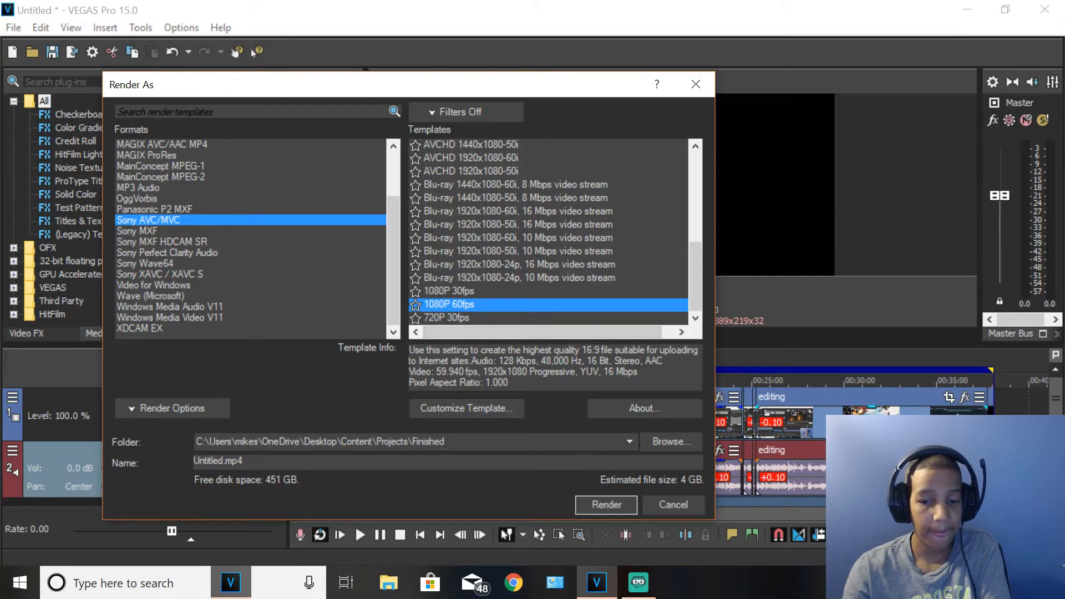
Open the 1080P 60fps template's custom settings and examine the frame rate, profile, frame size and video format options.
{"action": "key", "text": "ctrl+a"}
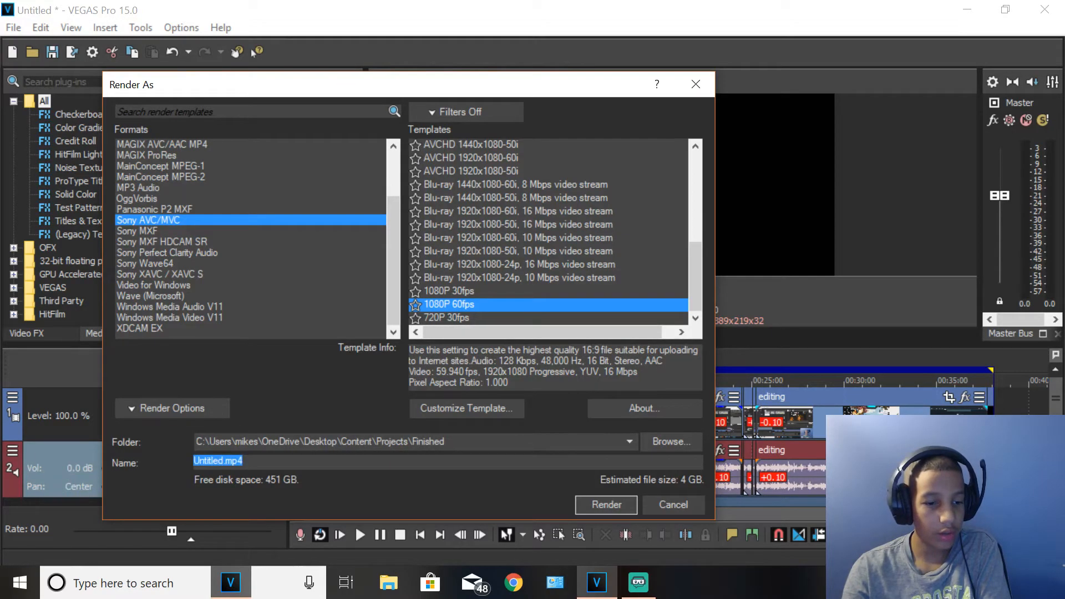
{"action": "left_click", "coordinate": [480, 408]}
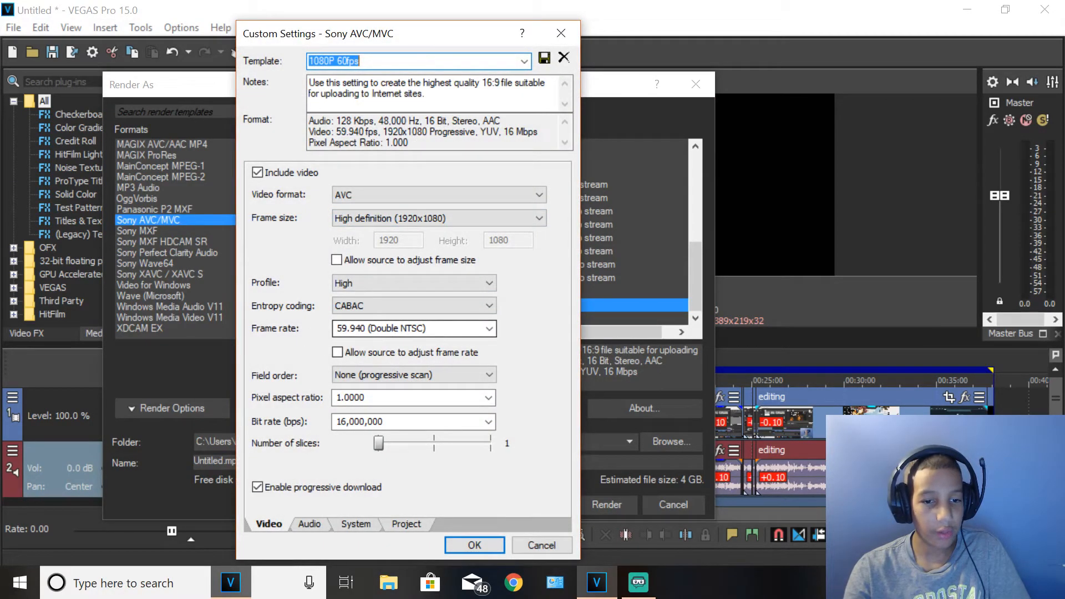
{"action": "left_click", "coordinate": [488, 329]}
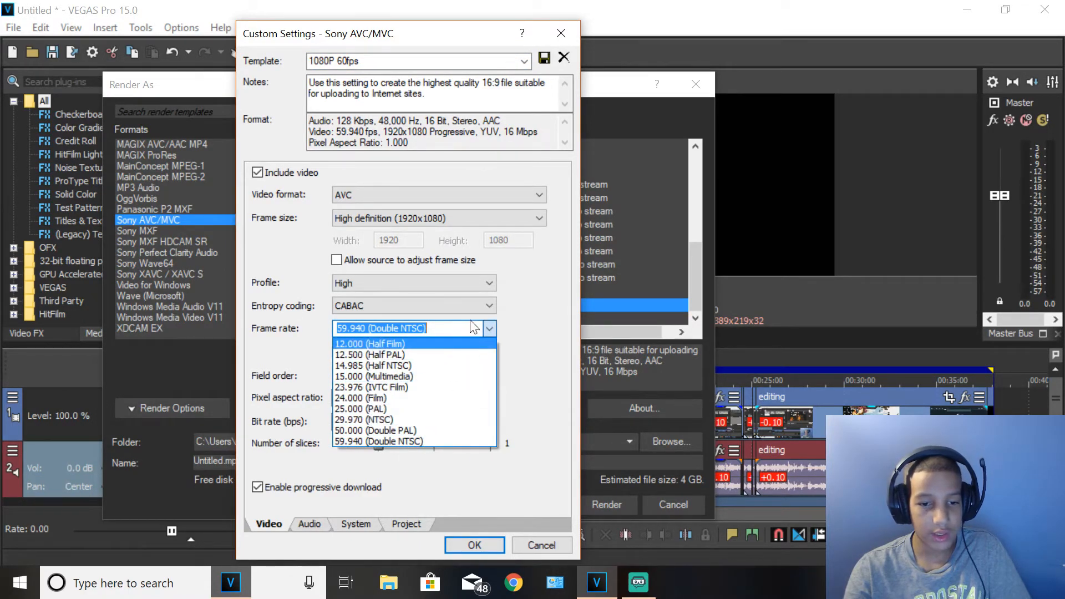
{"action": "left_click", "coordinate": [490, 327]}
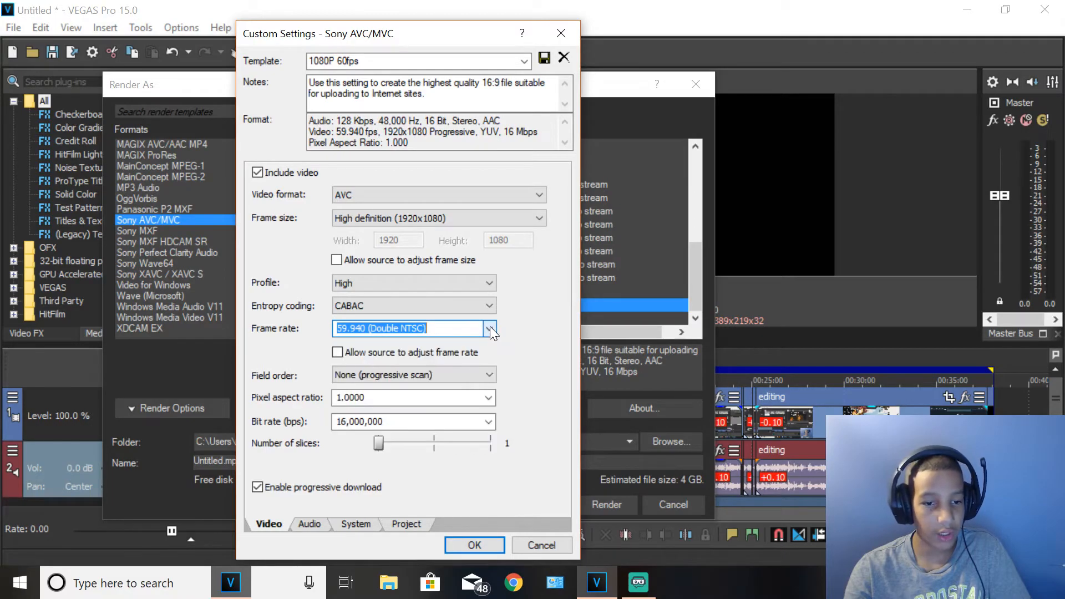
{"action": "left_click", "coordinate": [484, 291]}
{"action": "left_click", "coordinate": [484, 291]}
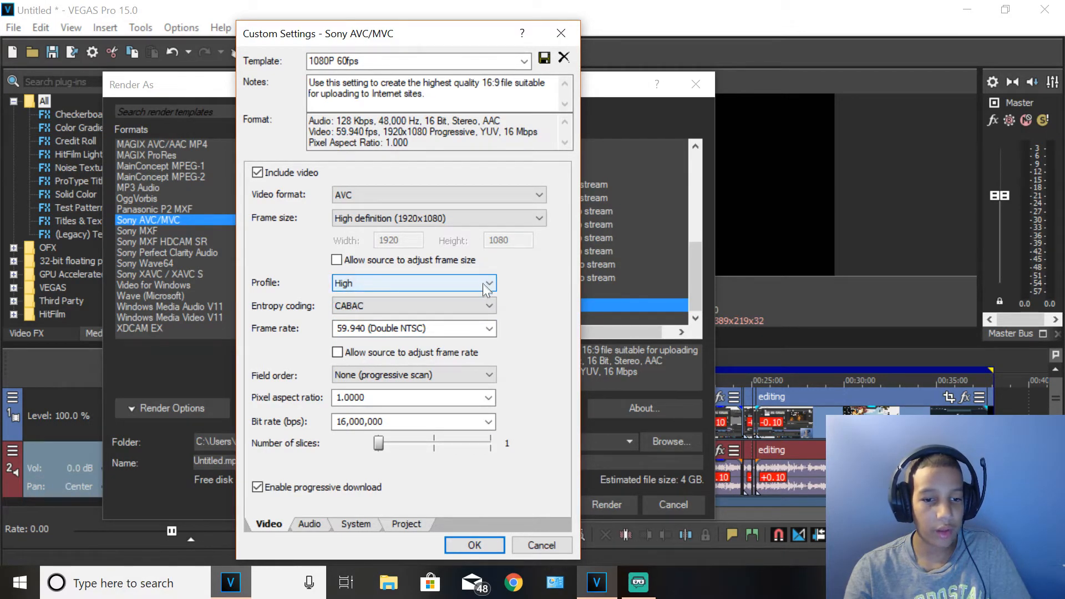
{"action": "left_click", "coordinate": [487, 219]}
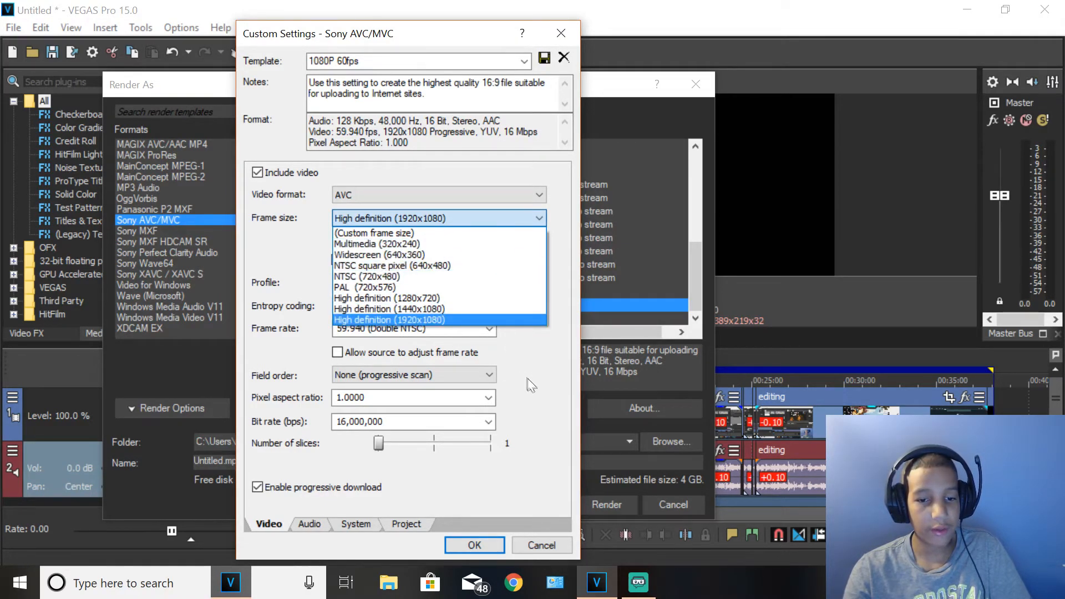
{"action": "left_click", "coordinate": [488, 319]}
{"action": "left_click", "coordinate": [442, 191]}
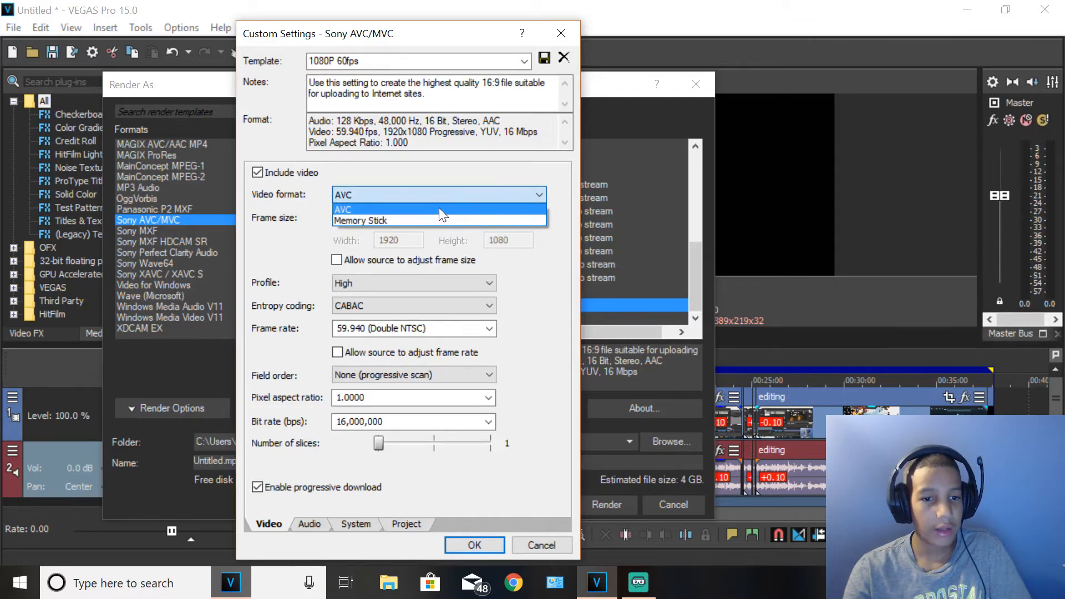
{"action": "left_click", "coordinate": [564, 327]}
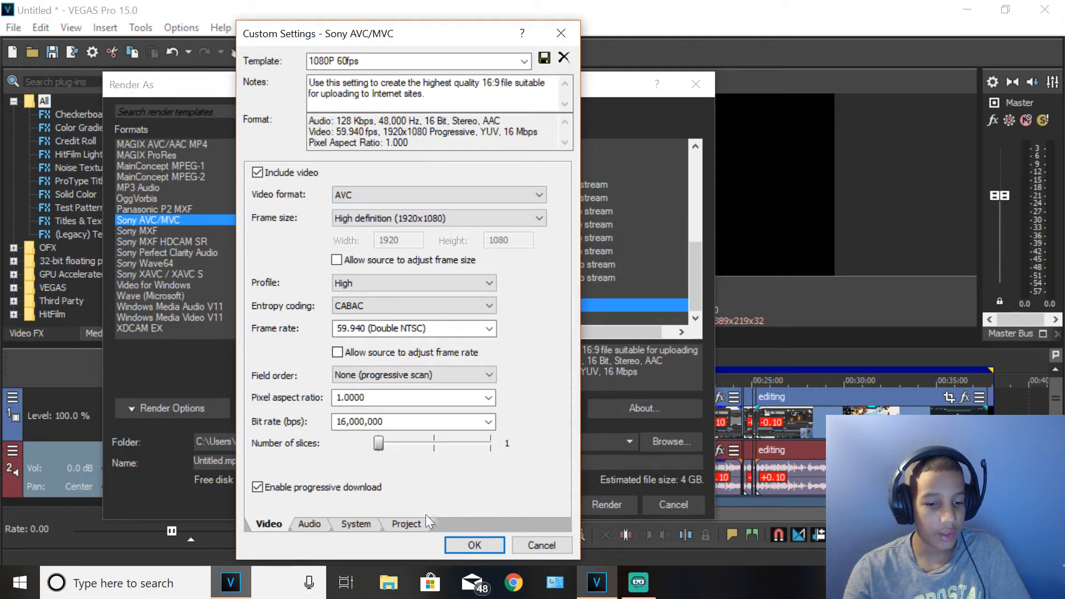
Review the template's audio, system and project settings, and leave the custom settings without changes.
{"action": "left_click", "coordinate": [315, 524]}
{"action": "left_click", "coordinate": [352, 524]}
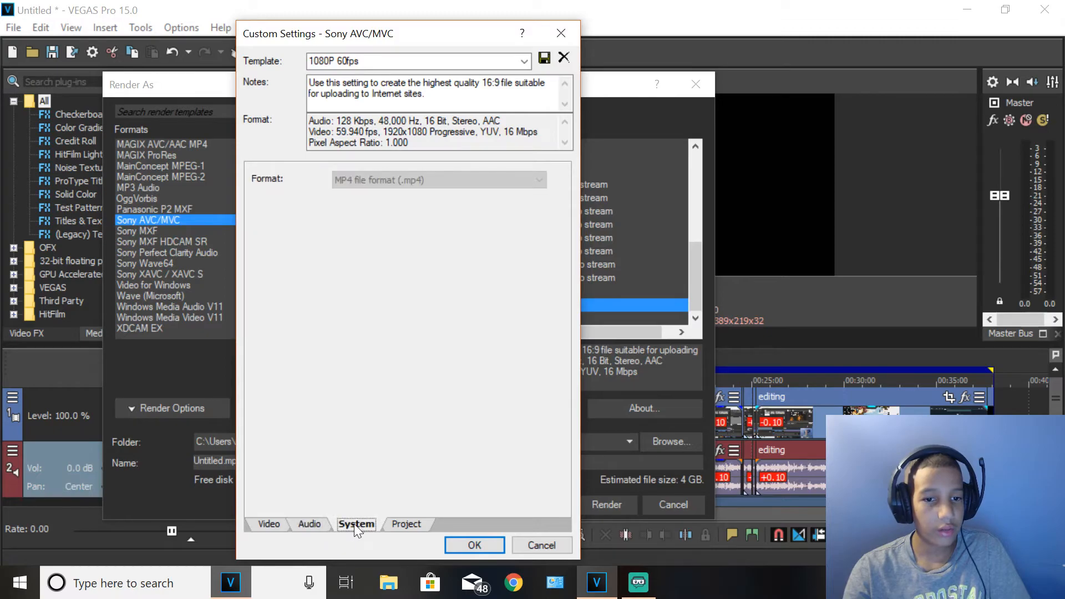
{"action": "left_click", "coordinate": [407, 524]}
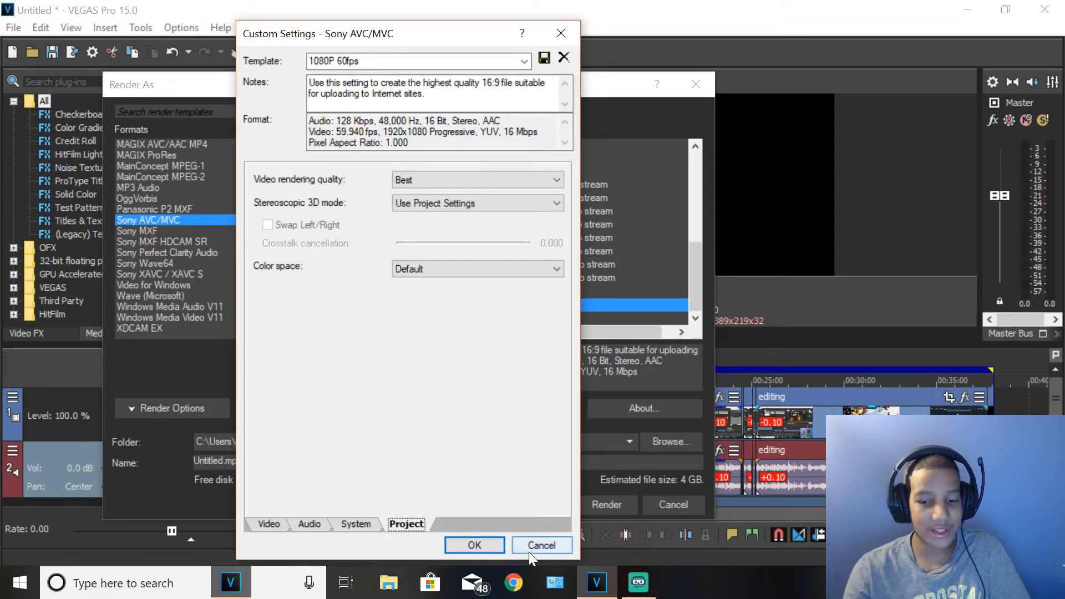
{"action": "left_click", "coordinate": [528, 552]}
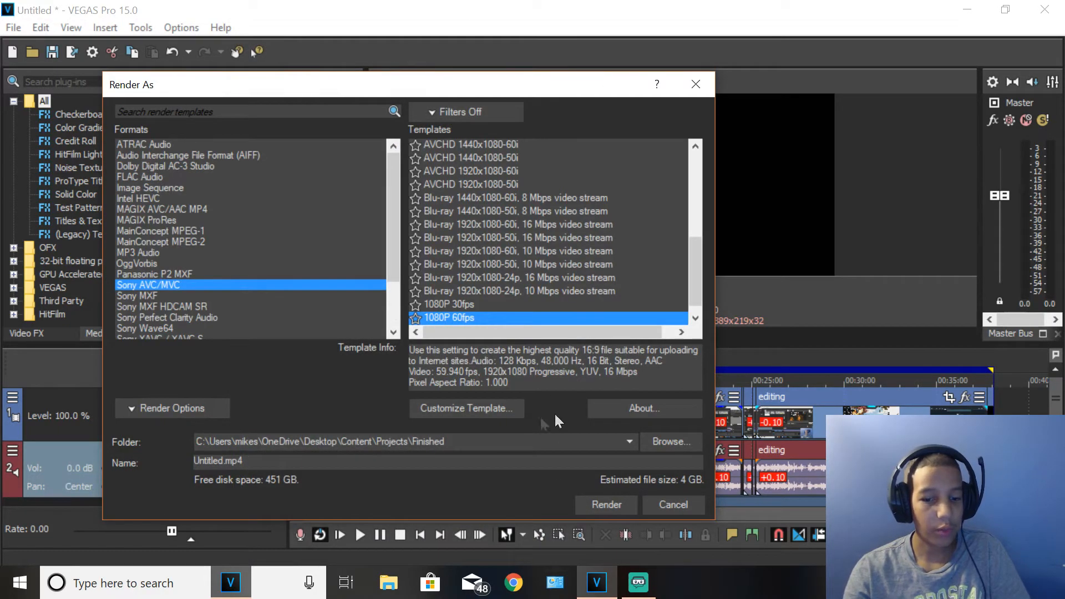
Replace the render's output file name with igigjgkifkjkk.
{"action": "left_click_drag", "start_coordinate": [244, 461], "coordinate": [33, 472]}
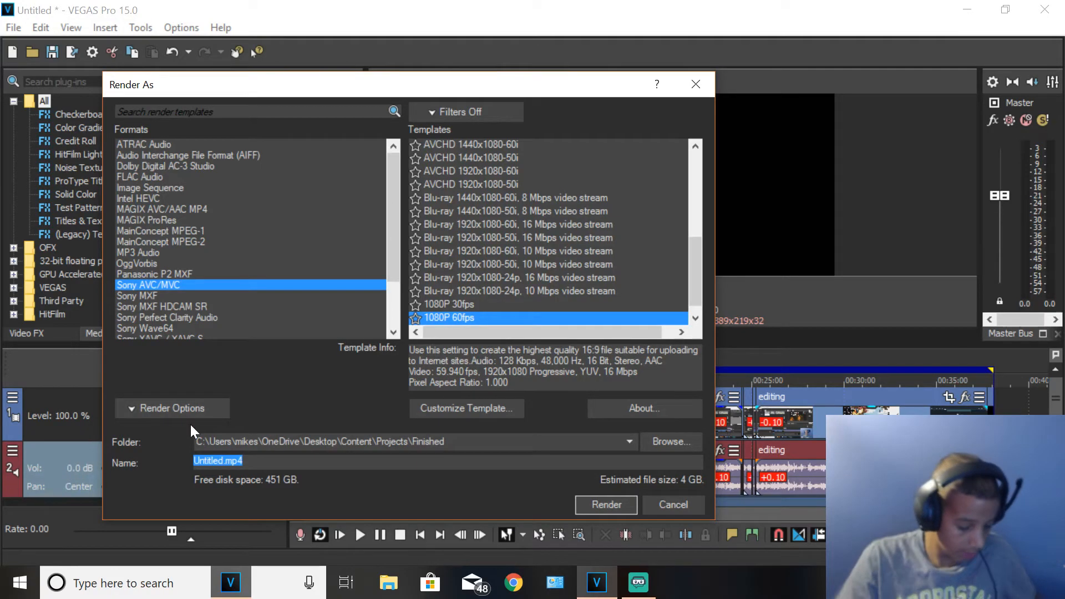
{"action": "type", "text": "igigjgkifkjkk"}
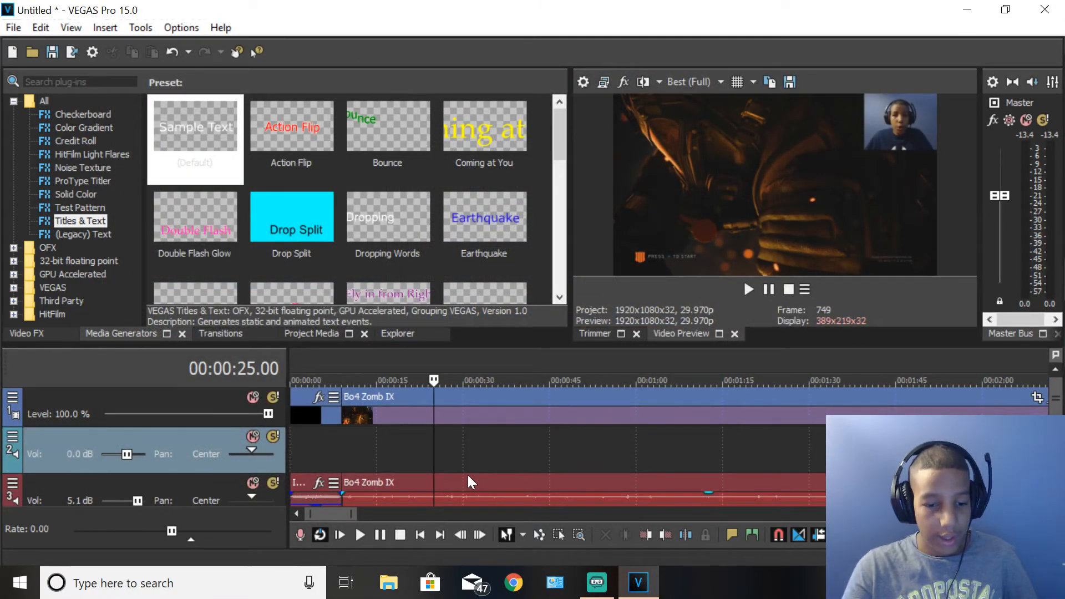
Split the Bo4 Zomb IX video clip at about 00:00:25 and undo the edge adjustment tried at the cut.
{"action": "left_click", "coordinate": [435, 415]}
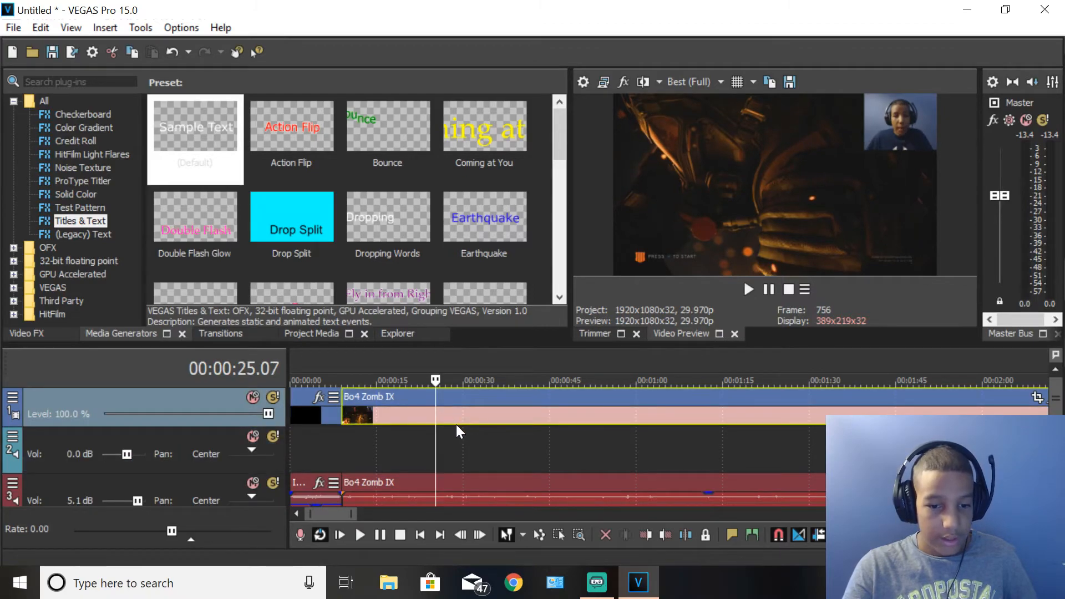
{"action": "key", "text": "s"}
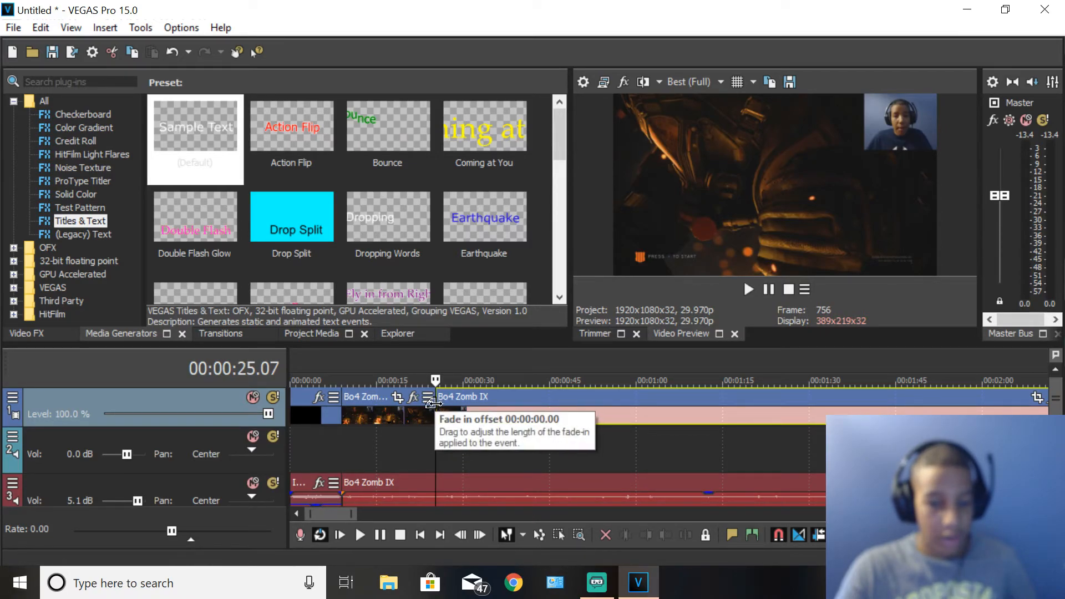
{"action": "mouse_move", "coordinate": [436, 411]}
{"action": "left_mouse_down"}
{"action": "mouse_move", "coordinate": [509, 411]}
{"action": "mouse_move", "coordinate": [438, 412]}
{"action": "mouse_move", "coordinate": [381, 441]}
{"action": "mouse_move", "coordinate": [391, 407]}
{"action": "mouse_move", "coordinate": [428, 421]}
{"action": "left_mouse_up"}
{"action": "key", "text": "ctrl+z"}
{"action": "key", "text": "ctrl+z"}
{"action": "key", "text": "ctrl+z"}
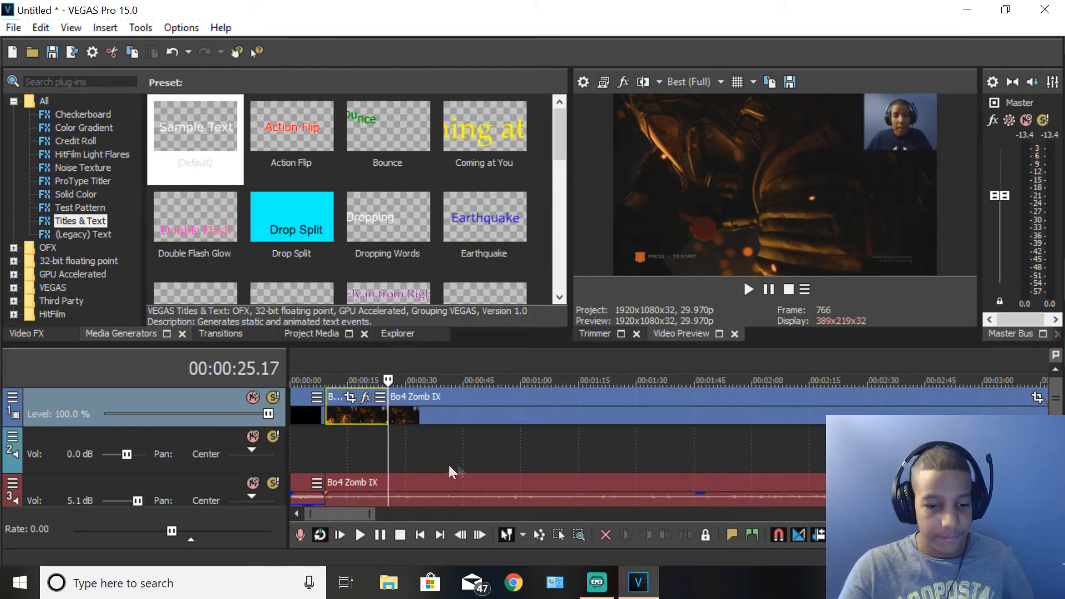
Insert a new video track above the existing video track.
{"action": "scroll", "coordinate": [599, 451], "scroll_direction": "up", "scroll_amount": 3}
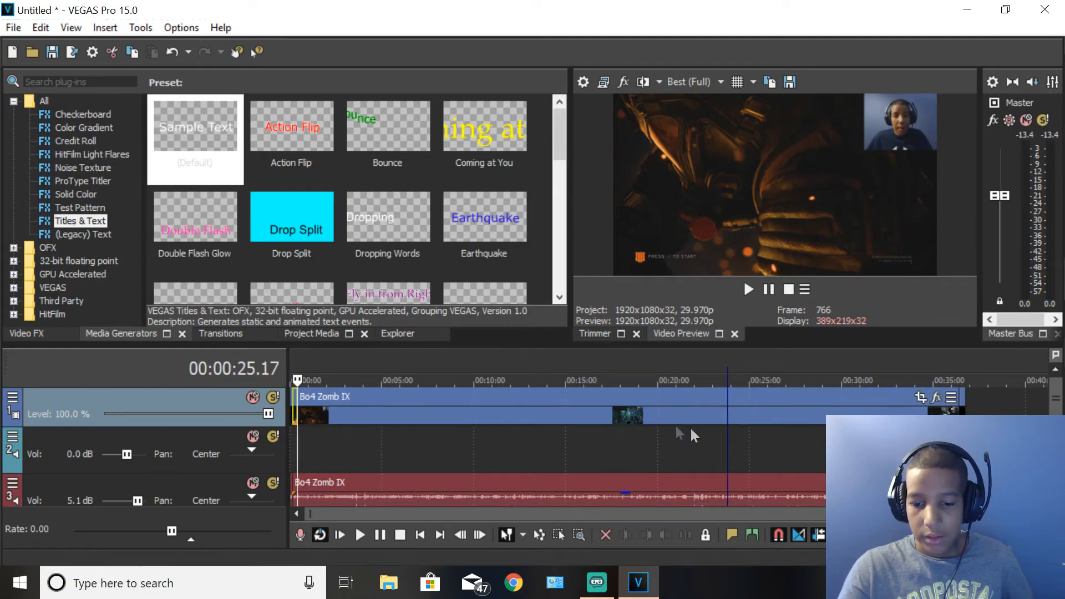
{"action": "scroll", "coordinate": [318, 446], "scroll_direction": "down", "scroll_amount": 5}
{"action": "scroll", "coordinate": [318, 447], "scroll_direction": "up", "scroll_amount": 4}
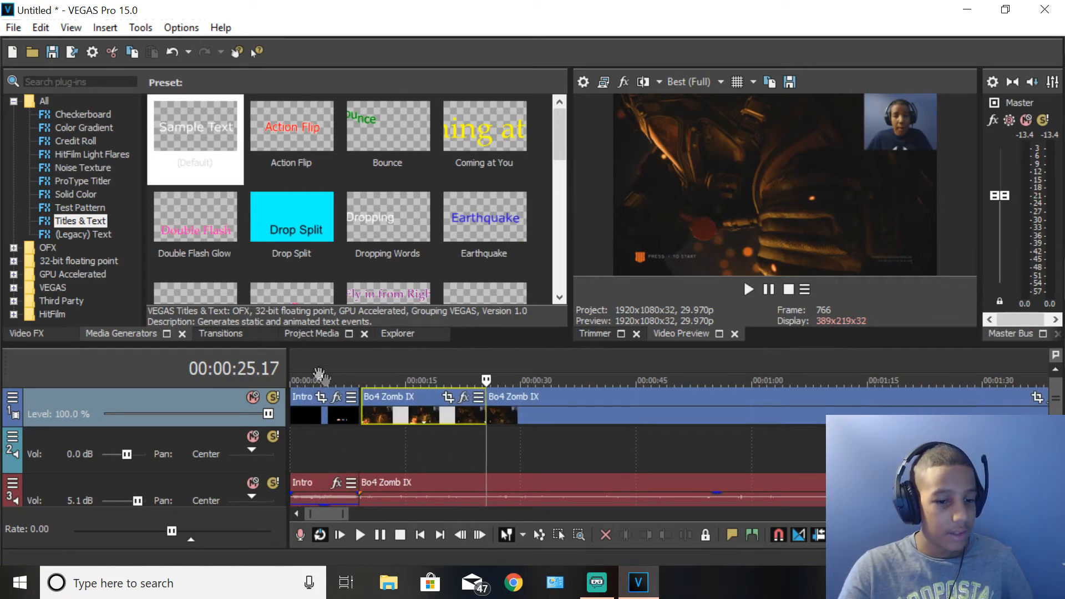
{"action": "right_click", "coordinate": [11, 411]}
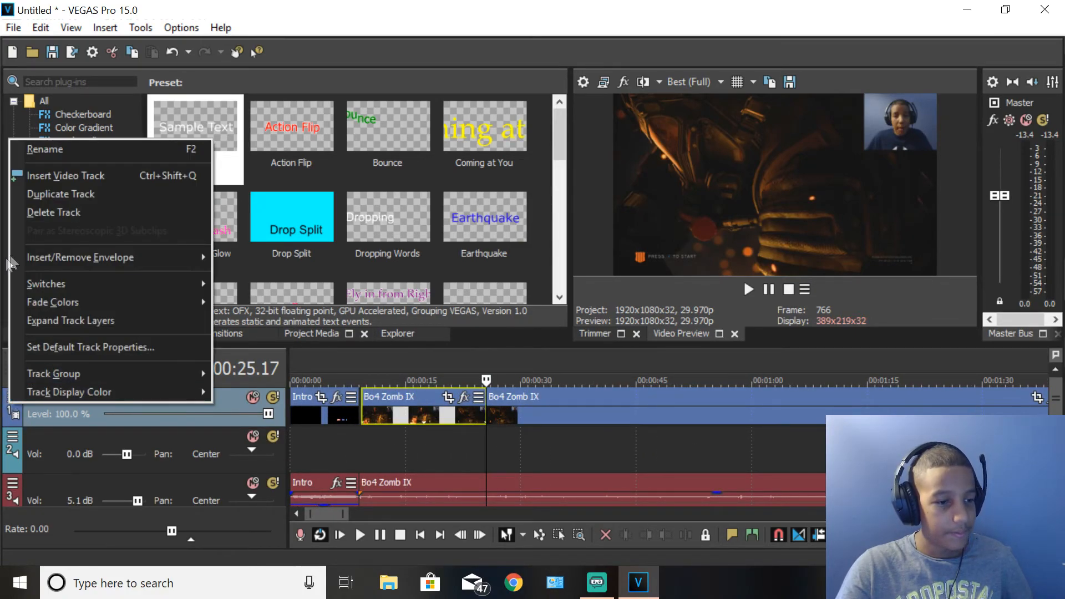
{"action": "left_click", "coordinate": [64, 178]}
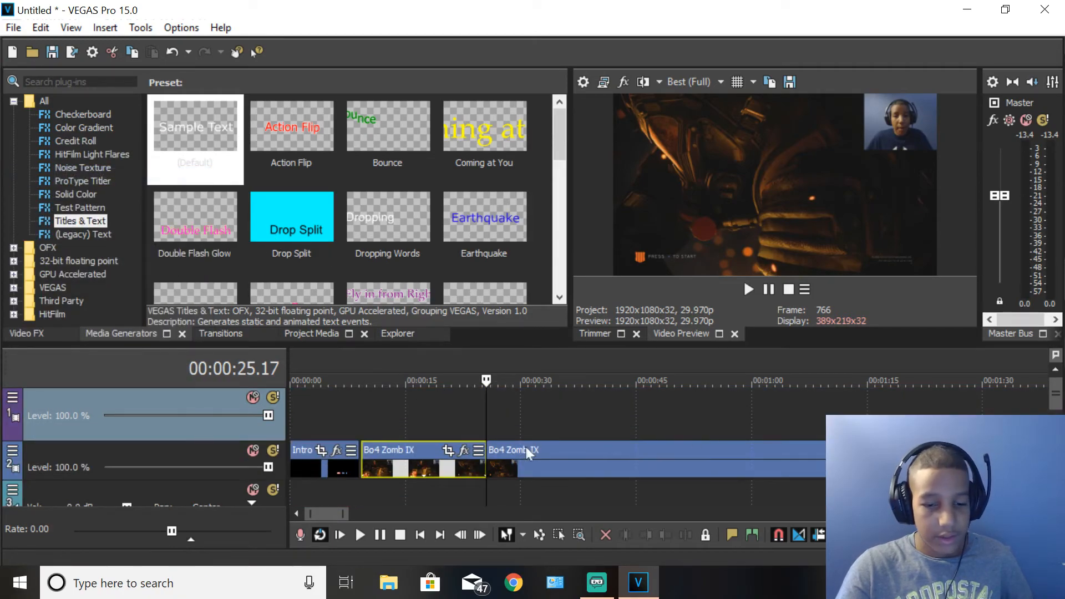
Copy the first Bo4 Zomb IX segment onto the new video track, aligned directly above the original at about 00:00:09.
{"action": "right_click", "coordinate": [418, 456]}
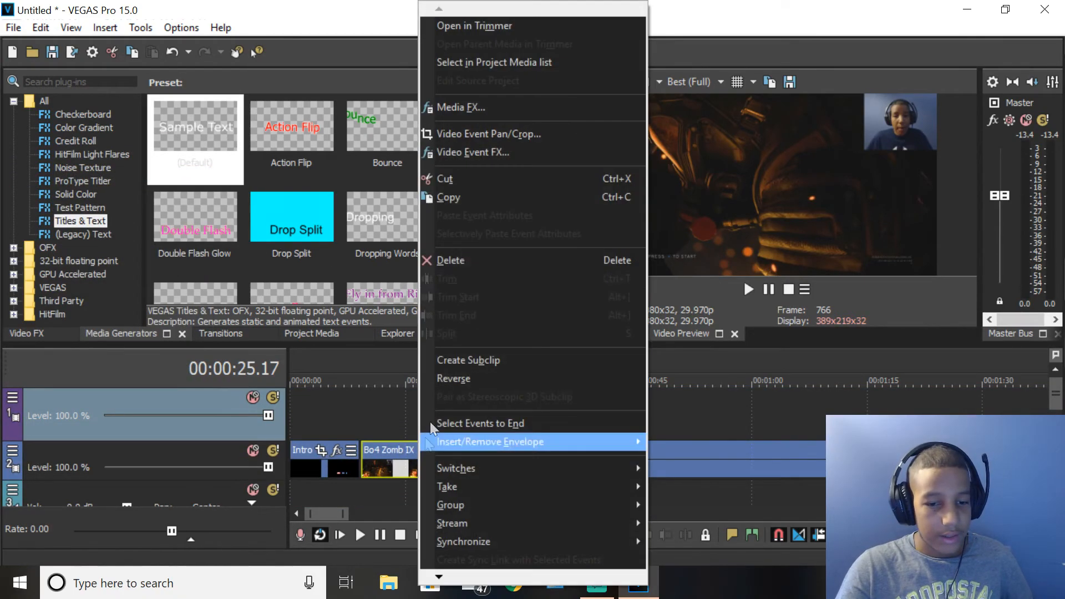
{"action": "left_click", "coordinate": [463, 197]}
{"action": "left_click", "coordinate": [455, 401]}
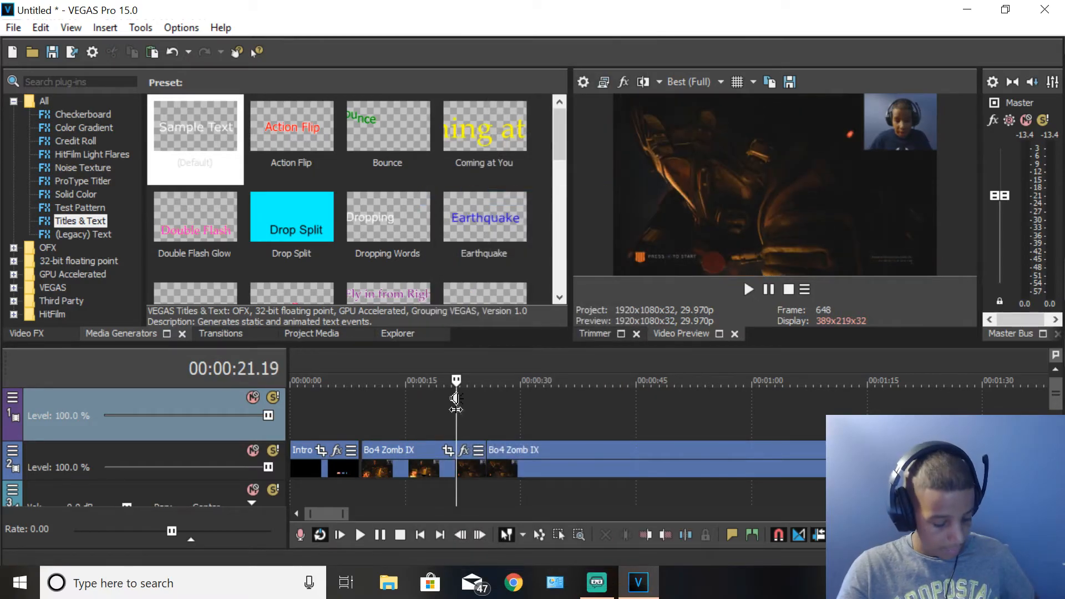
{"action": "key", "text": "ctrl+v"}
{"action": "left_click_drag", "start_coordinate": [494, 388], "coordinate": [414, 398]}
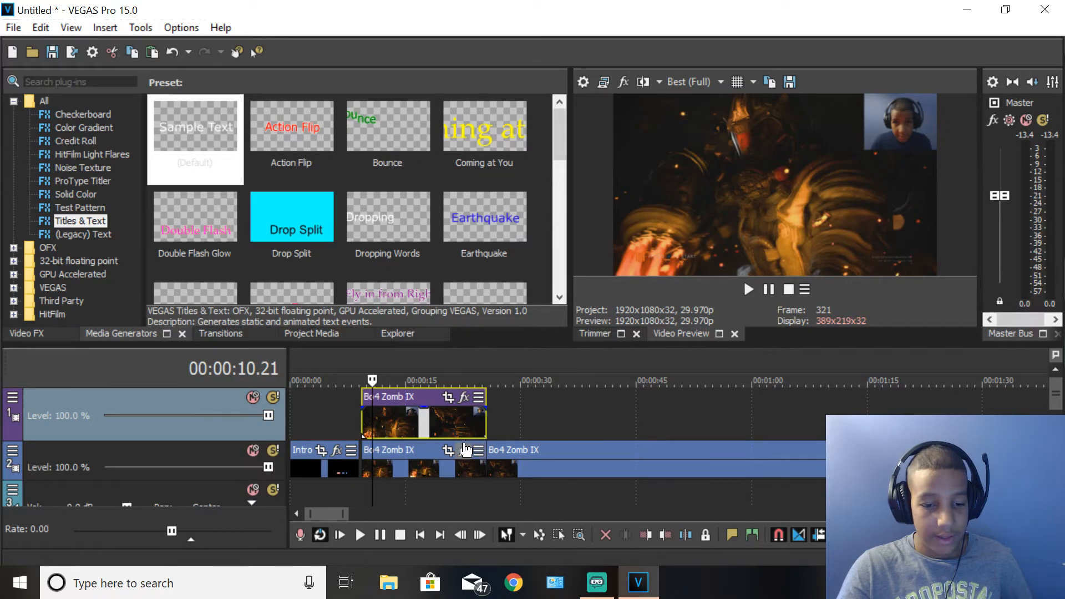
Increase the heights of the two video tracks to enlarge their clips.
{"action": "left_click", "coordinate": [422, 461]}
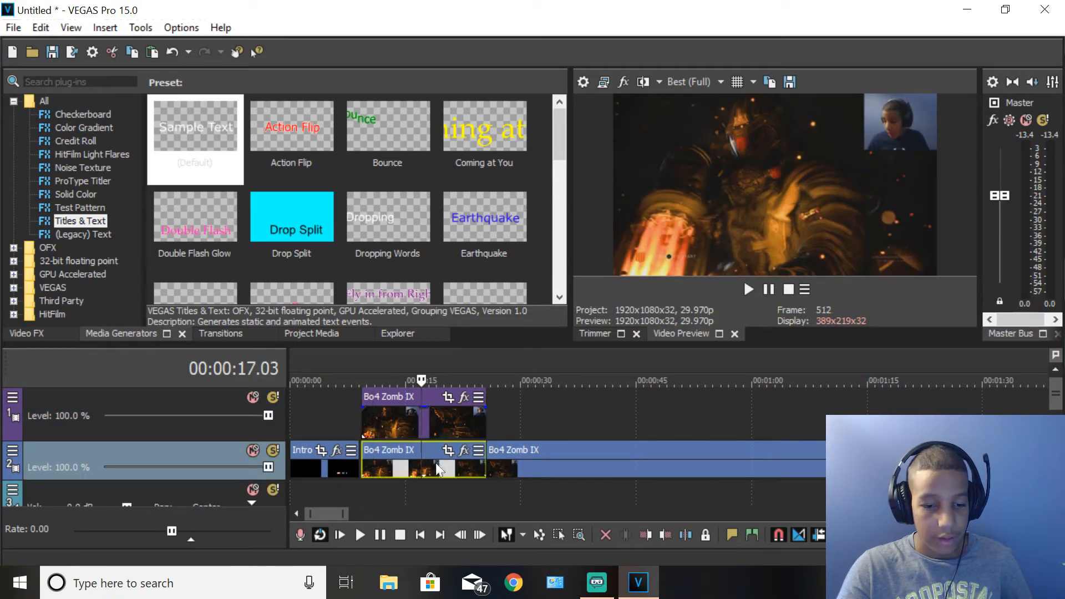
{"action": "left_click_drag", "start_coordinate": [178, 480], "coordinate": [217, 491]}
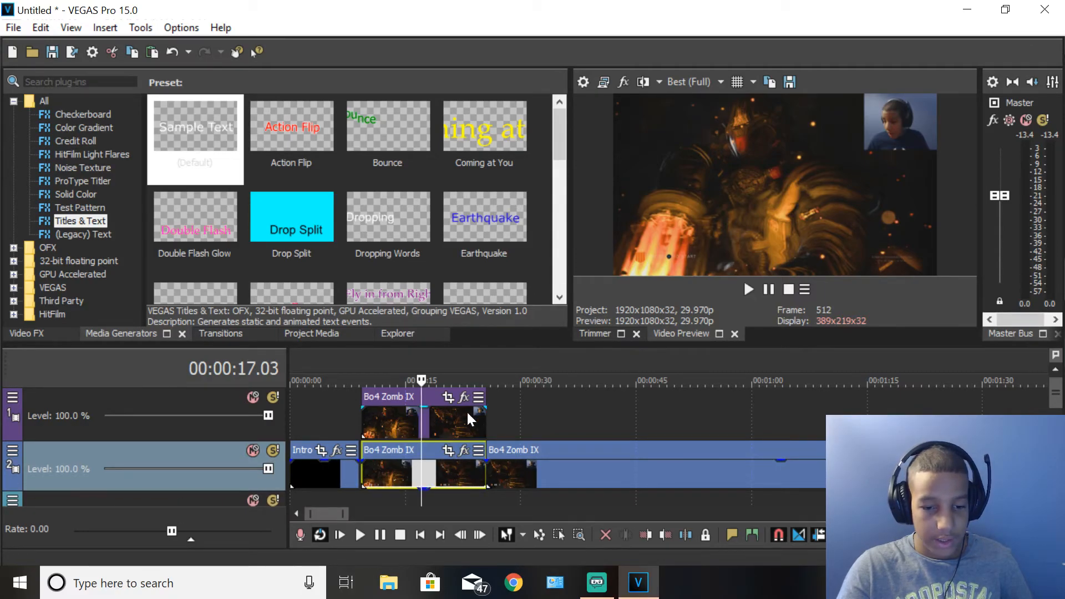
{"action": "mouse_move", "coordinate": [487, 425]}
{"action": "left_mouse_down"}
{"action": "mouse_move", "coordinate": [418, 422]}
{"action": "mouse_move", "coordinate": [486, 425]}
{"action": "left_mouse_up"}
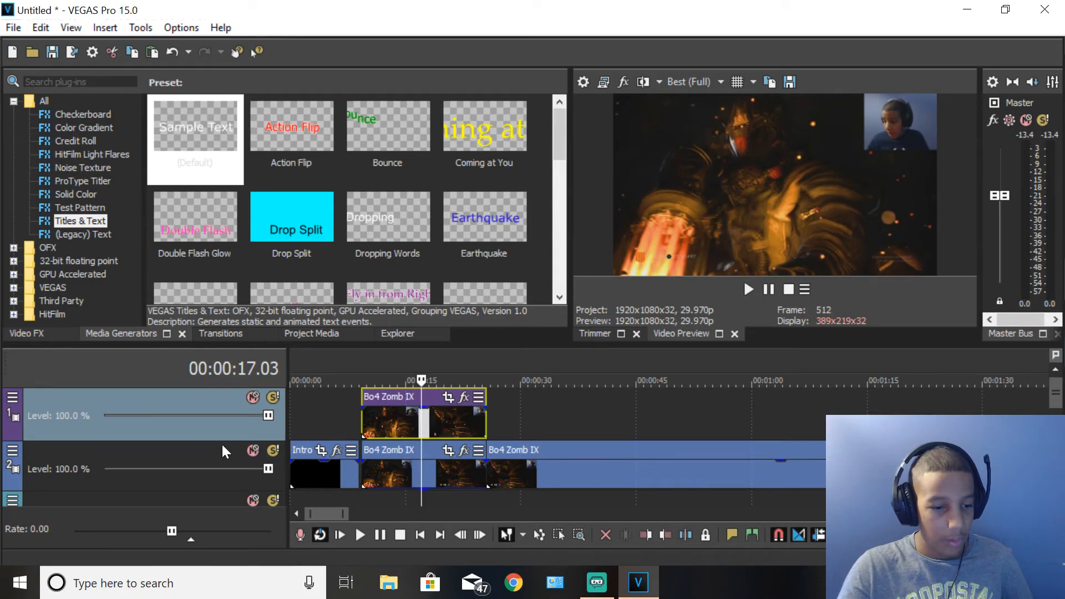
{"action": "left_click_drag", "start_coordinate": [219, 441], "coordinate": [219, 458]}
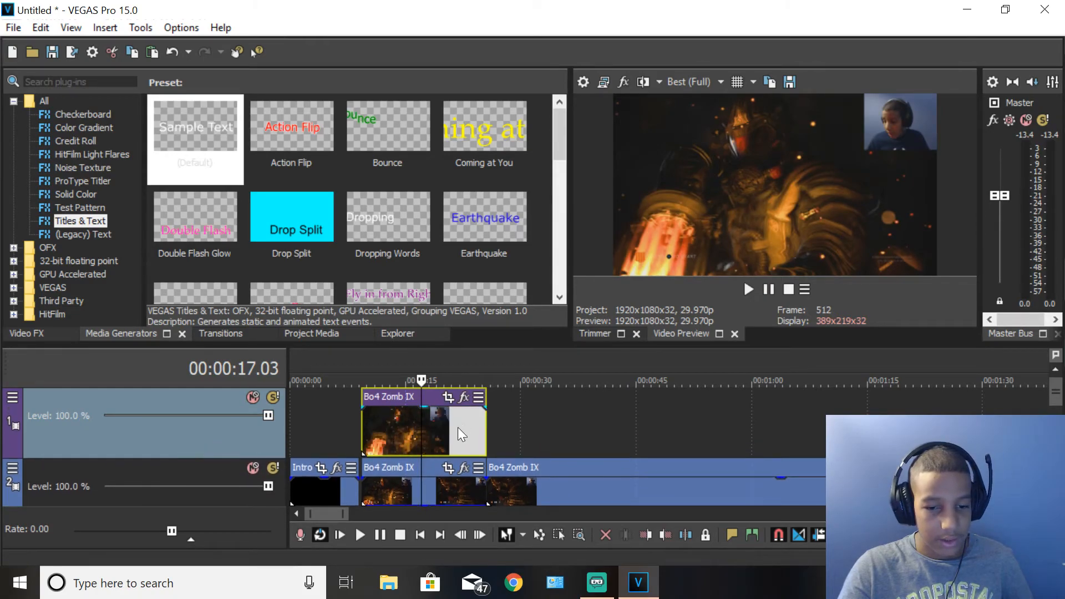
Time-stretch the copied Bo4 Zomb IX clip to end at about 00:01:14 and preview the slowed playback from its start.
{"action": "mouse_move", "coordinate": [487, 428]}
{"action": "left_mouse_down"}
{"action": "mouse_move", "coordinate": [444, 426]}
{"action": "mouse_move", "coordinate": [657, 428]}
{"action": "mouse_move", "coordinate": [468, 426]}
{"action": "mouse_move", "coordinate": [486, 427]}
{"action": "left_mouse_up"}
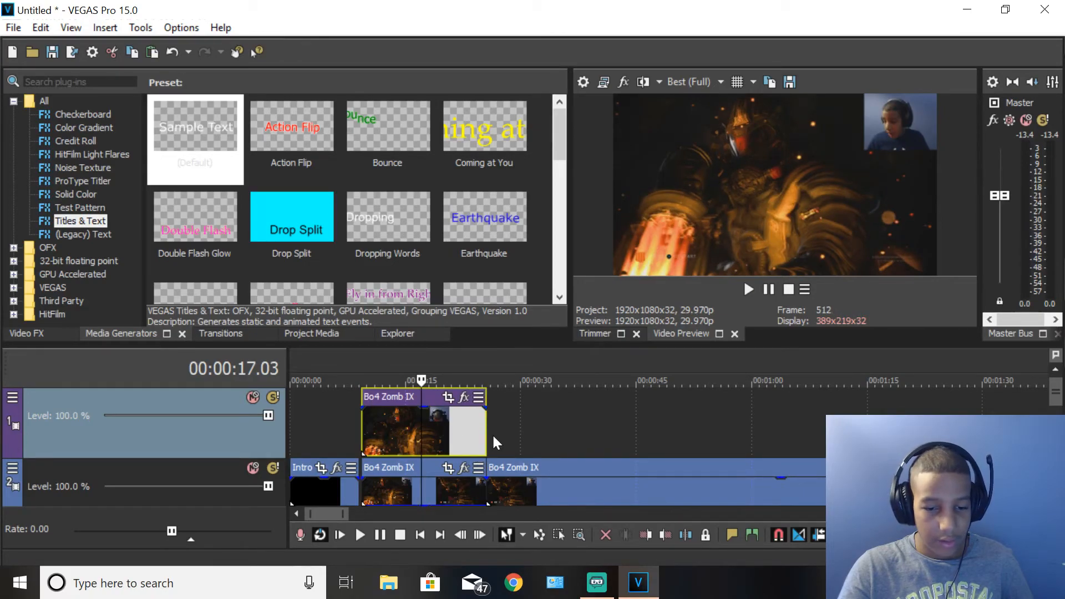
{"action": "left_click_drag", "start_coordinate": [486, 434], "coordinate": [799, 423]}
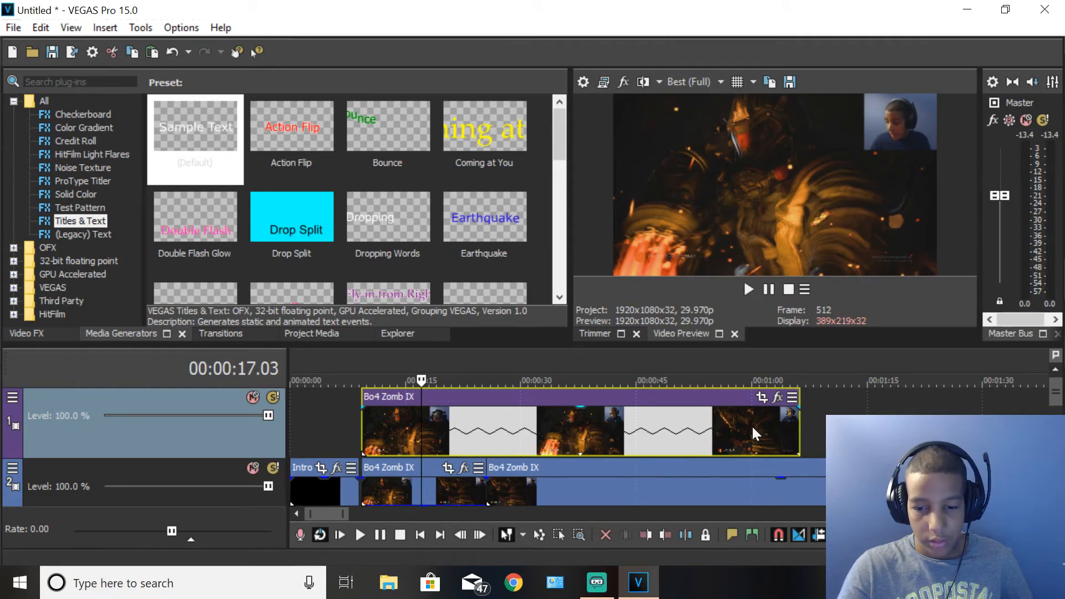
{"action": "left_click_drag", "start_coordinate": [798, 432], "coordinate": [926, 414]}
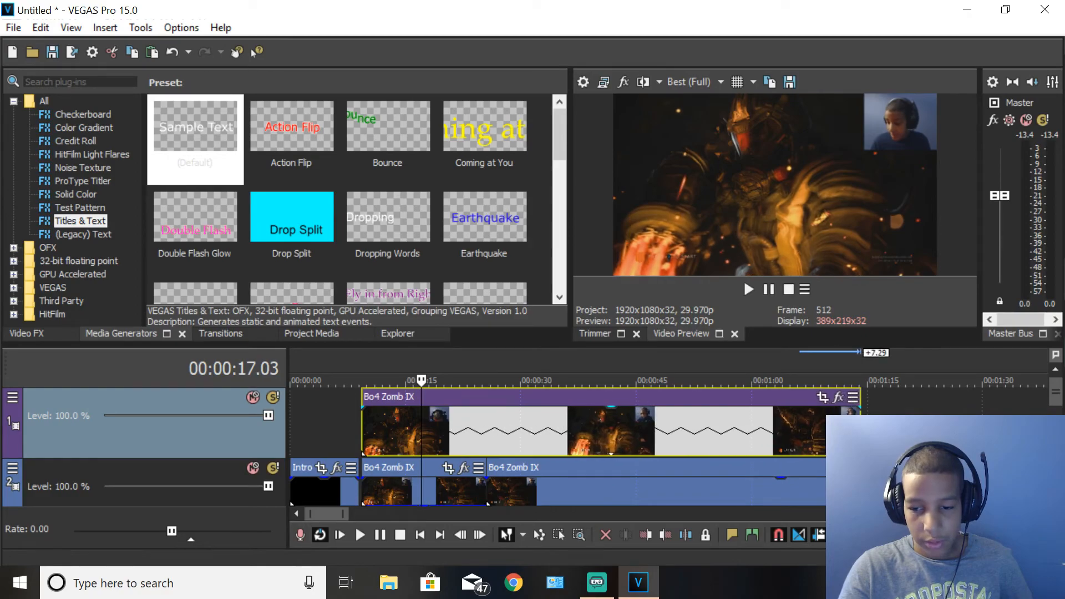
{"action": "left_click", "coordinate": [362, 427]}
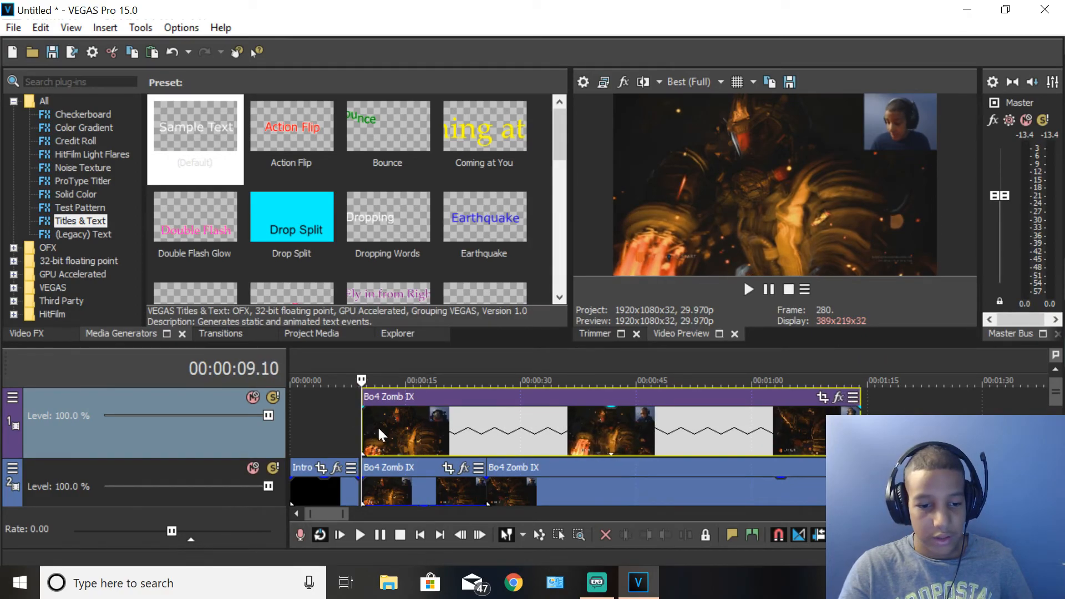
{"action": "key", "text": "space"}
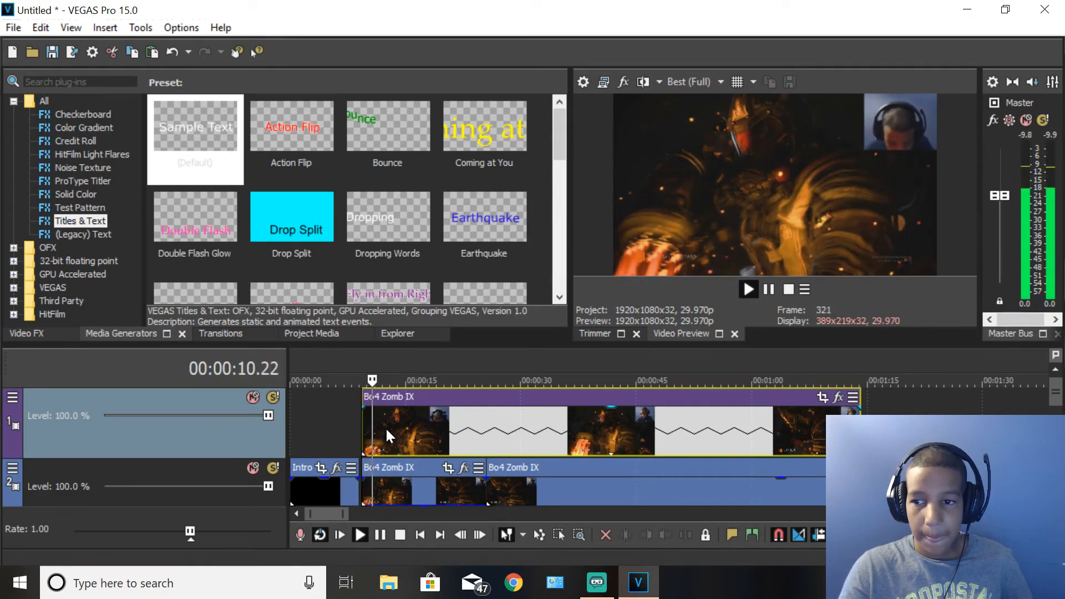
{"action": "key", "text": "space"}
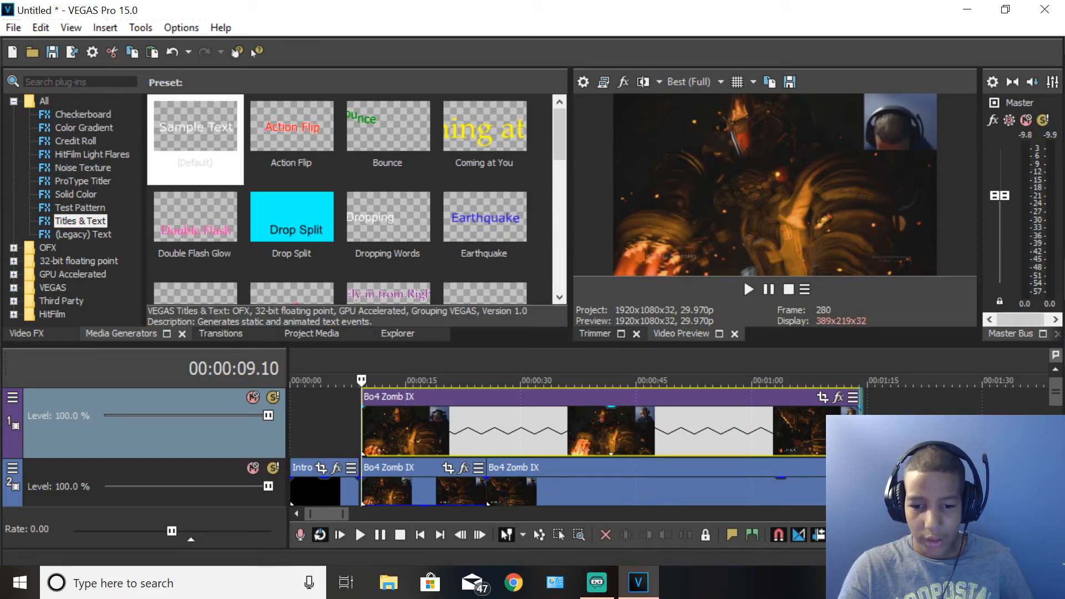
Compress the copied clip by moving its end back to its start at about 00:00:09, and preview the timeline.
{"action": "left_click_drag", "start_coordinate": [861, 433], "coordinate": [355, 434]}
{"action": "key", "text": "space"}
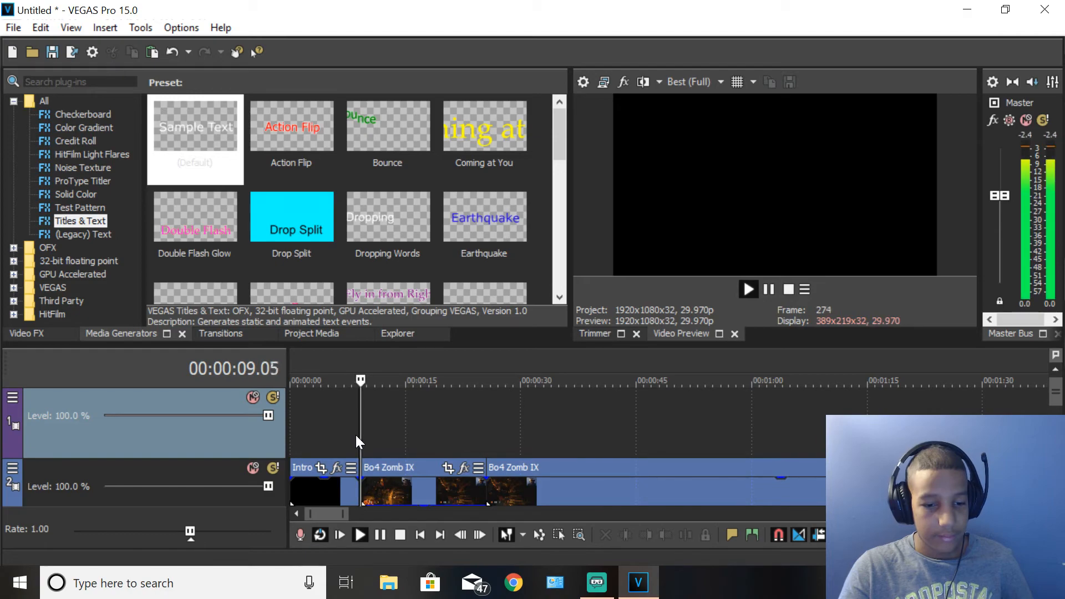
{"action": "key", "text": "space"}
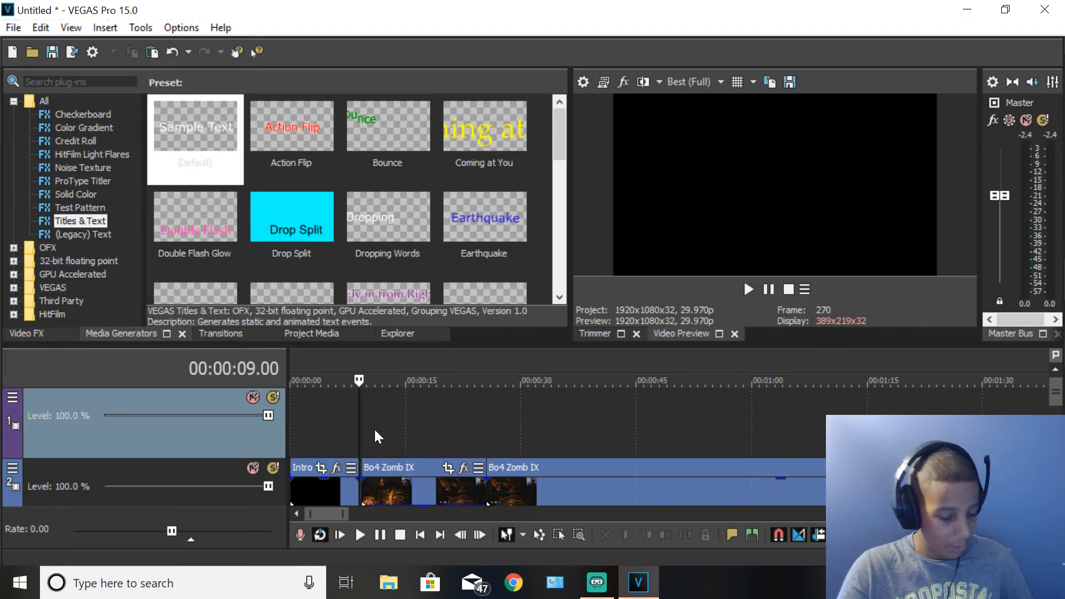
Place the playhead at the start of the first Bo4 Zomb IX segment, 00:00:09.10, and undo the copied clip's compression.
{"action": "scroll", "coordinate": [374, 427], "scroll_direction": "up", "scroll_amount": 5}
{"action": "scroll", "coordinate": [713, 423], "scroll_direction": "up", "scroll_amount": 8}
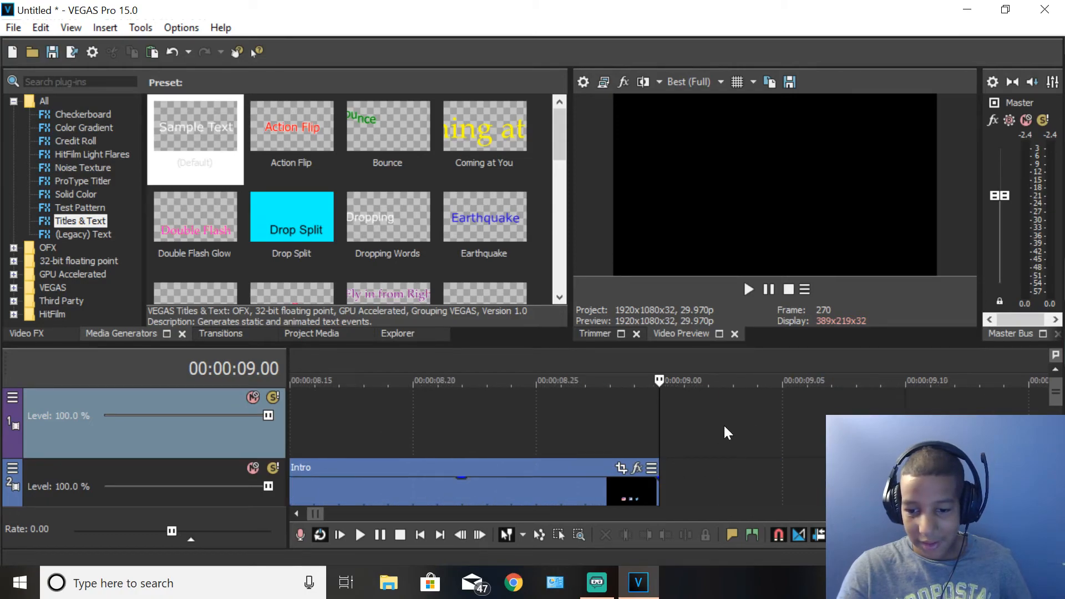
{"action": "key", "text": "Right"}
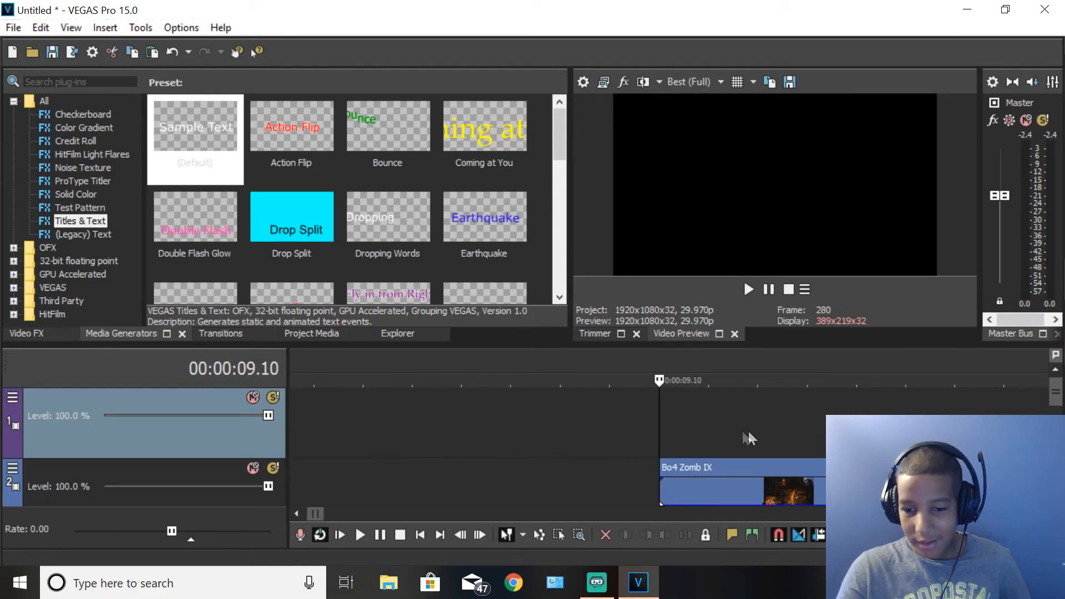
{"action": "left_click", "coordinate": [694, 430]}
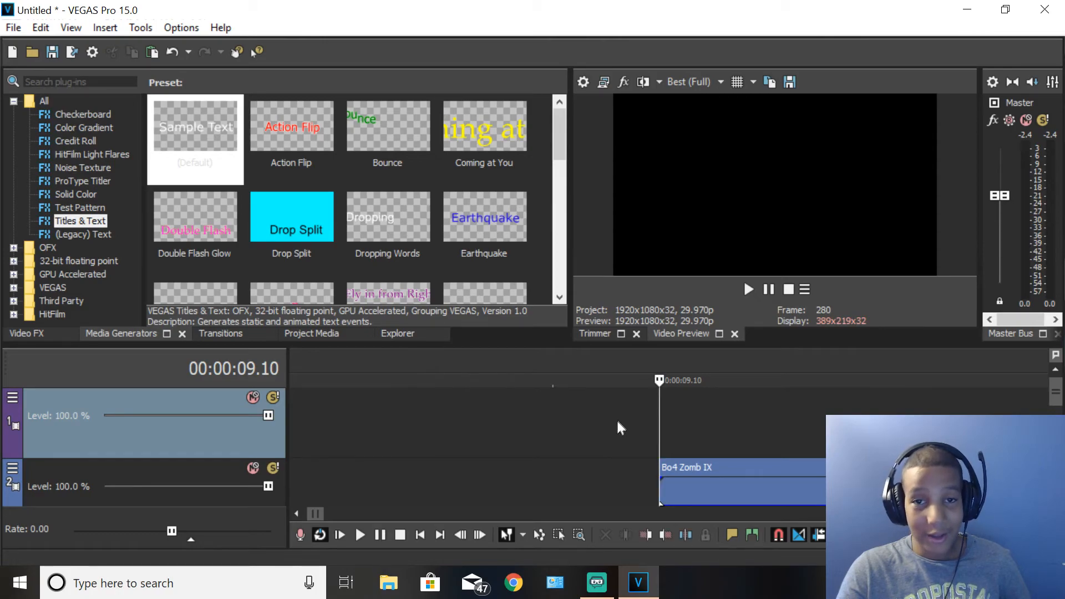
{"action": "key", "text": "ctrl+v"}
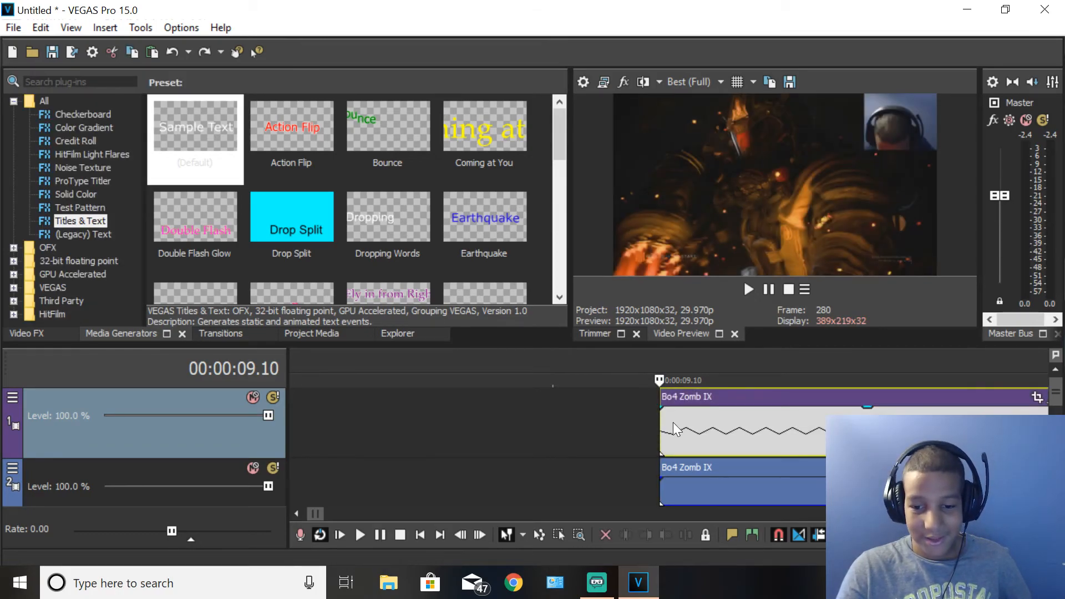
{"action": "key", "text": "ctrl+z"}
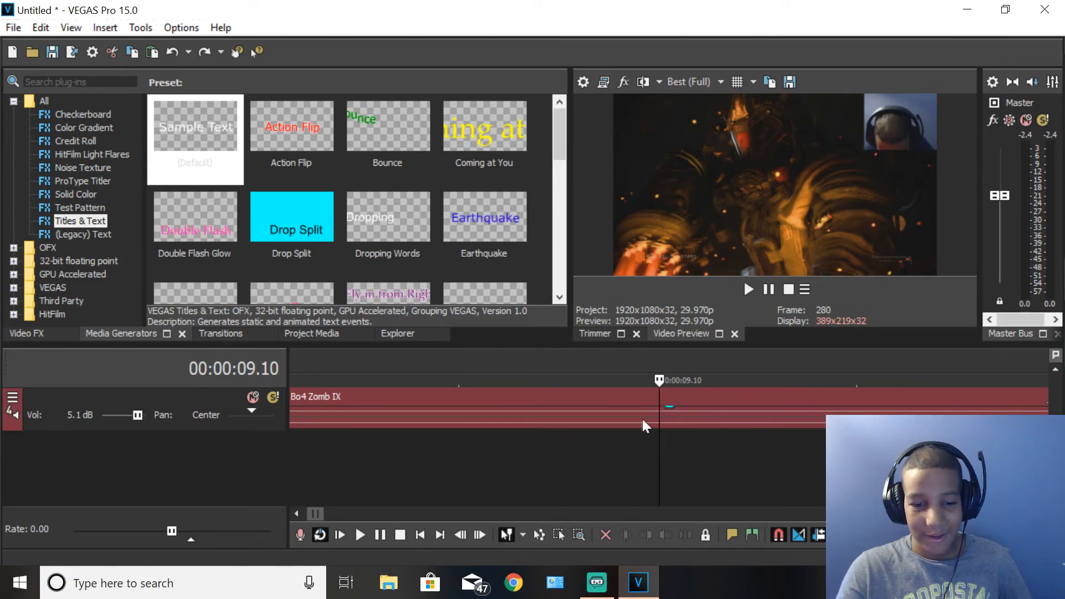
{"action": "scroll", "coordinate": [641, 419], "scroll_direction": "up", "scroll_amount": 3}
{"action": "scroll", "coordinate": [763, 431], "scroll_direction": "down", "scroll_amount": 15}
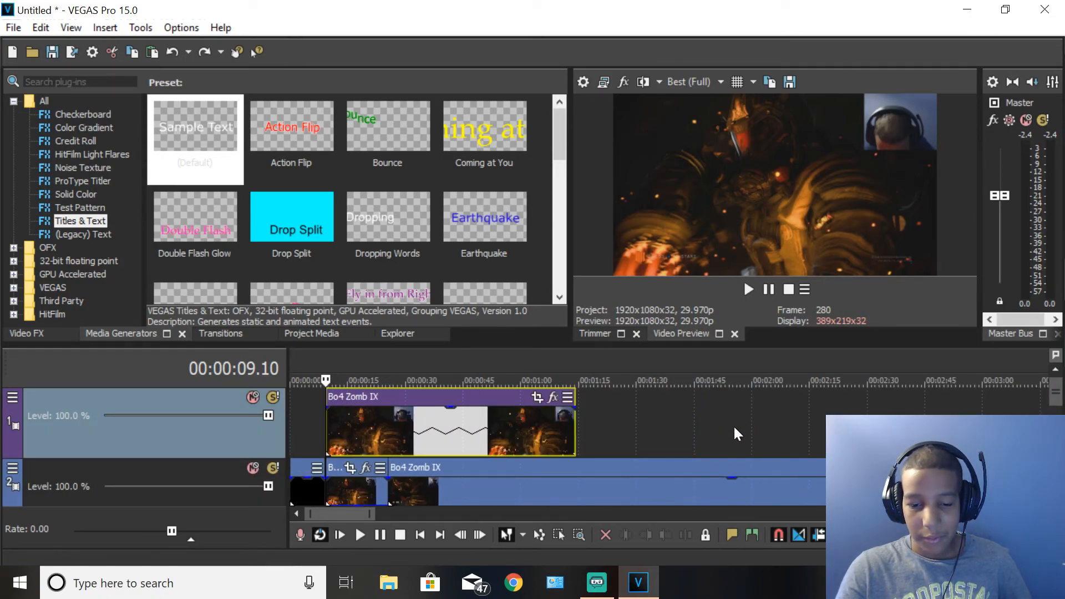
Compress the copied Bo4 Zomb IX clip to end at about 00:00:17 and preview the sped-up playback from its start.
{"action": "left_click_drag", "start_coordinate": [575, 433], "coordinate": [356, 445]}
{"action": "key", "text": "space"}
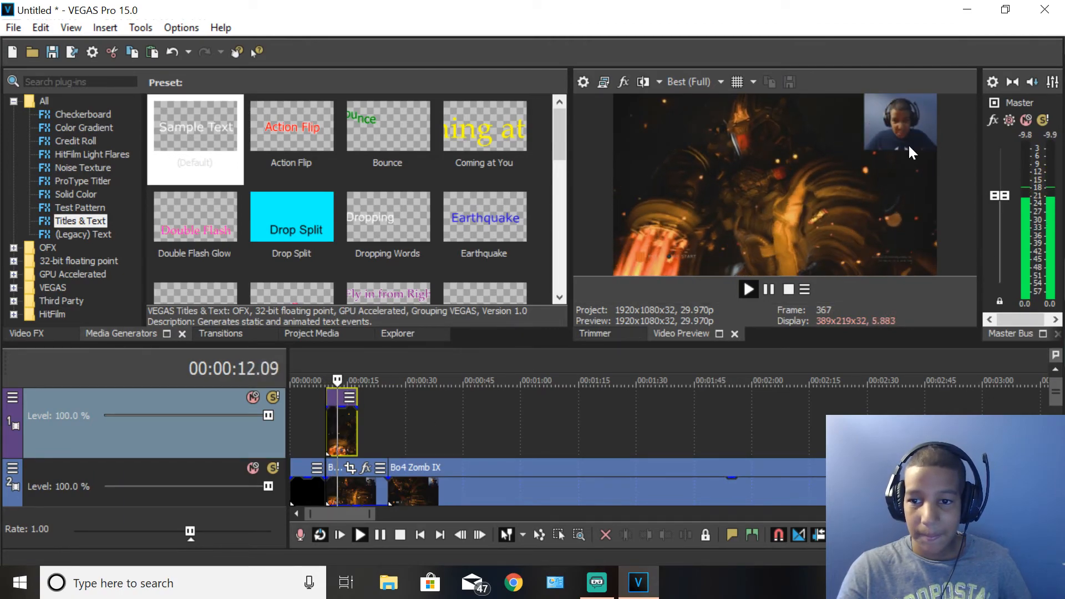
{"action": "key", "text": "space"}
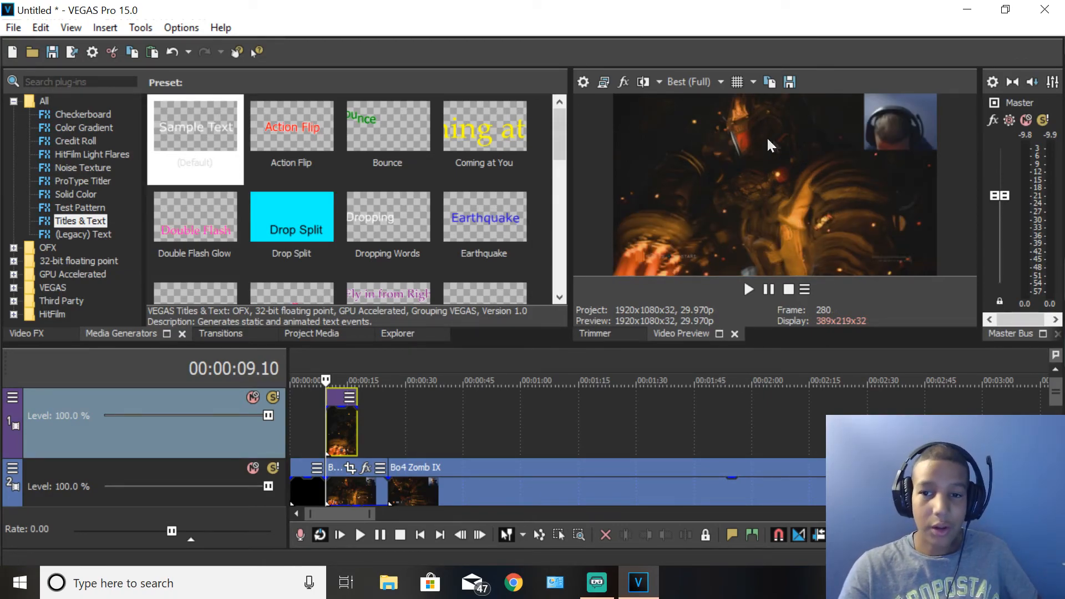
Inspect the video preview quality options, dismiss them without choosing one, and minimize the editor to show the desktop.
{"action": "left_click", "coordinate": [721, 81]}
{"action": "mouse_move", "coordinate": [718, 152]}
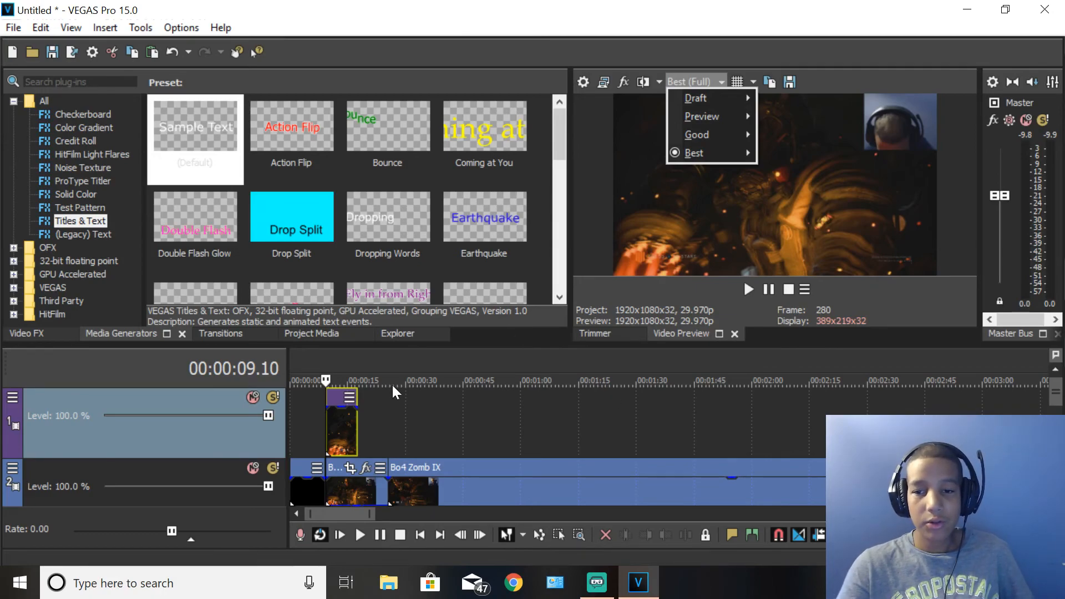
{"action": "left_click", "coordinate": [571, 417]}
{"action": "left_click", "coordinate": [572, 417]}
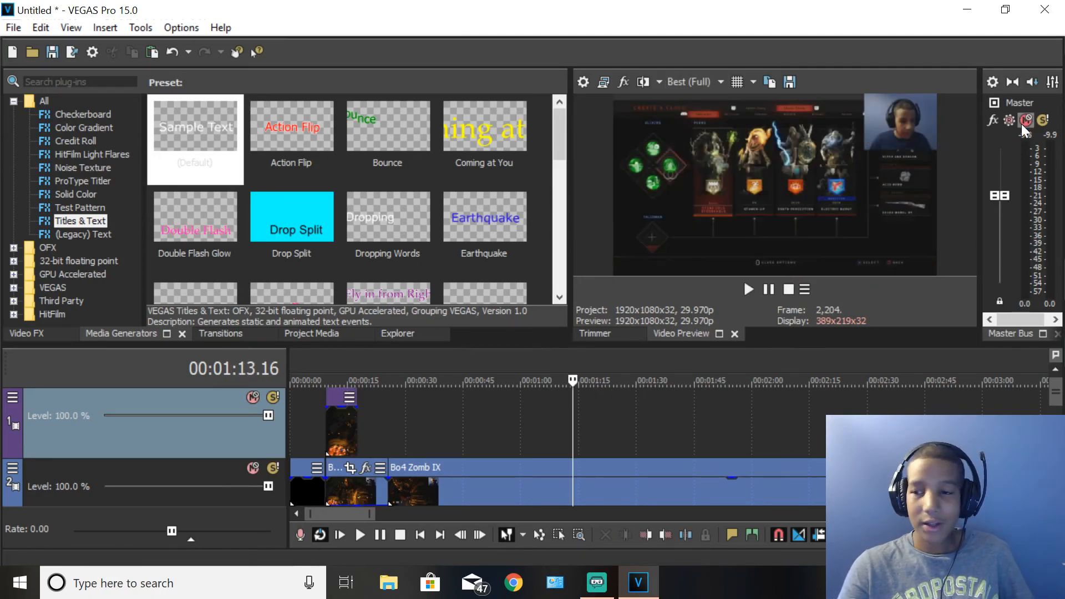
{"action": "left_click", "coordinate": [967, 9]}
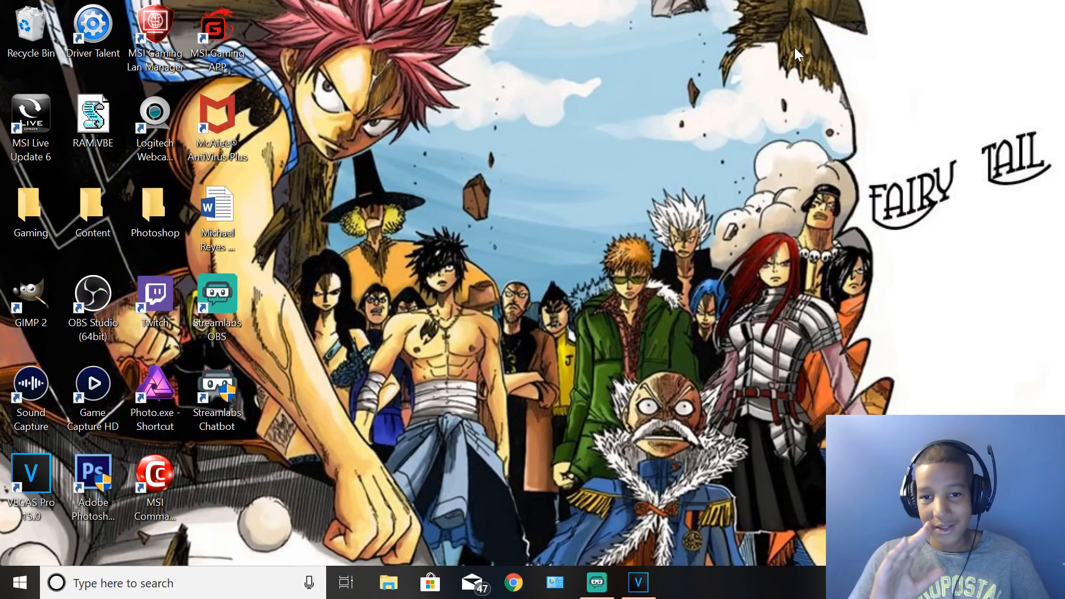